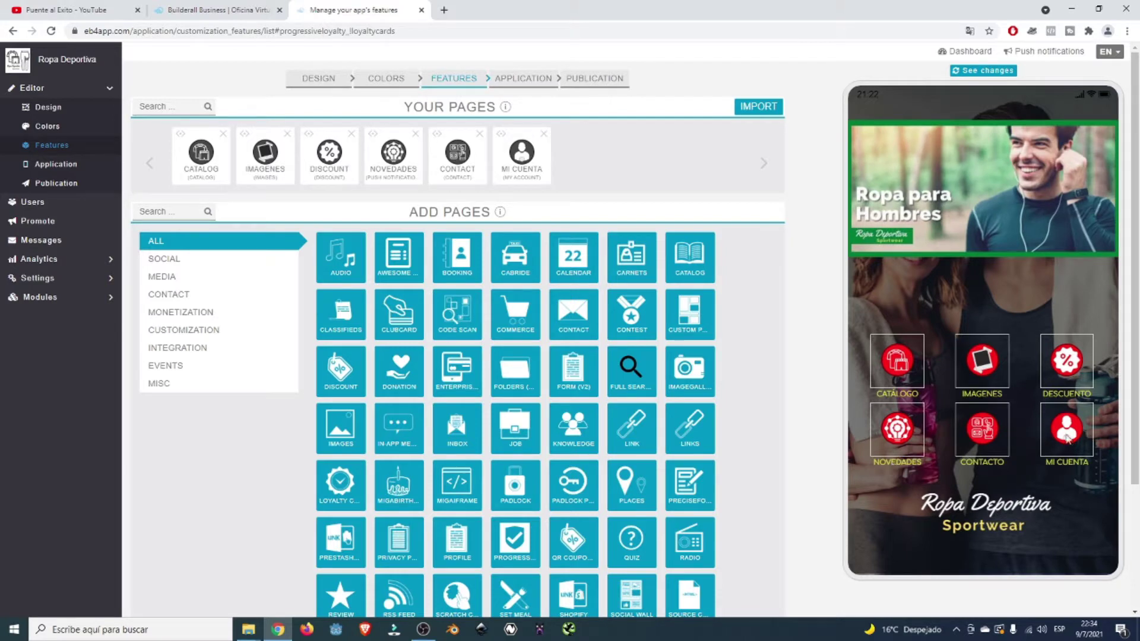
- Preview the Novedades page in the phone mockup, return home, and open its Page Settings
left_click(903, 439)
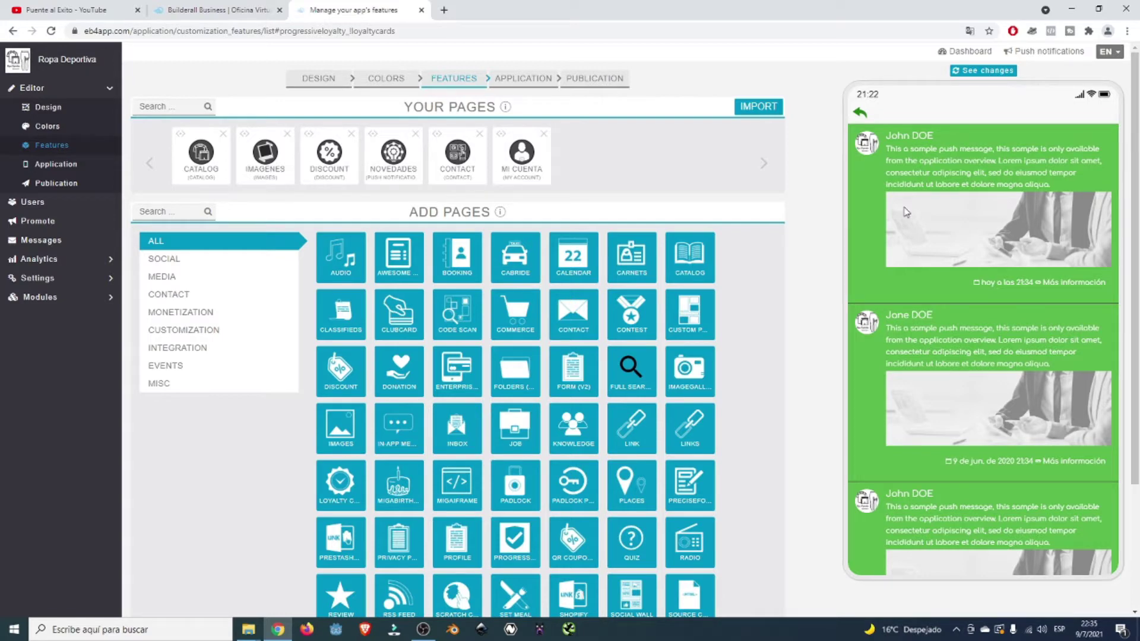
left_click(859, 113)
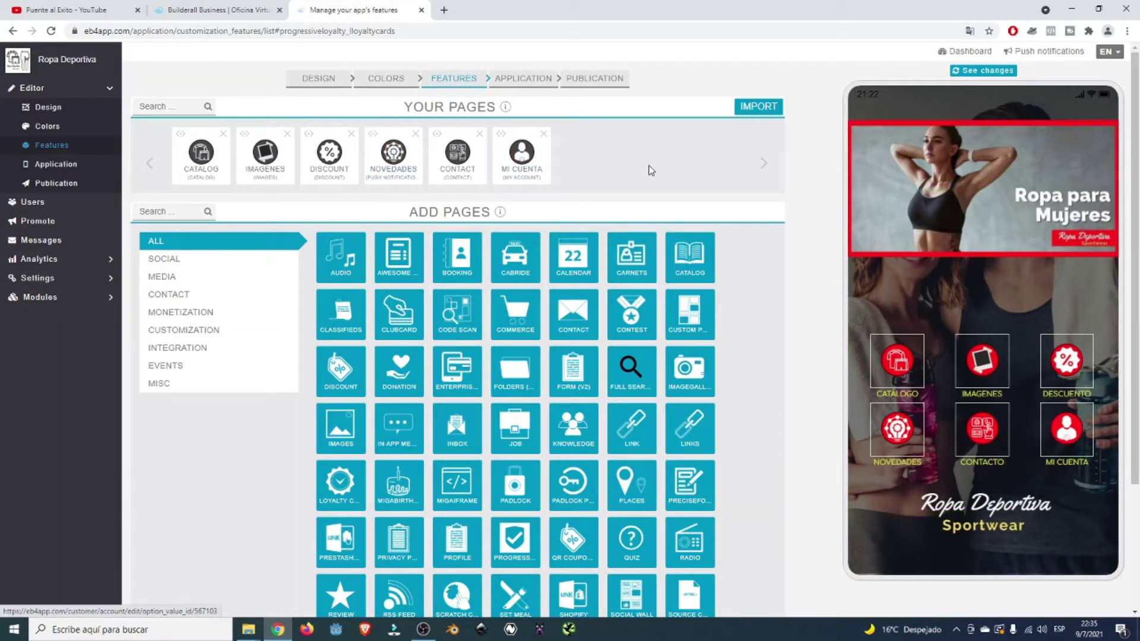
left_click(402, 159)
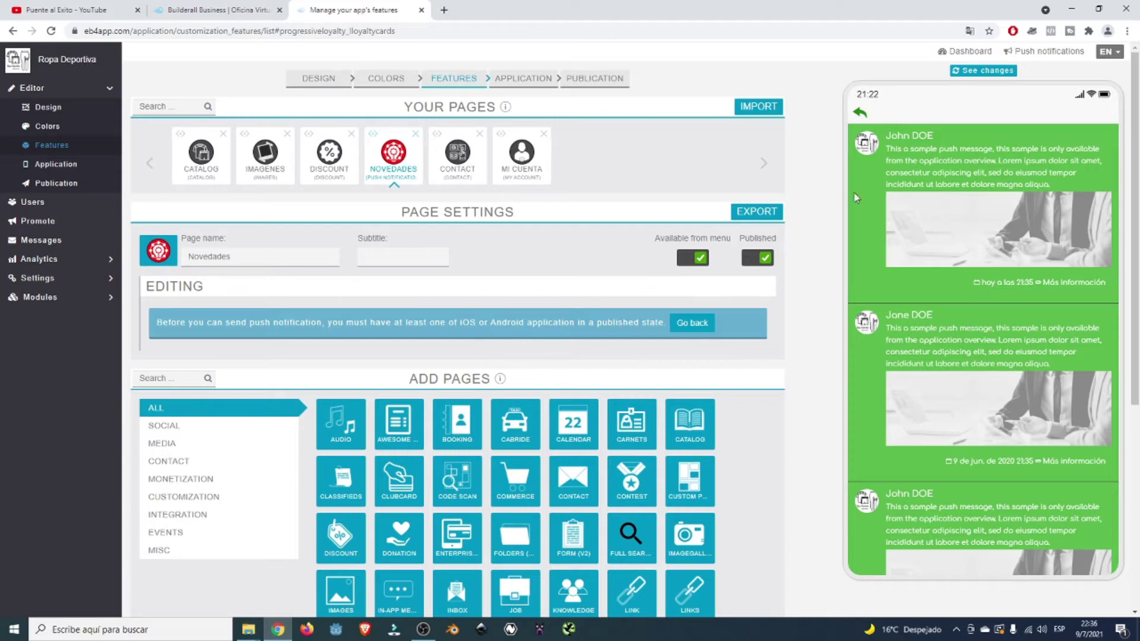
- Return the phone preview home and open the Application publishing settings
left_click(859, 113)
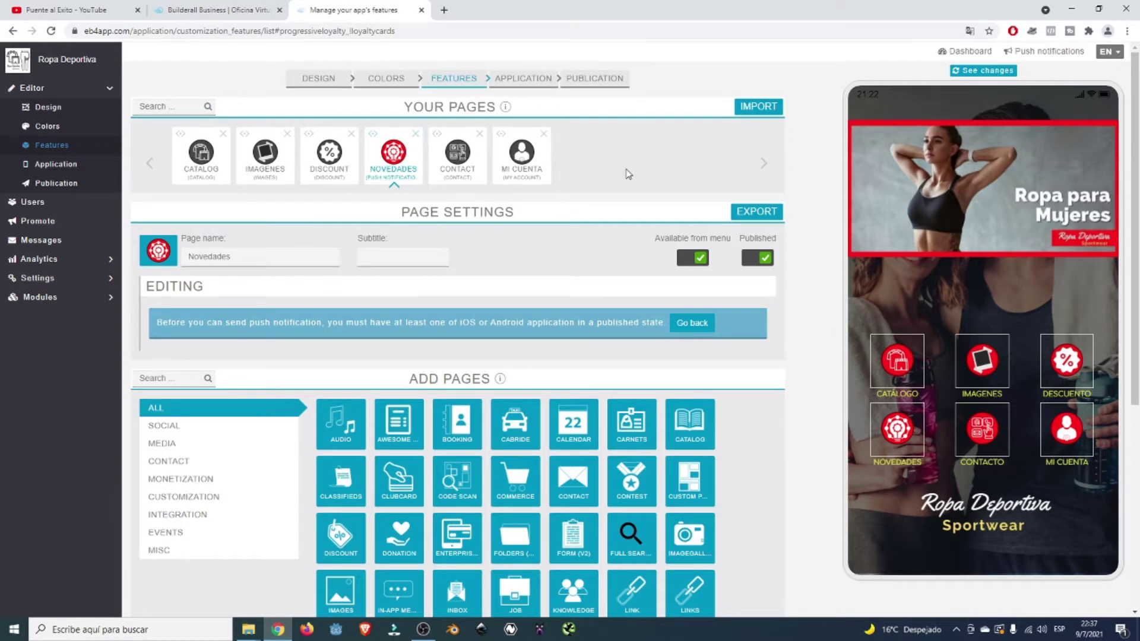
left_click(53, 167)
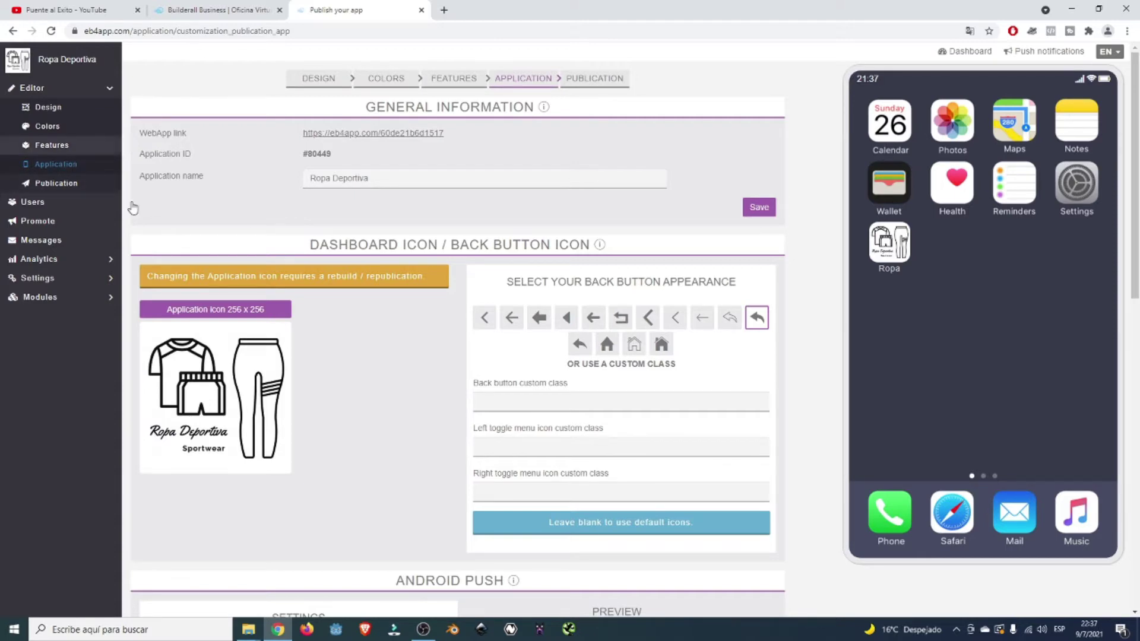
- Scroll down to the Android Push section and highlight its headings
scroll(321, 321, "down", 2)
scroll(354, 317, "down", 5)
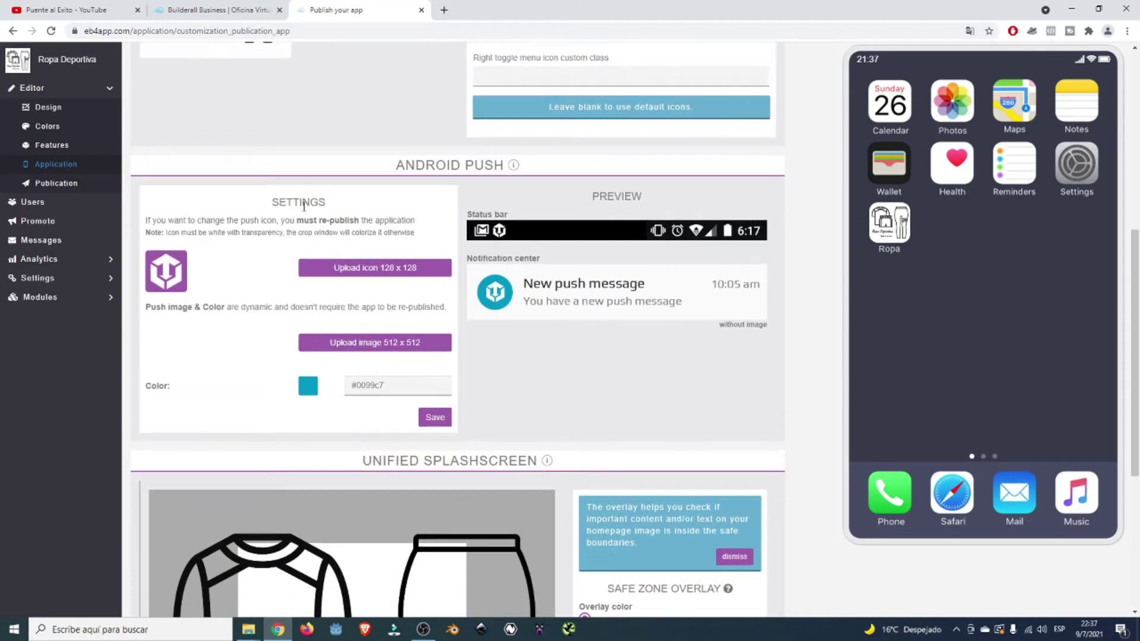
left_click_drag(396, 167, 505, 171)
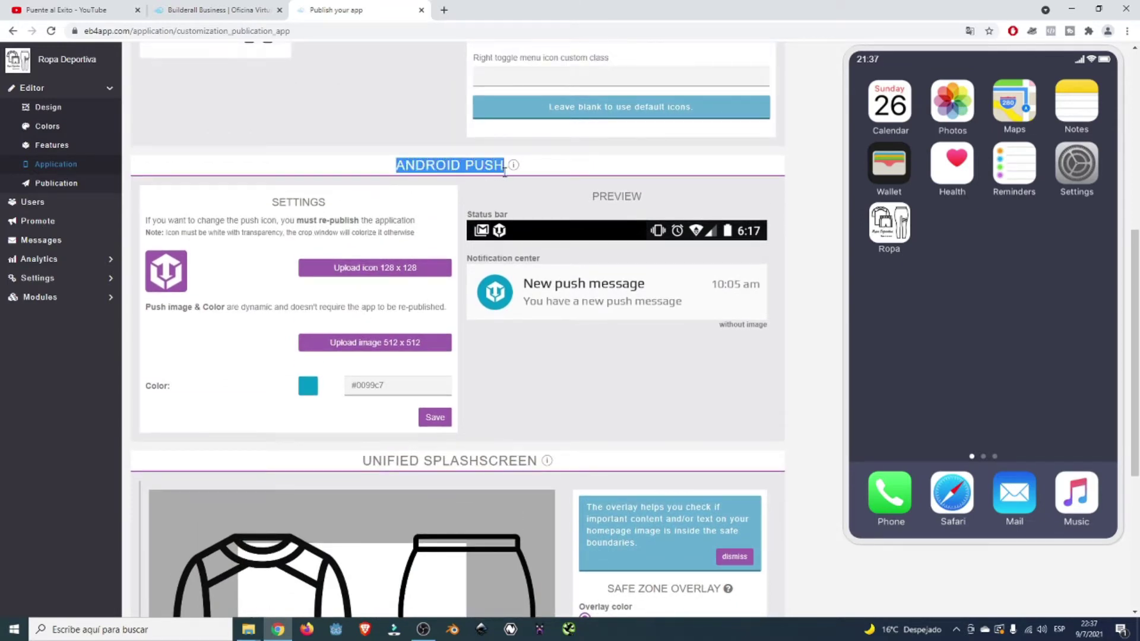
left_click(505, 170)
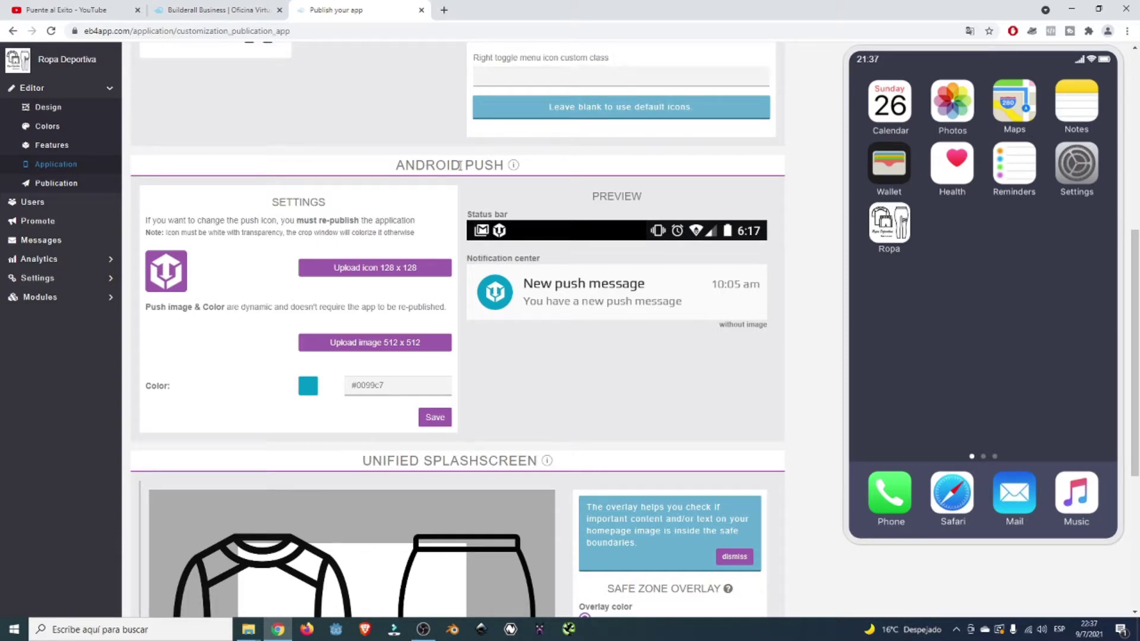
double_click(324, 203)
left_click(324, 203)
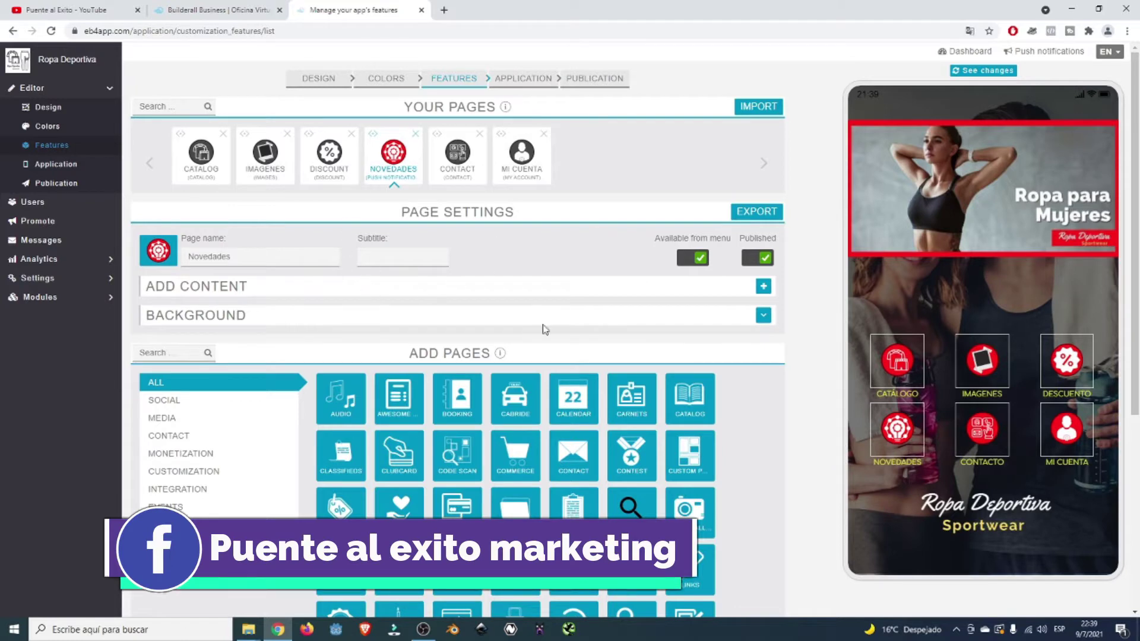
- Expand the Novedades BACKGROUND options and scroll down to the Add Pages grid
left_click(764, 317)
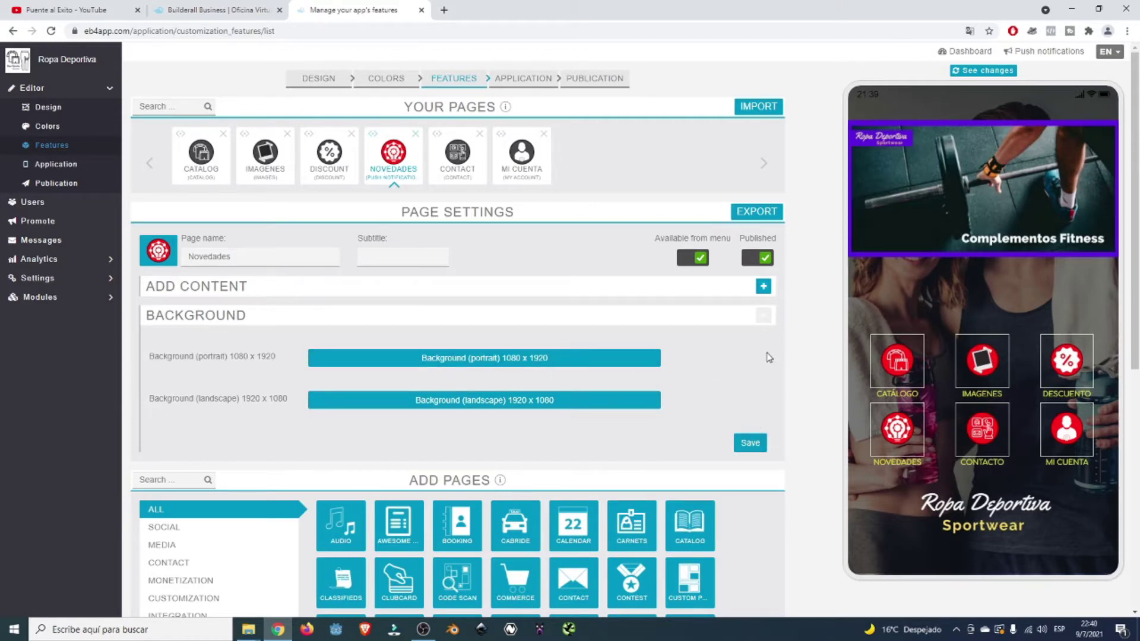
scroll(769, 357, "down", 7)
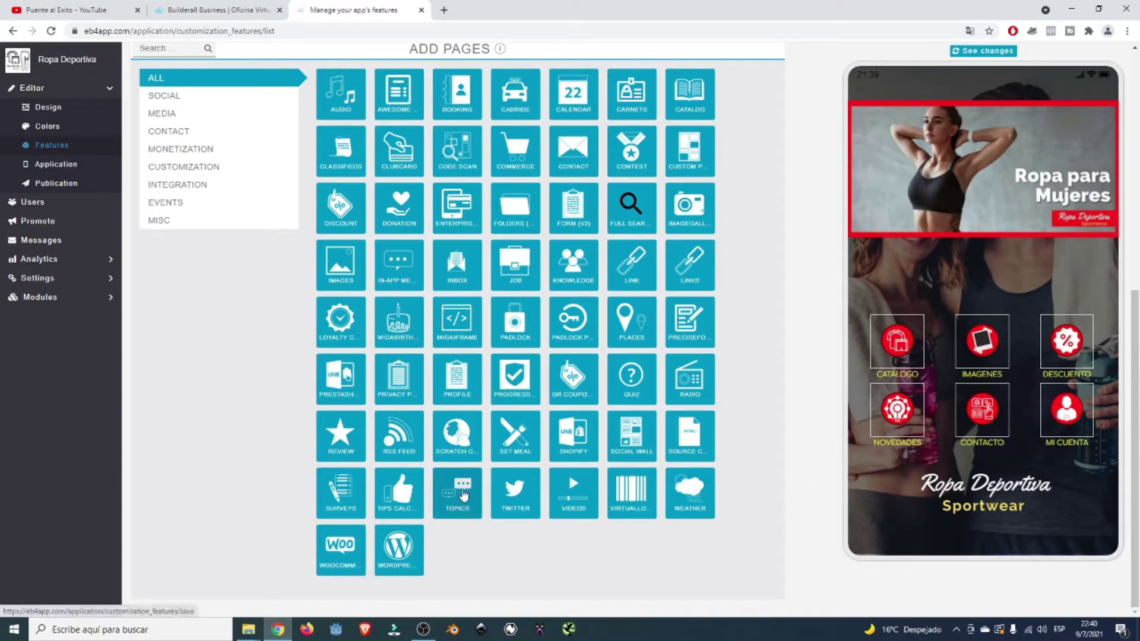
- Add a page from the TOPICS tile and scroll up to its Page Settings
left_click(477, 492)
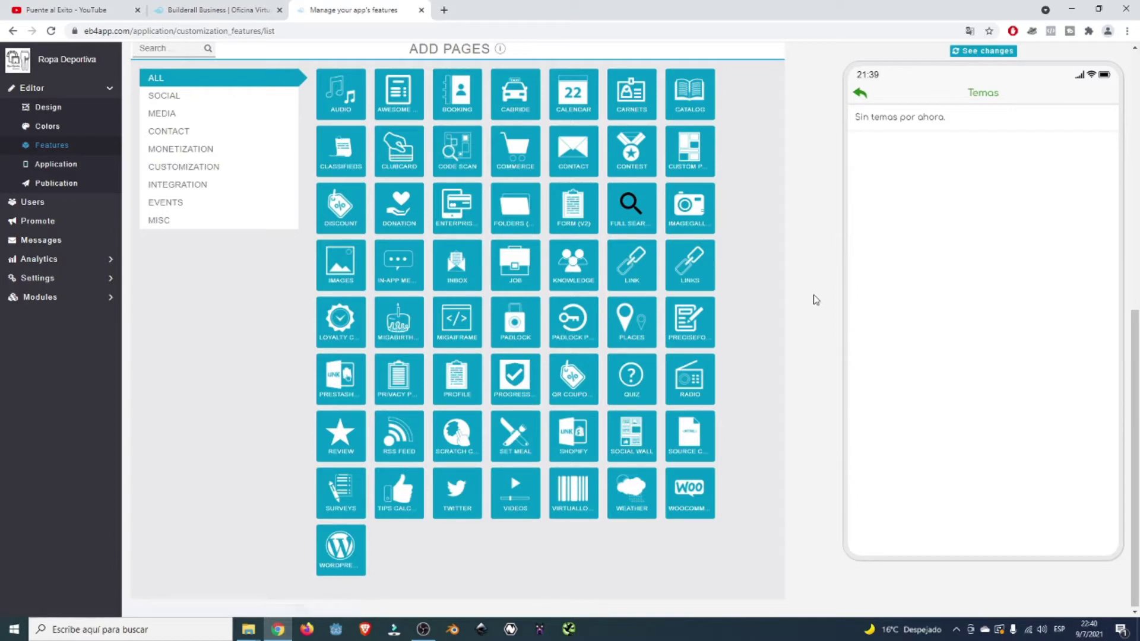
scroll(816, 300, "up", 8)
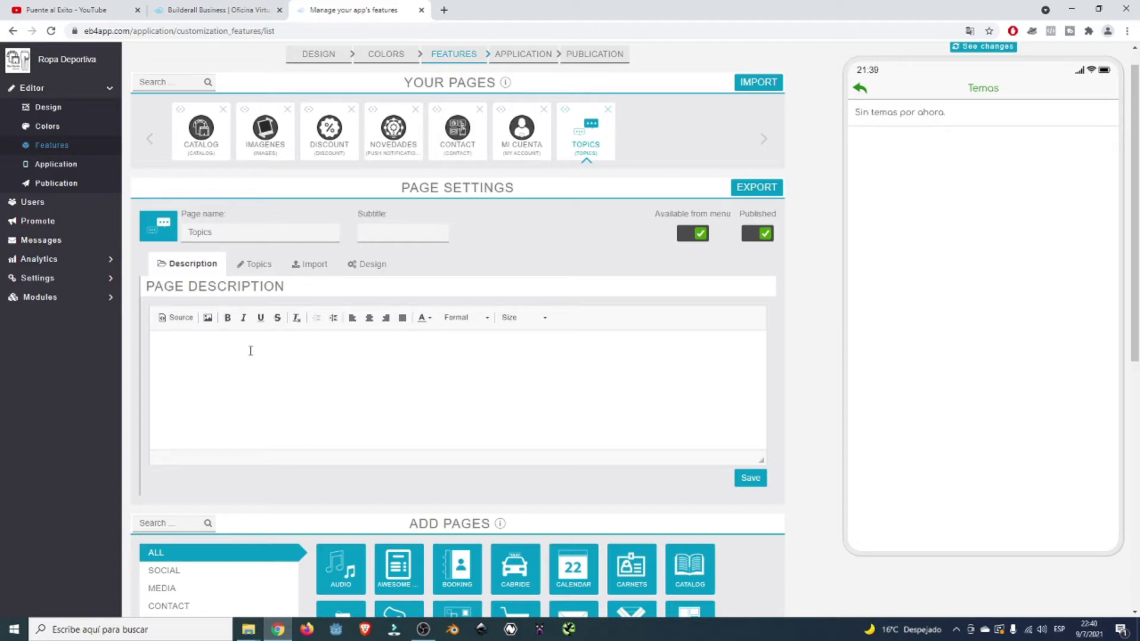
- Save the description 'Conoce las distintas novedades que tenemos para informarles…' and open the Topics tab
left_click(250, 350)
type("Conoce las distintas novedades que tenemos para ")
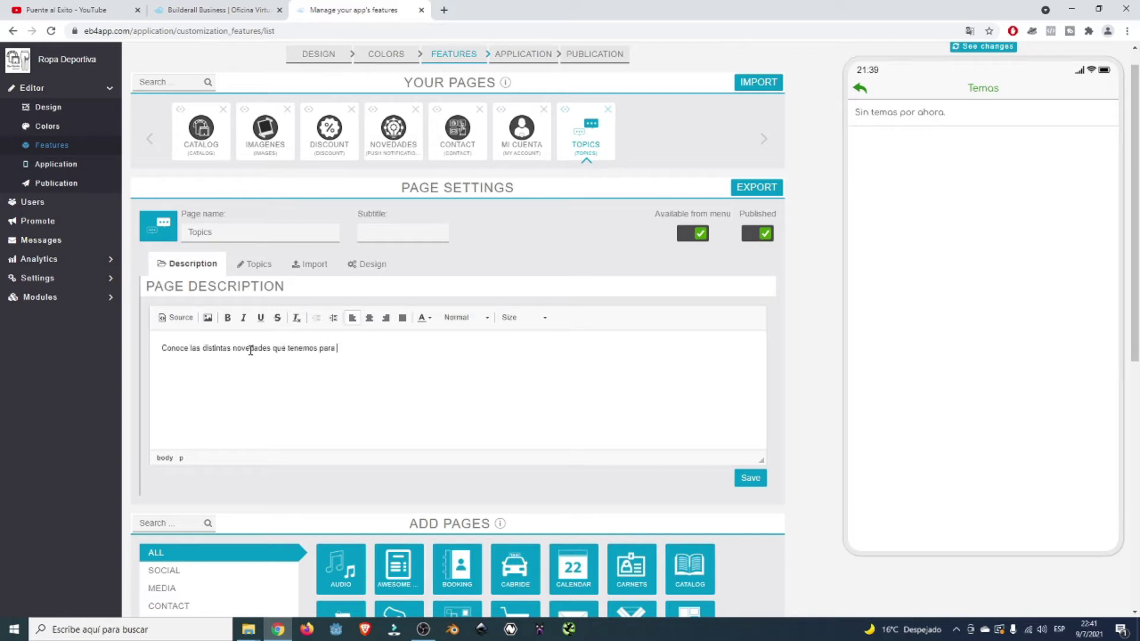
type("informarles por pertenecer al grupo selecto de Ropa Deportiva Sportwear")
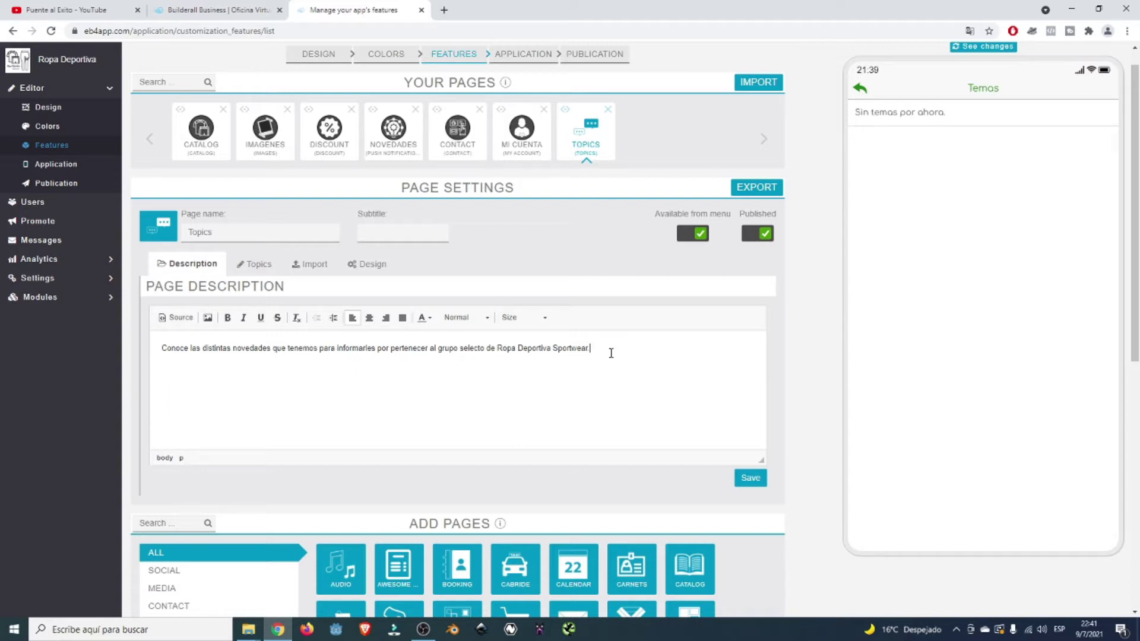
left_click(750, 478)
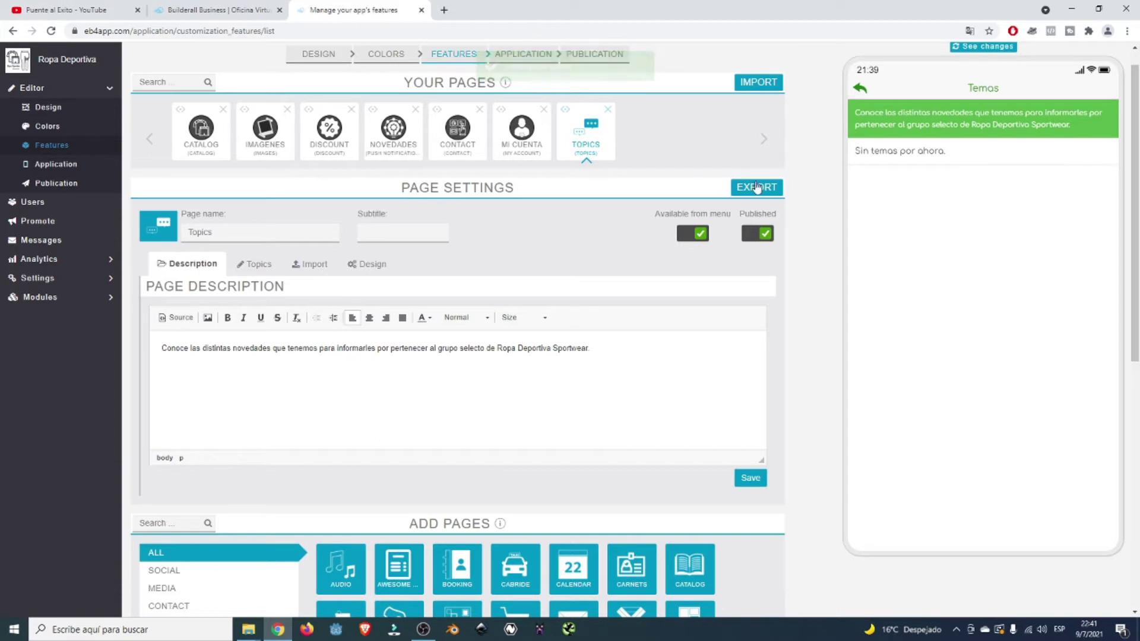
left_click(257, 269)
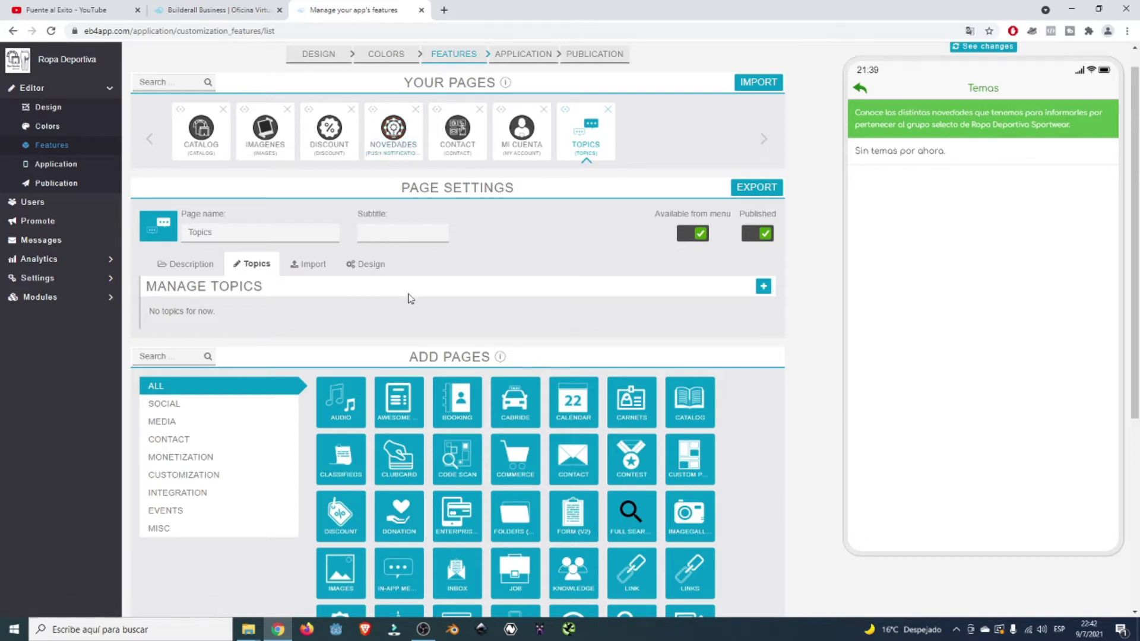
- Add a new topic titled 'Ropa deportiva para hombres'
left_click(765, 287)
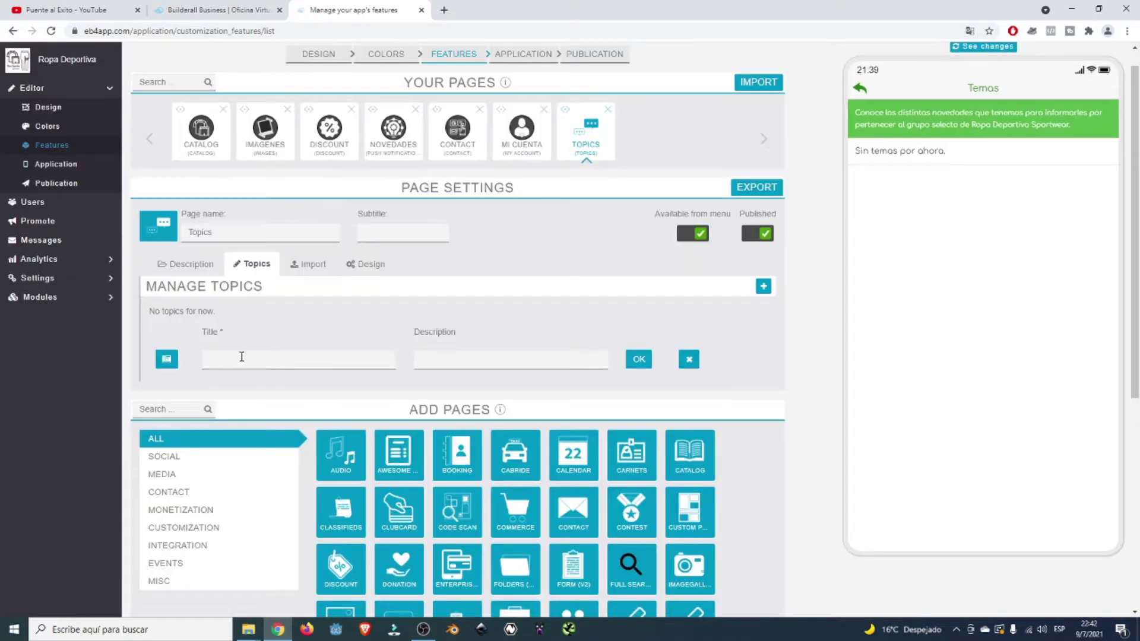
left_click(243, 357)
type("Ropa deportiva para hoom")
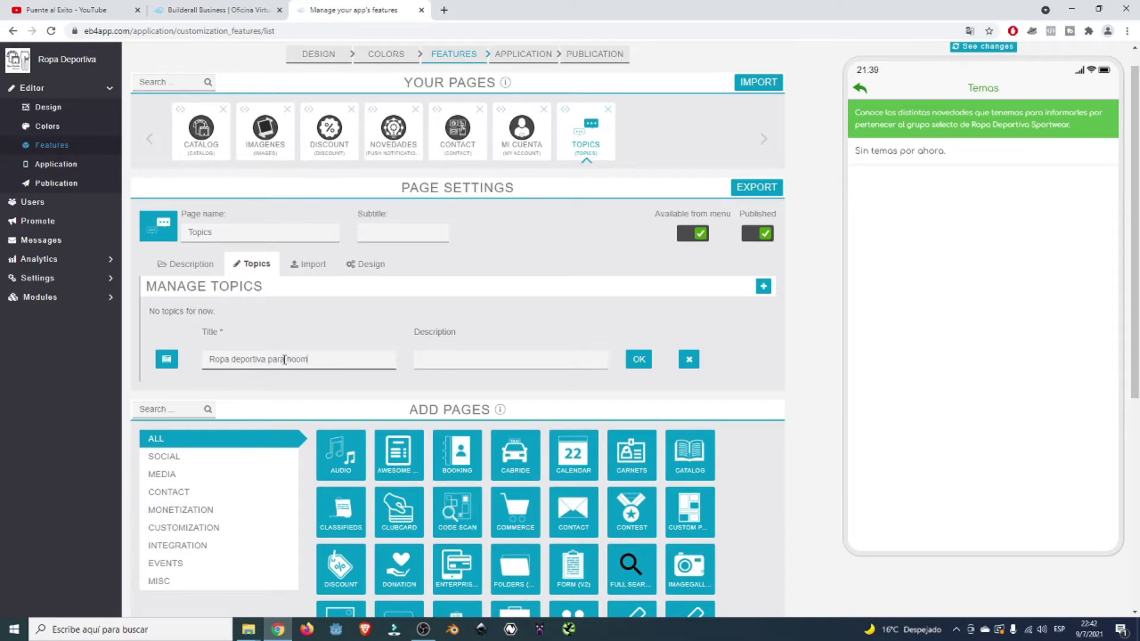
key("BackSpace")
key("BackSpace")
type("mbres")
- Describe it as 'Conoce las novedades sobre la ropa para hombres' and choose its image
left_click(438, 365)
left_click(426, 363)
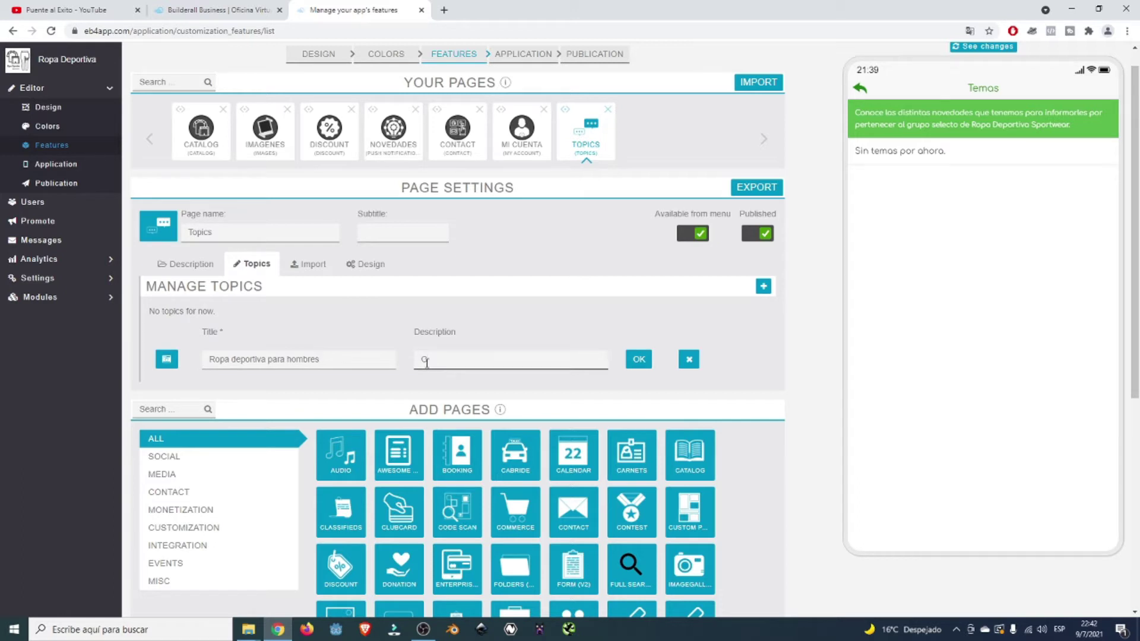
type("Conde")
key("BackSpace")
key("BackSpace")
type("oce las novedades sobre la ropa para homrb")
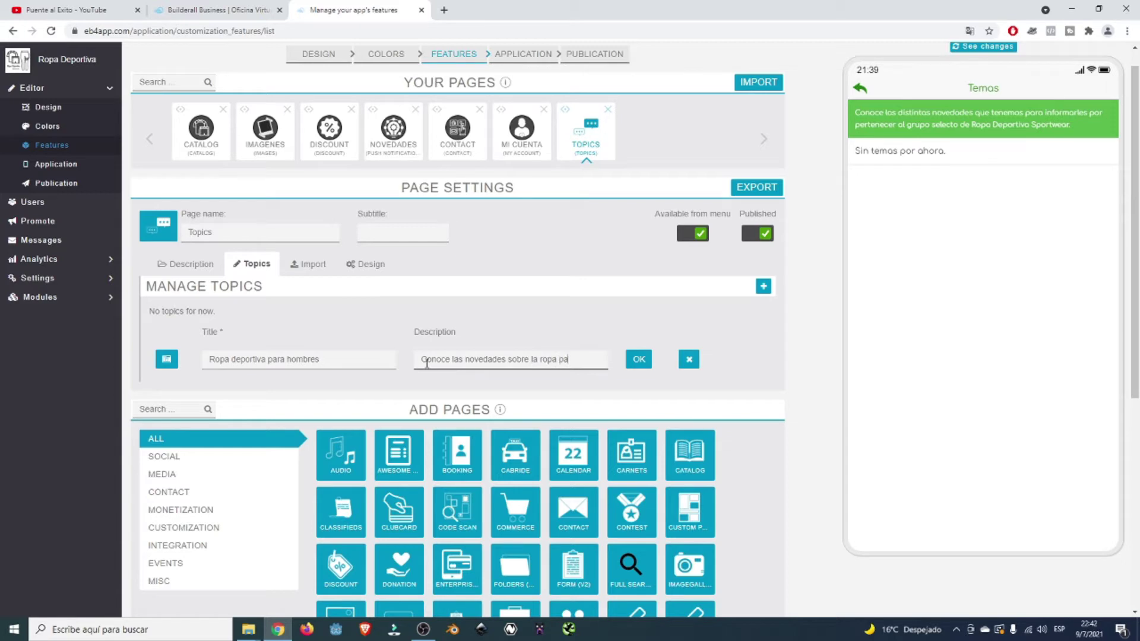
key("BackSpace")
key("BackSpace")
type("br")
left_click(166, 360)
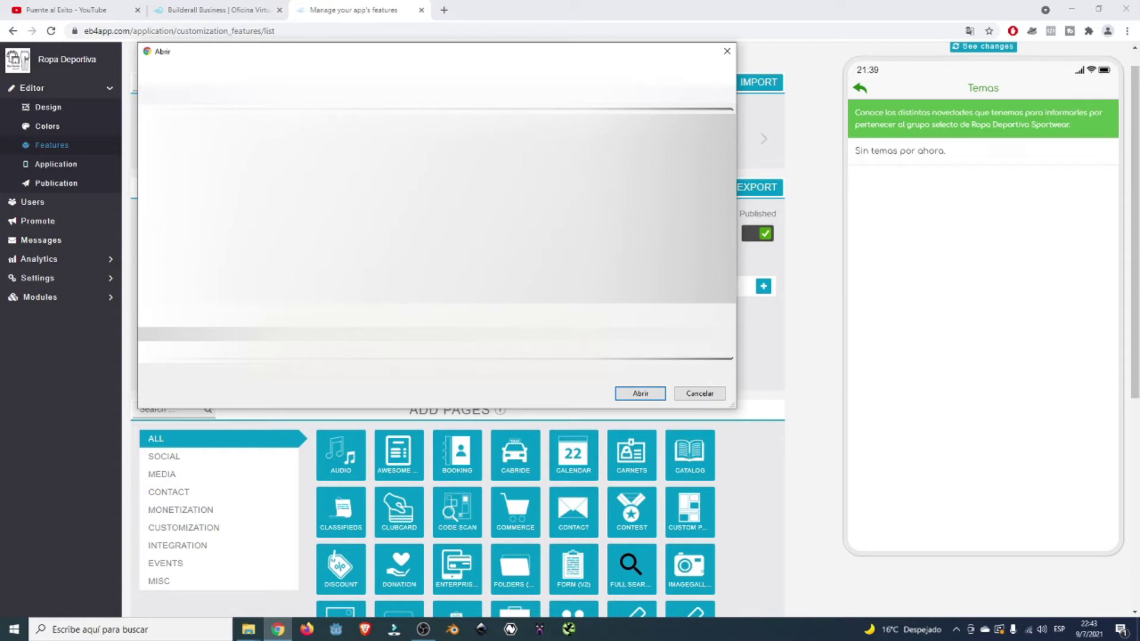
- Upload and crop the Ropa para Hombres banner, then save the topic
left_click(640, 394)
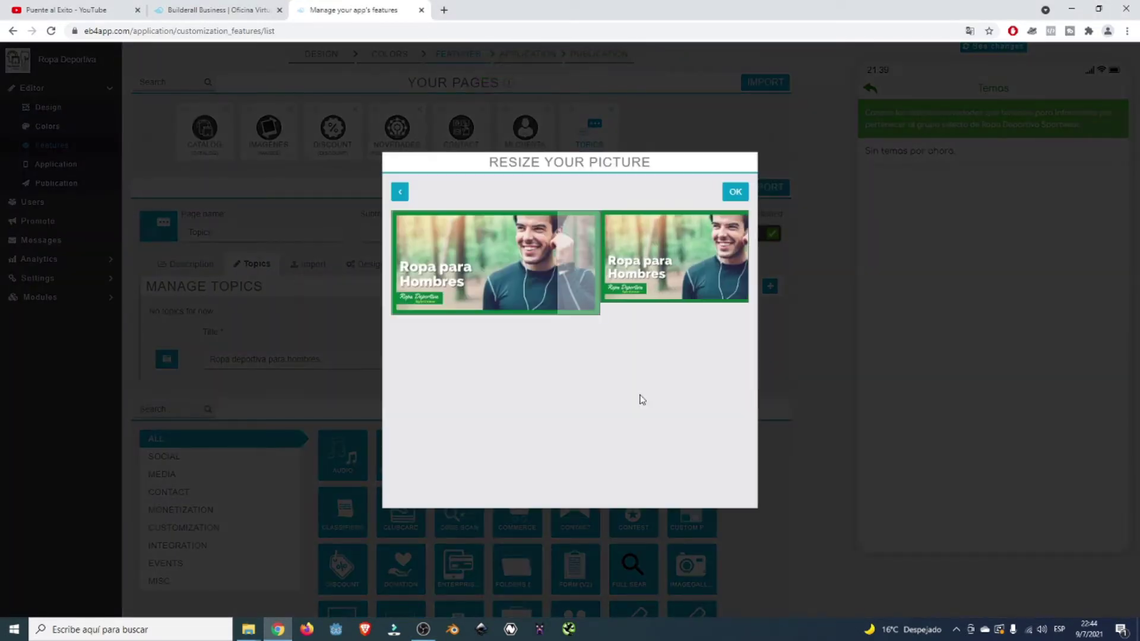
mouse_move(490, 265)
left_mouse_down()
mouse_move(511, 266)
mouse_move(498, 267)
left_mouse_up()
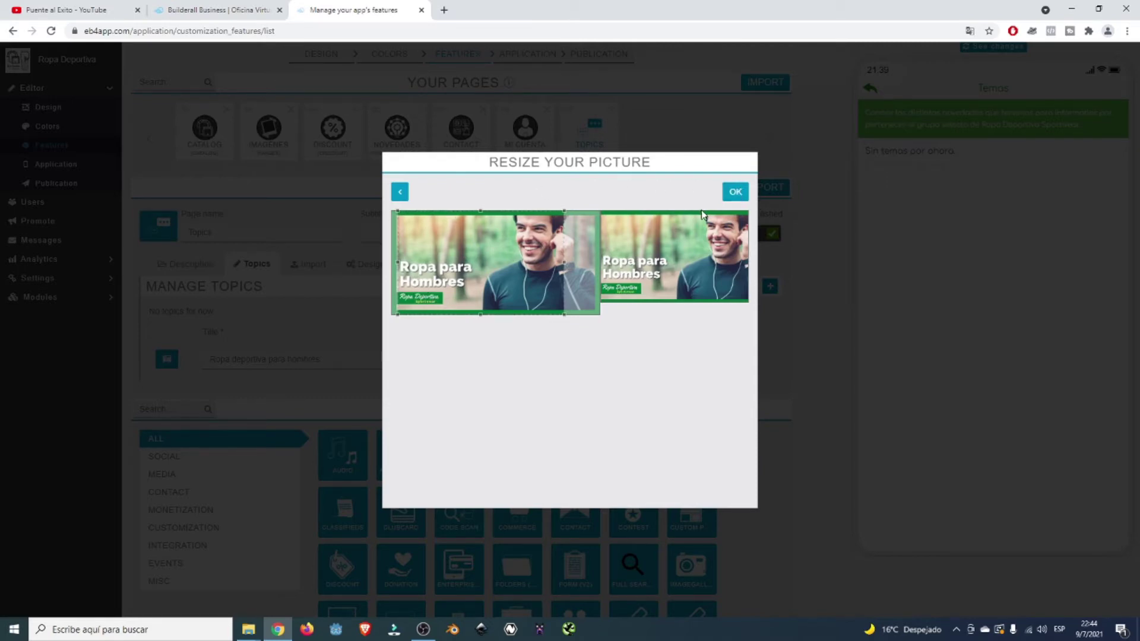
left_click(736, 192)
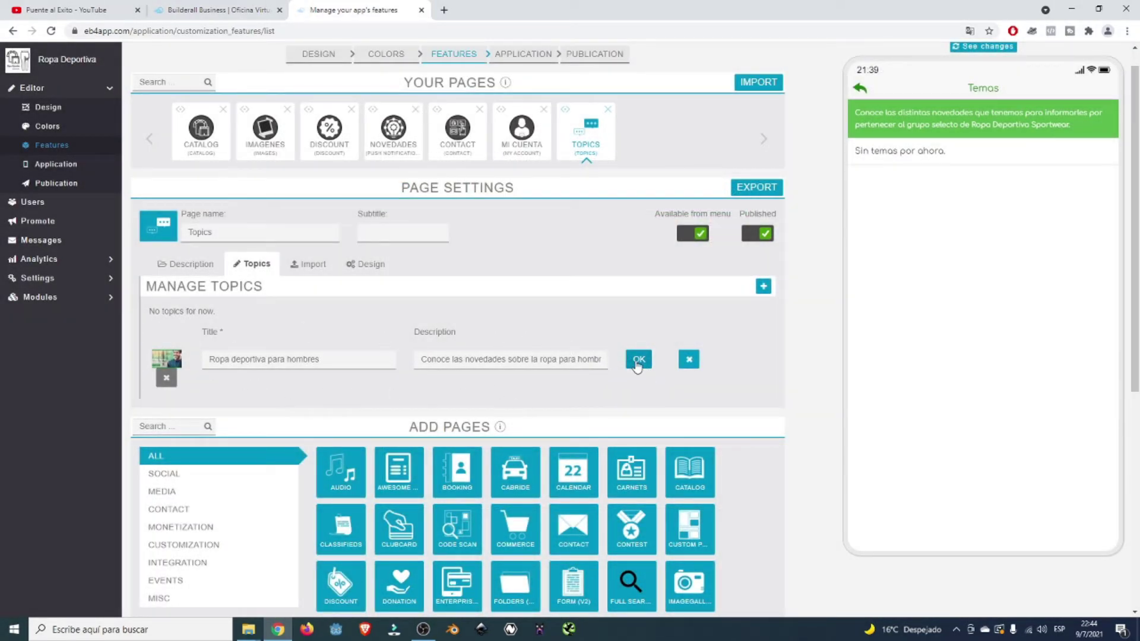
left_click(637, 359)
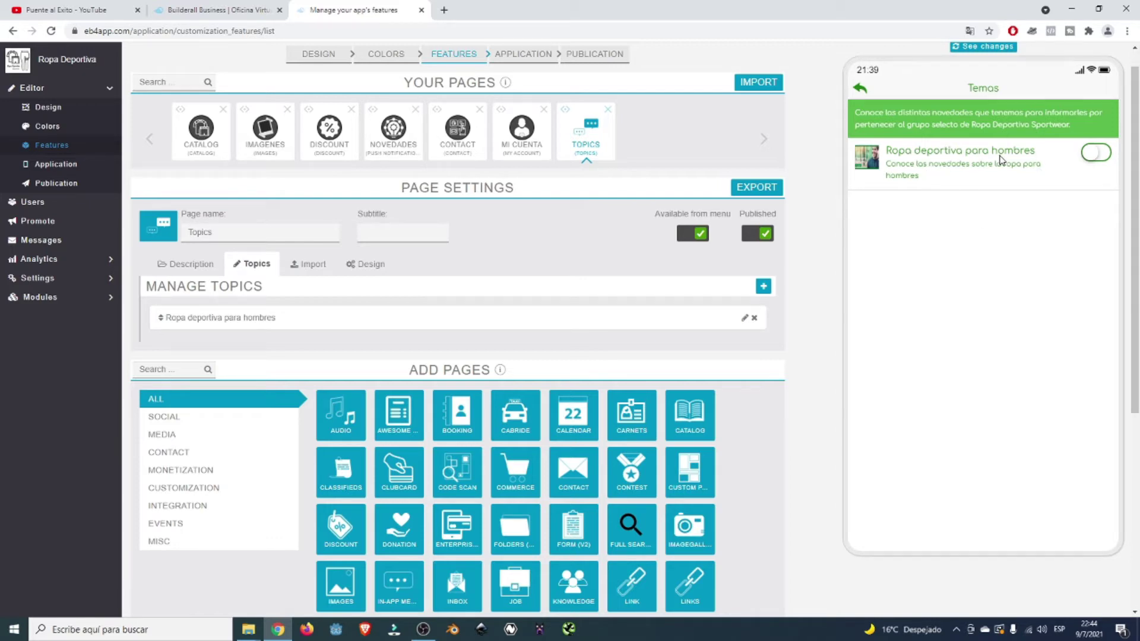
- Toggle on 'Ropa deportiva para hombres' in the phone preview
left_click(1091, 155)
- Add topic 'Ropa deportiva para mujeres' described as women's sportswear news, and choose its image
left_click(763, 287)
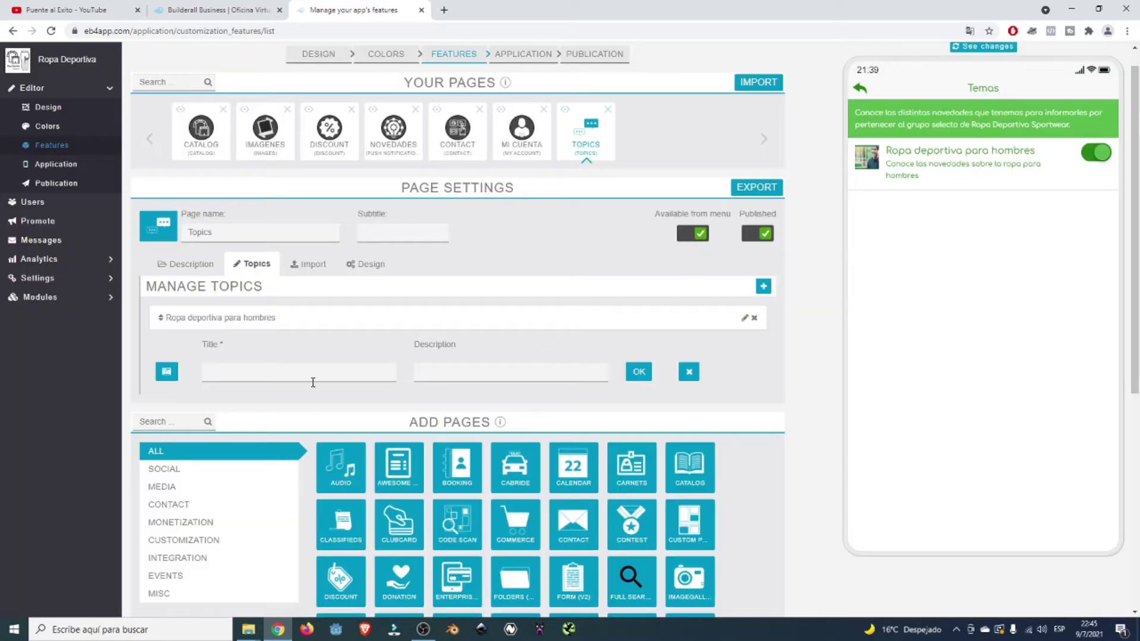
left_click(314, 374)
type("Ropa deportiva para mujeres")
key("Tab")
type("Conoce las noveda")
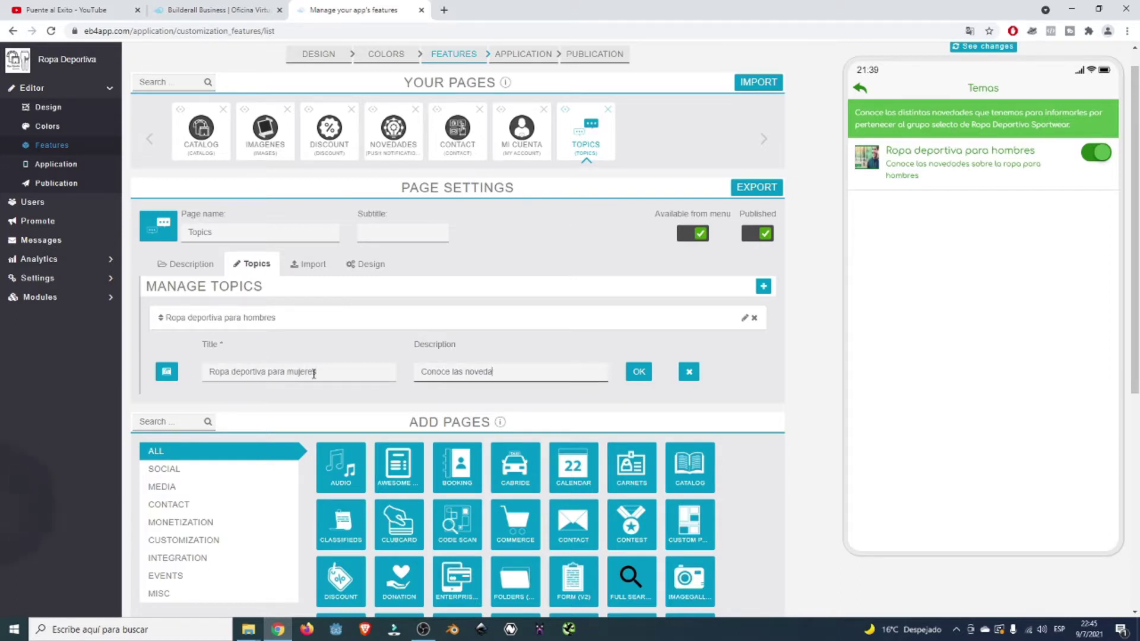
type("des sobre la ropa deportiva para")
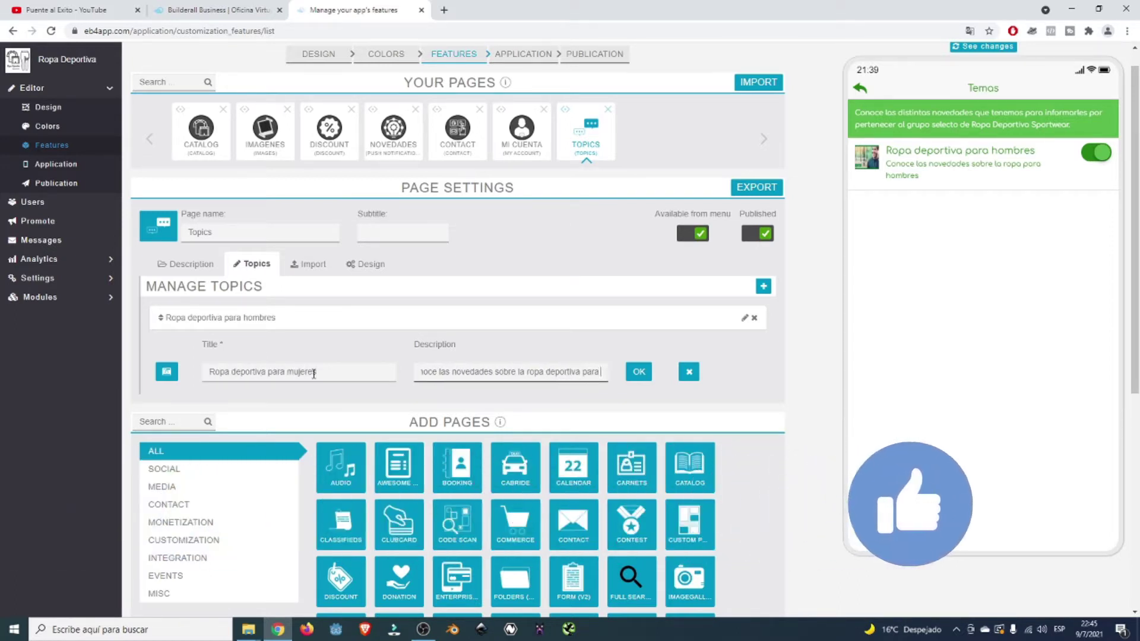
key("BackSpace")
key("BackSpace")
key("BackSpace")
key("BackSpace")
key("BackSpace")
key("BackSpace")
key("BackSpace")
key("BackSpace")
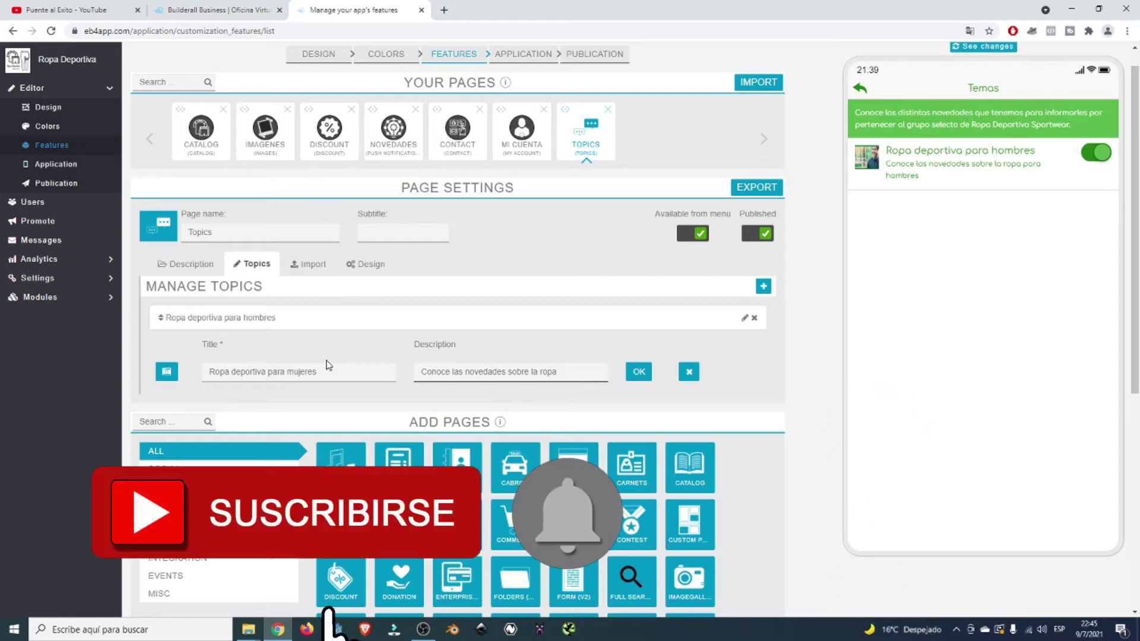
type("para m")
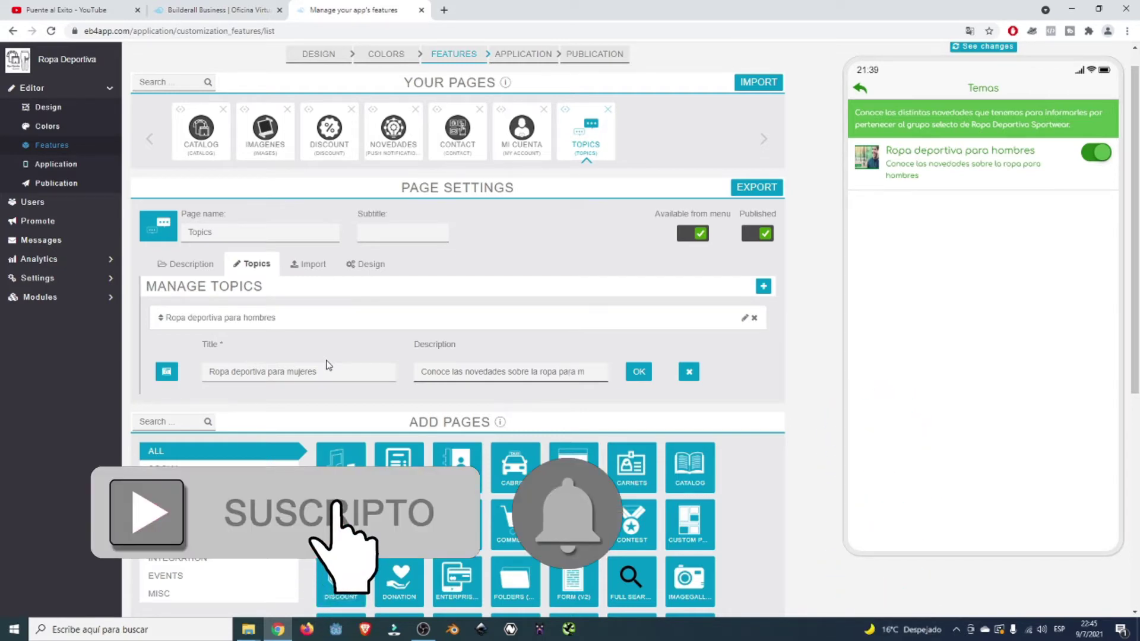
type("ujeres")
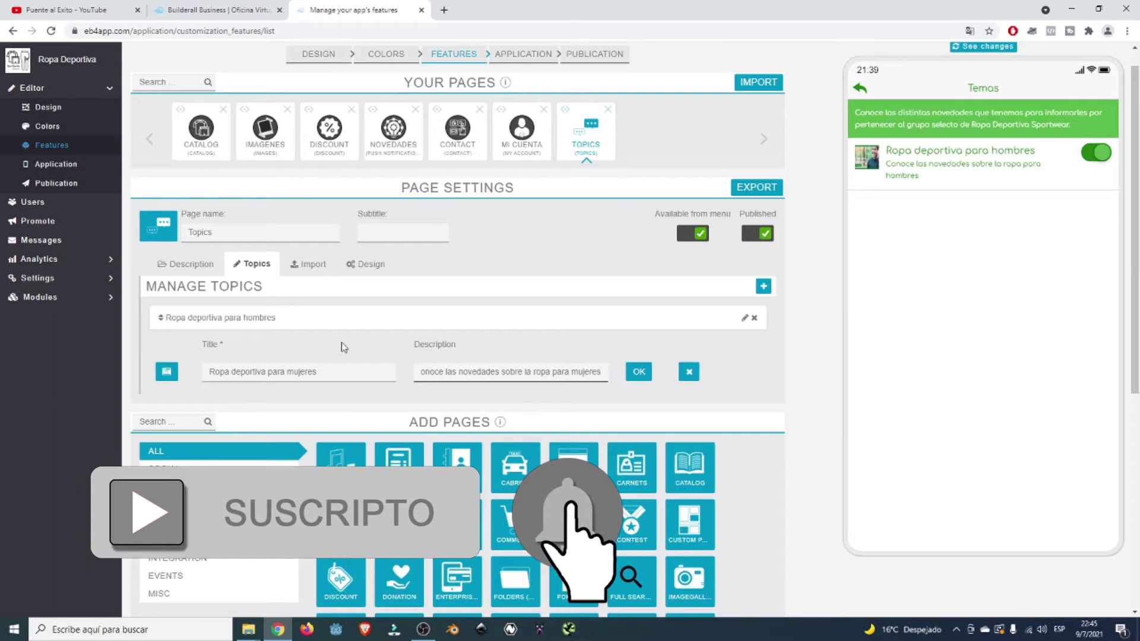
left_click(162, 375)
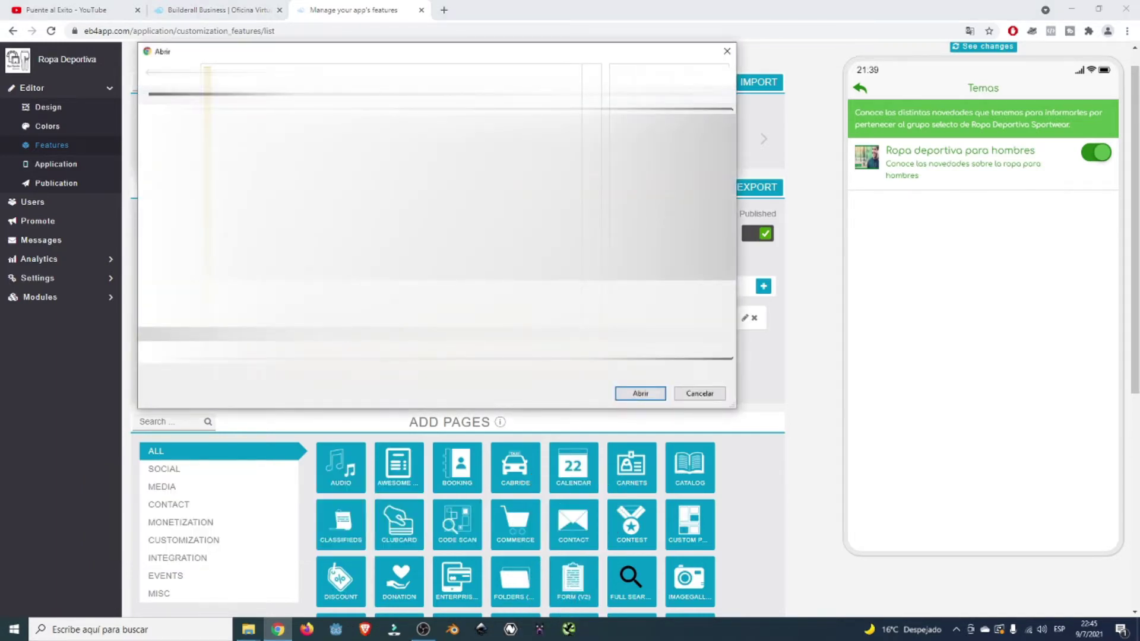
- Upload the Ropa para Mujeres picture, crop it to show the full text, and save 'Ropa deportiva para mujeres'
left_click(640, 393)
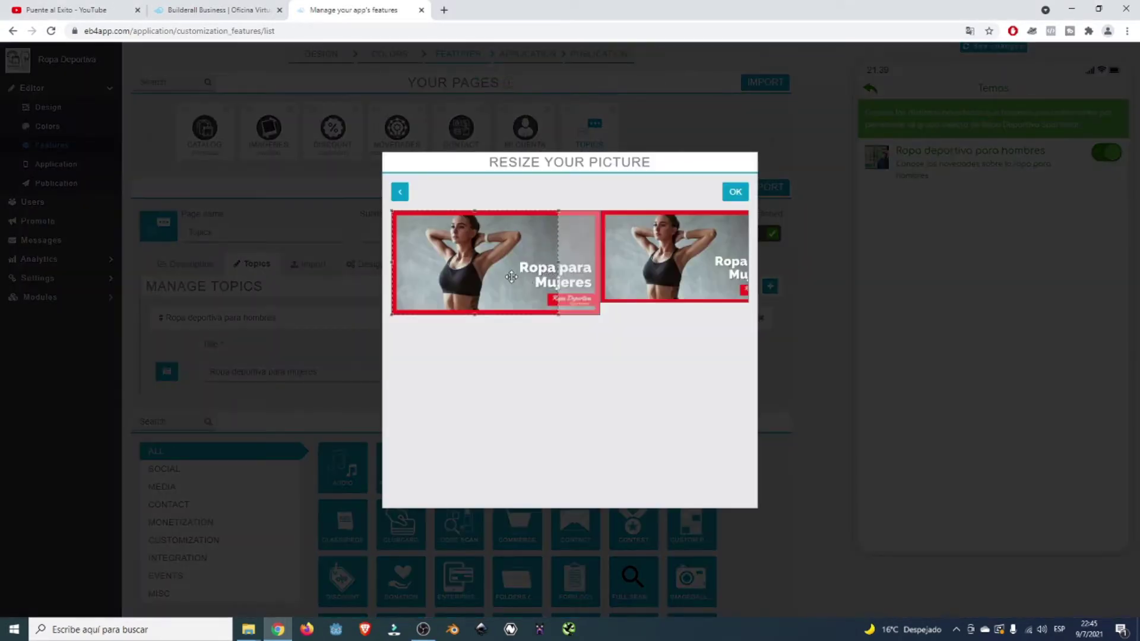
left_click_drag(511, 277, 551, 277)
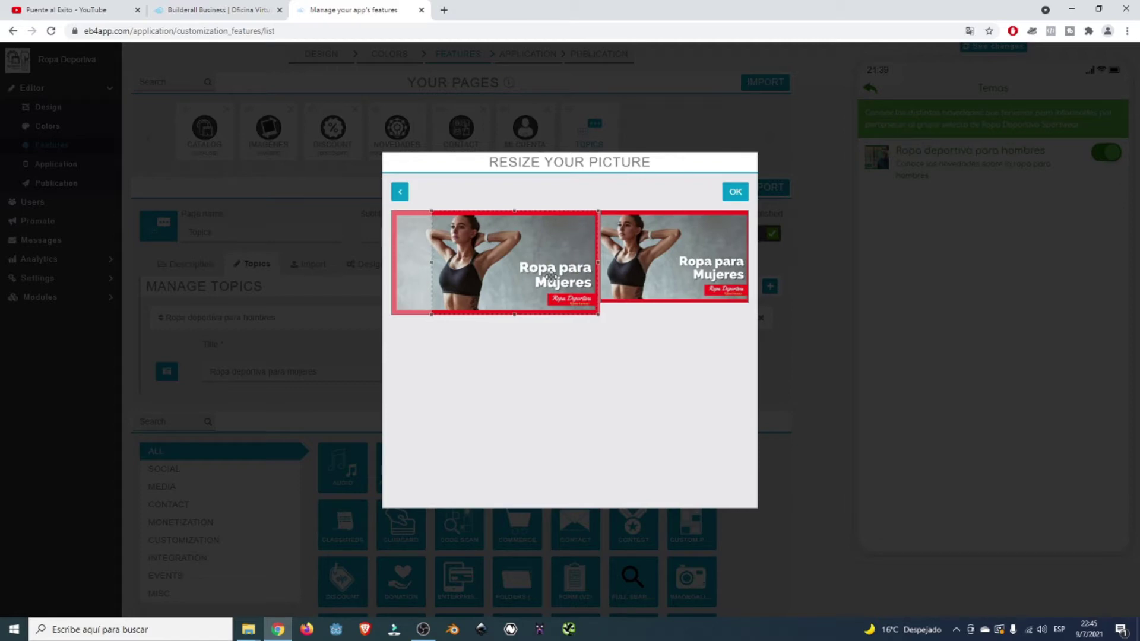
left_click(734, 191)
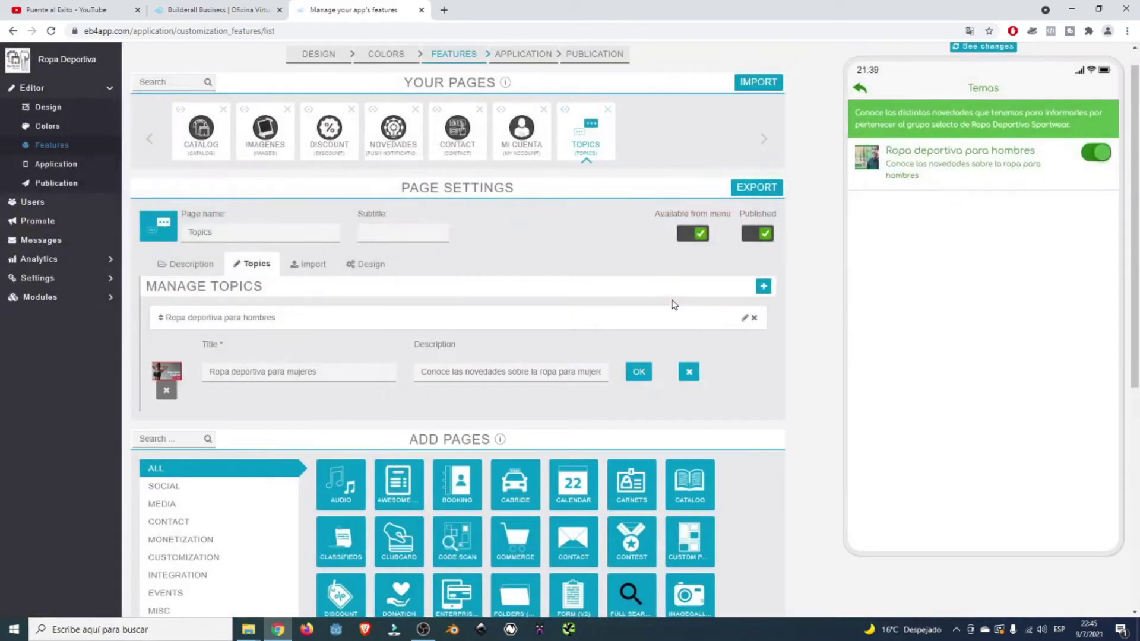
left_click(640, 374)
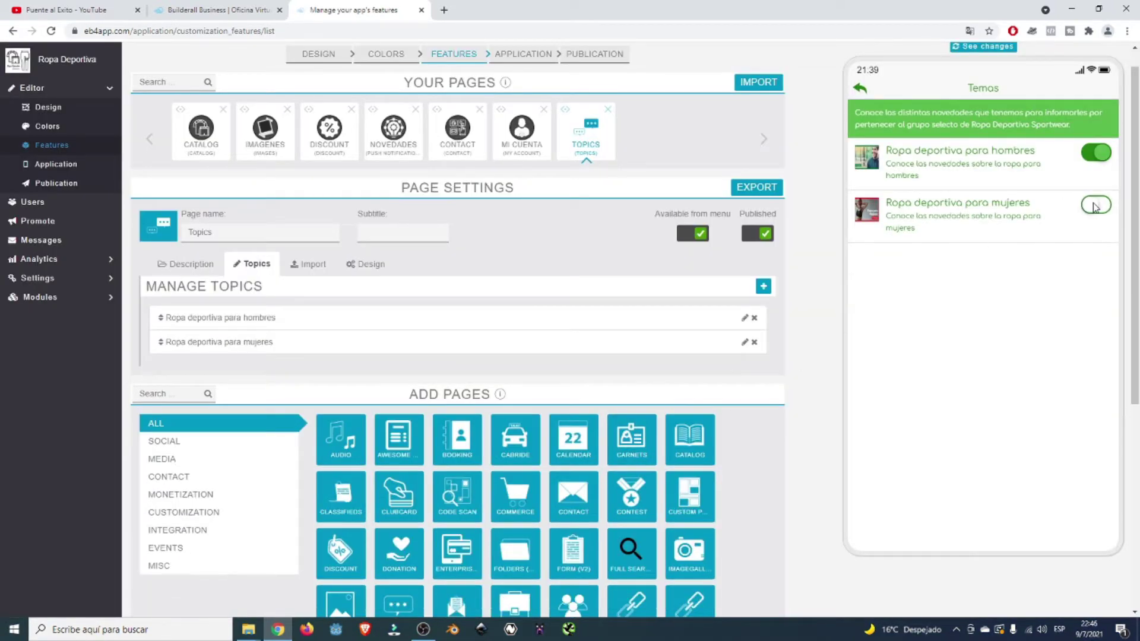
- Toggle the men's and women's sportswear topic switches in the preview, then start a blank topic entry
left_click(1096, 205)
left_click(1092, 152)
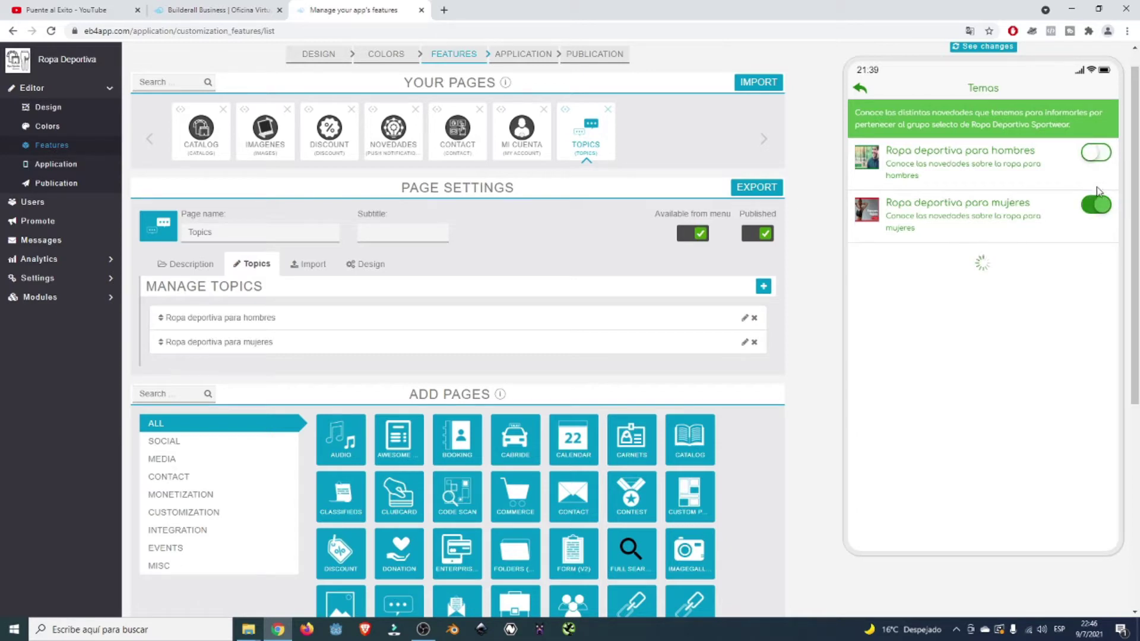
left_click(1095, 205)
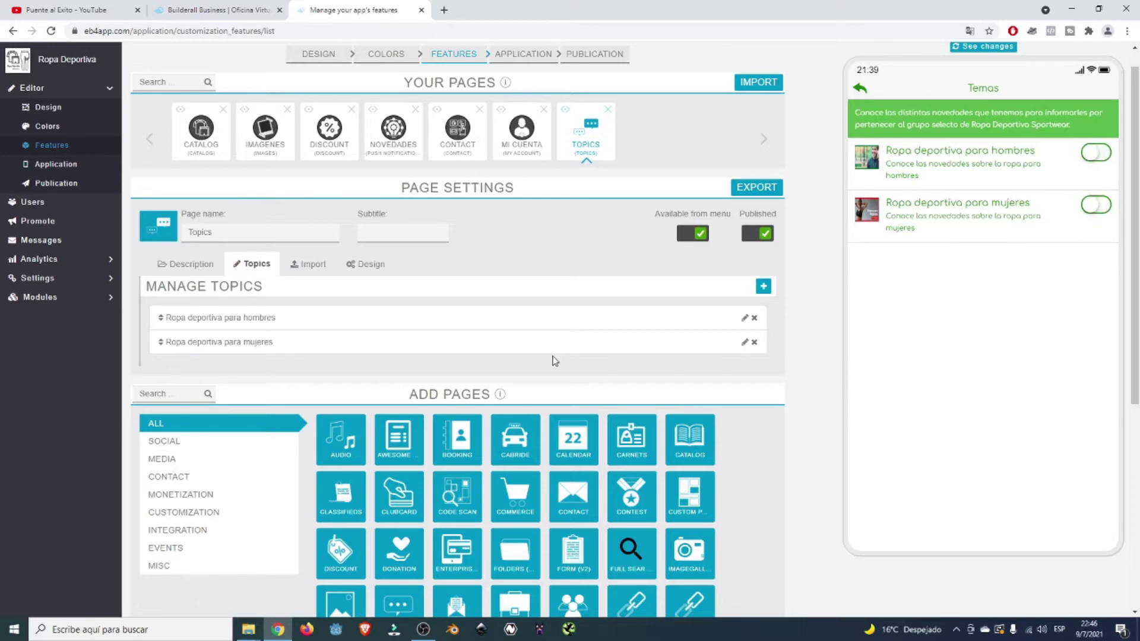
left_click(763, 286)
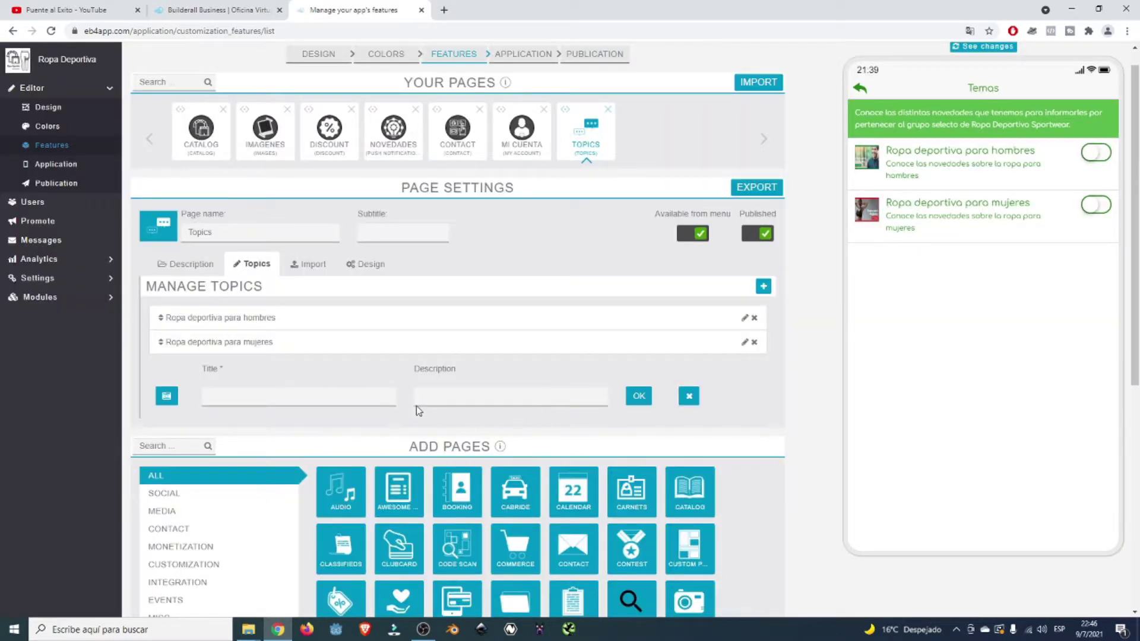
- Save a topic titled 'Descuentos y promociones' described as 'Conoce todos nuestro descuentos y promociones'
left_click(381, 396)
type("Descu")
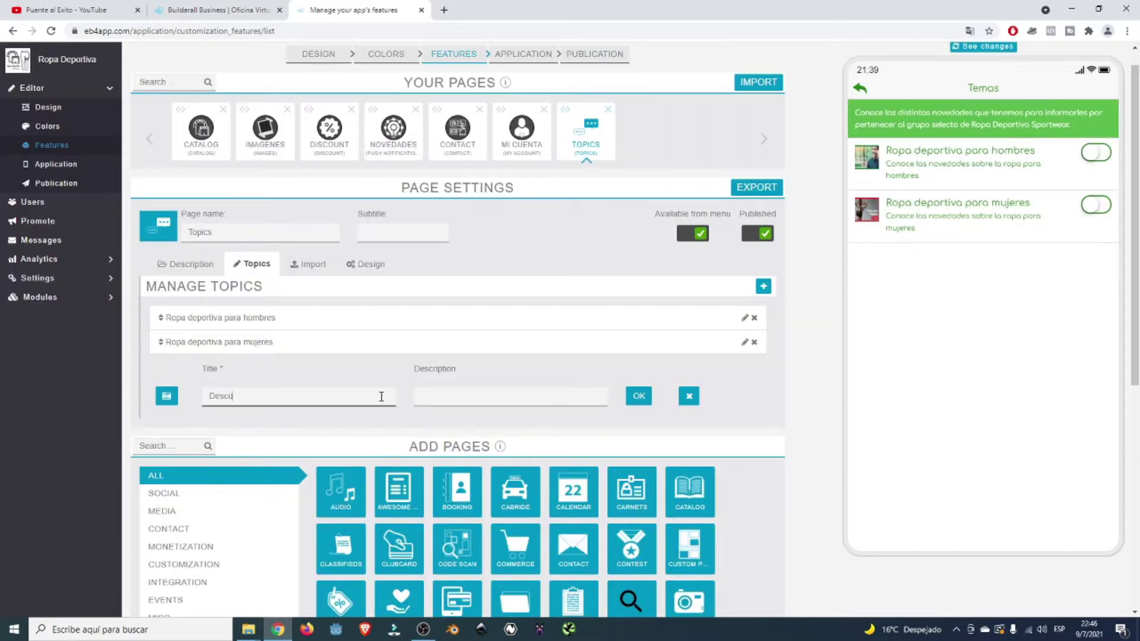
type("entos y promociones")
left_click(422, 396)
type("Conoce todos nuestro descuentos y prom")
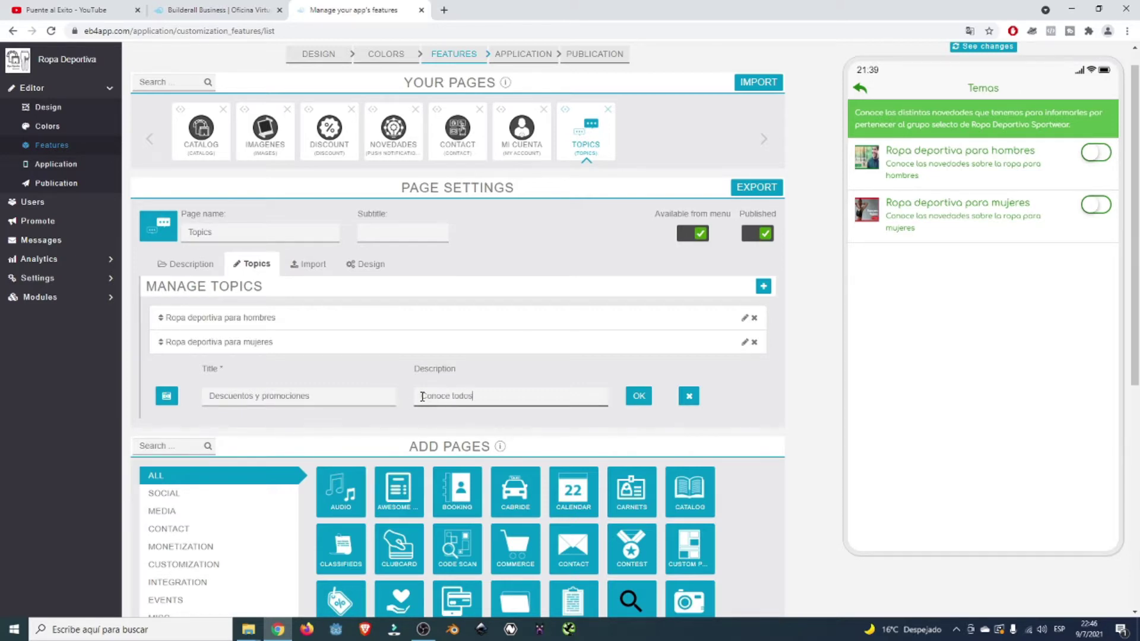
type("ociones")
left_click(638, 396)
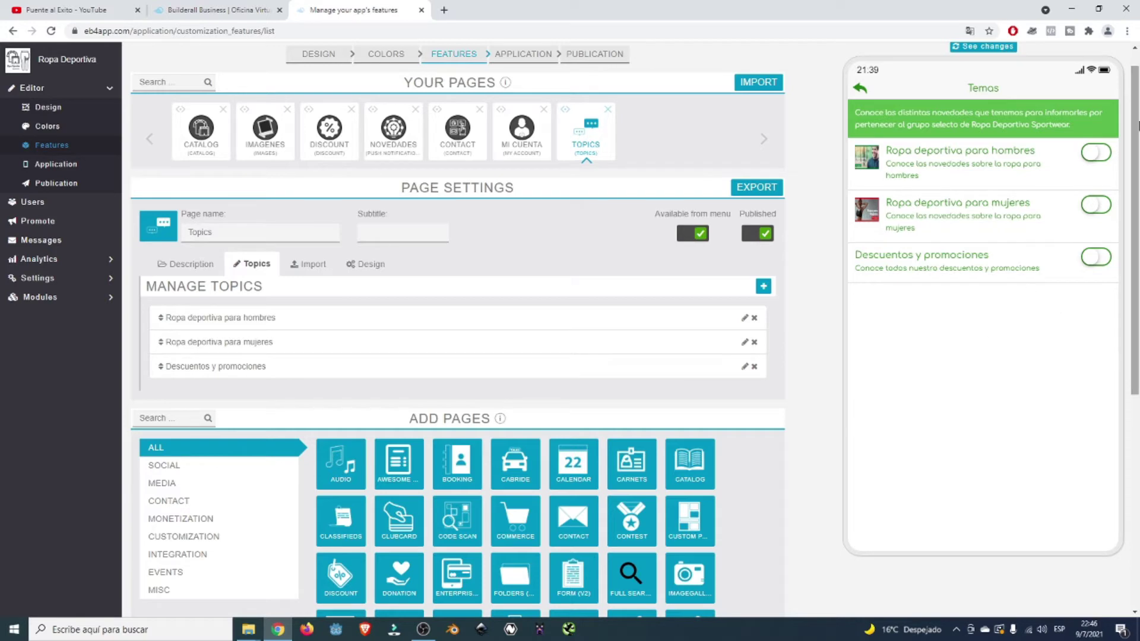
- Switch on the mujeres, Descuentos y promociones and hombres topics, then return the preview to its home screen
left_click(1094, 206)
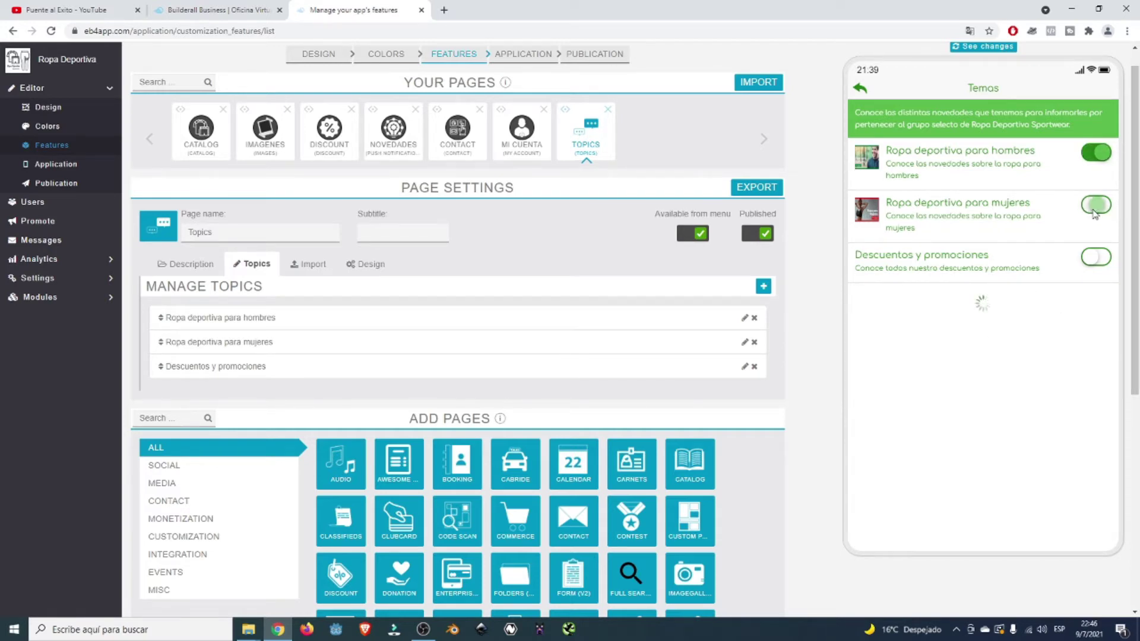
left_click(1094, 267)
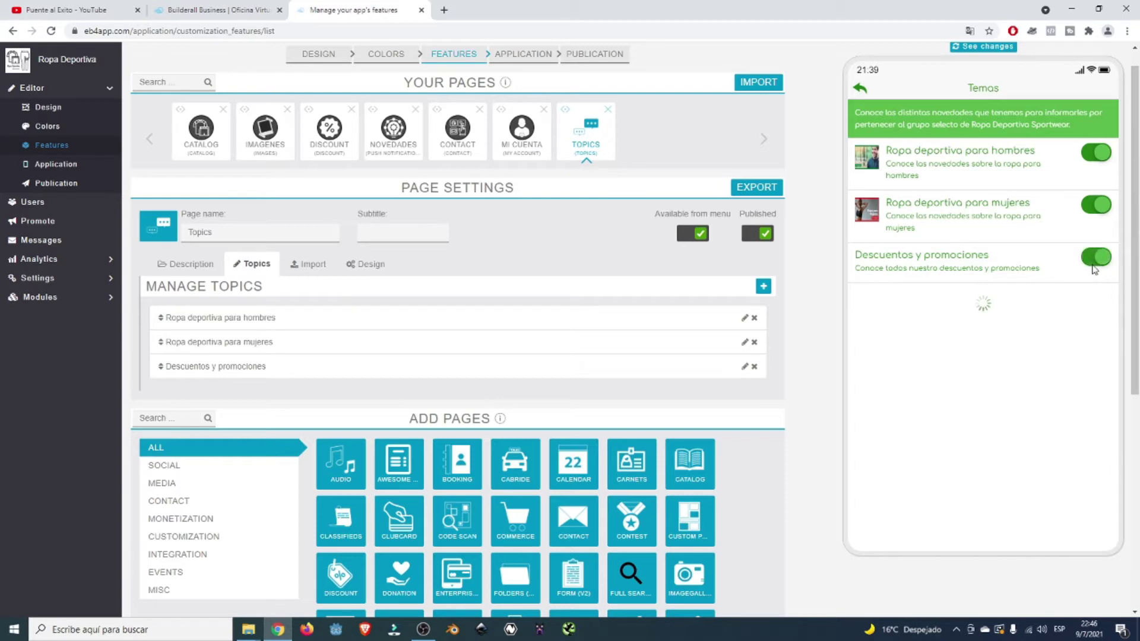
left_click(1095, 205)
left_click(1096, 153)
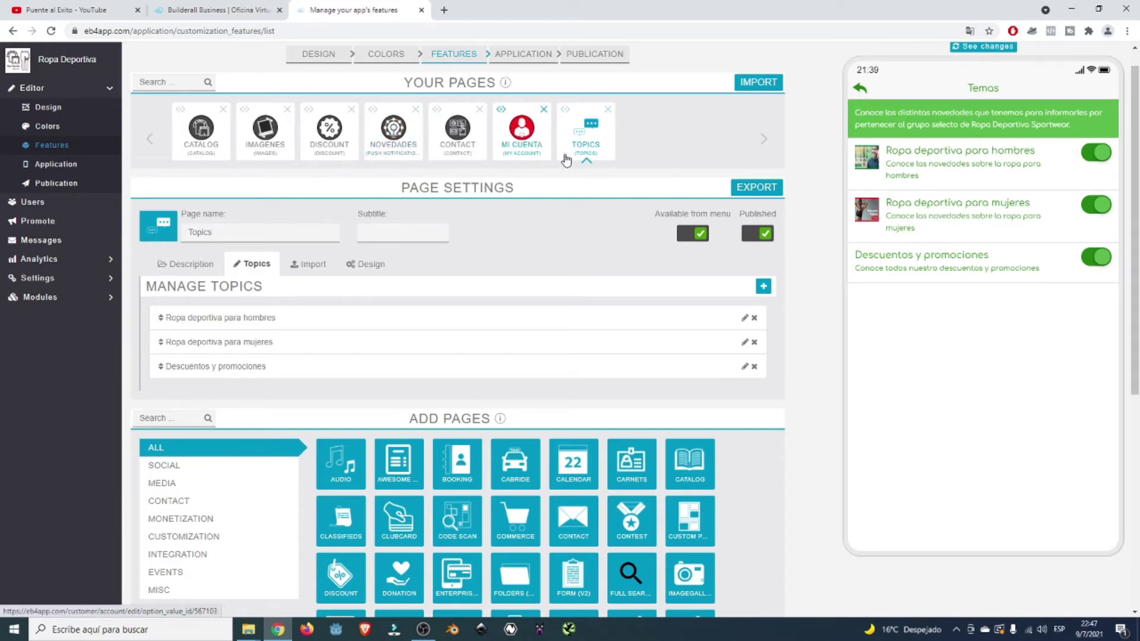
left_click(860, 89)
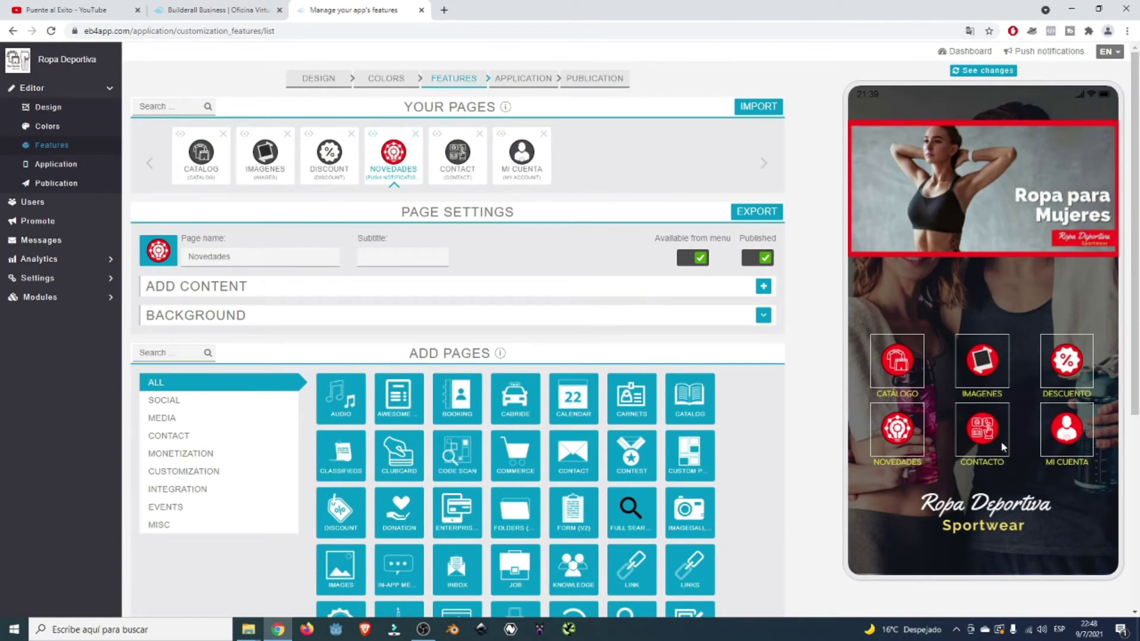
scroll(574, 300, "down", 2)
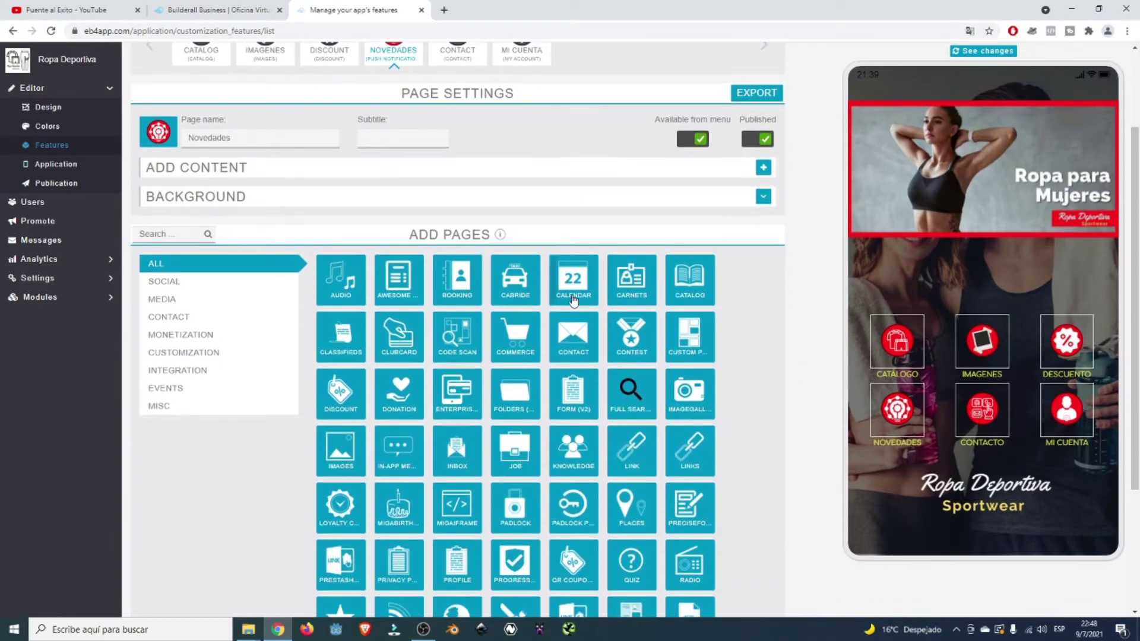
scroll(621, 386, "down", 3)
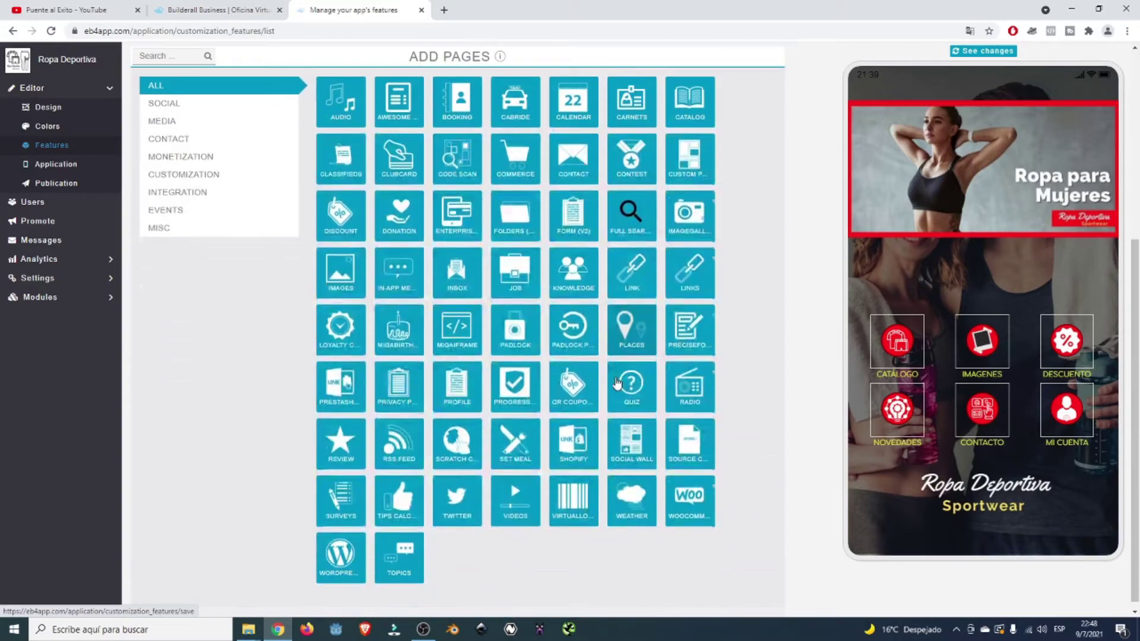
scroll(617, 383, "up", 2)
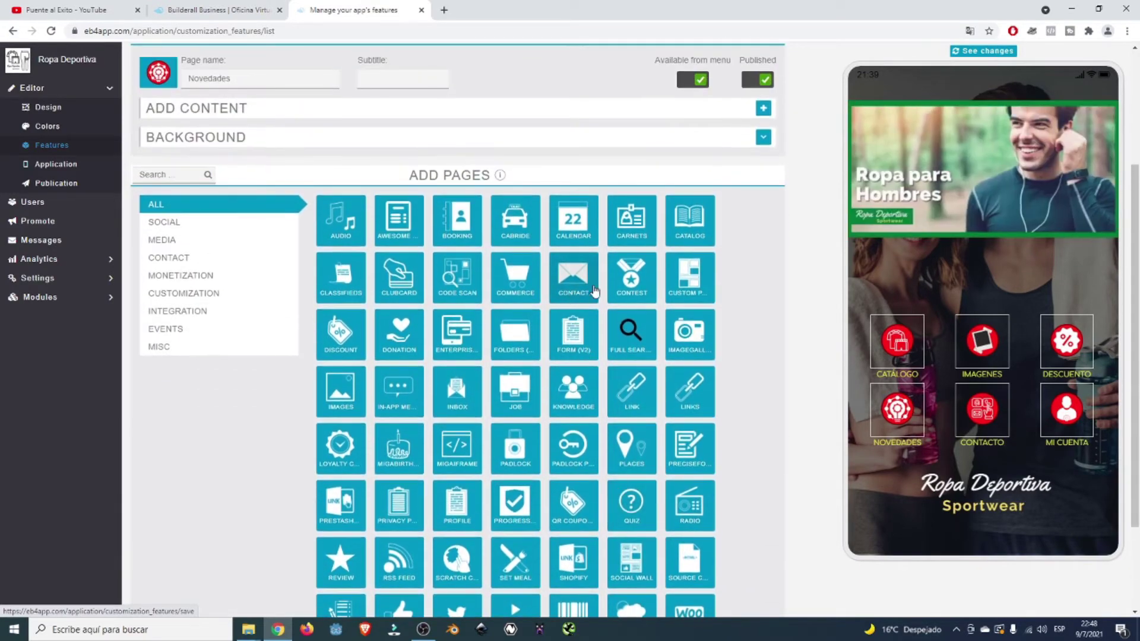
left_click(571, 286)
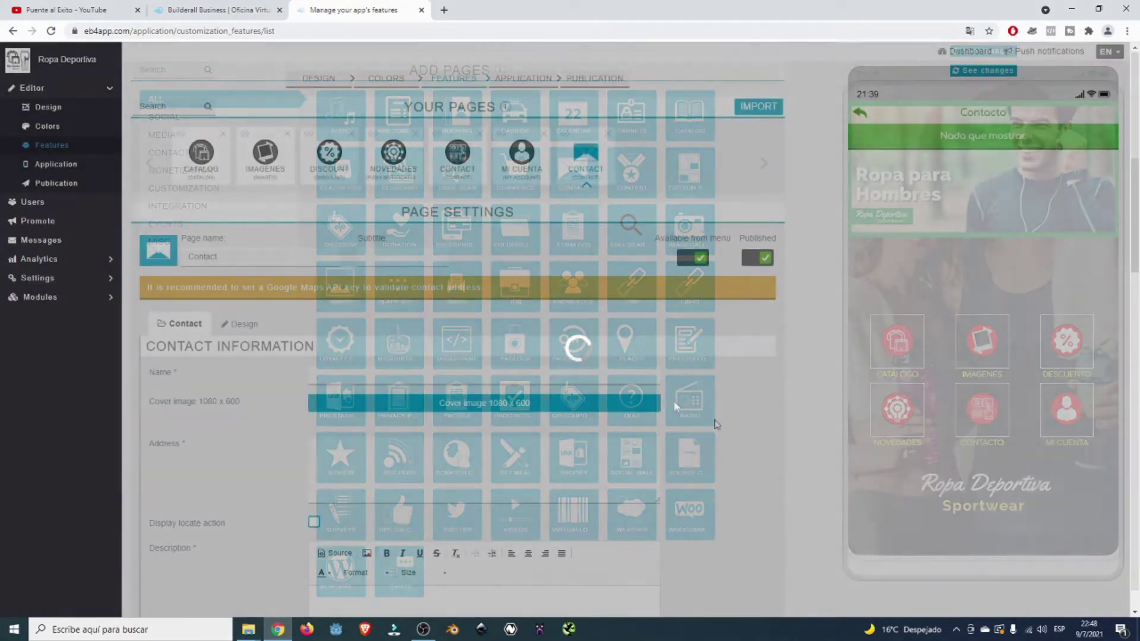
scroll(717, 424, "down", 2)
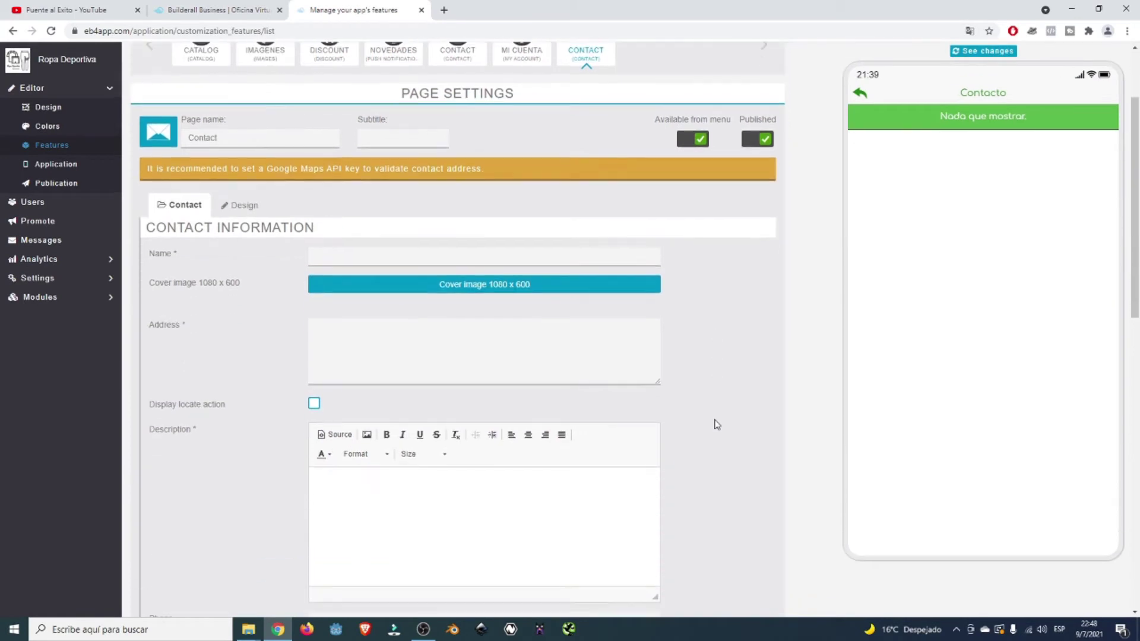
scroll(553, 244, "up", 1)
scroll(553, 244, "up", 1)
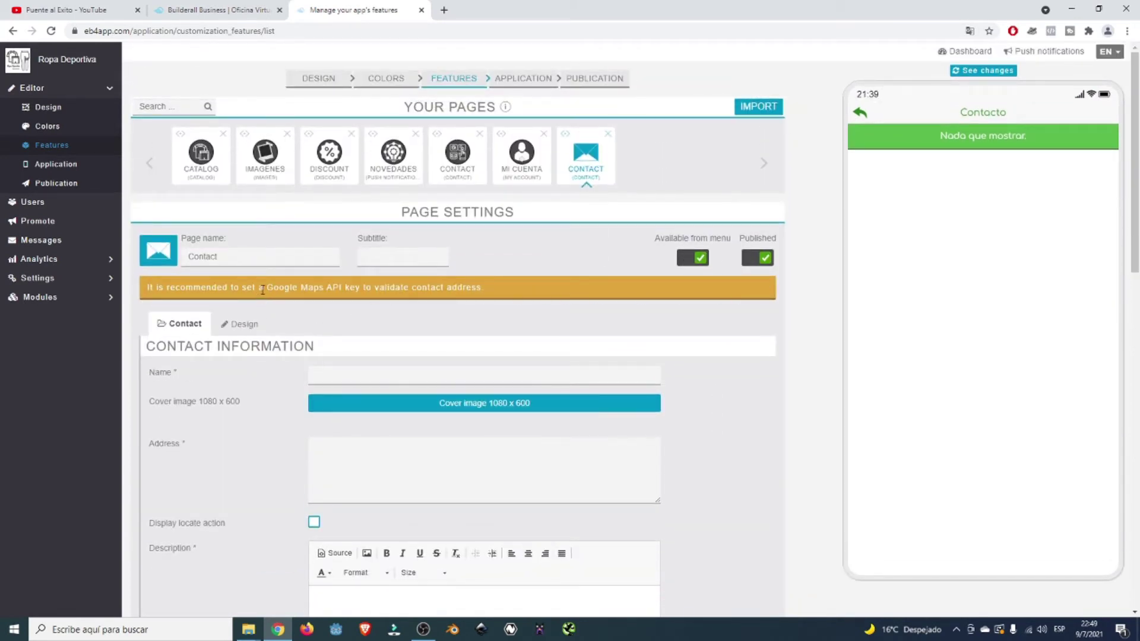
scroll(261, 288, "down", 1)
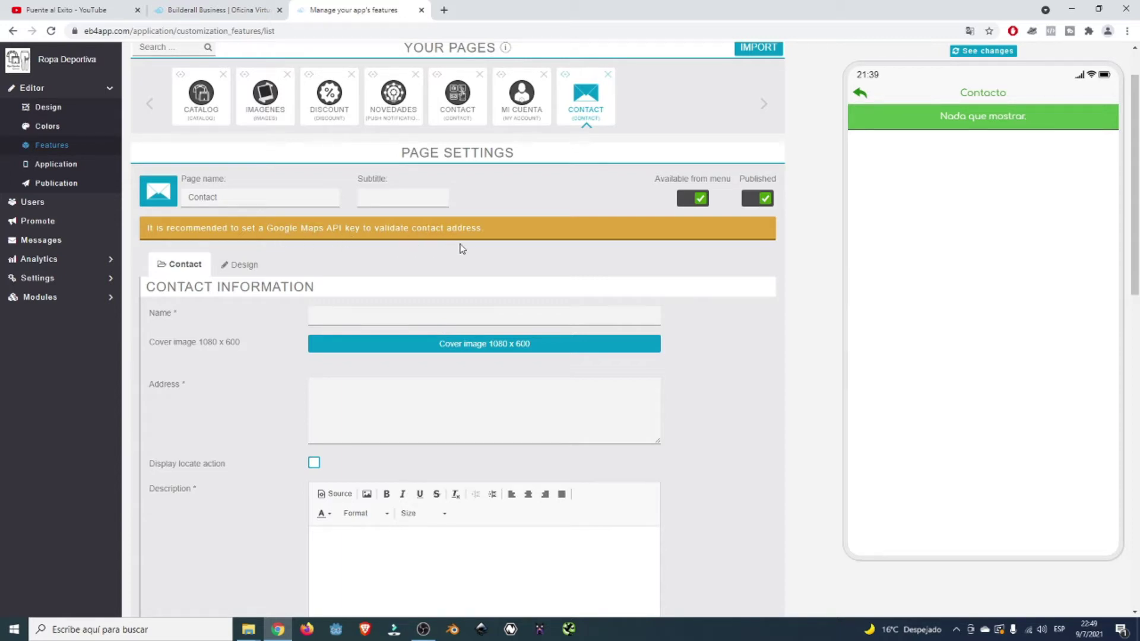
scroll(471, 254, "down", 1)
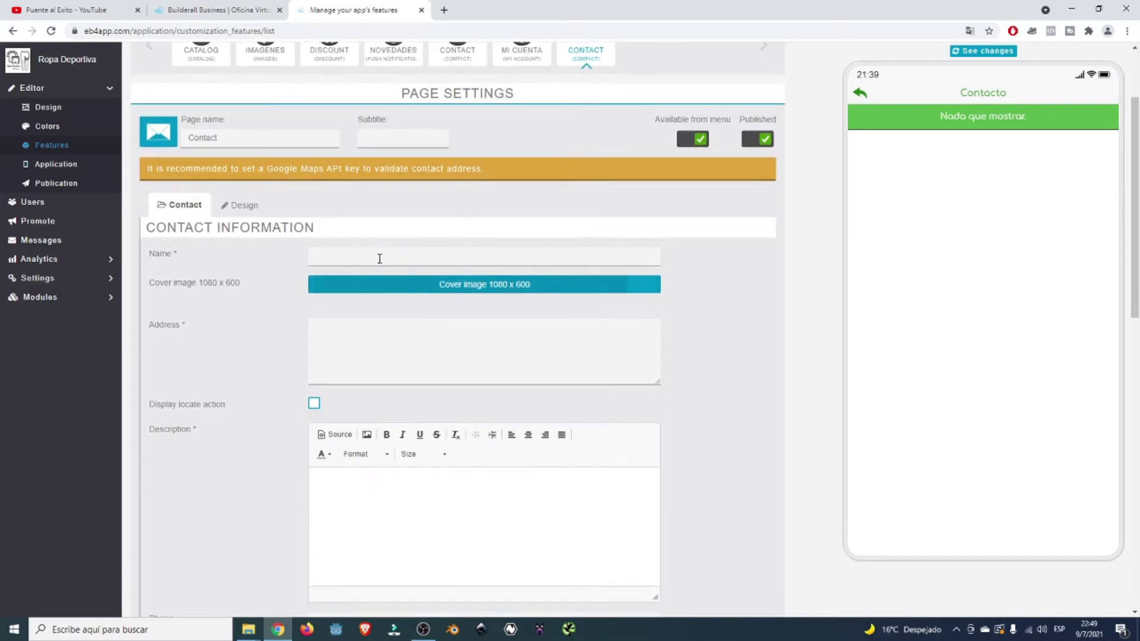
scroll(244, 322, "down", 2)
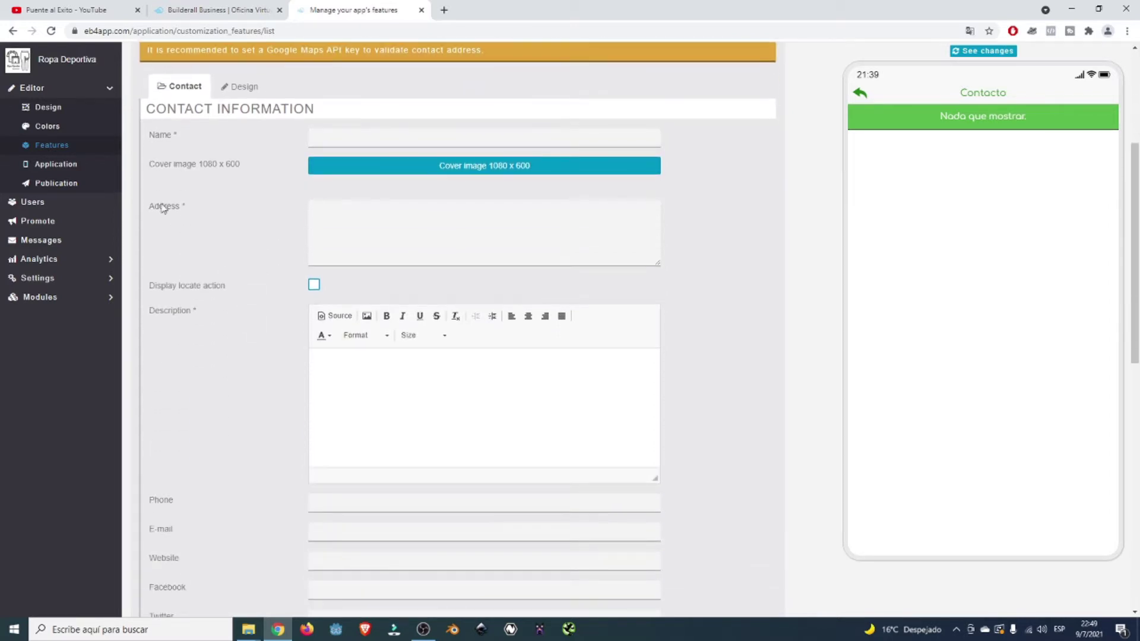
left_click_drag(186, 207, 147, 208)
scroll(223, 227, "up", 1)
scroll(223, 226, "up", 1)
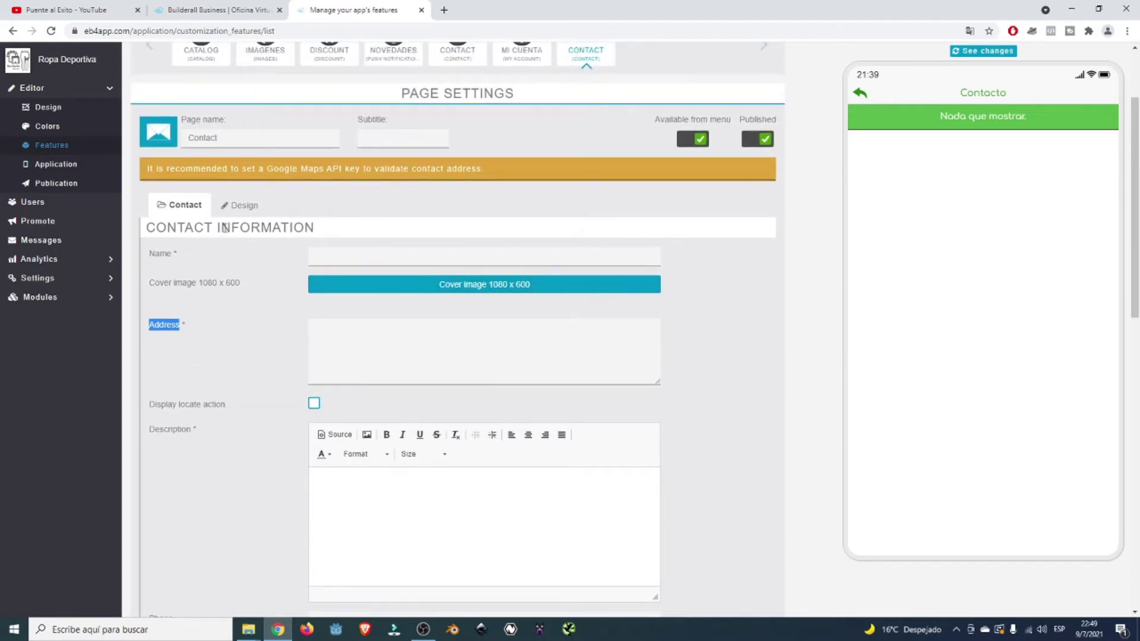
scroll(230, 226, "up", 1)
left_click(502, 267)
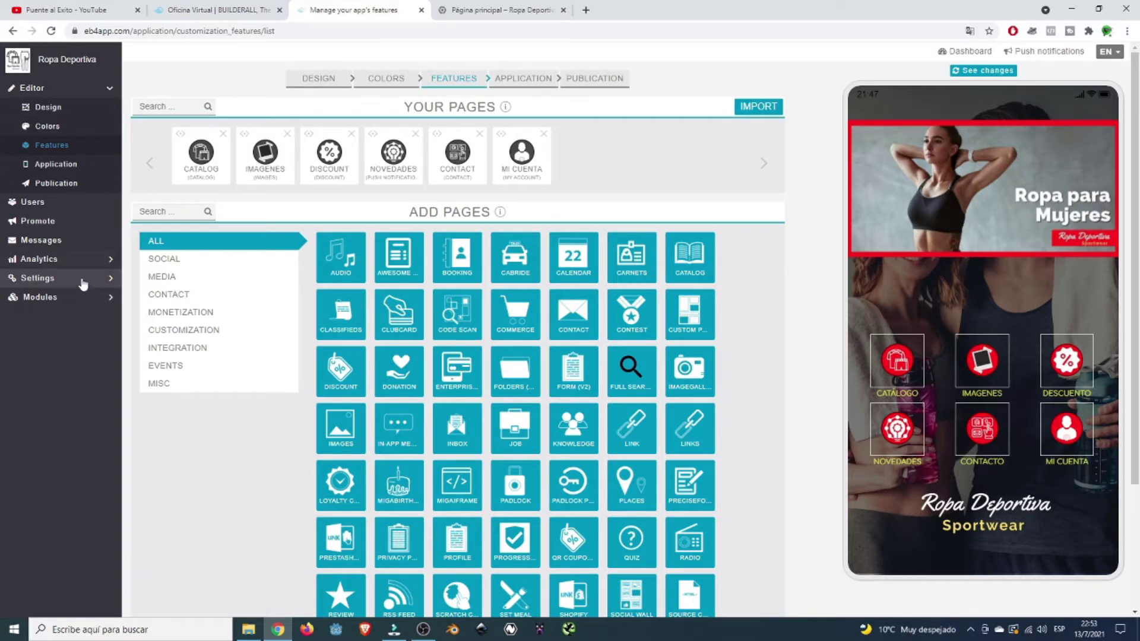
- Expand the Settings entry in the sidebar to list its sub-pages
left_click(83, 278)
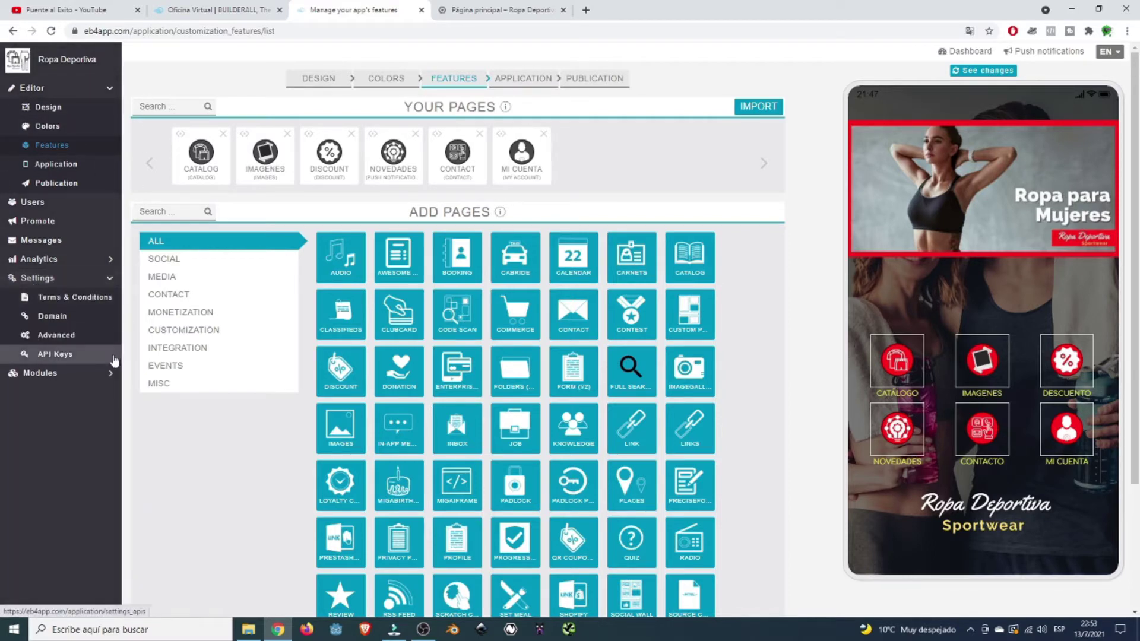
- Open Settings > API Keys and scroll down to the Google Maps JavaScript API Key field
left_click(58, 360)
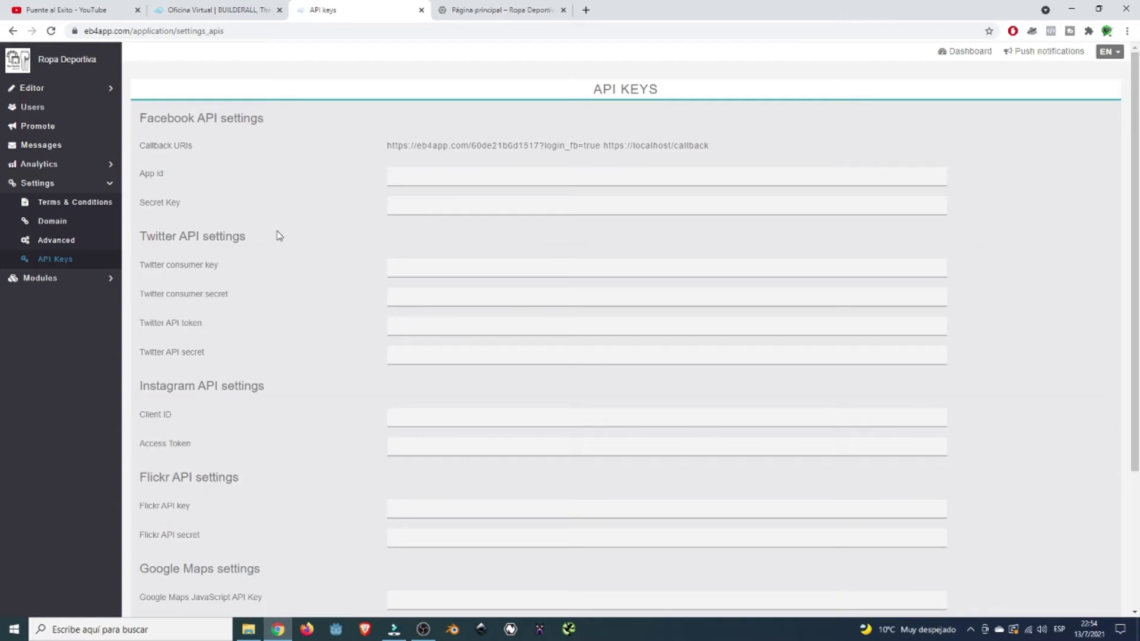
scroll(311, 287, "down", 3)
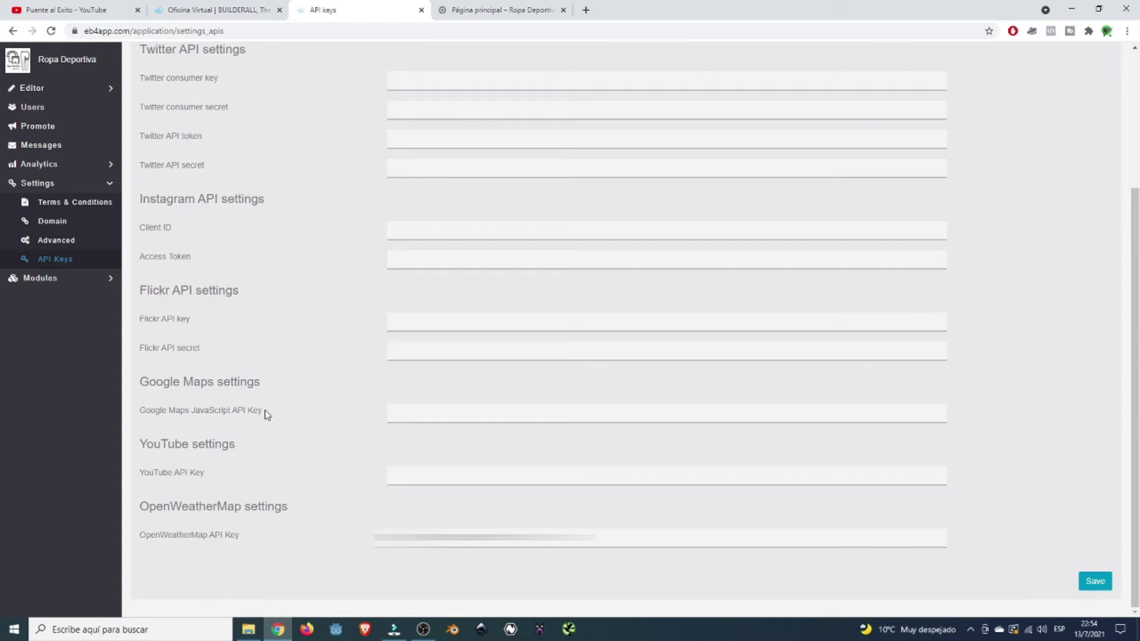
left_click_drag(265, 414, 232, 415)
double_click(212, 411)
left_click(285, 409)
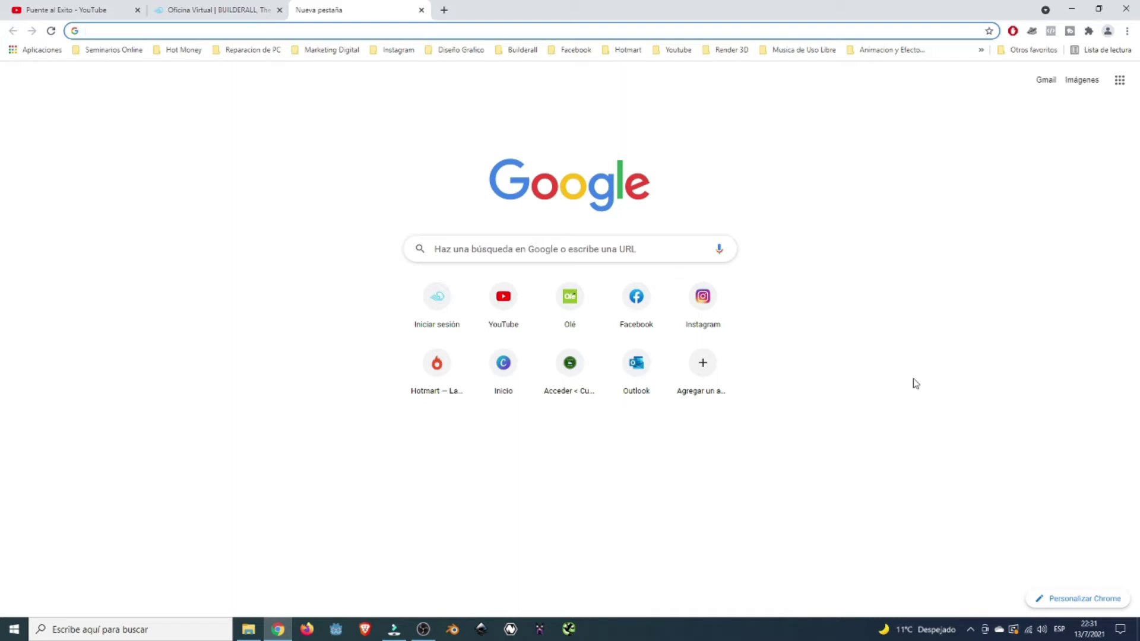
- Search Google for 'google cloud platform' and follow the official Google Cloud Platform result
left_click(634, 253)
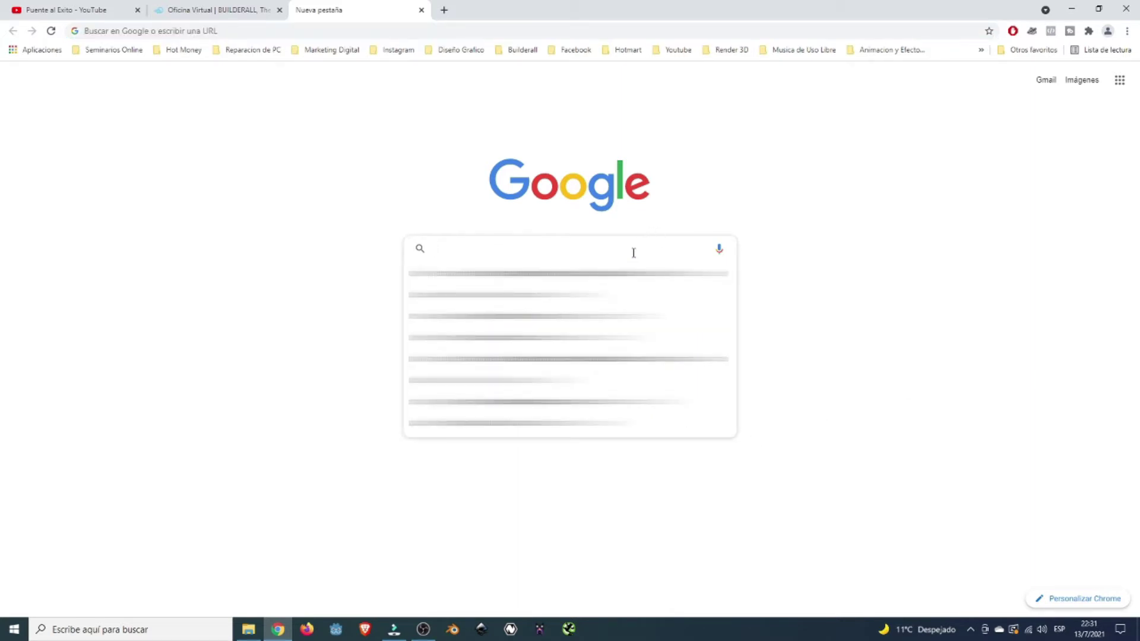
type("gloo")
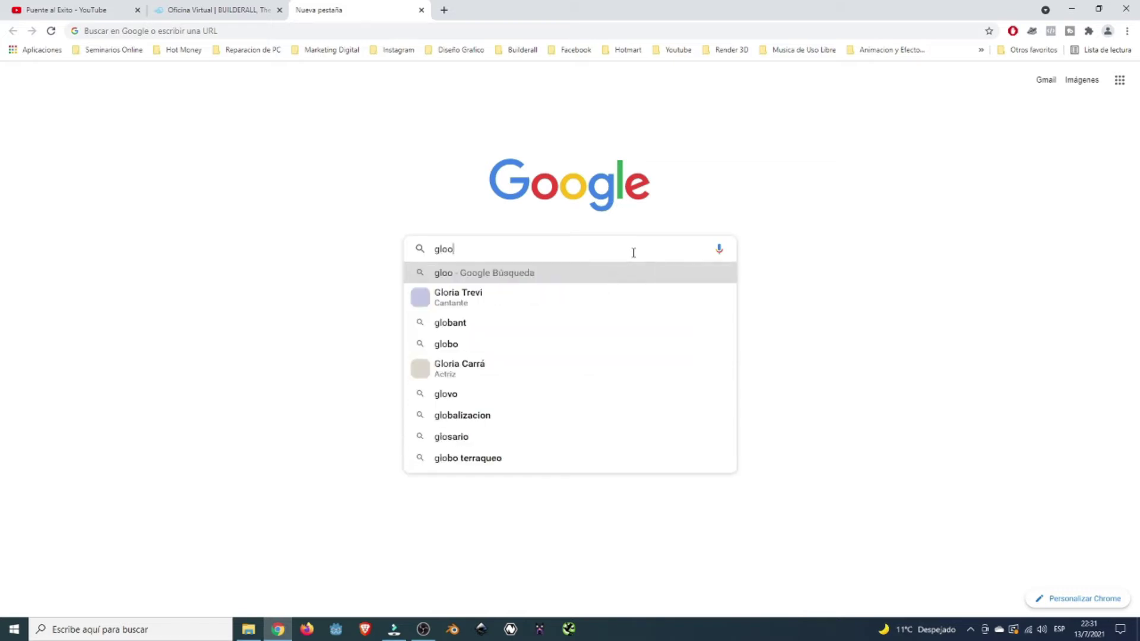
type("gle ")
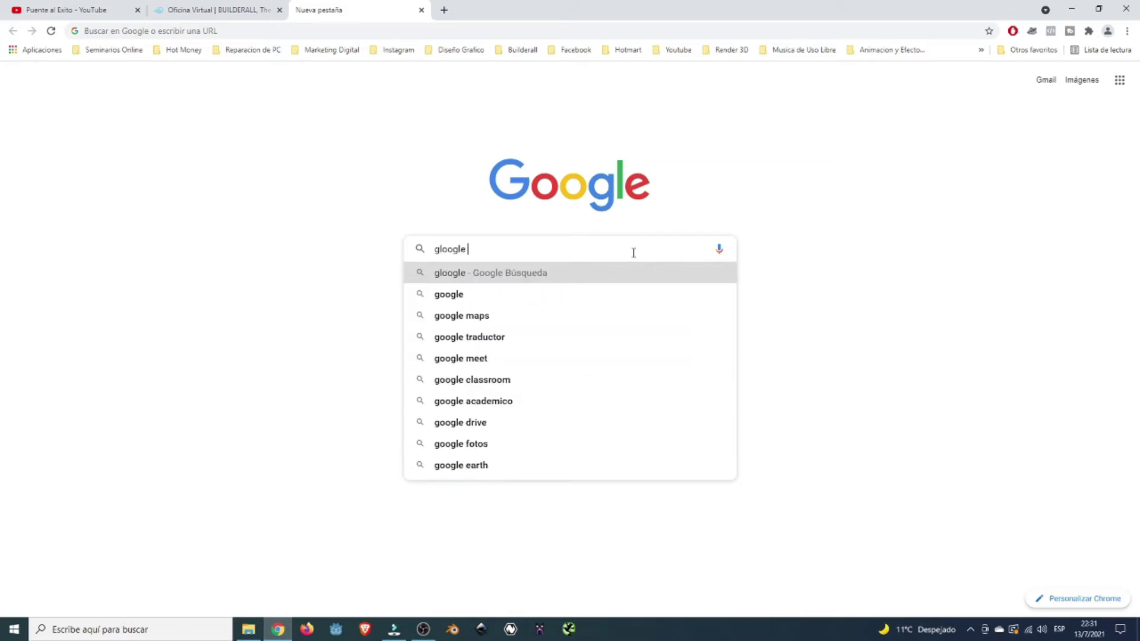
type("cloud pl")
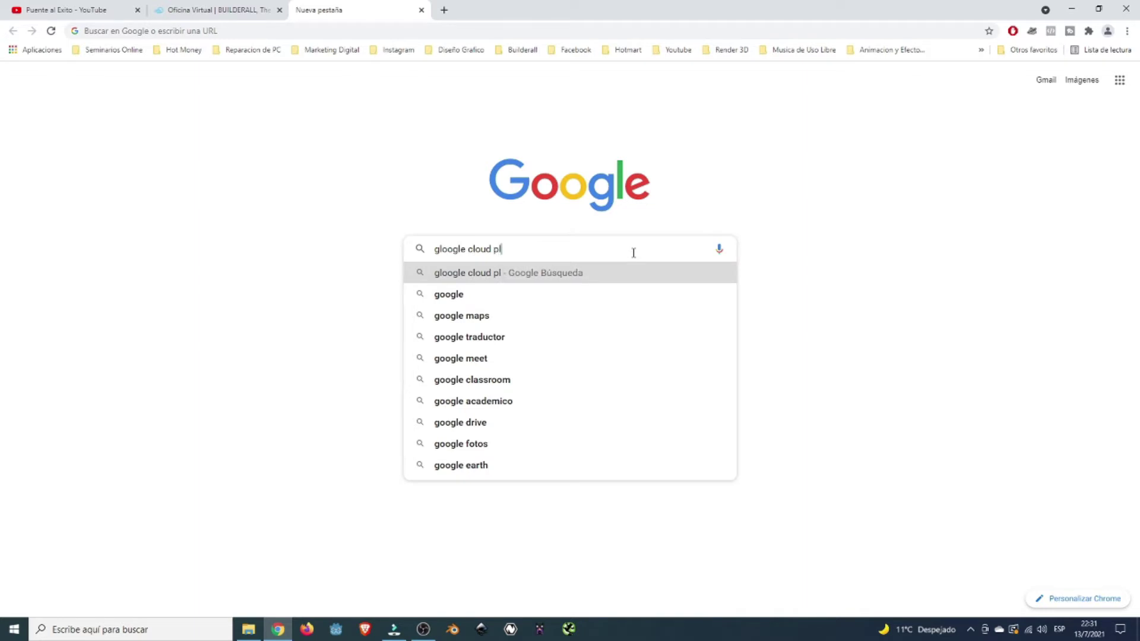
type("atform")
key("Return")
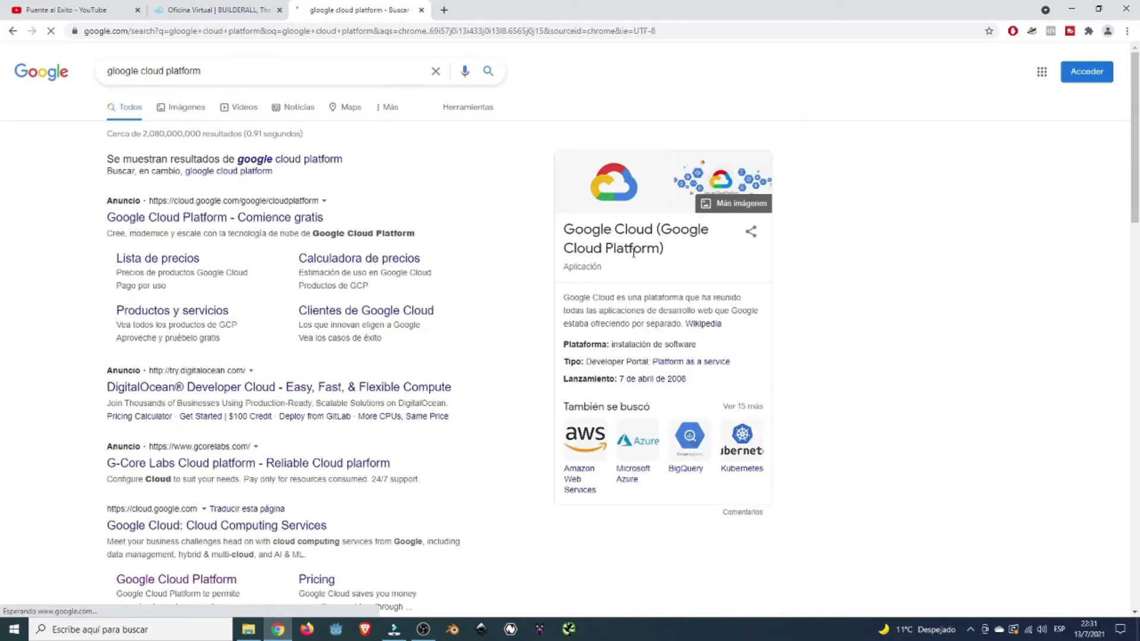
scroll(865, 388, "down", 4)
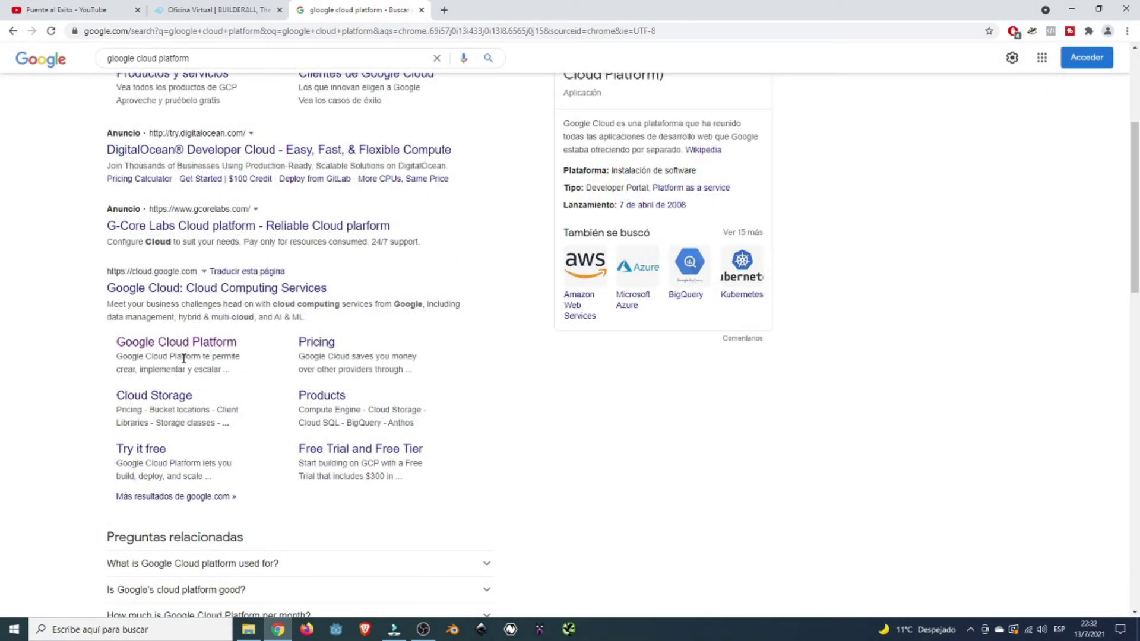
left_click(201, 349)
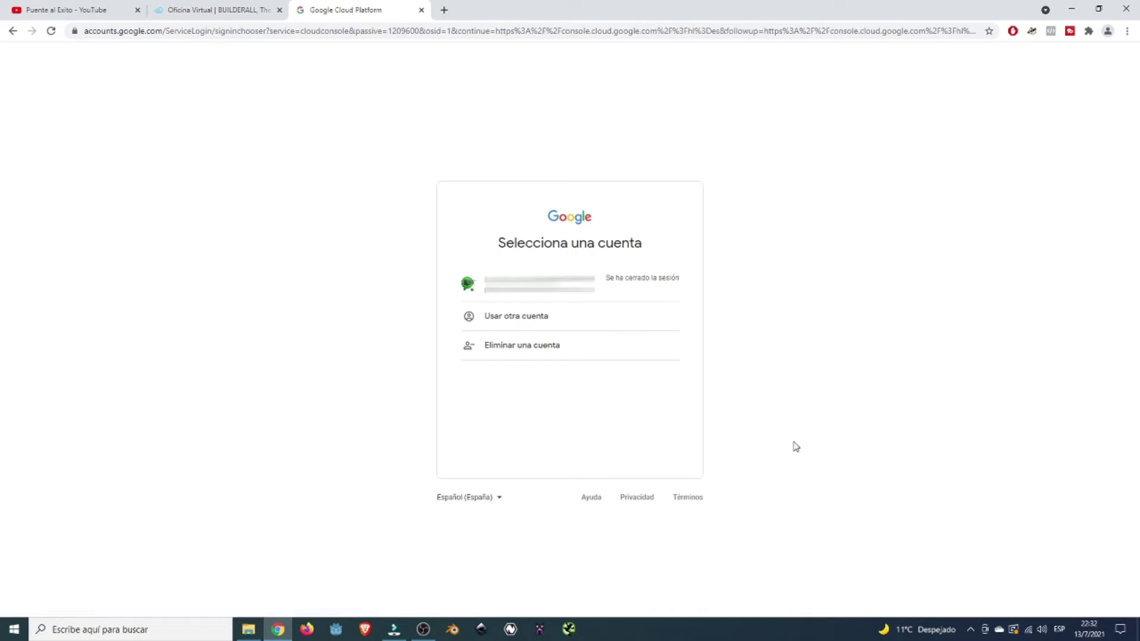
- Sign in with the listed Google account to reach the Cloud console dashboard
left_click(637, 299)
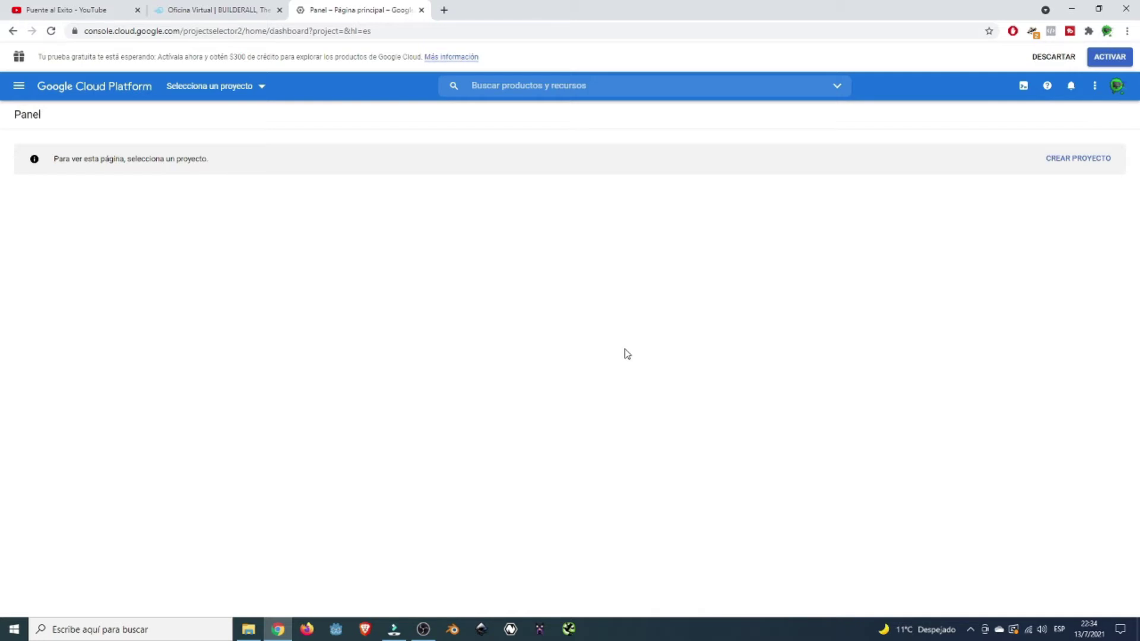
- Begin a new Cloud project from the dashboard's CREAR PROYECTO button
left_click(19, 88)
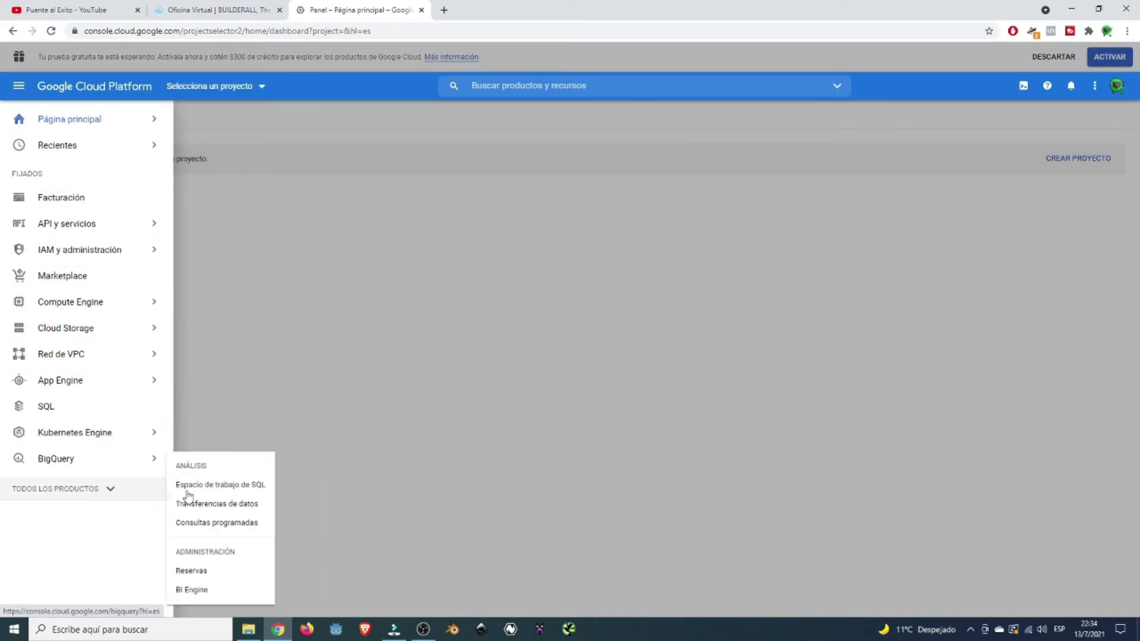
left_click(22, 88)
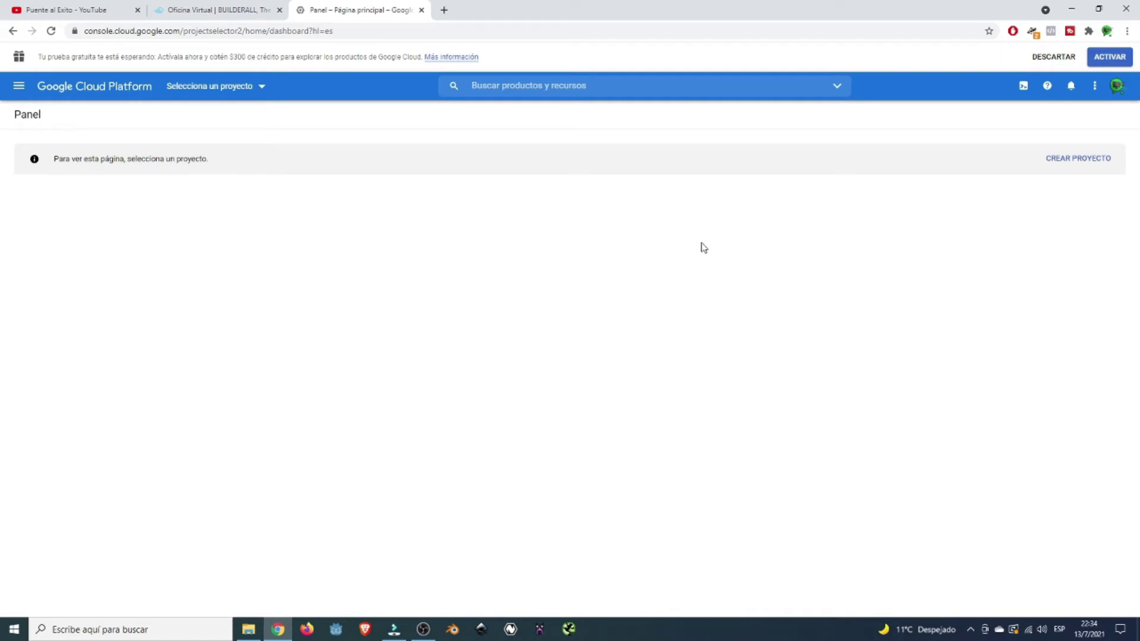
left_click(1069, 170)
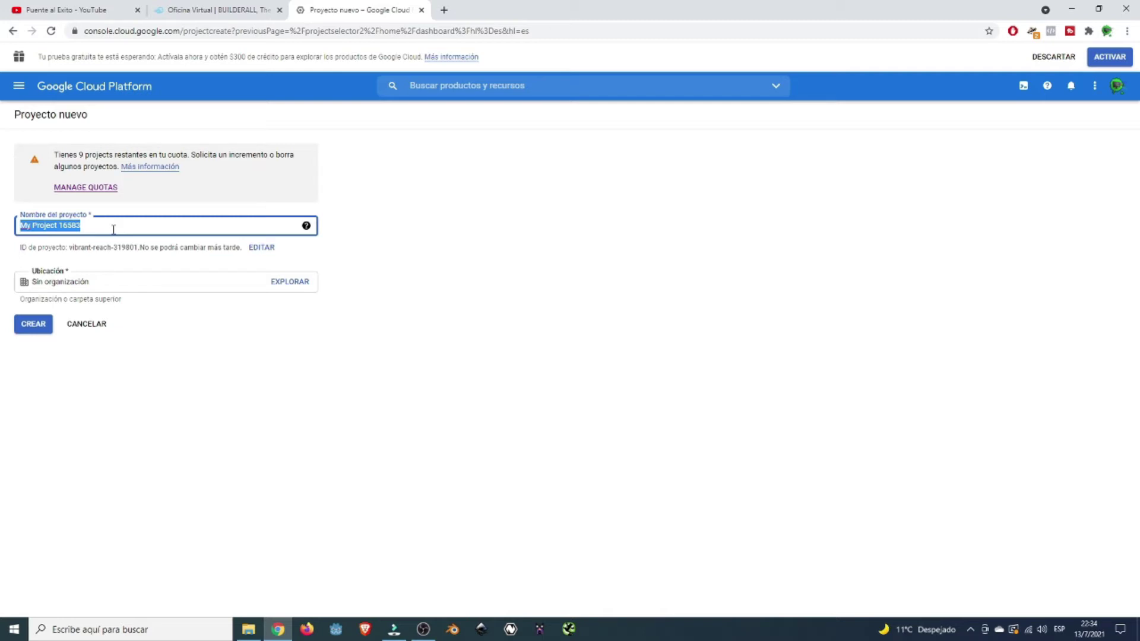
- Name the new project 'Ropa Deportiva Google Maps'
type("Go")
key("BackSpace")
key("BackSpace")
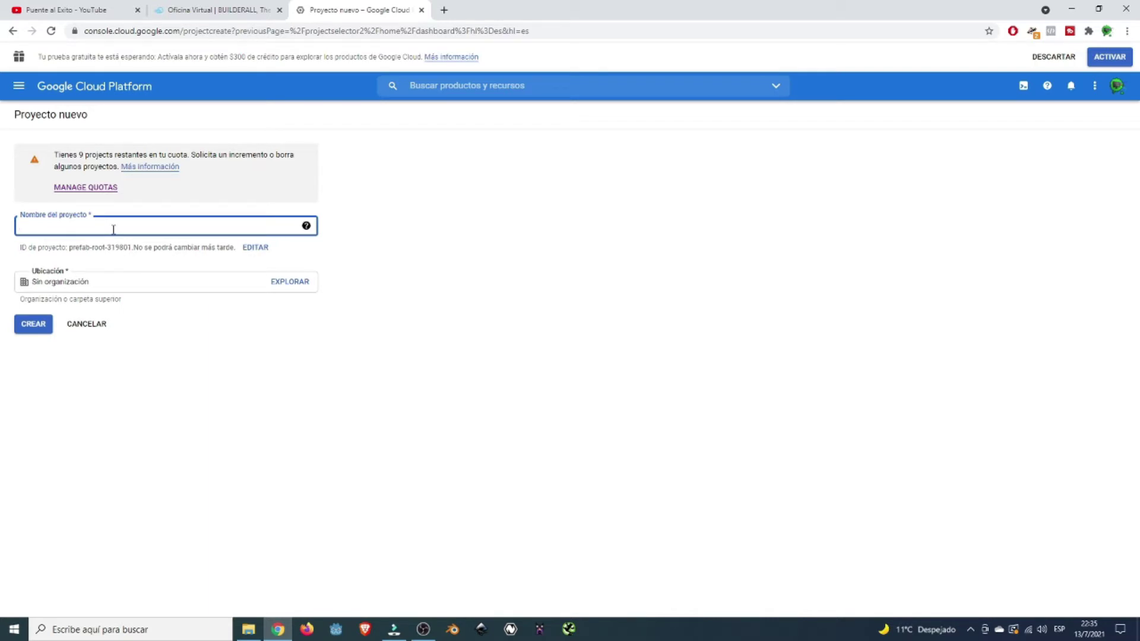
type("Ropa Deportiva Google Maps")
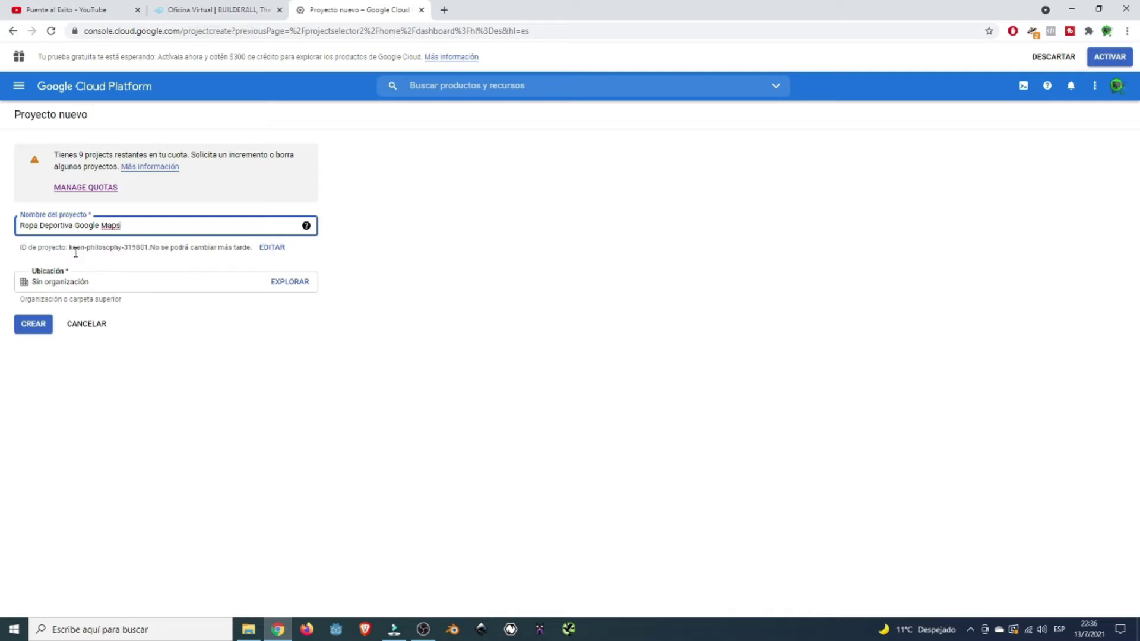
left_click(75, 254)
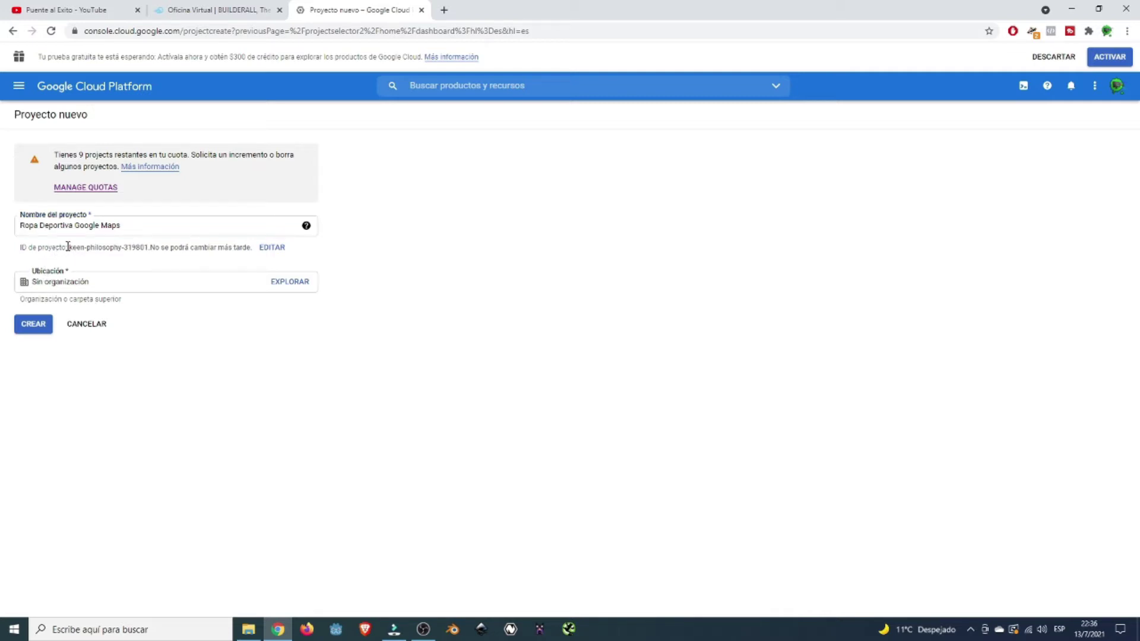
- Change the generated project ID keen-philosophy-319801 to ropa-deportiva-123456
left_click_drag(69, 247, 150, 247)
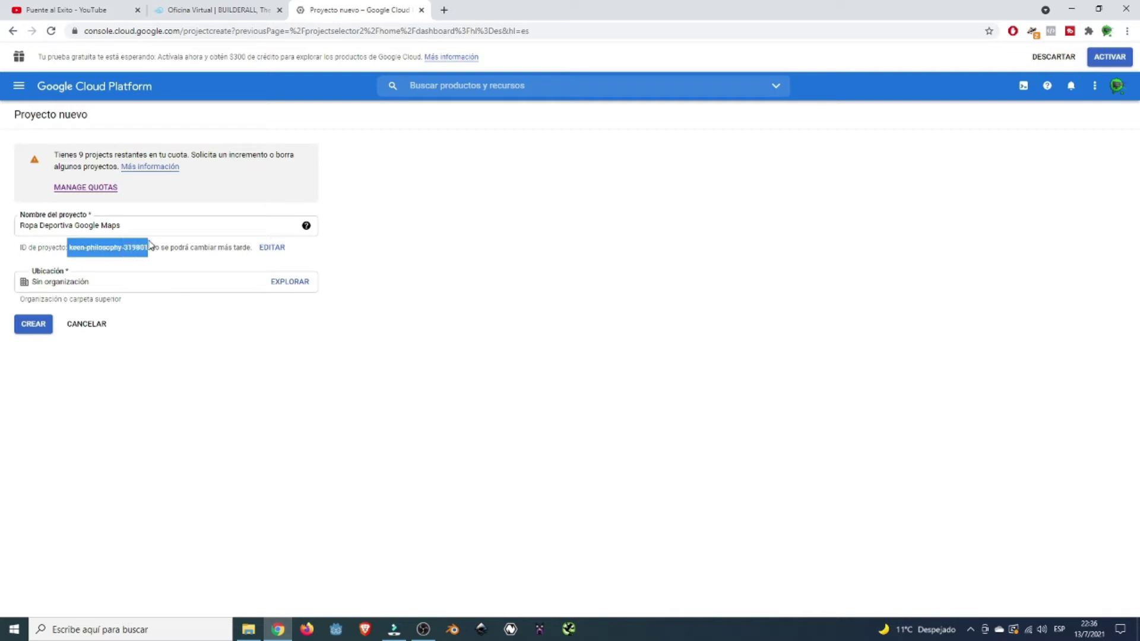
left_click(222, 248)
left_click_drag(151, 247, 288, 249)
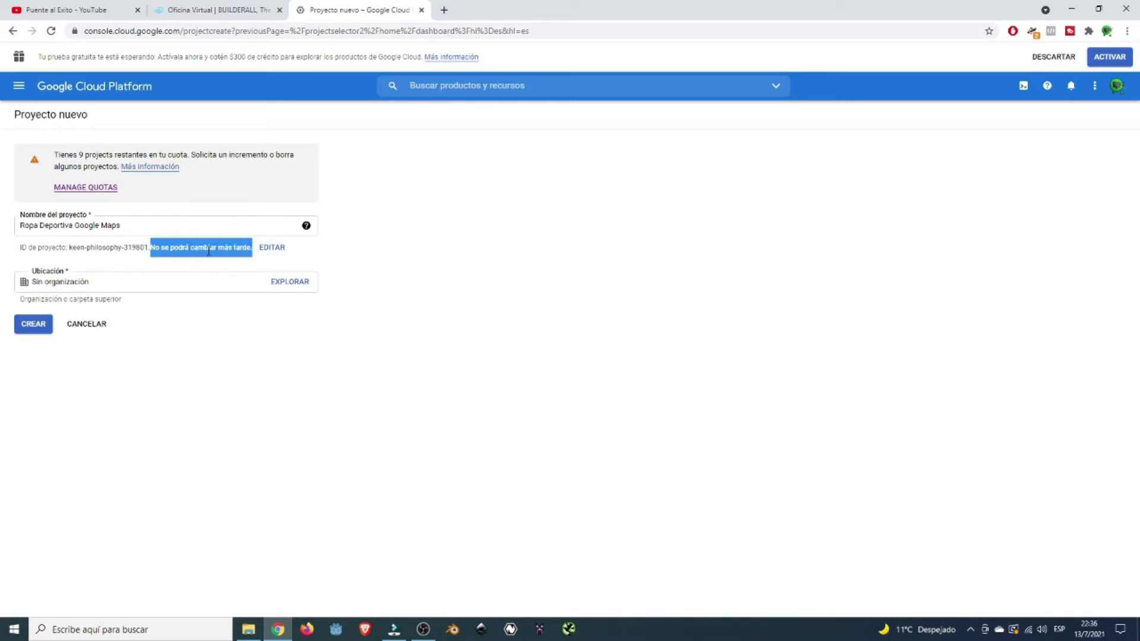
left_click(531, 378)
left_click(271, 252)
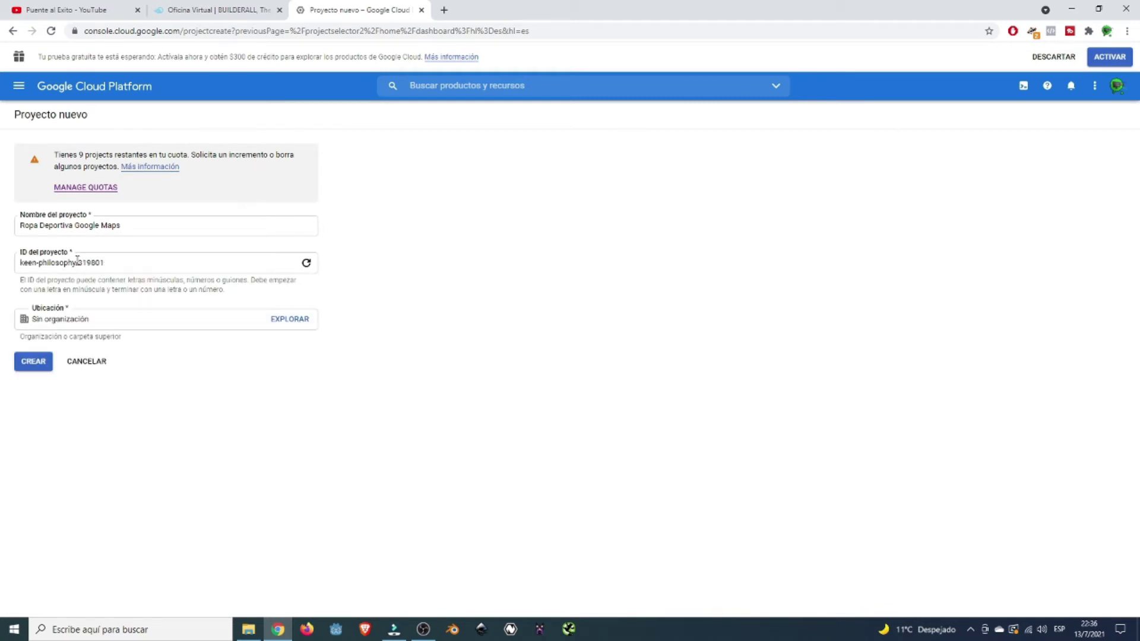
left_click_drag(78, 262, 21, 265)
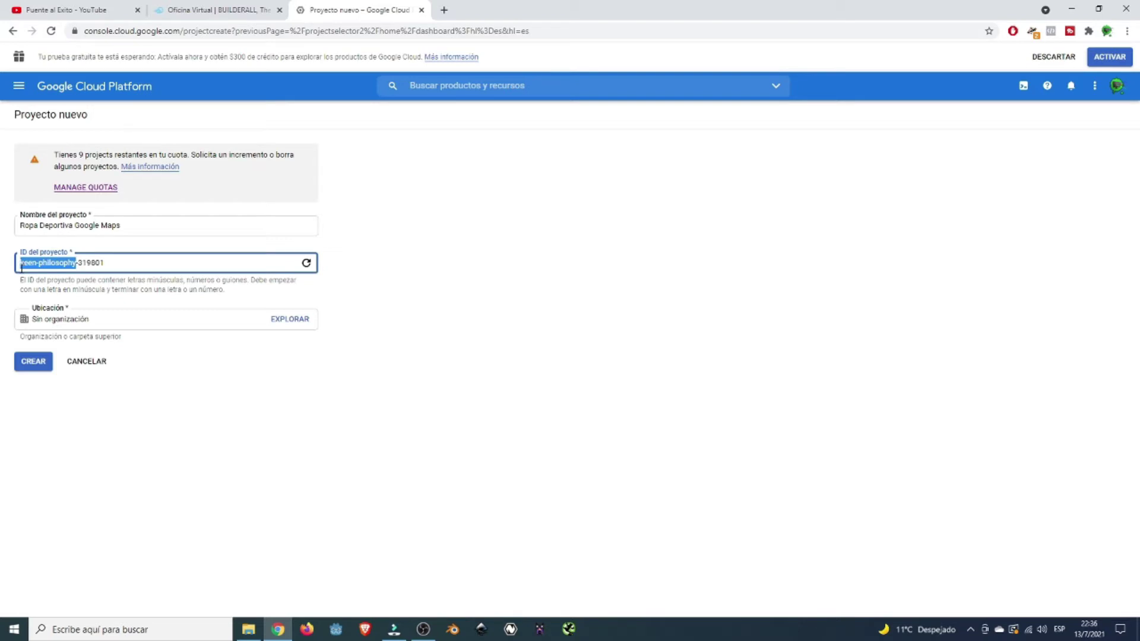
type("ropa")
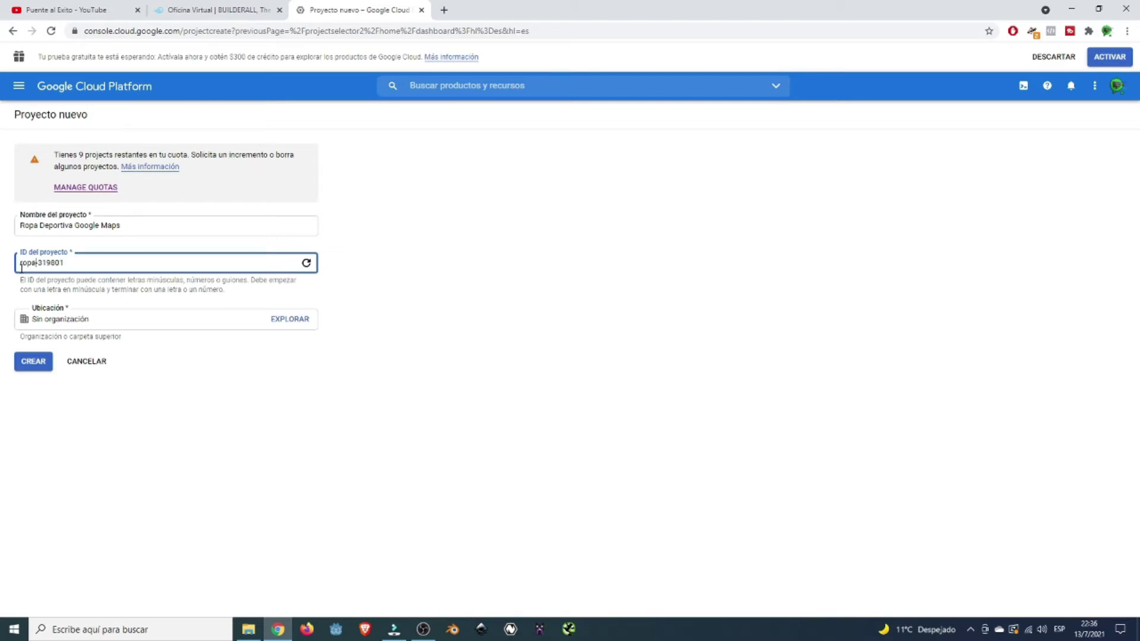
type("-deportiva")
key("BackSpace")
key("BackSpace")
key("BackSpace")
key("BackSpace")
key("BackSpace")
key("BackSpace")
type("123456")
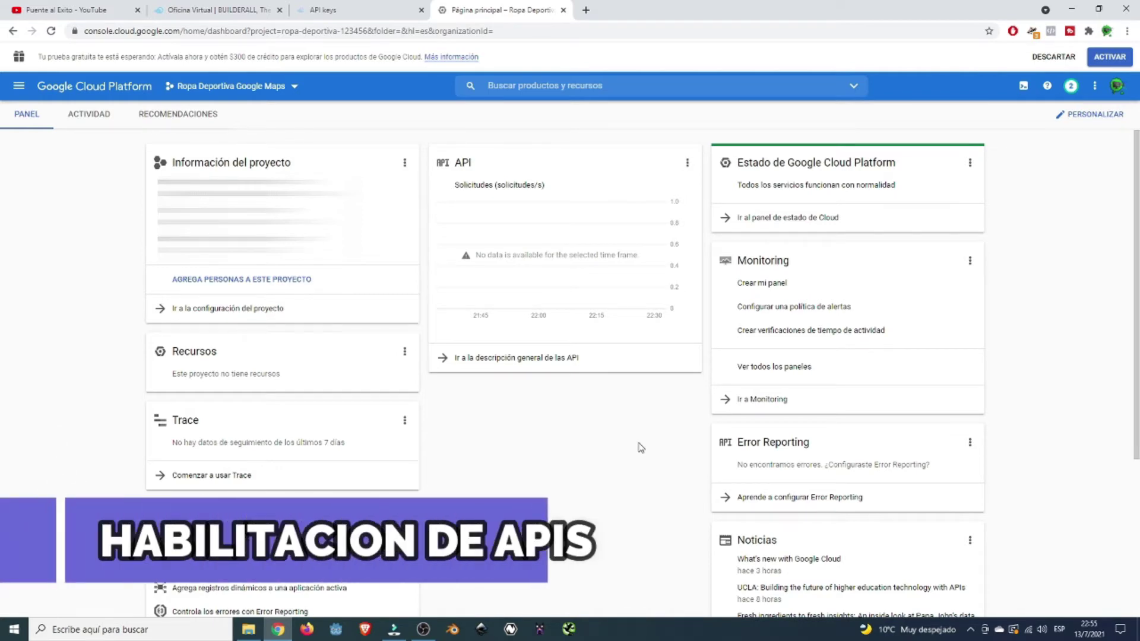
- Go to API y servicios and open the HABILITAR API Y SERVICIOS library
scroll(686, 549, "down", 4)
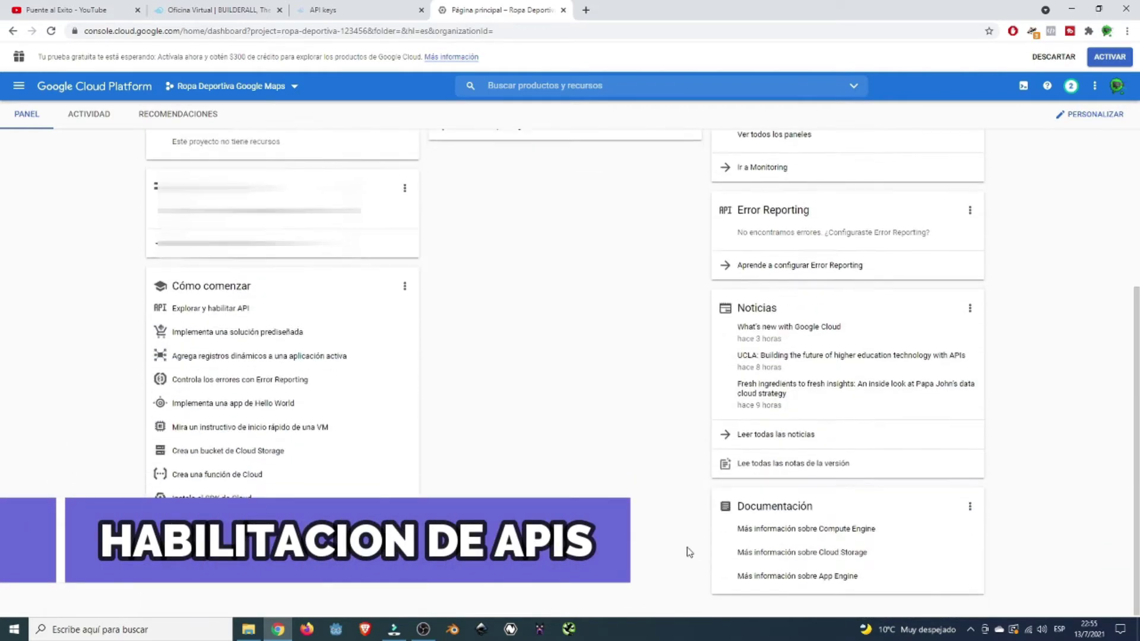
scroll(657, 544, "up", 4)
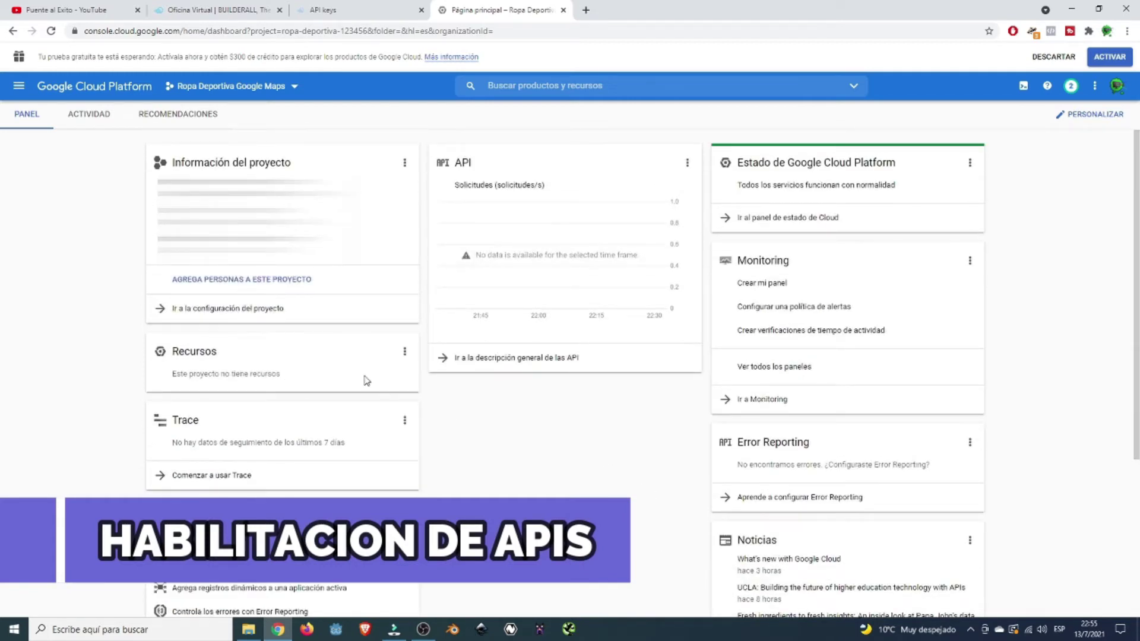
left_click(20, 90)
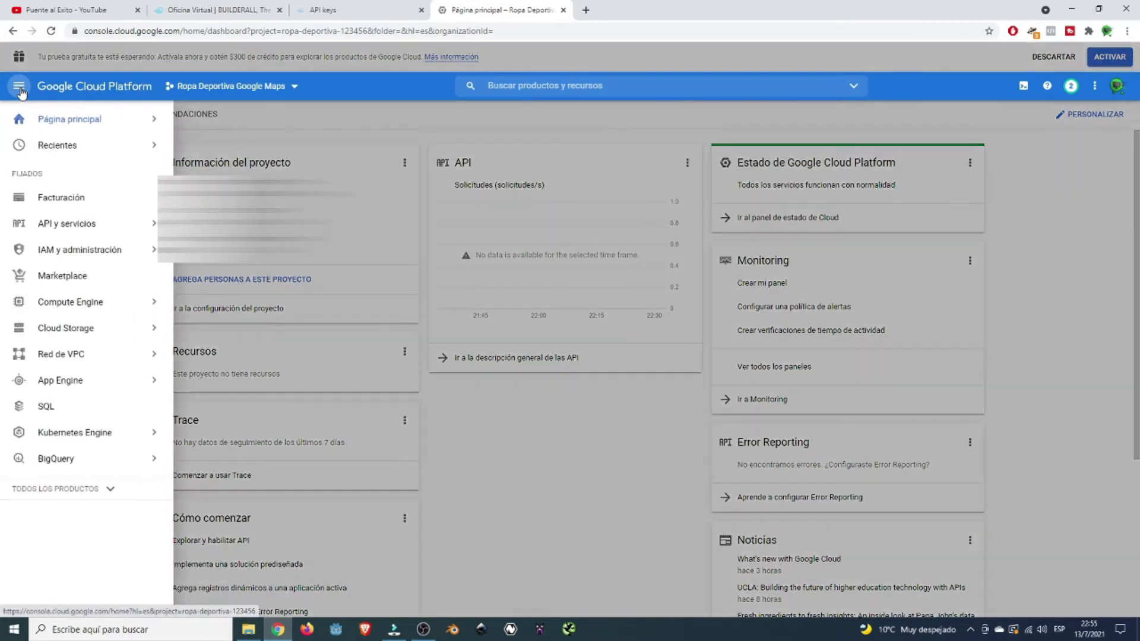
left_click(66, 232)
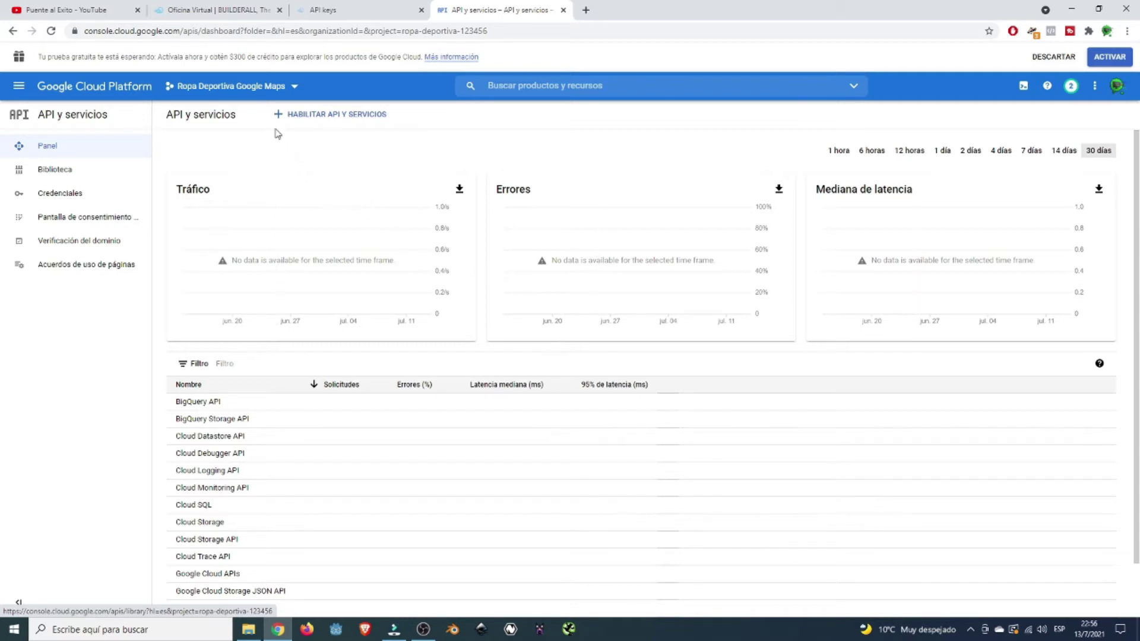
left_click(321, 115)
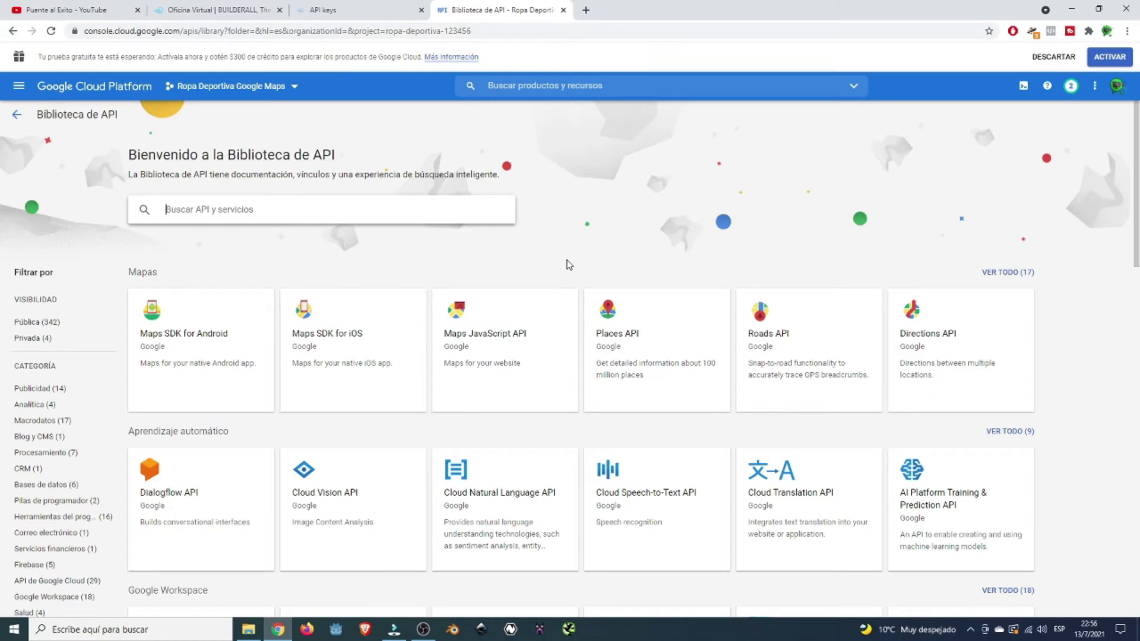
- Search the library for 'Google Maps Javascript' and open the Maps JavaScript API result
type("Go")
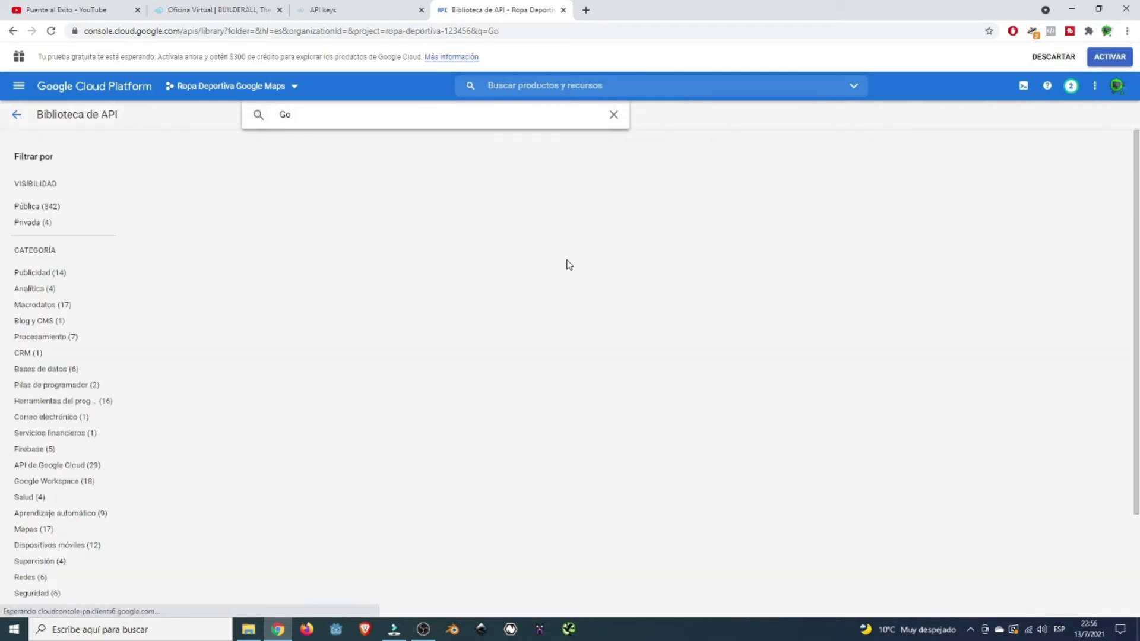
type("ogle Map")
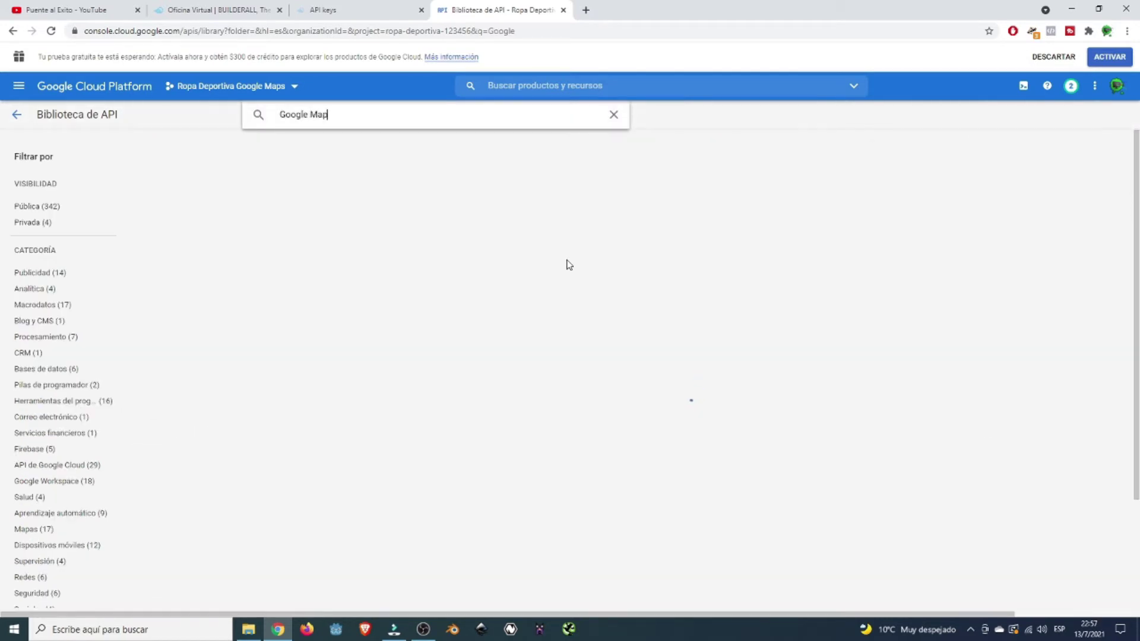
type("s Javascript")
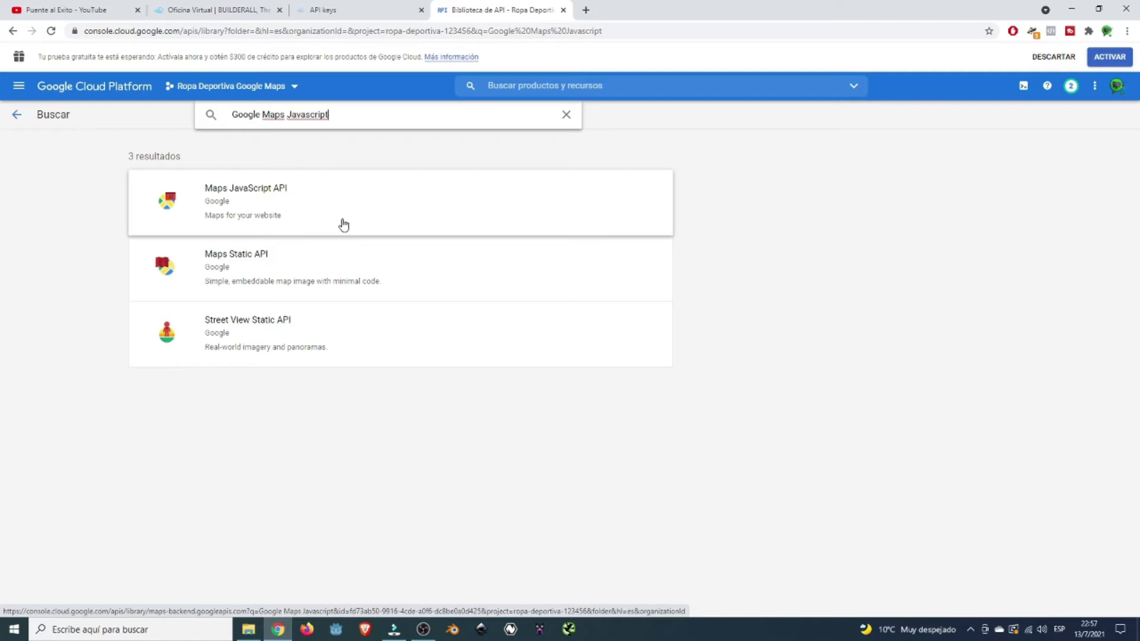
left_click(313, 216)
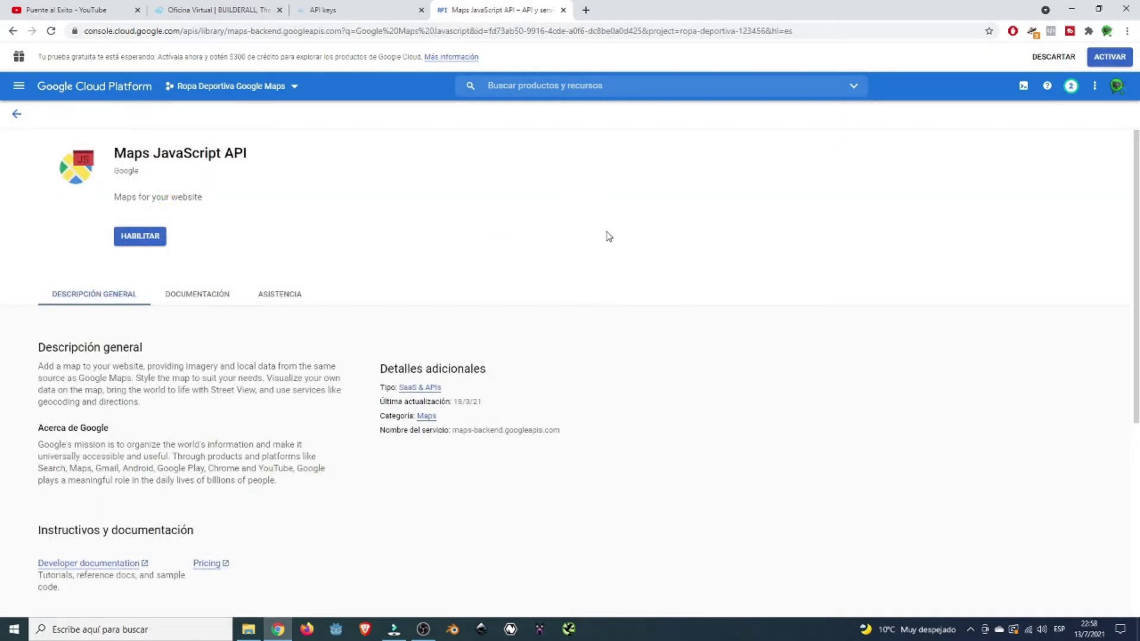
- Enable the Maps JavaScript API for the project
left_click(146, 240)
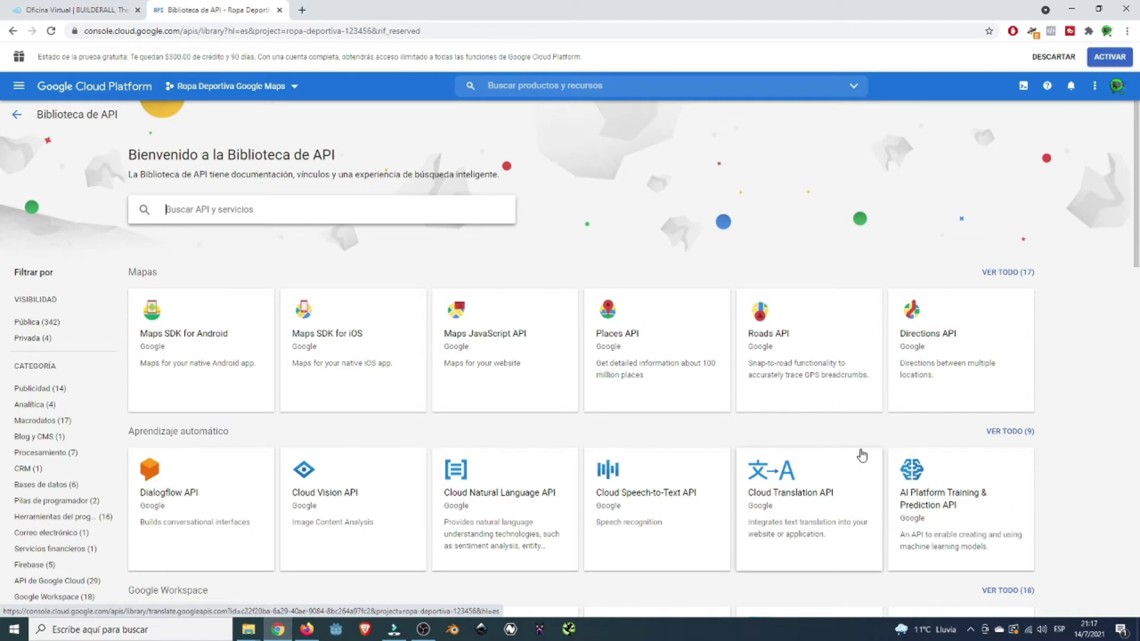
- Find and enable the Directions API via a 'Directions' search, then open Distance Matrix API
type("Dre")
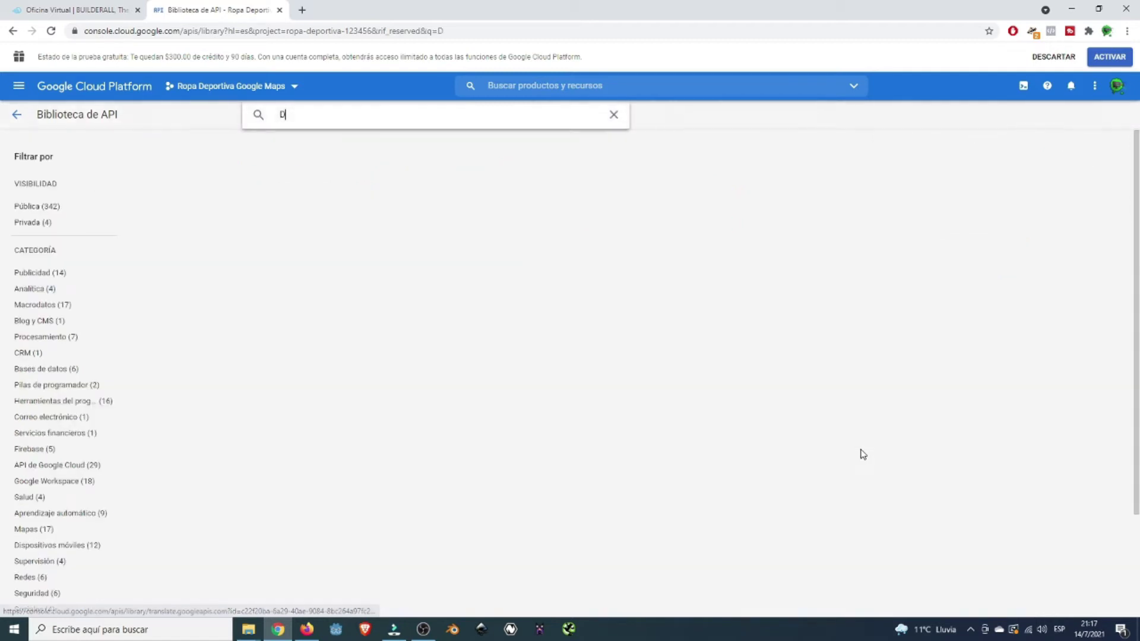
key("BackSpace")
key("BackSpace")
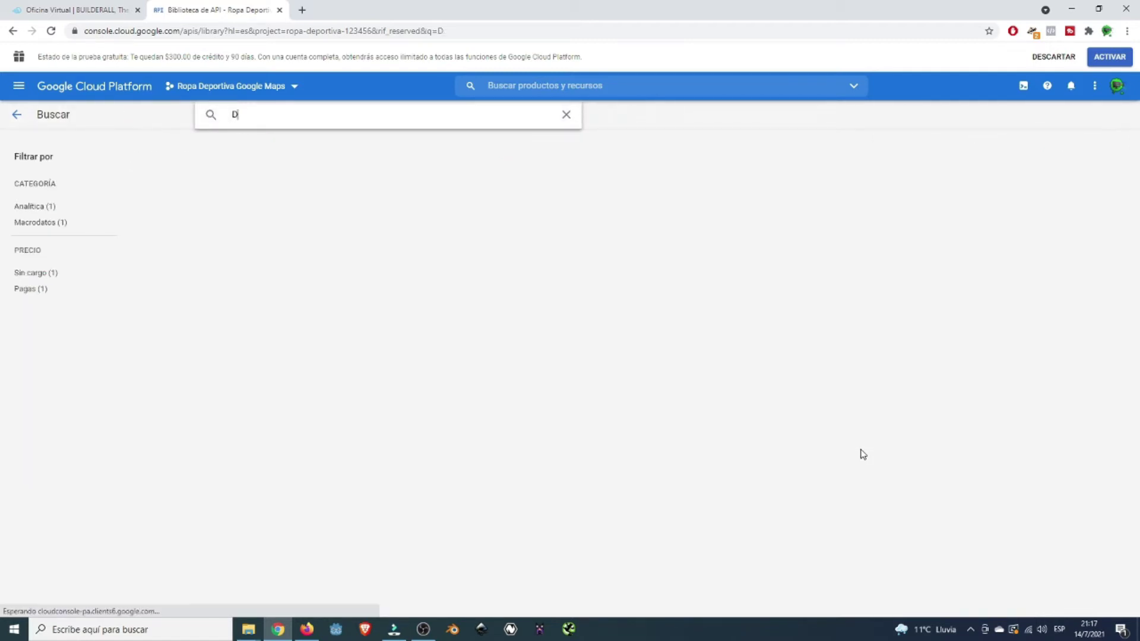
type("irections")
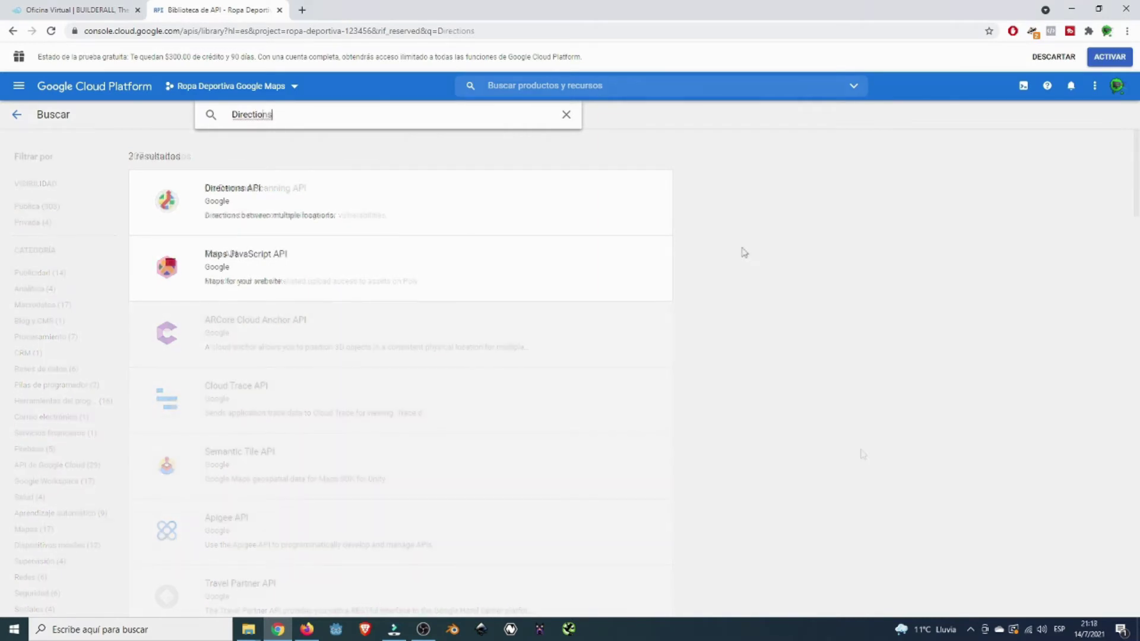
left_click(315, 204)
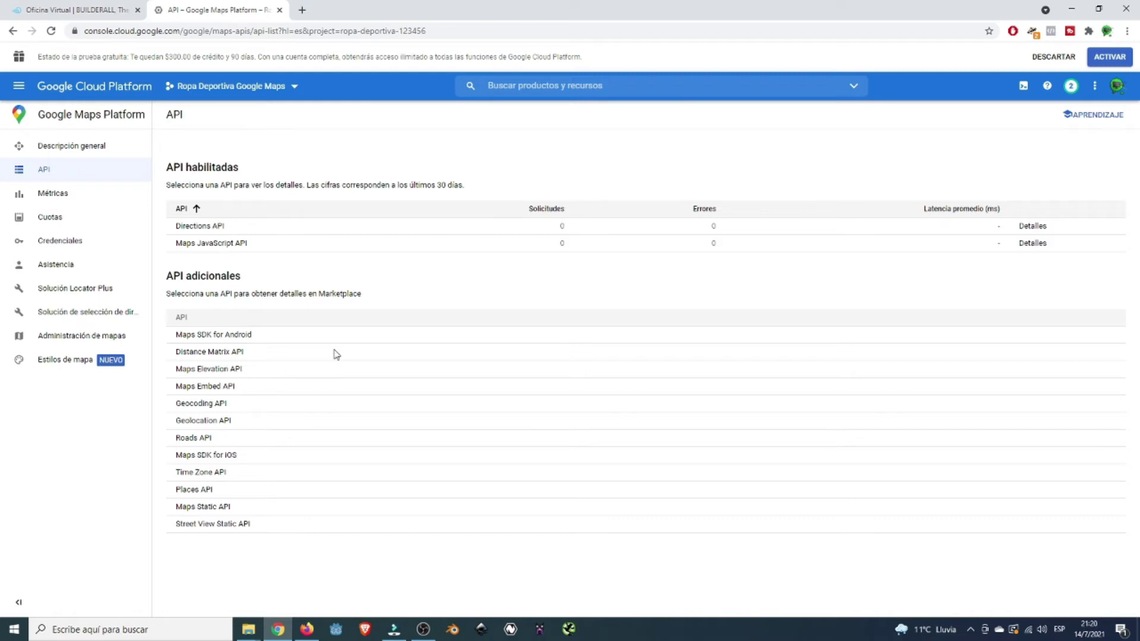
left_click(223, 353)
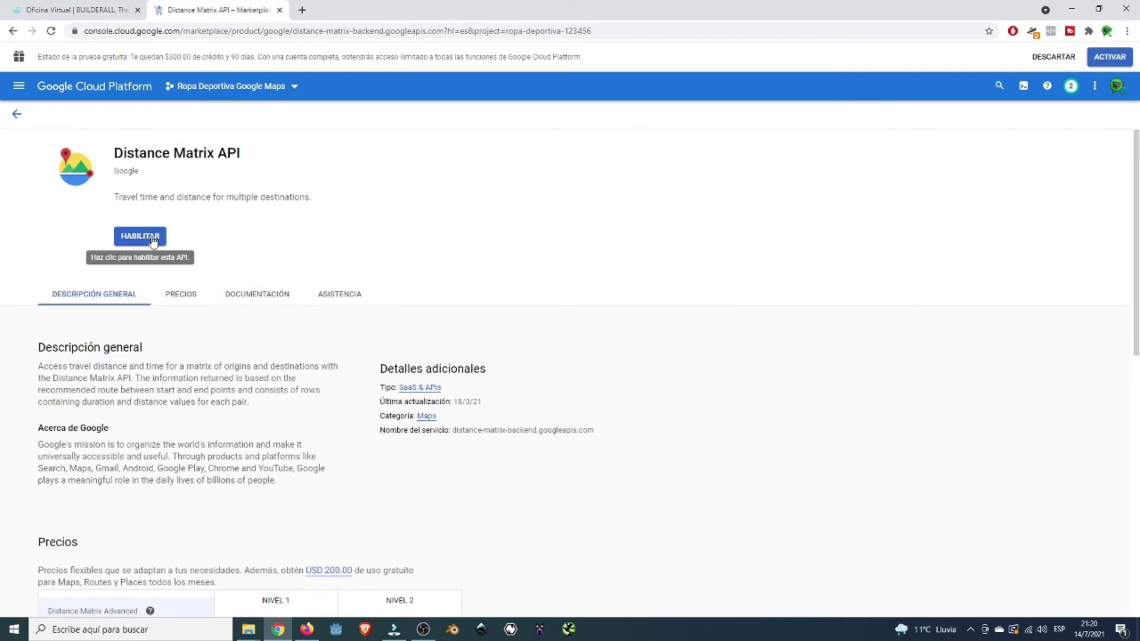
- Enable the Distance Matrix, Geocoding, Maps Static and Places APIs in turn
left_click(152, 237)
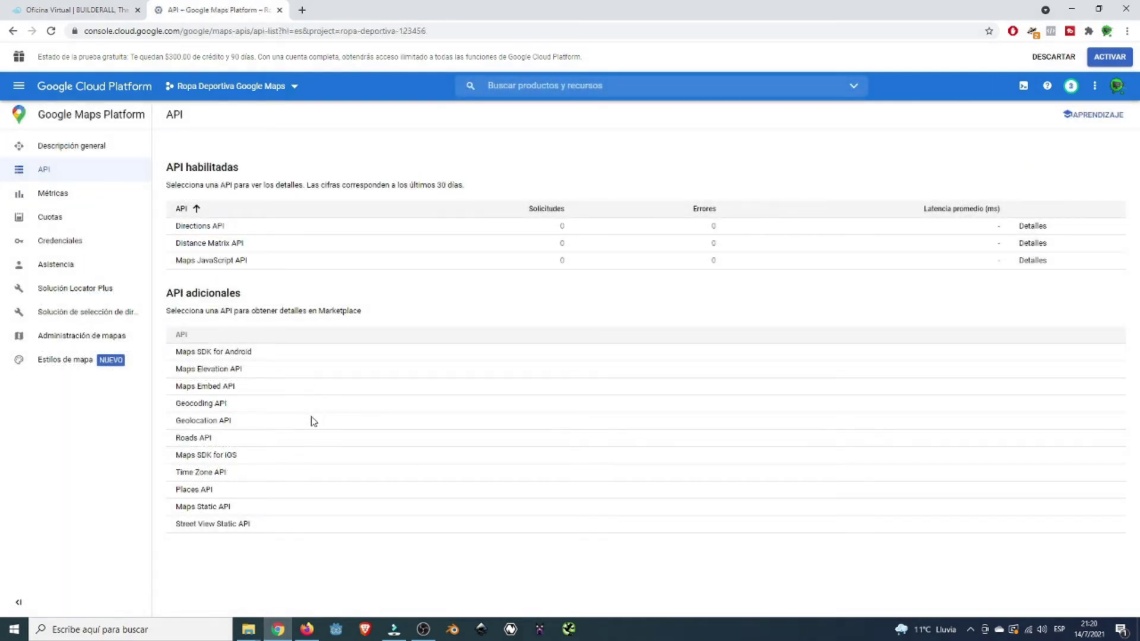
left_click(208, 405)
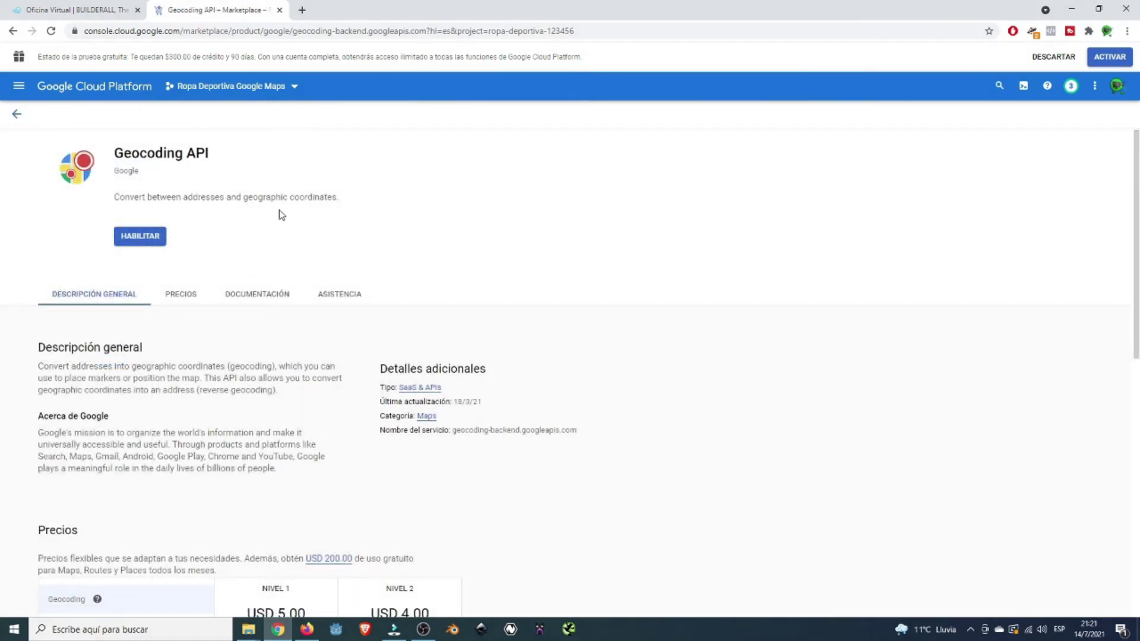
left_click(136, 236)
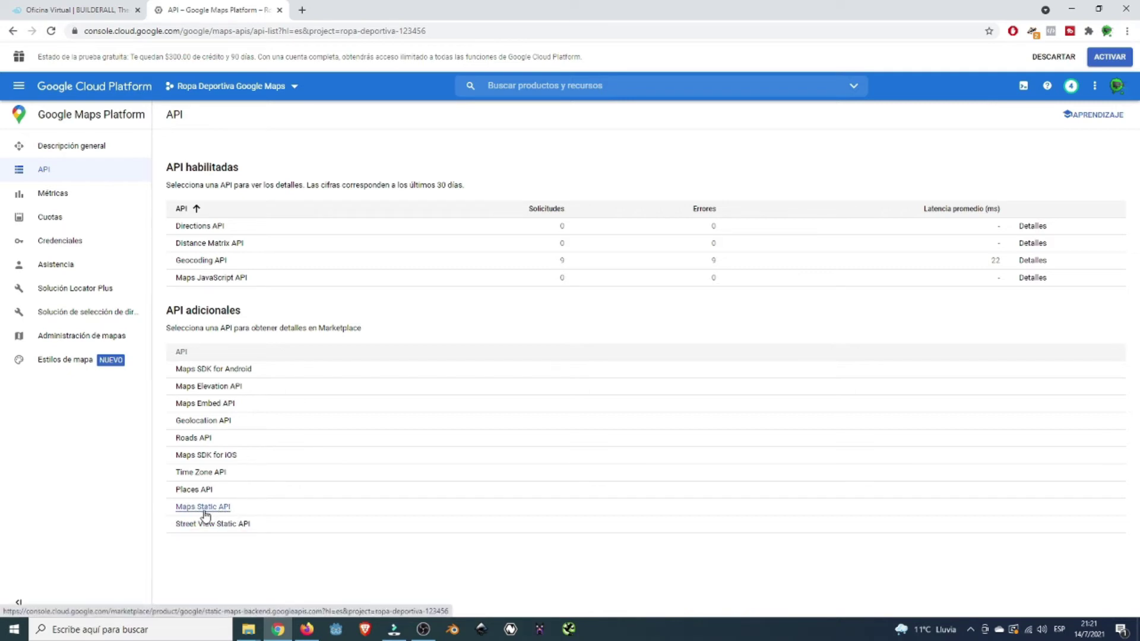
left_click(205, 508)
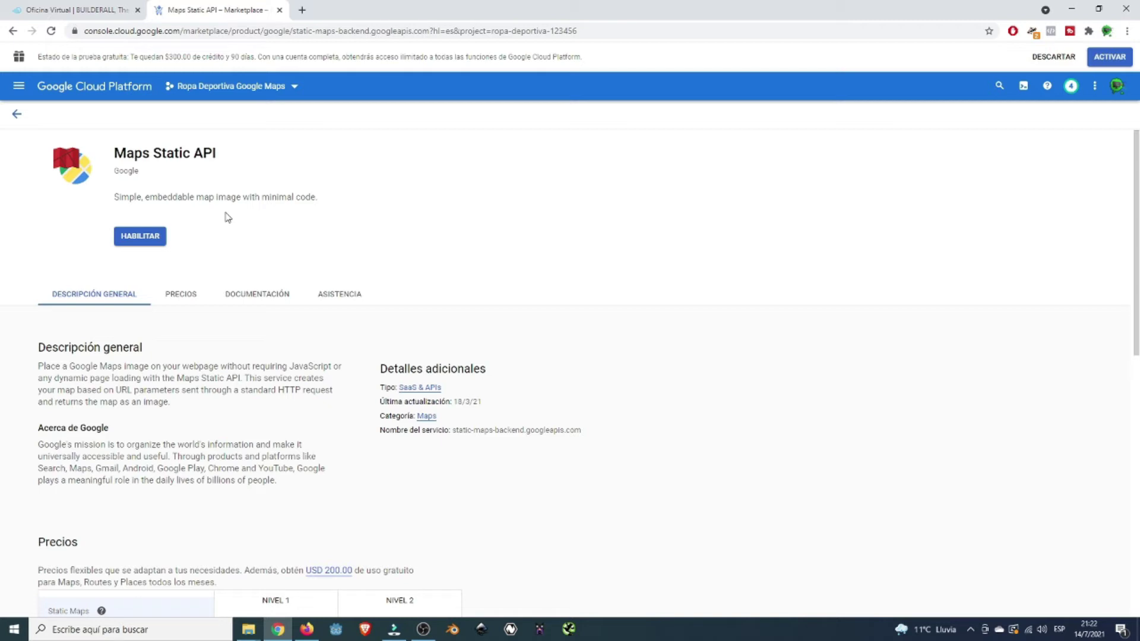
left_click(141, 237)
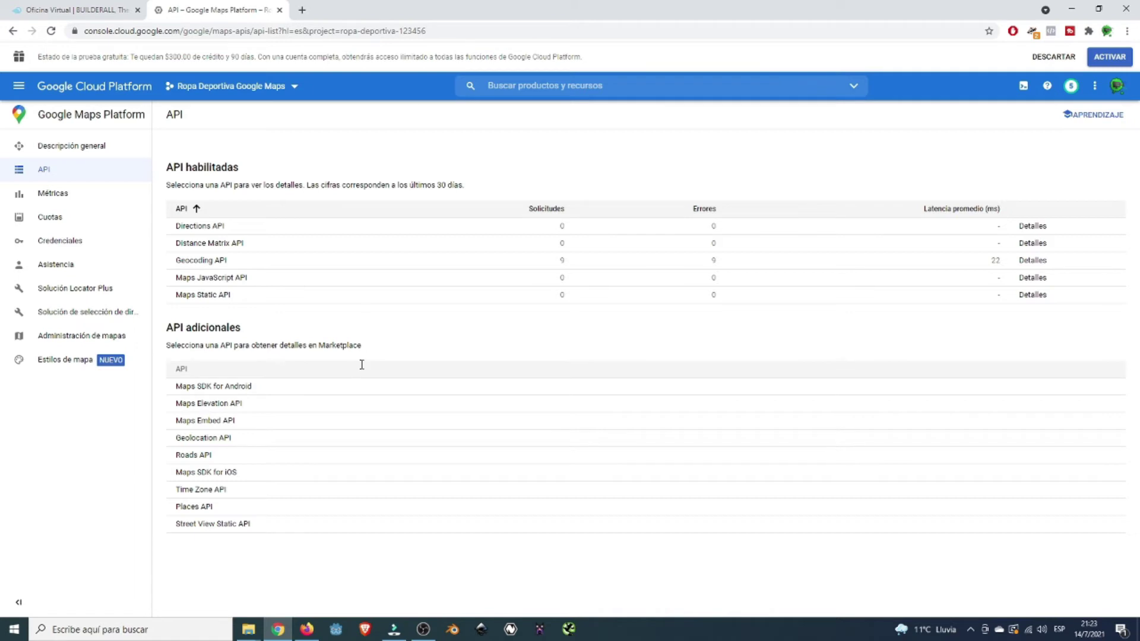
left_click(196, 506)
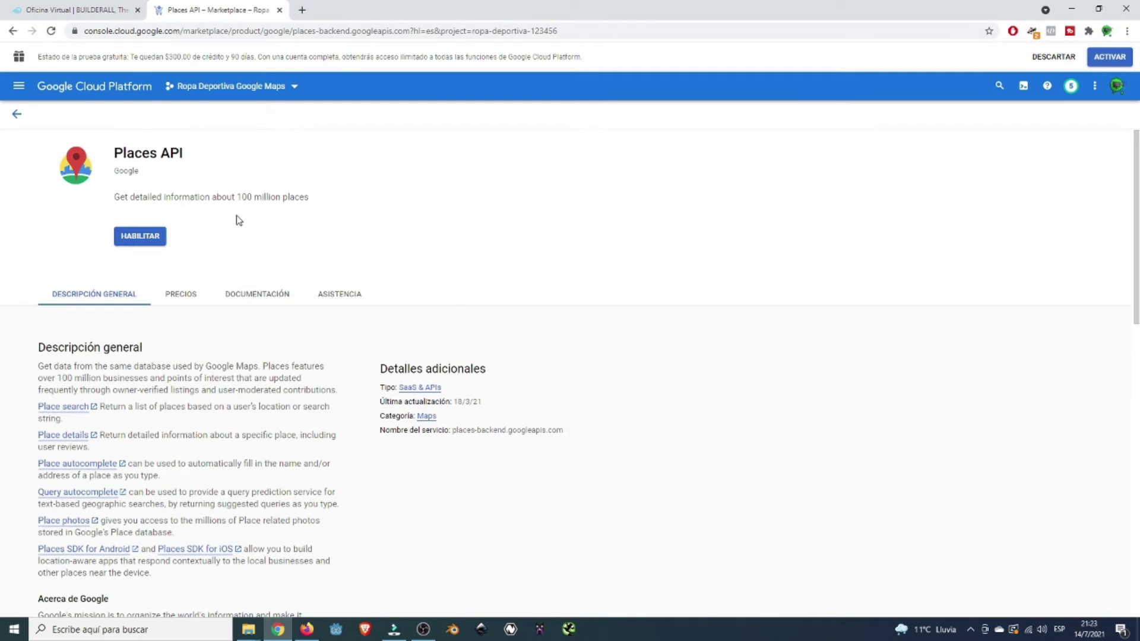
left_click(145, 238)
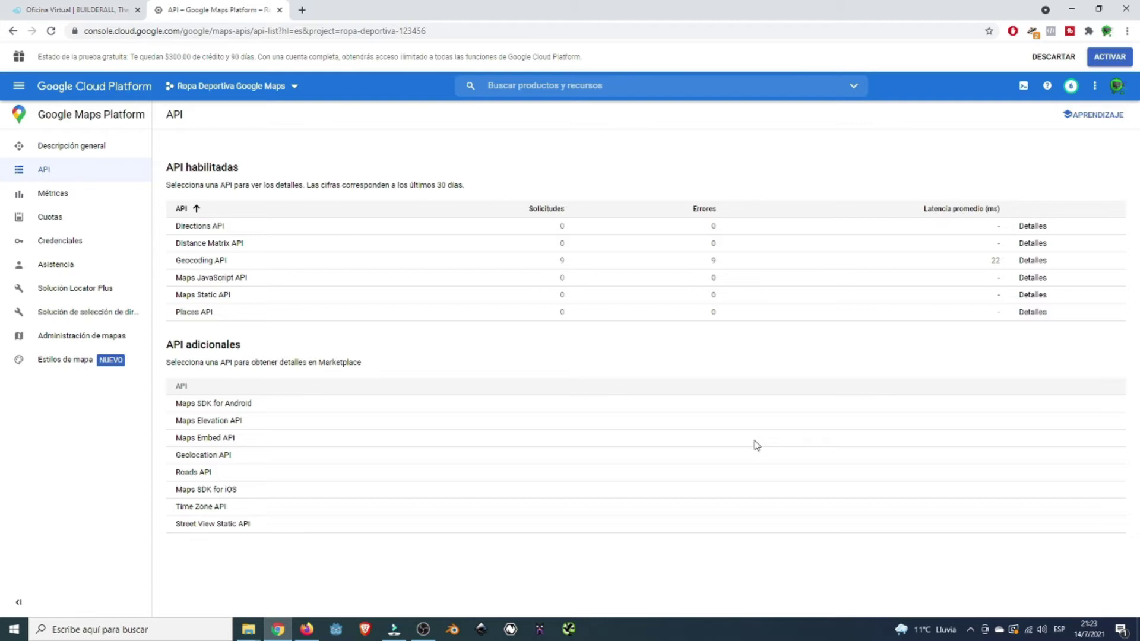
- Create a new API key from the project's Credentials page
left_click(73, 242)
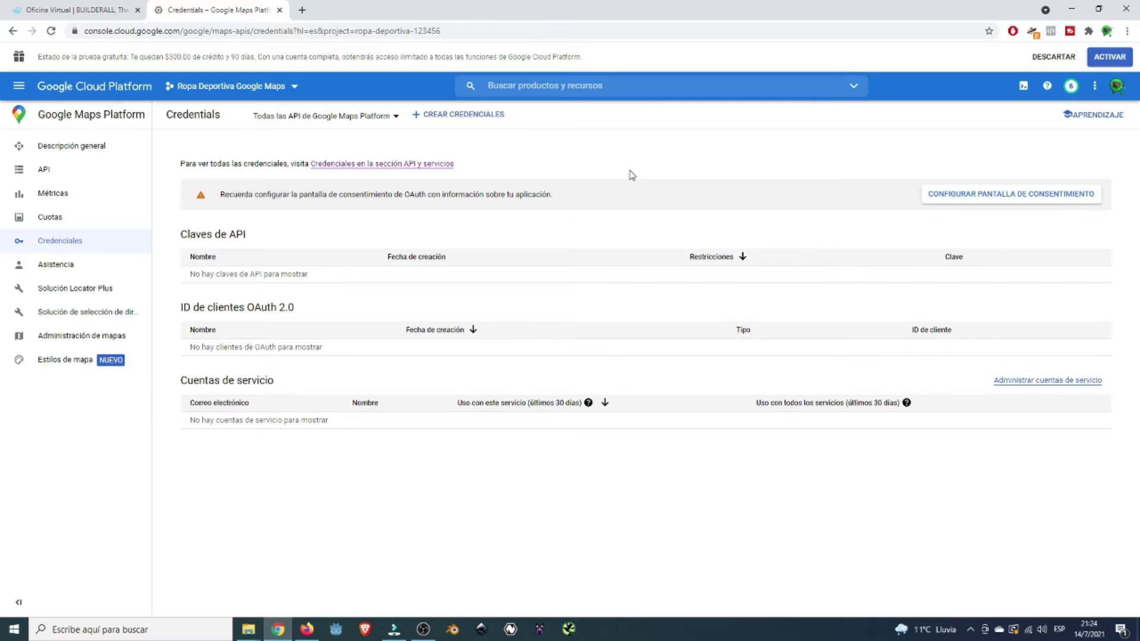
left_click(447, 122)
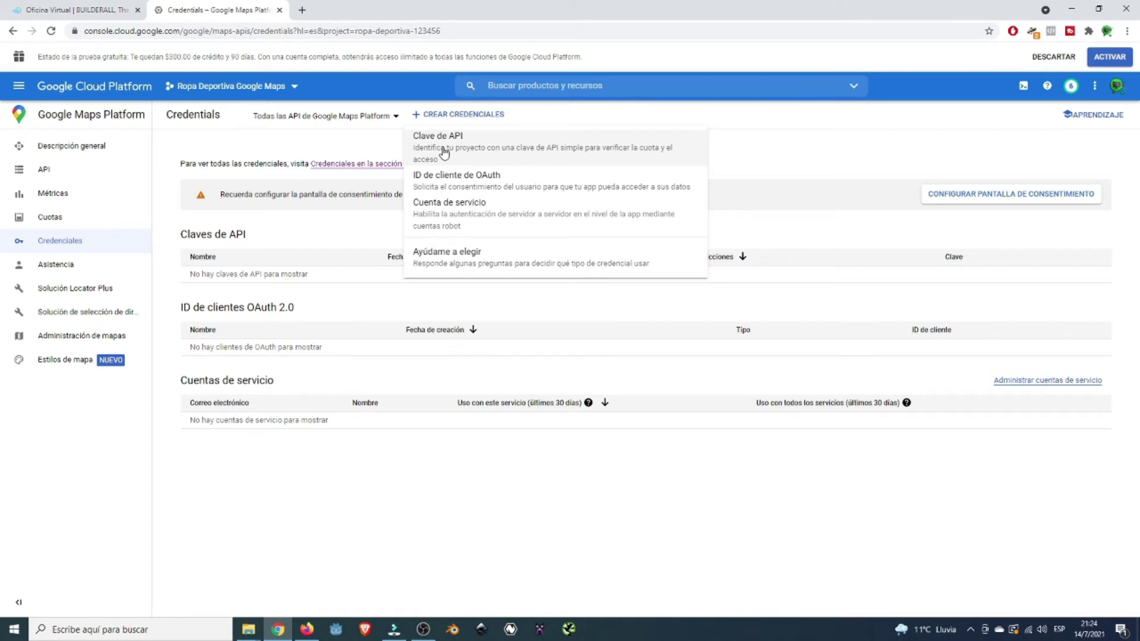
left_click(515, 159)
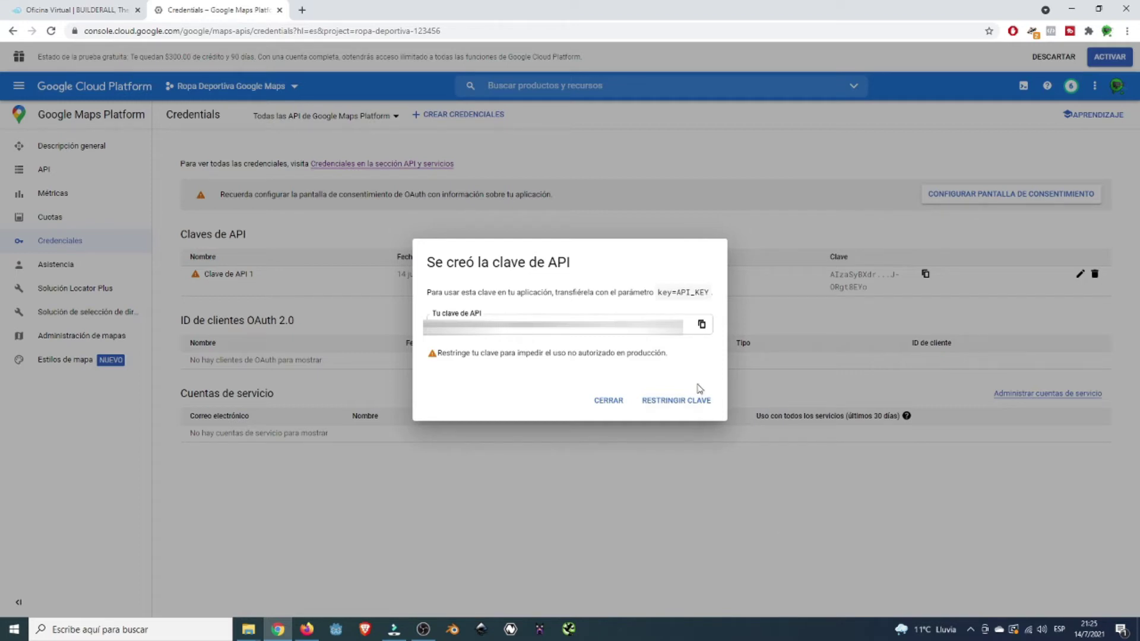
- Copy the new API key to the clipboard and proceed to restrict it
left_click(701, 324)
left_click(701, 324)
left_click(687, 414)
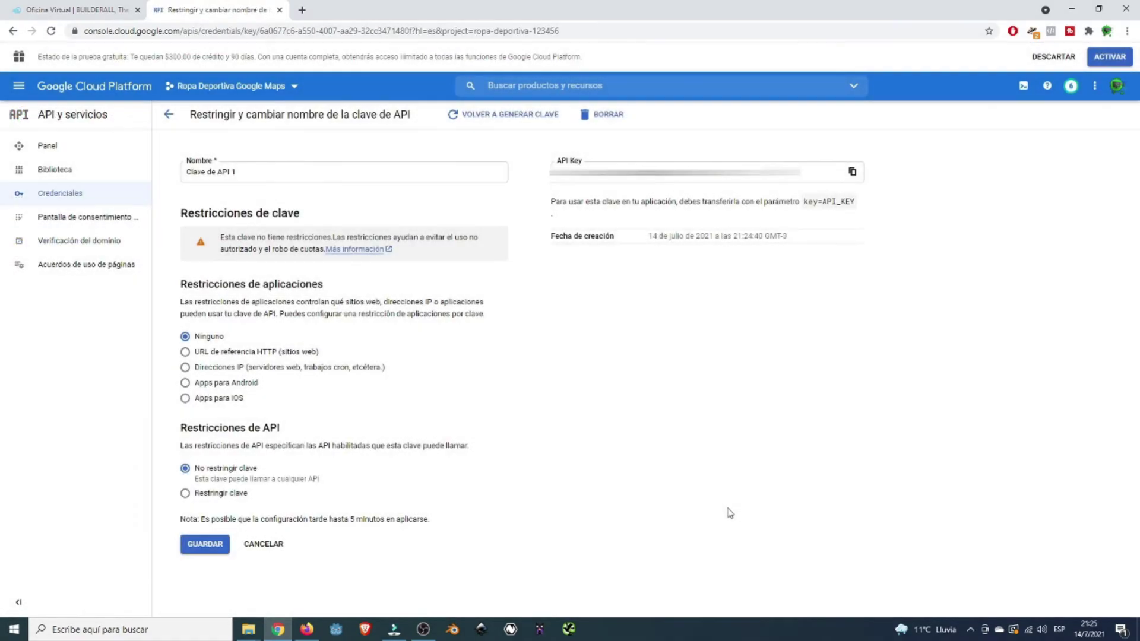
- Rename the key to 'Ropa Deportiva Google Maps' and choose the Restringir clave API restriction
triple_click(271, 178)
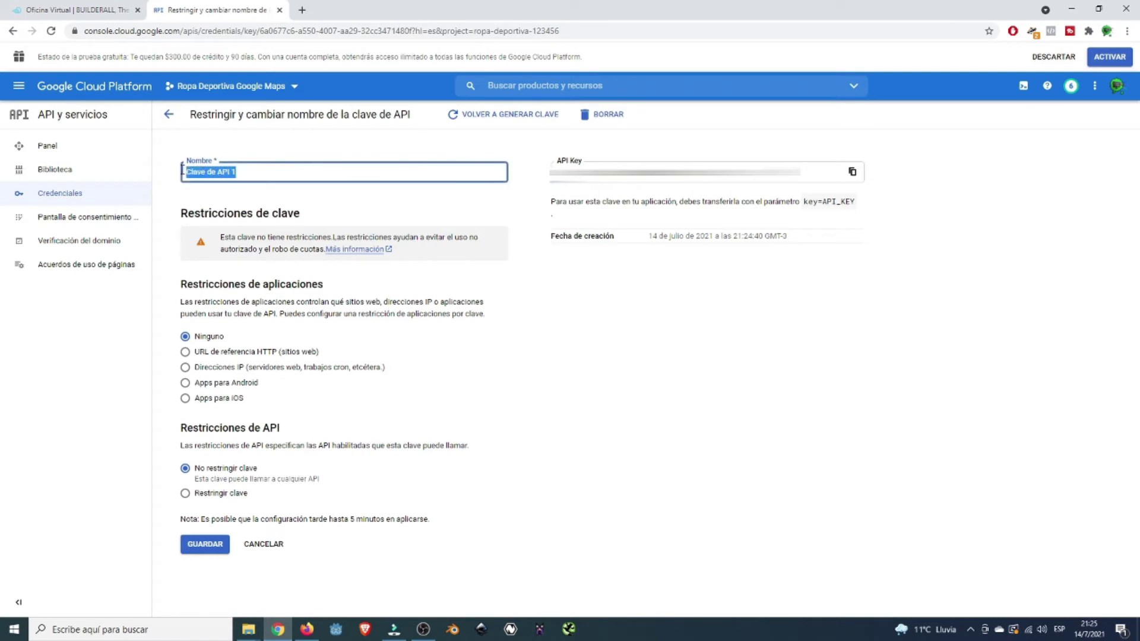
key("ctrl+v")
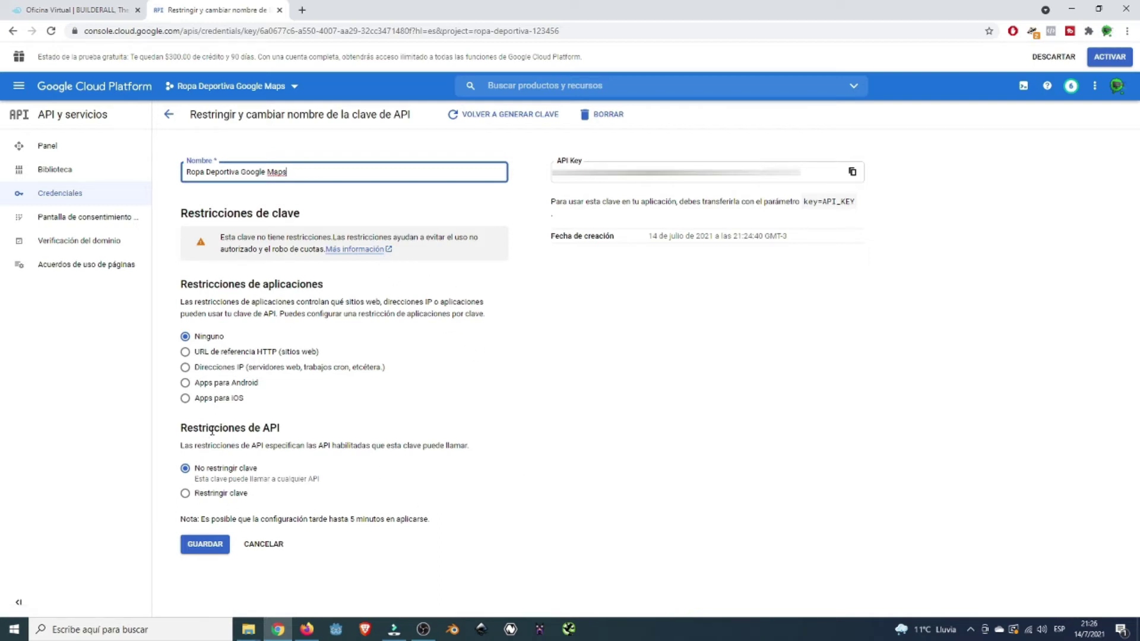
left_click(209, 496)
scroll(475, 491, "down", 1)
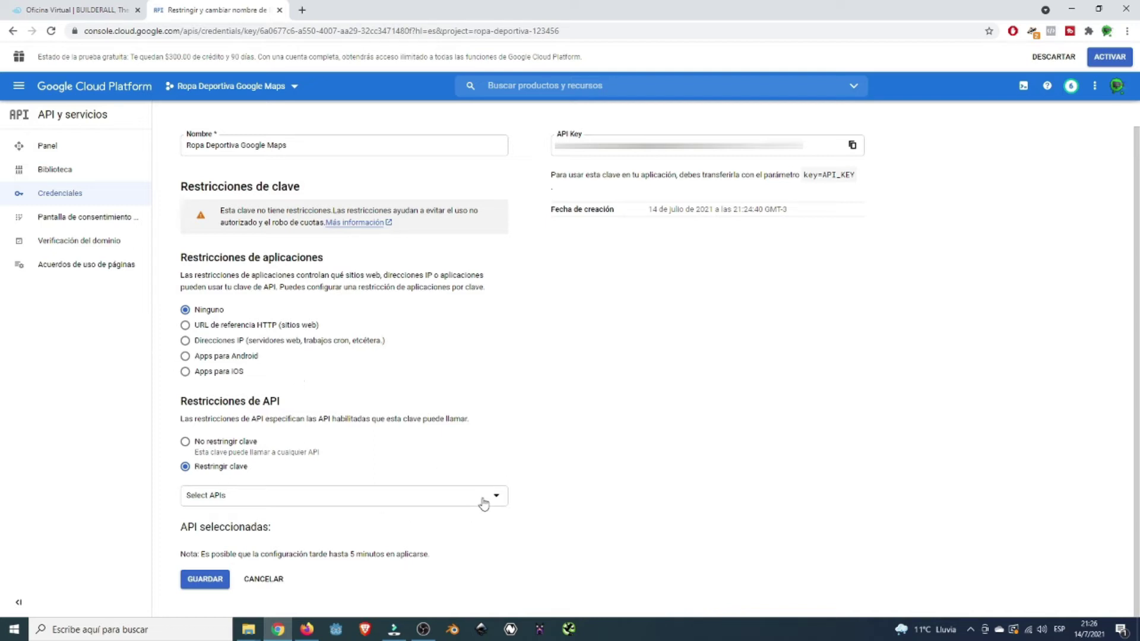
- In the key's API list, tick Geocoding, Distance Matrix and Directions APIs
left_click(483, 500)
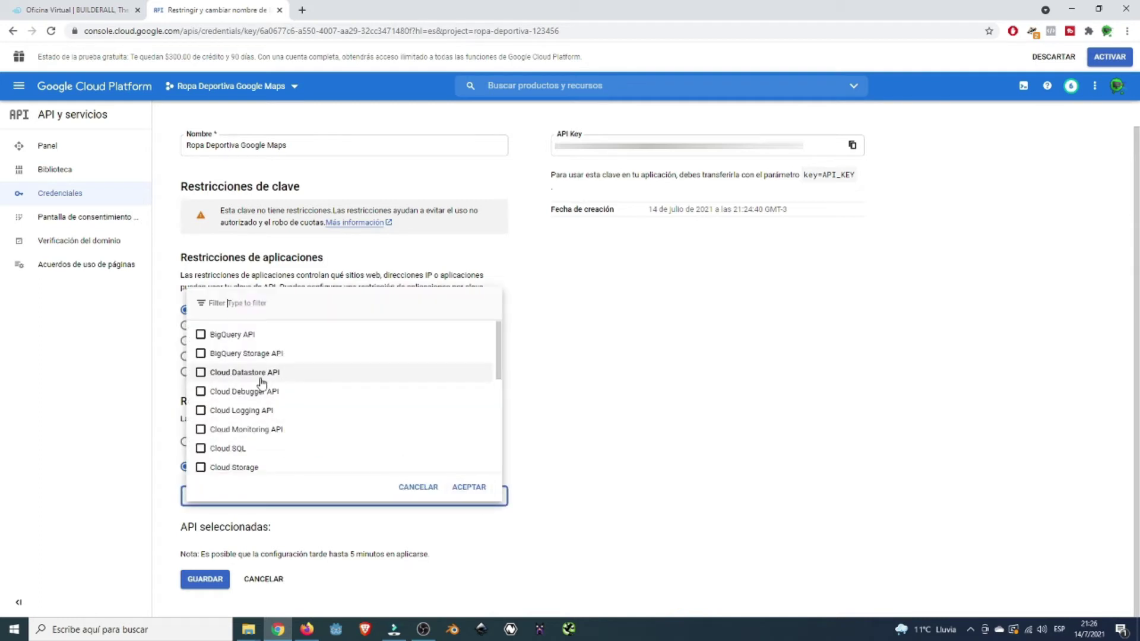
scroll(259, 403, "down", 3)
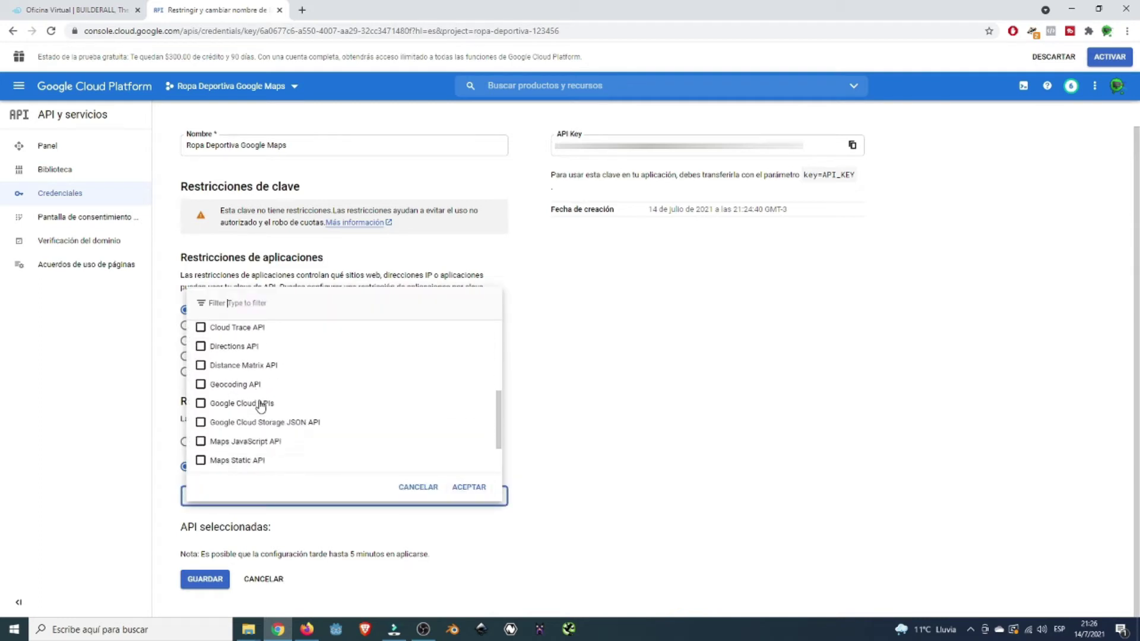
left_click(217, 384)
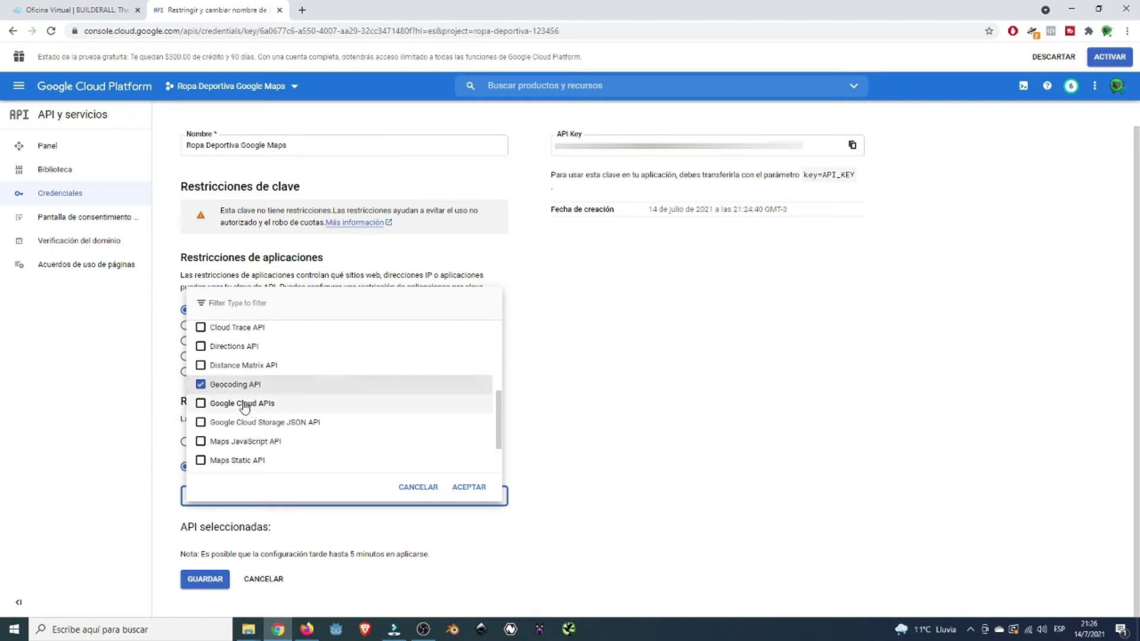
left_click(218, 365)
left_click(218, 346)
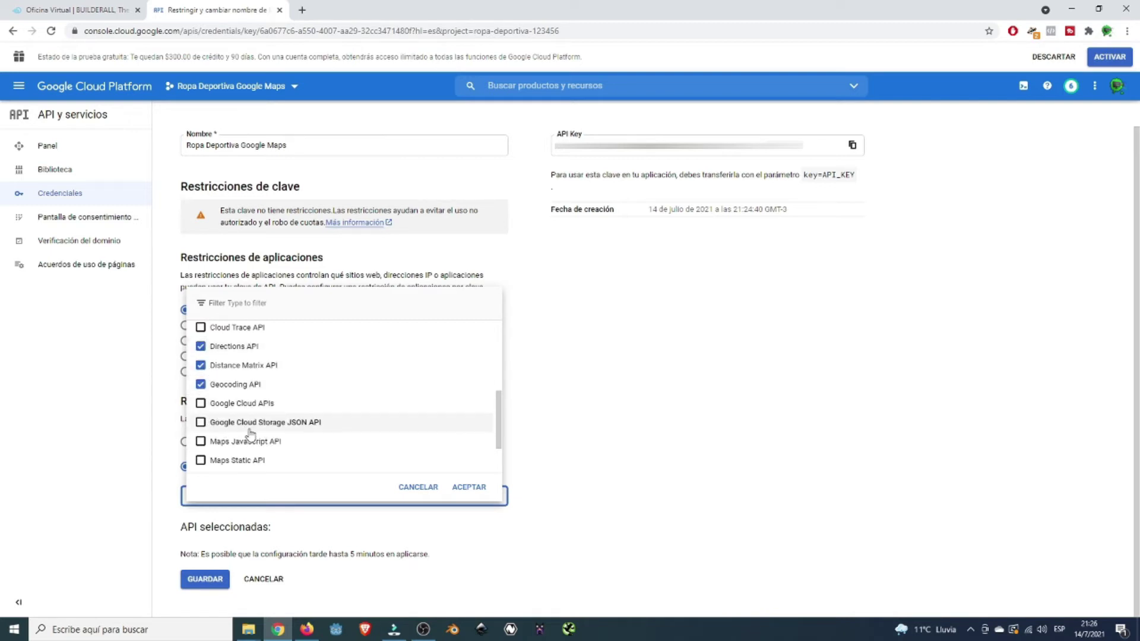
scroll(254, 436, "down", 1)
- Tick Maps JavaScript, Maps Static and Places APIs, confirm the six, and save the key
left_click(201, 384)
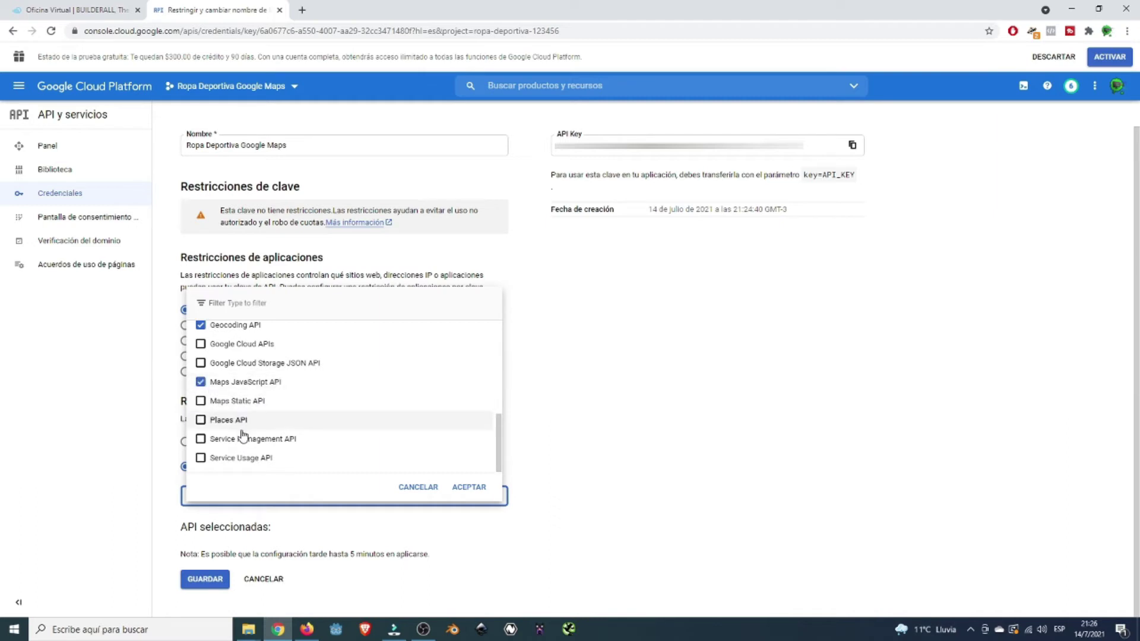
left_click(201, 401)
left_click(201, 421)
scroll(348, 460, "up", 1)
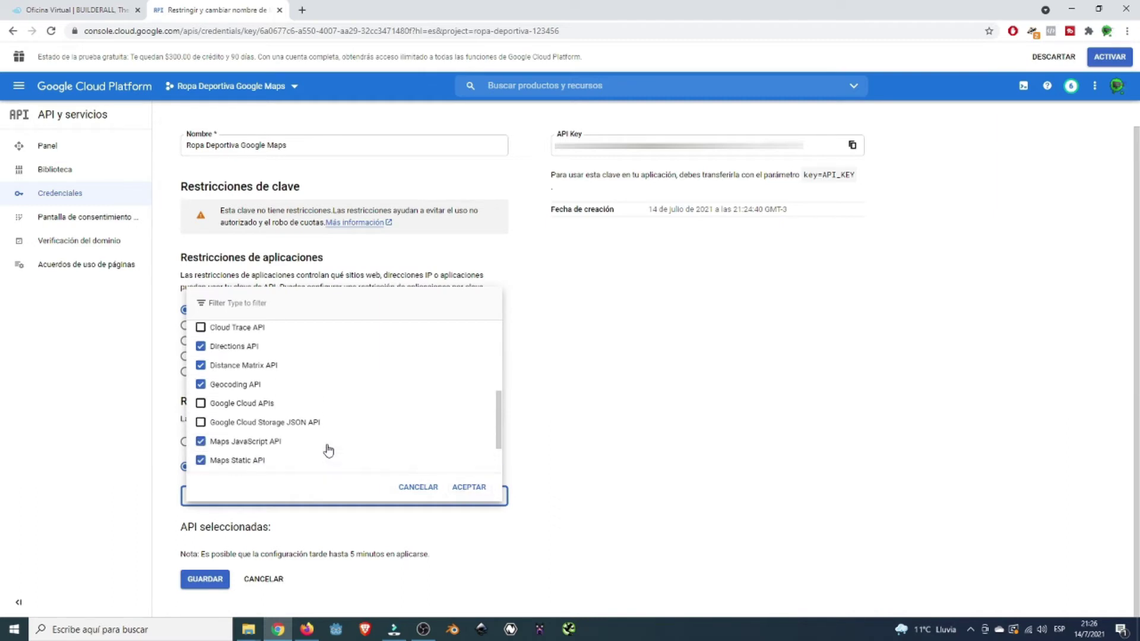
scroll(356, 450, "down", 1)
left_click(467, 488)
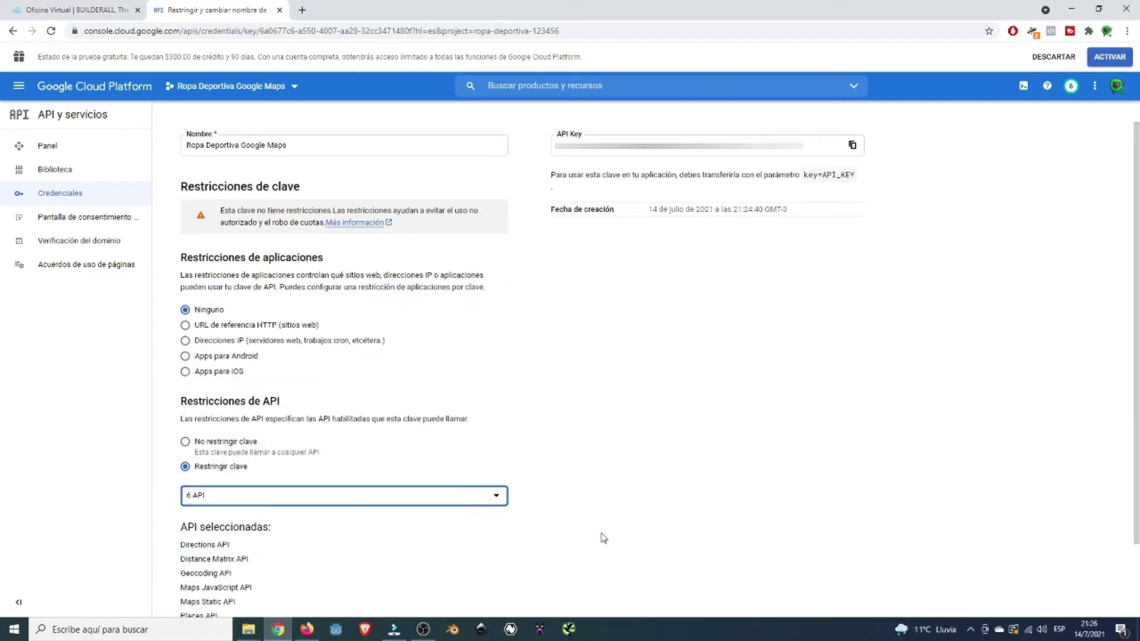
scroll(653, 509, "down", 2)
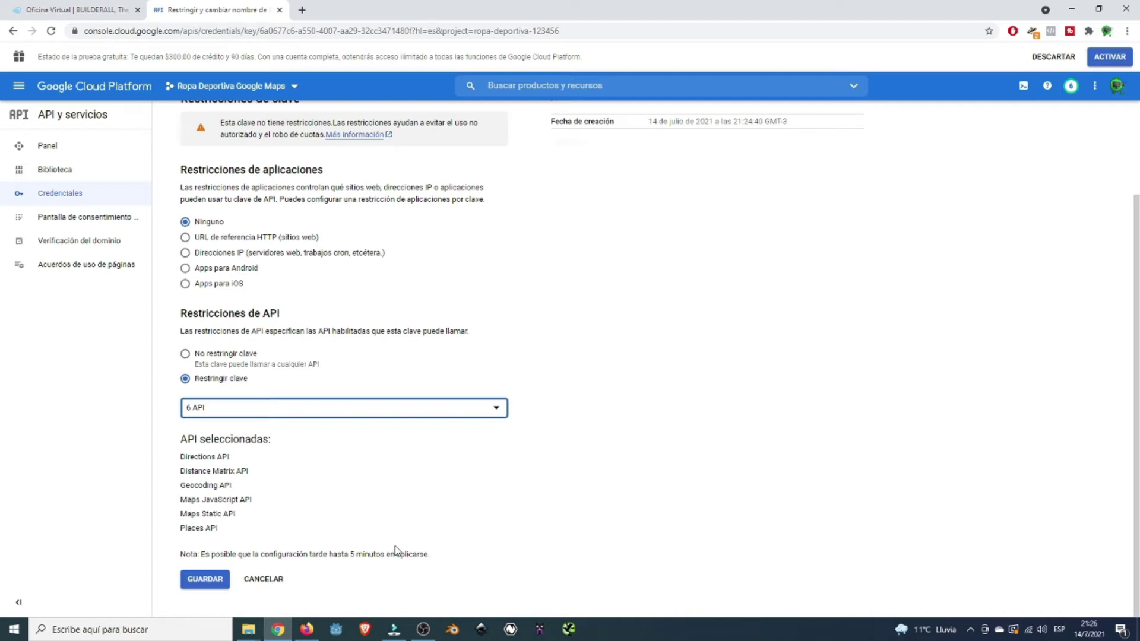
left_click(198, 585)
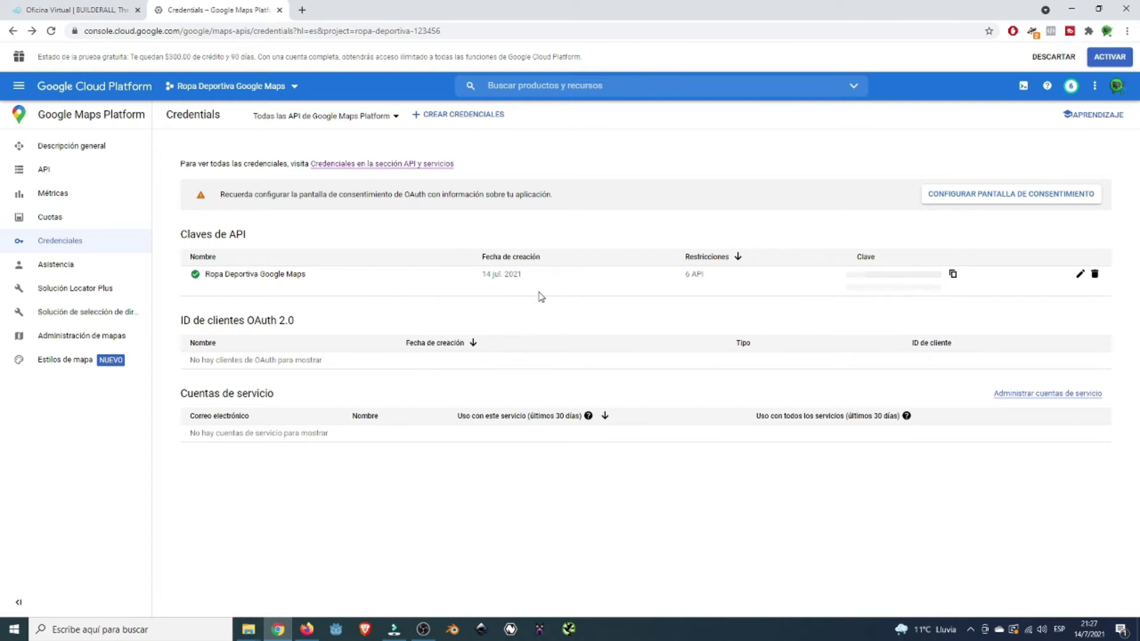
- Copy the restricted API key from the Credentials list
left_click(954, 274)
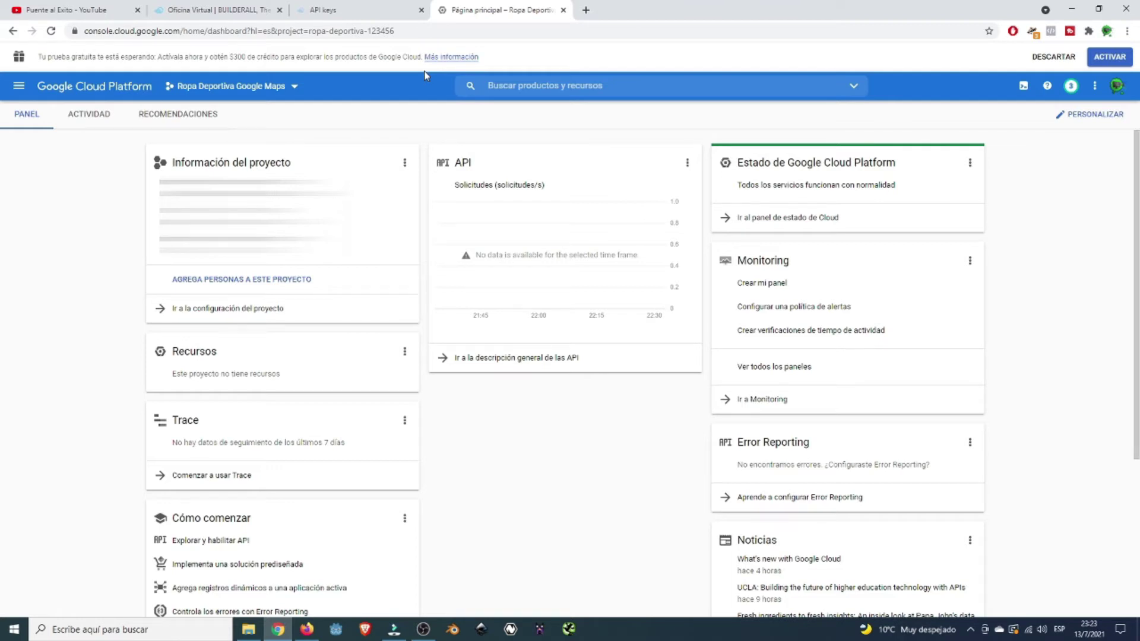
- Go to Facturación and start linking a billing account to the project
left_click(21, 87)
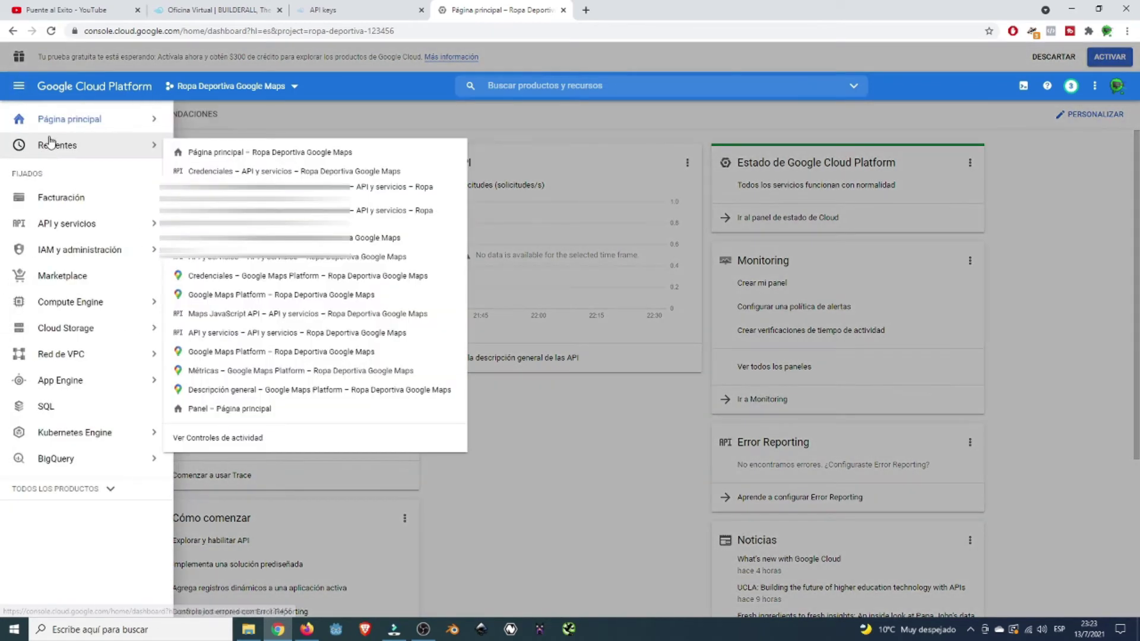
left_click(48, 200)
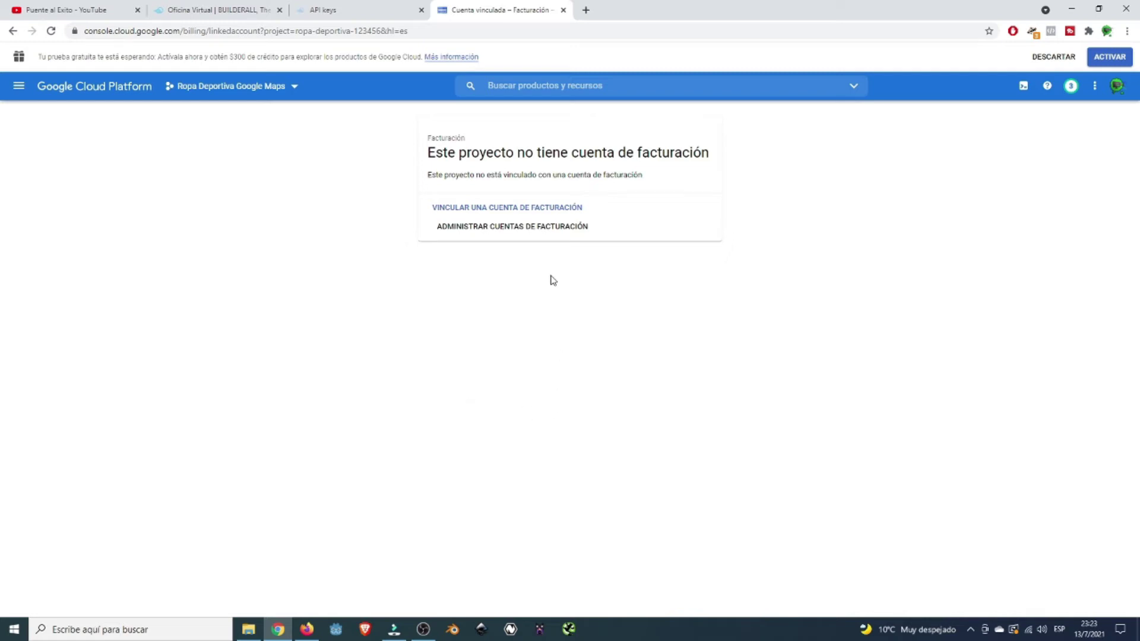
left_click(501, 209)
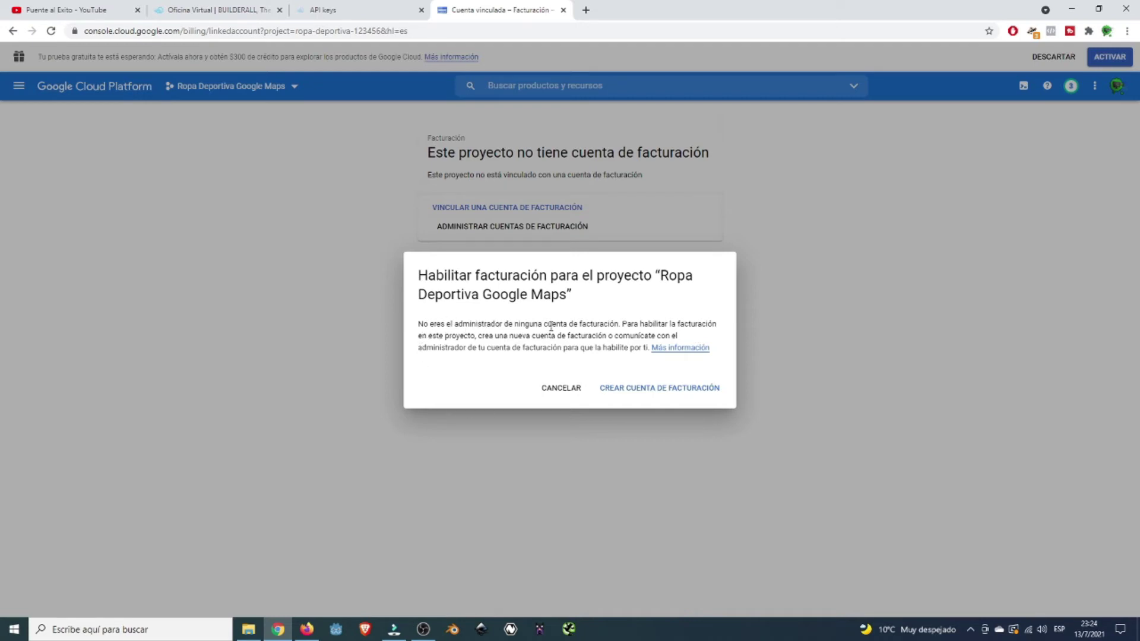
- Create a new billing account via free-trial sign-up, accepting the terms on step 1 of 3
left_click(653, 390)
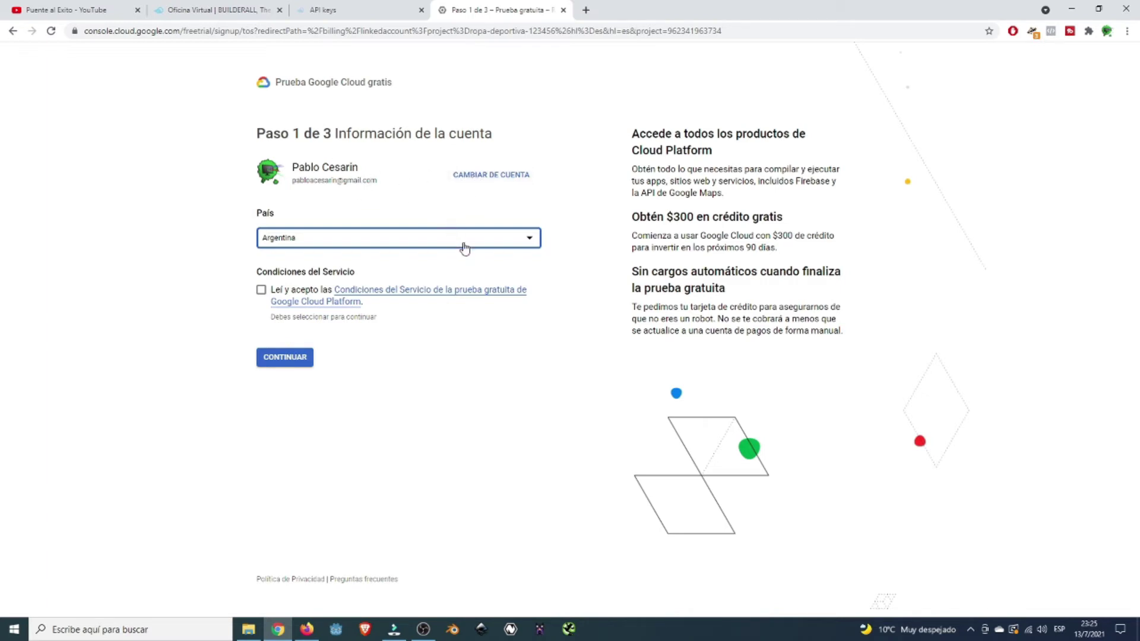
left_click(262, 290)
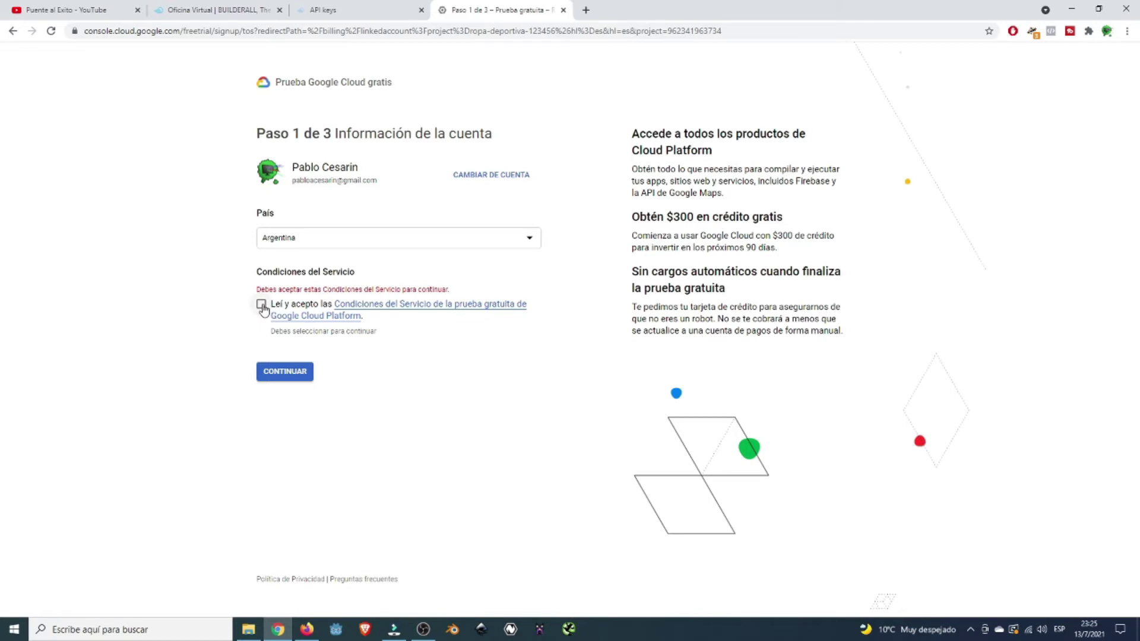
left_click(262, 306)
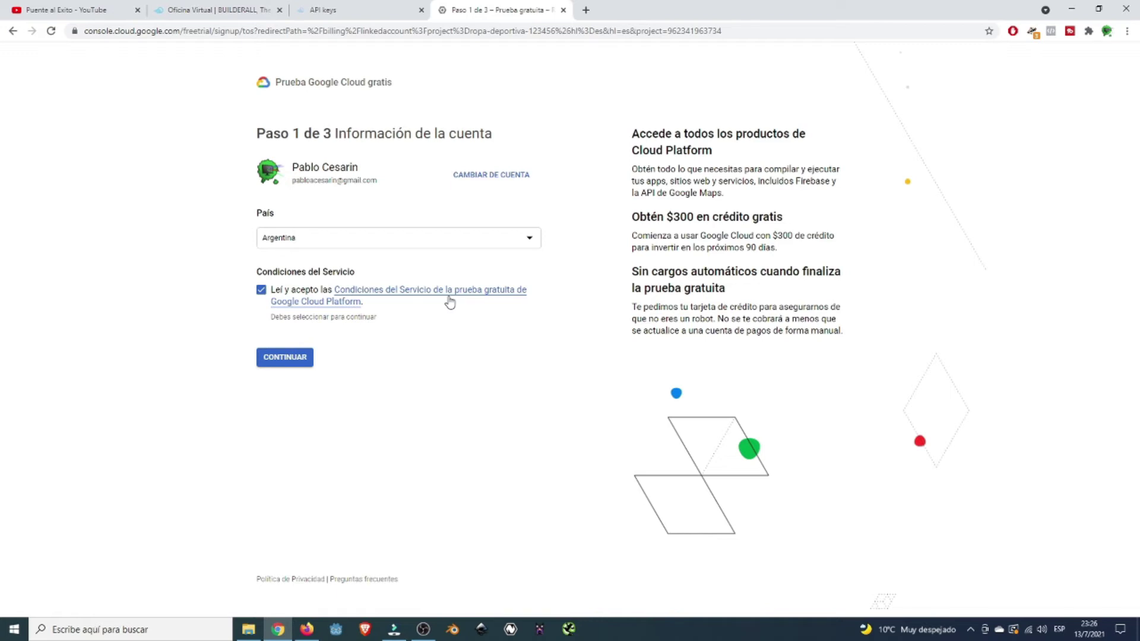
left_click(277, 363)
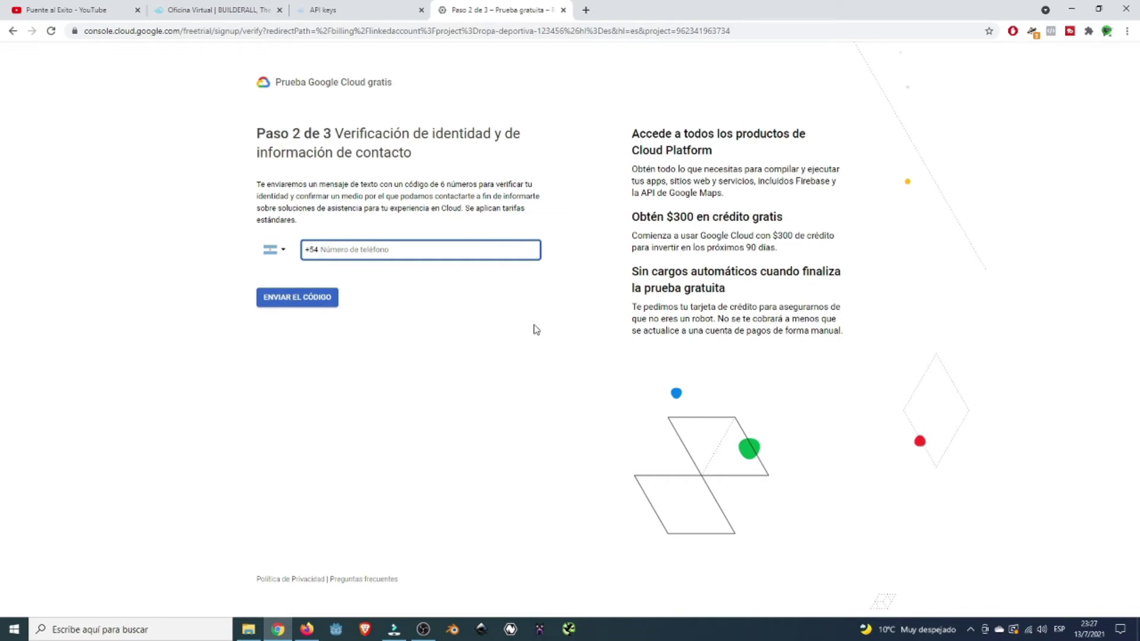
- Verify identity by entering the phone number and submitting the texted six-digit code
key("ctrl+v")
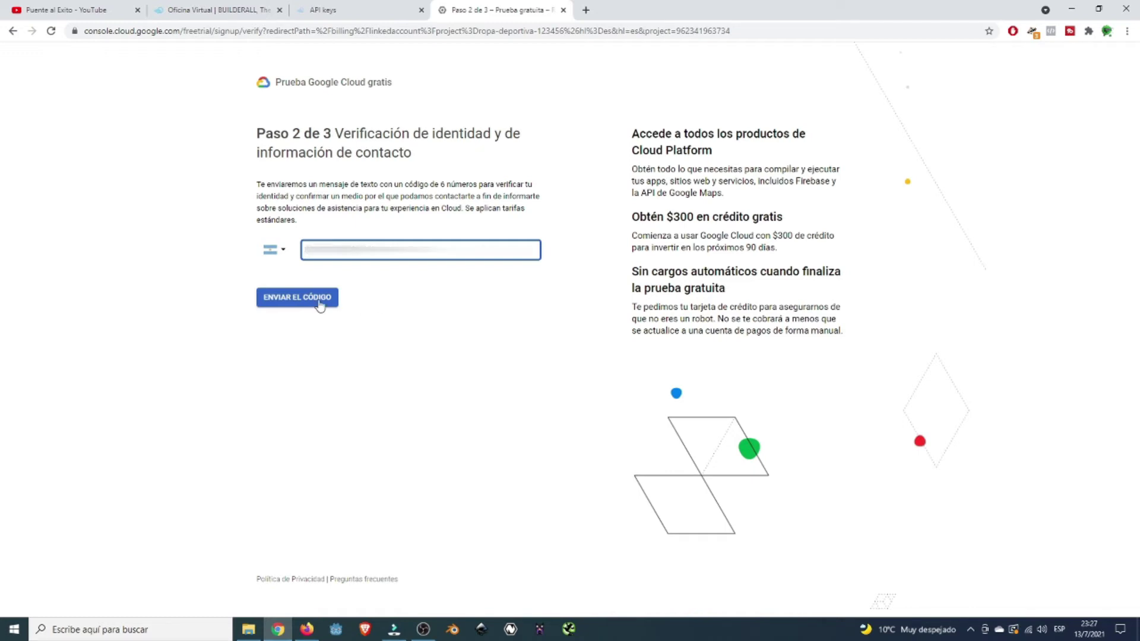
left_click(320, 297)
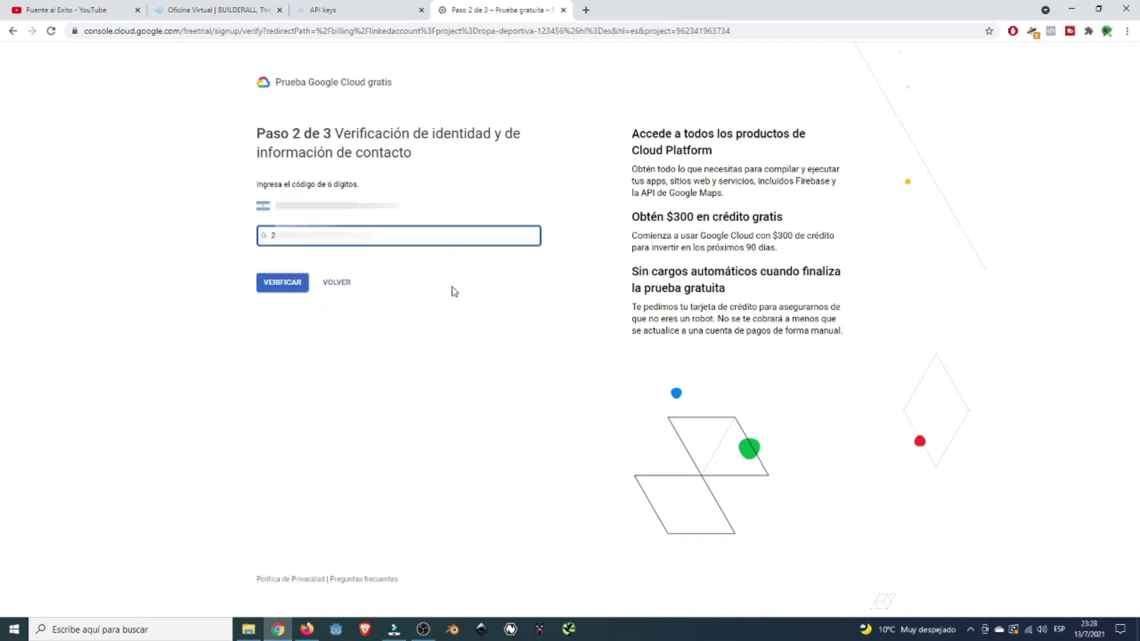
left_click(276, 285)
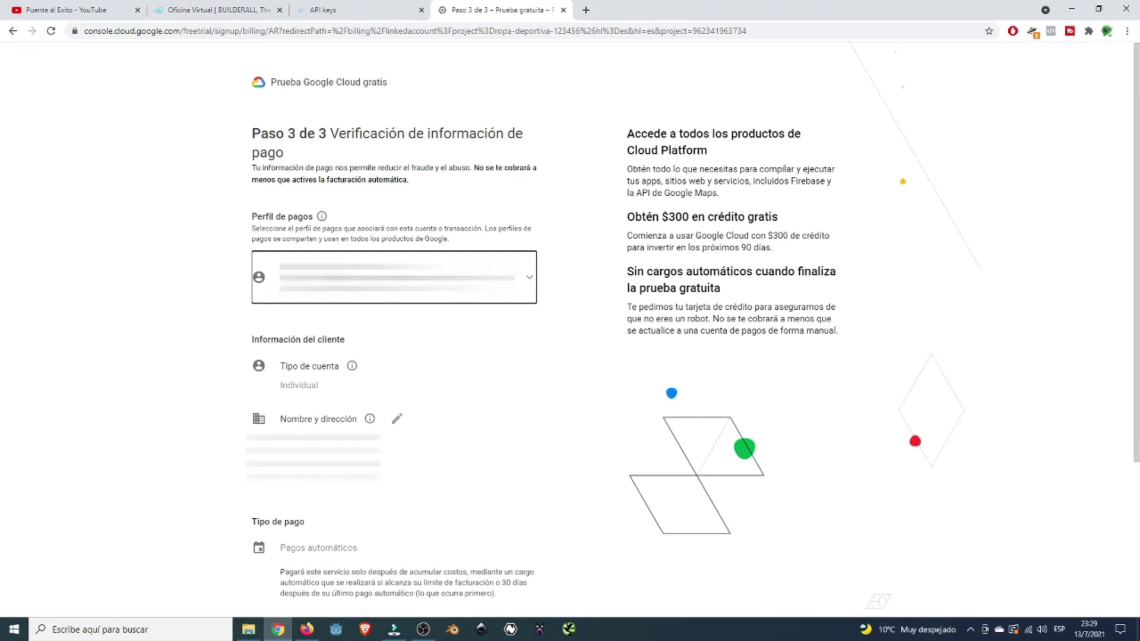
- Start the free trial from the payment step, activating USD300 credit for 91 days
scroll(536, 368, "down", 3)
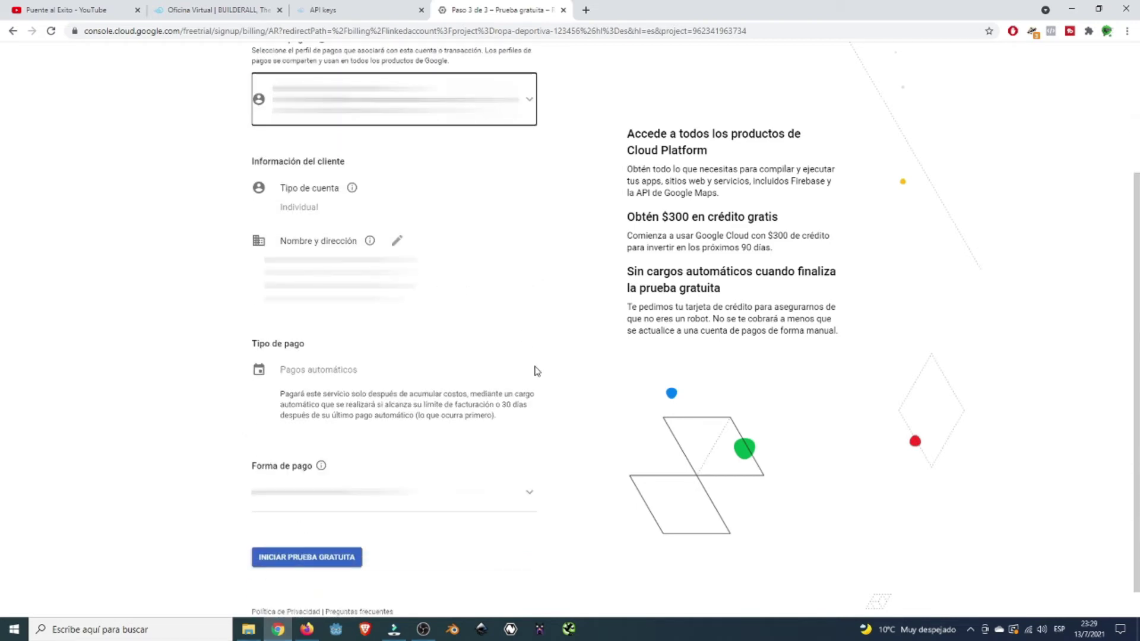
scroll(546, 361, "down", 1)
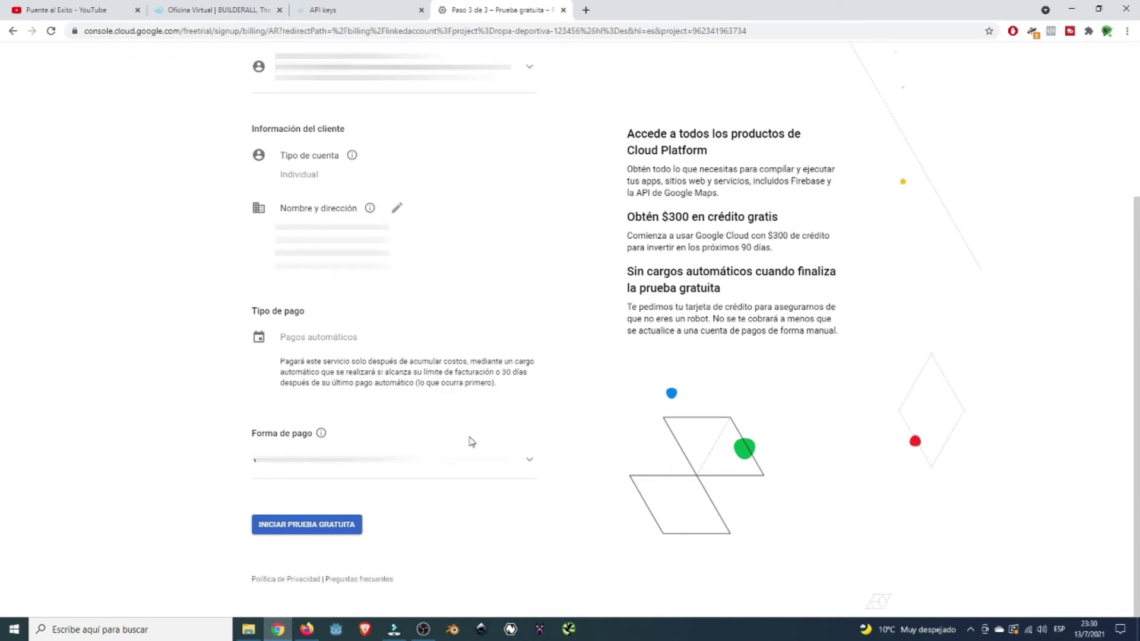
left_click(305, 525)
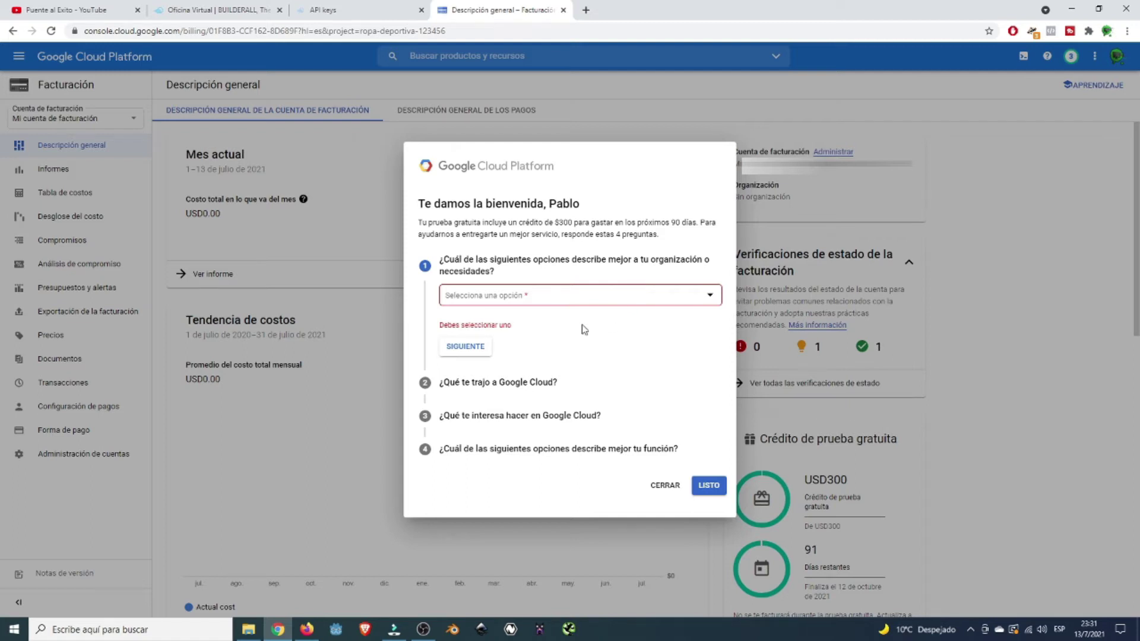
- Answer the survey's first questions: Proyecto personal, and wanting to use specific APIs
left_click(706, 301)
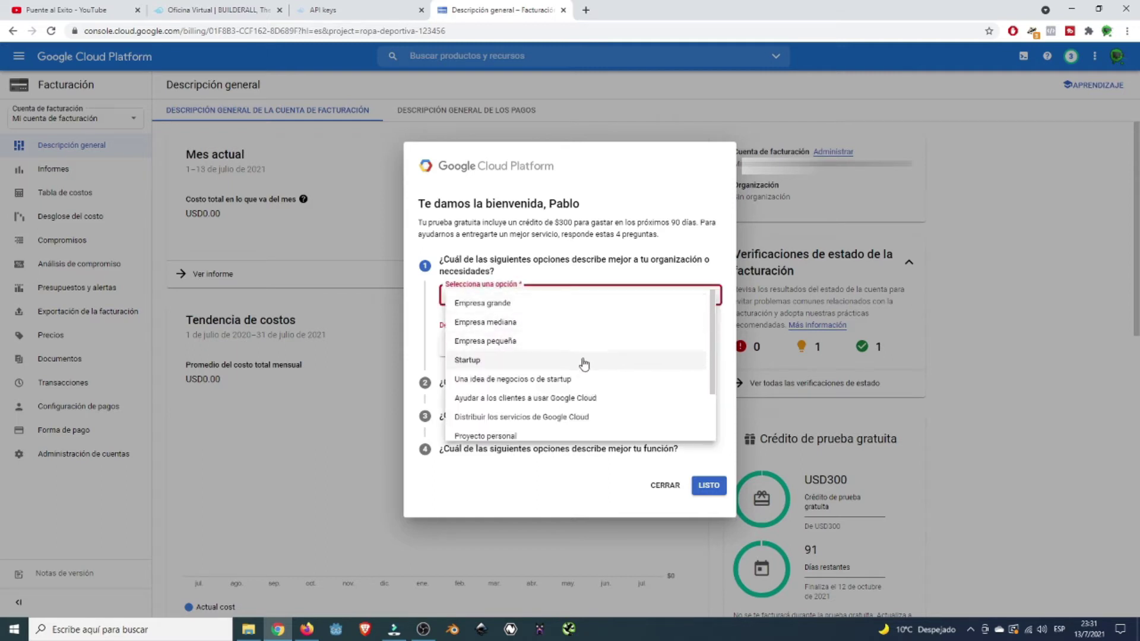
scroll(617, 367, "down", 2)
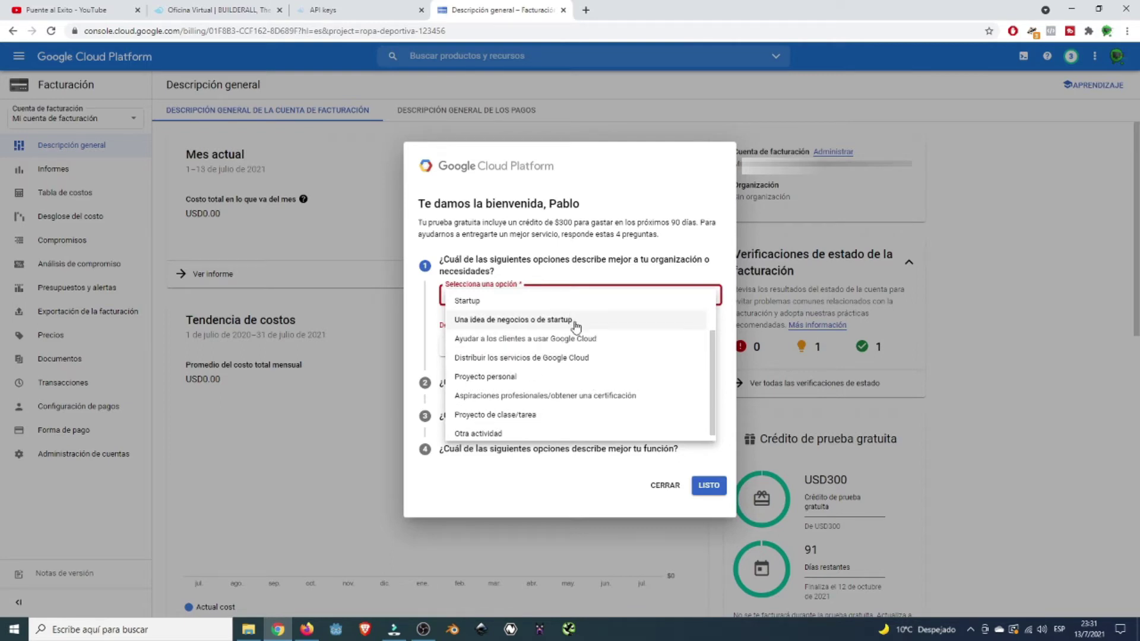
left_click(520, 382)
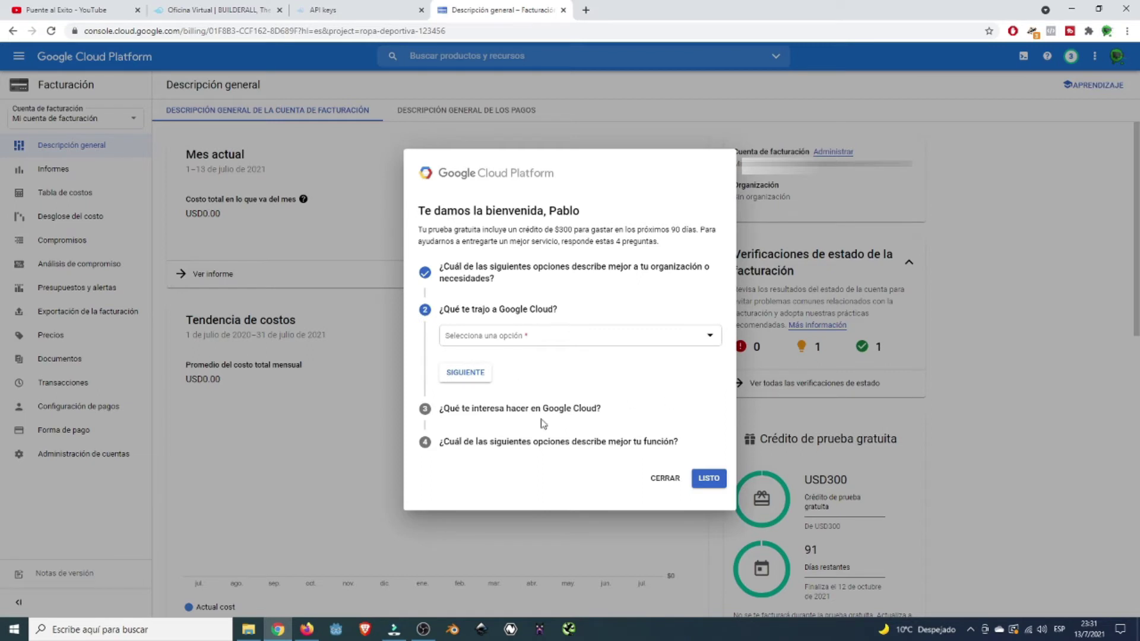
left_click(707, 346)
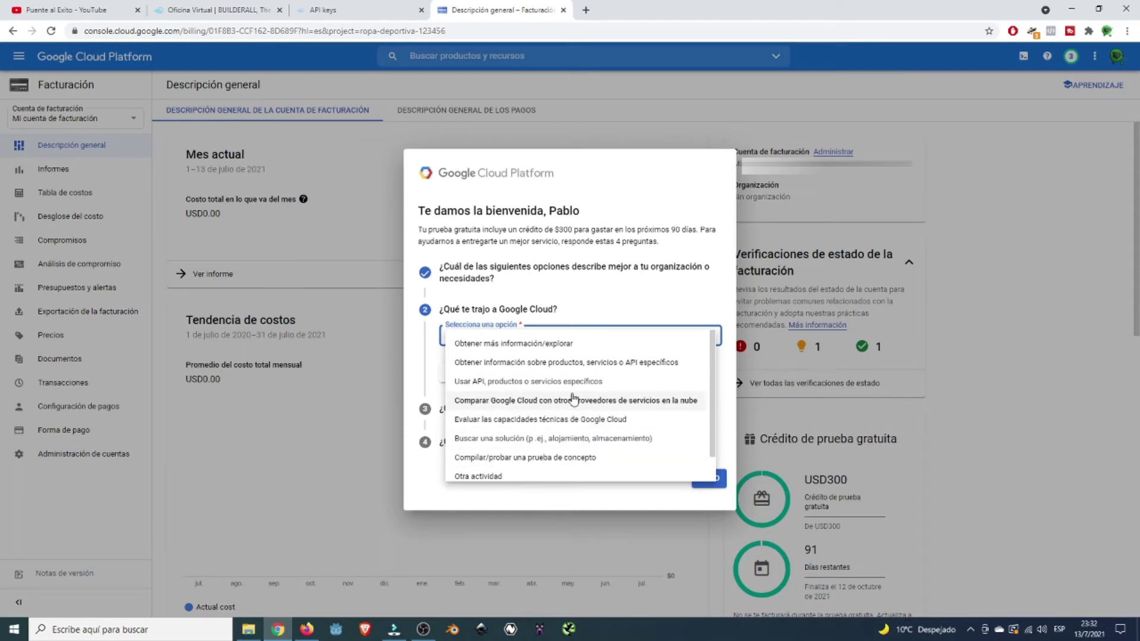
left_click(571, 382)
left_click(483, 379)
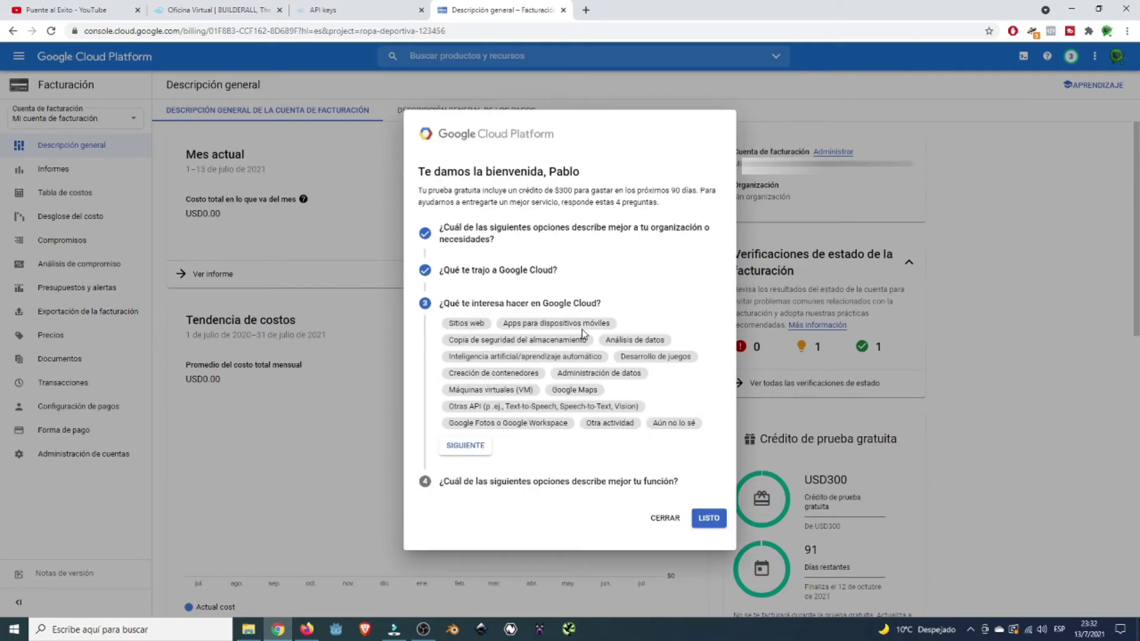
- Select Apps, Análisis de datos and Google Maps as areas of interest
left_click(605, 328)
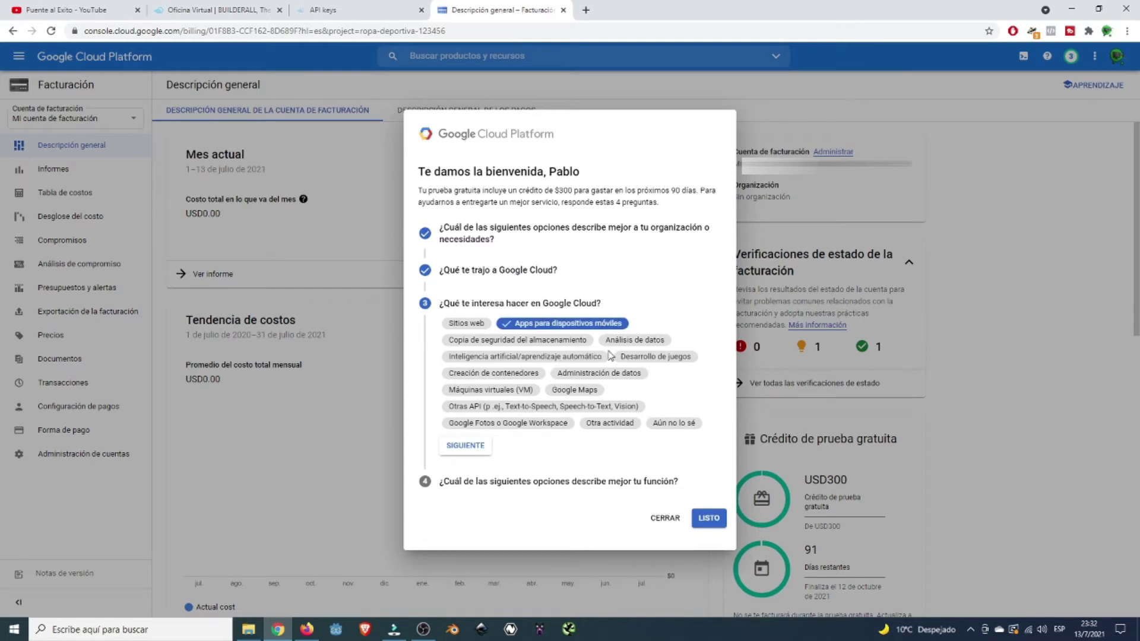
left_click(624, 344)
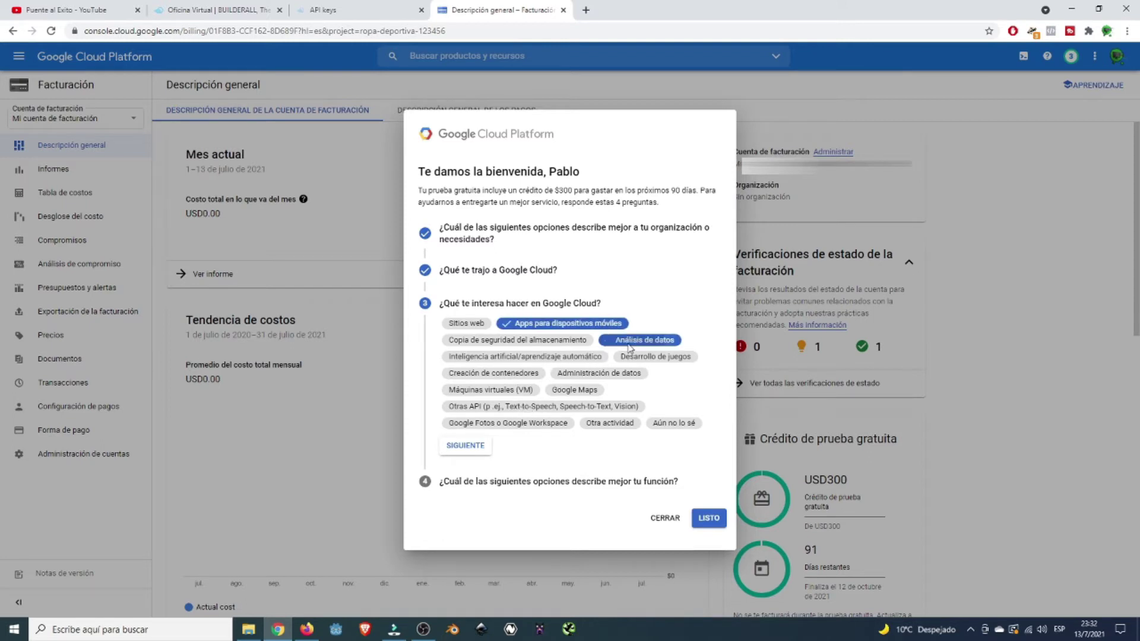
left_click(592, 391)
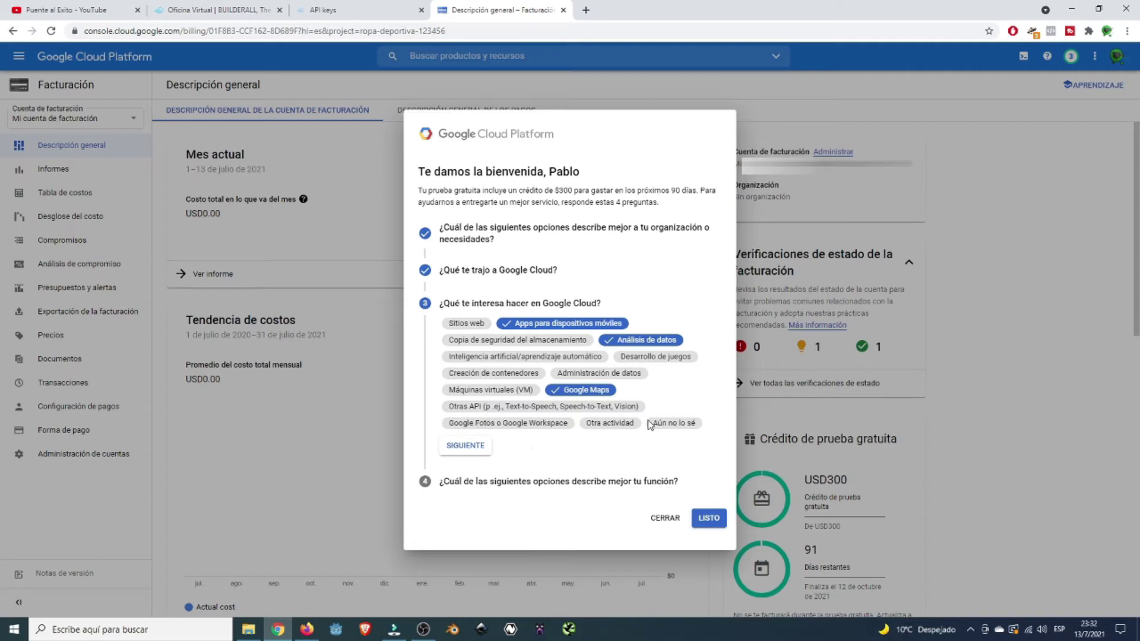
left_click(452, 449)
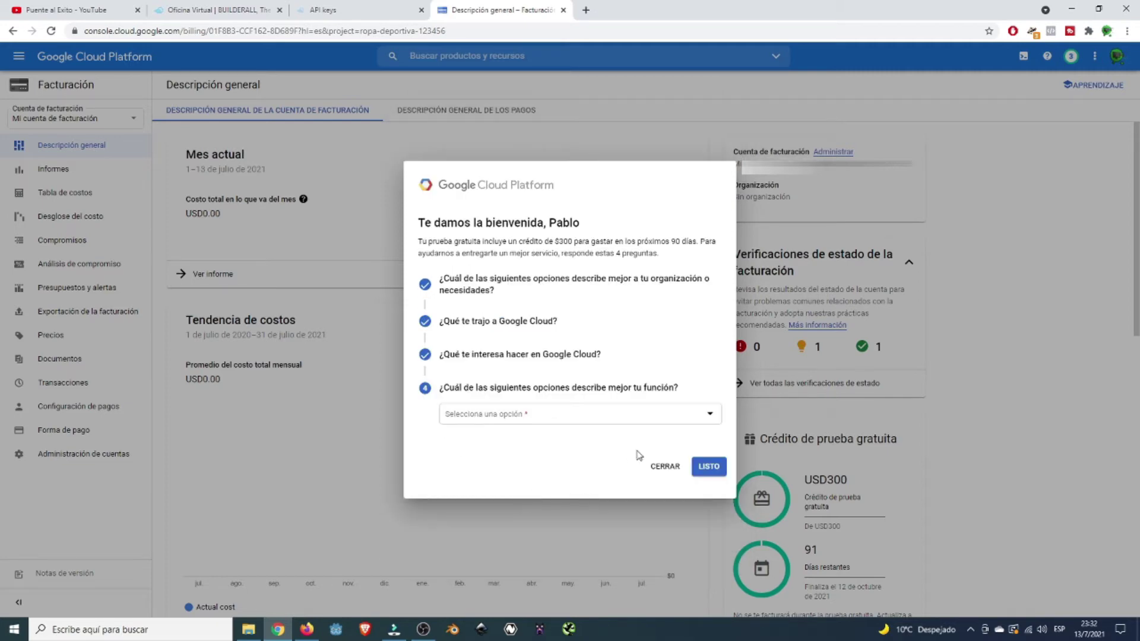
- Choose Ingeniero o desarrollador as the role and finish the welcome survey
left_click(638, 415)
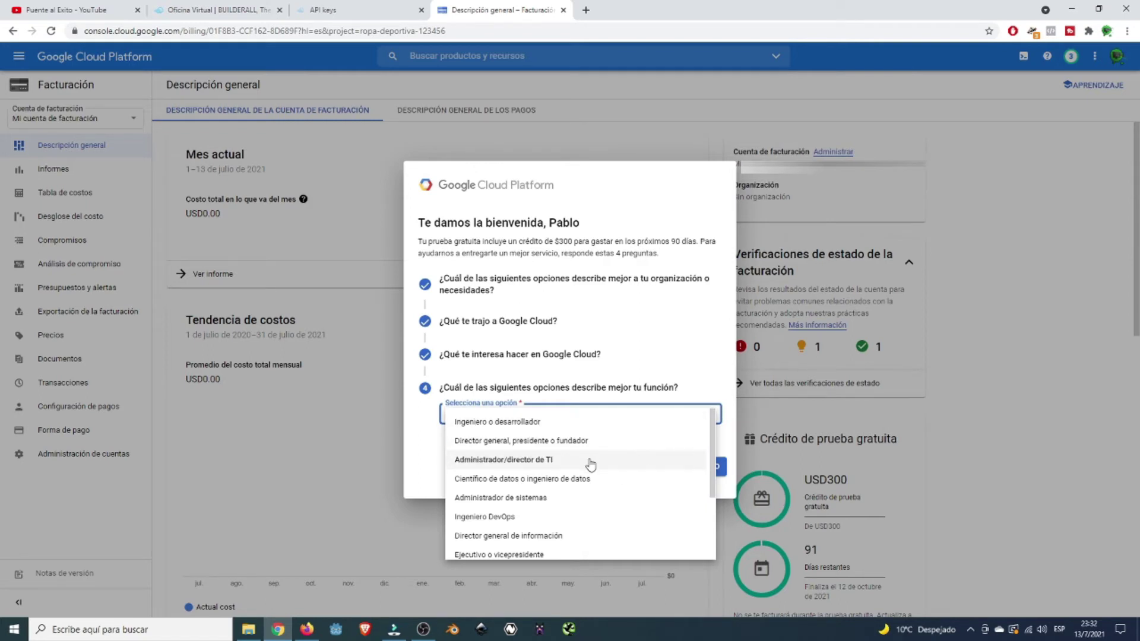
scroll(640, 509, "down", 1)
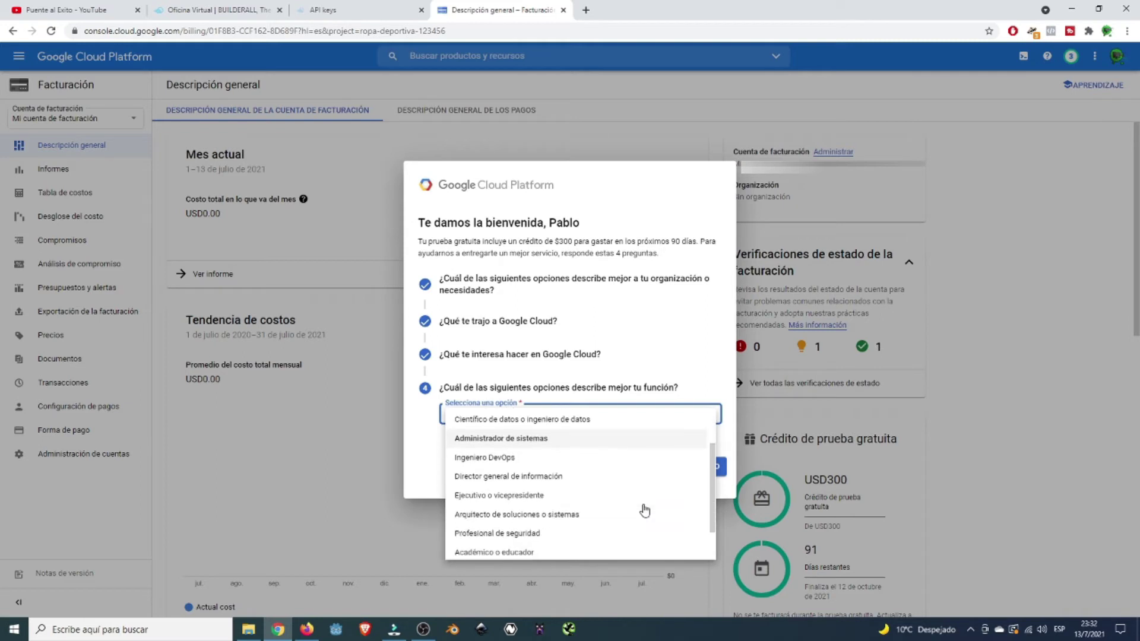
scroll(645, 510, "down", 1)
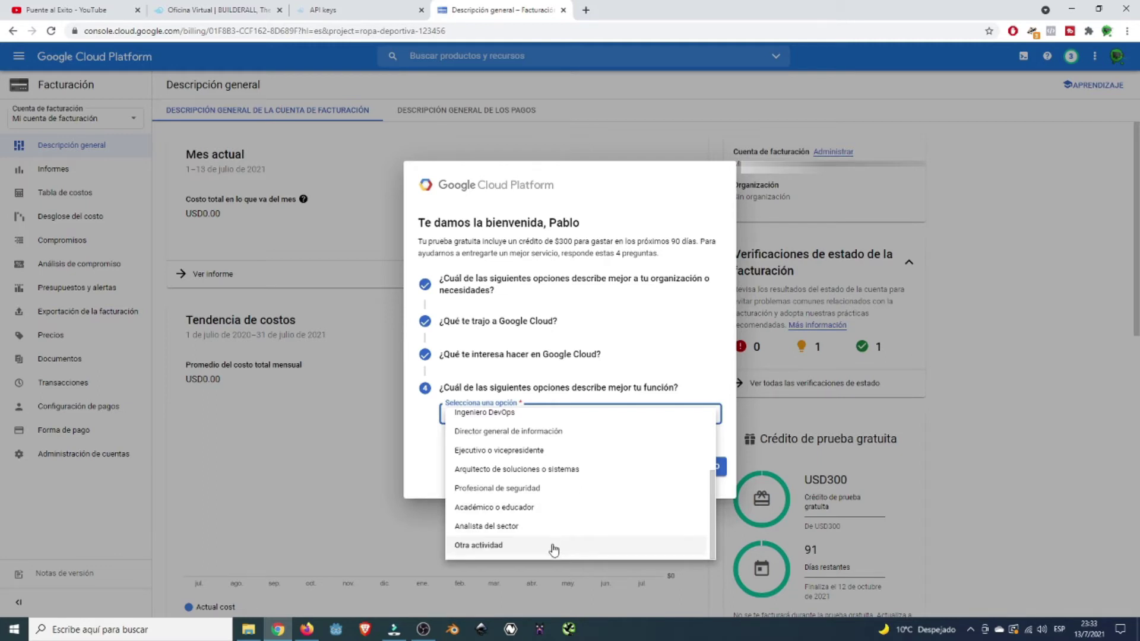
scroll(575, 520, "up", 2)
scroll(574, 521, "down", 3)
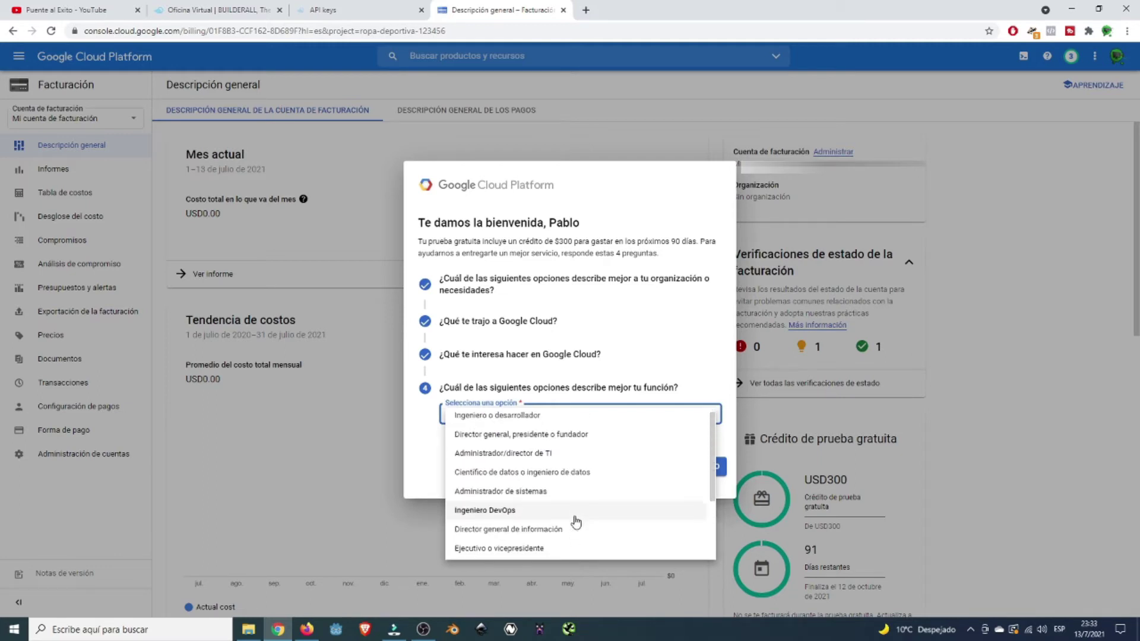
scroll(575, 521, "up", 3)
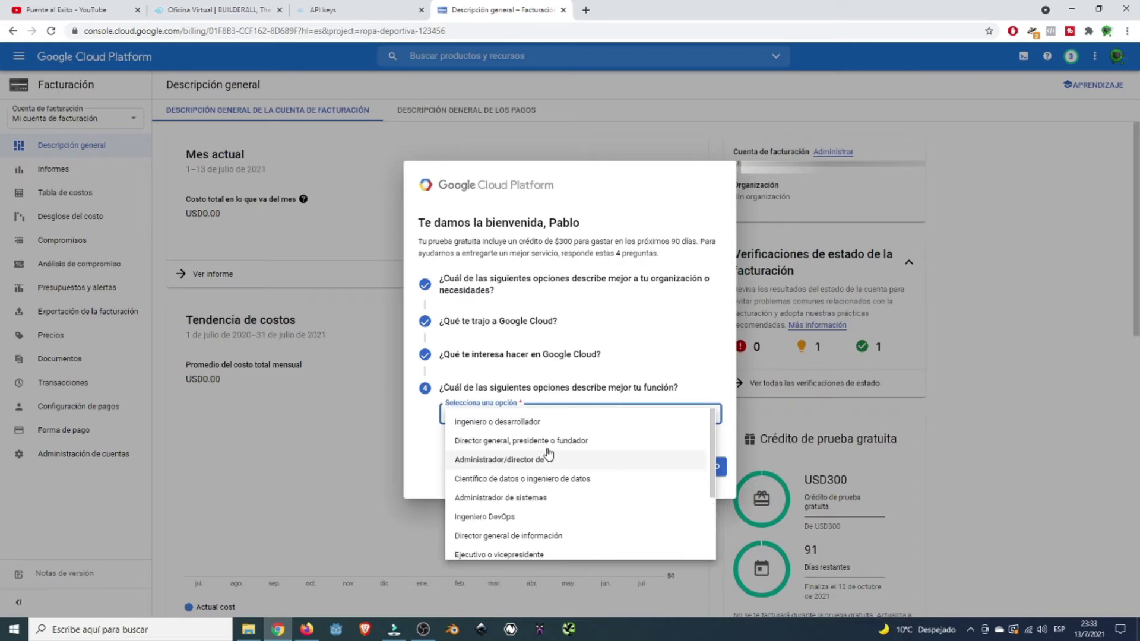
left_click(543, 422)
left_click(710, 469)
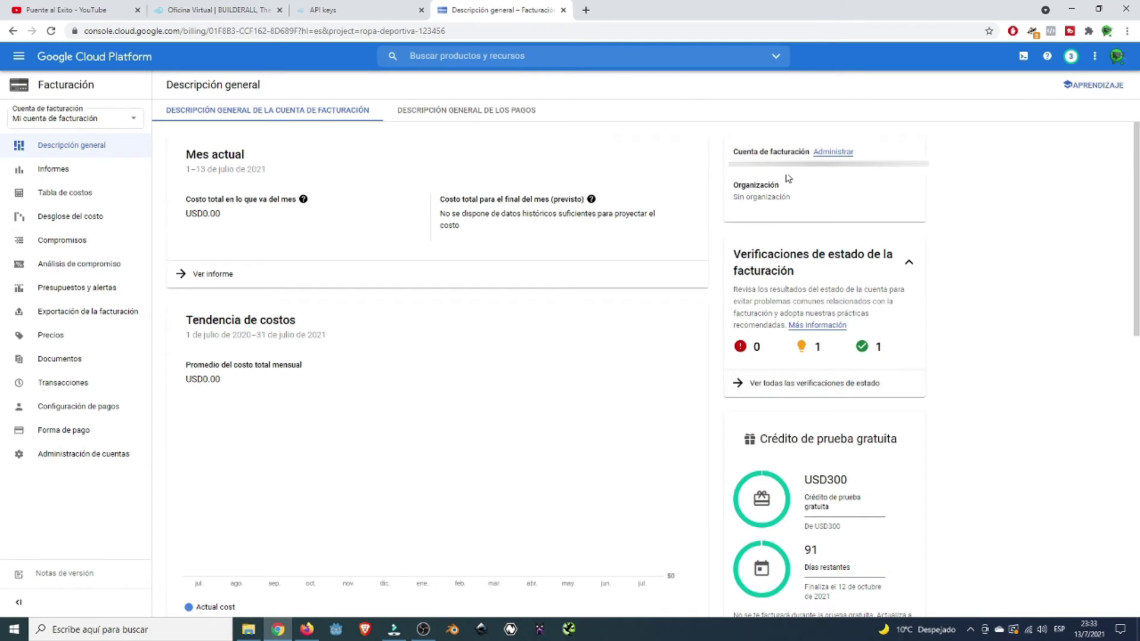
- Scroll the billing overview to review the USD300 Crédito de prueba gratuita card
scroll(938, 246, "down", 3)
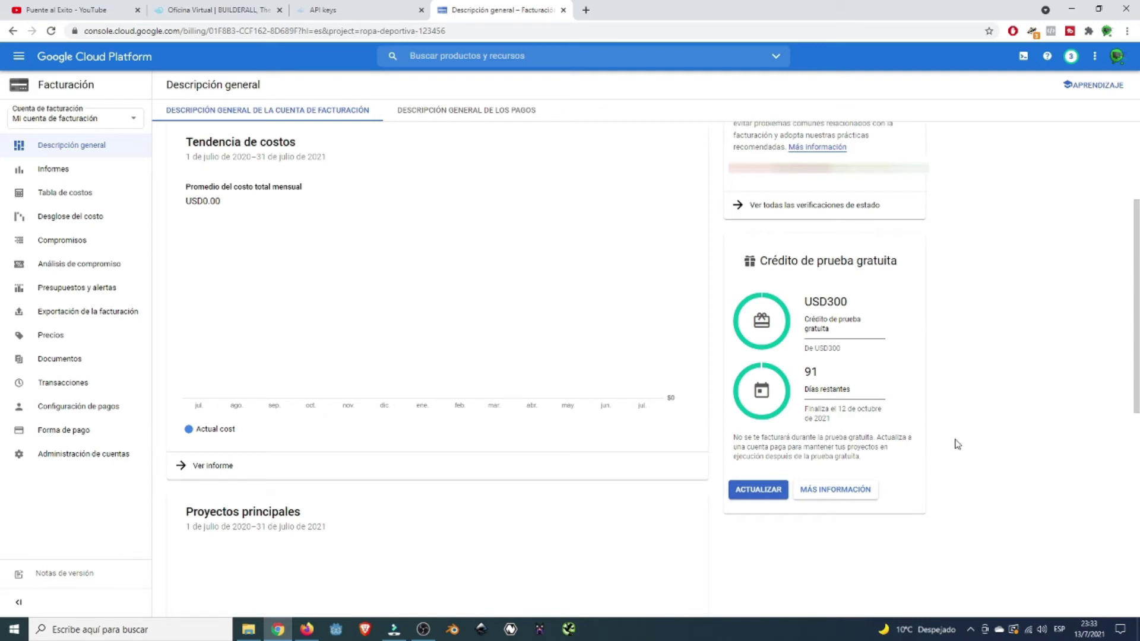
scroll(957, 443, "up", 2)
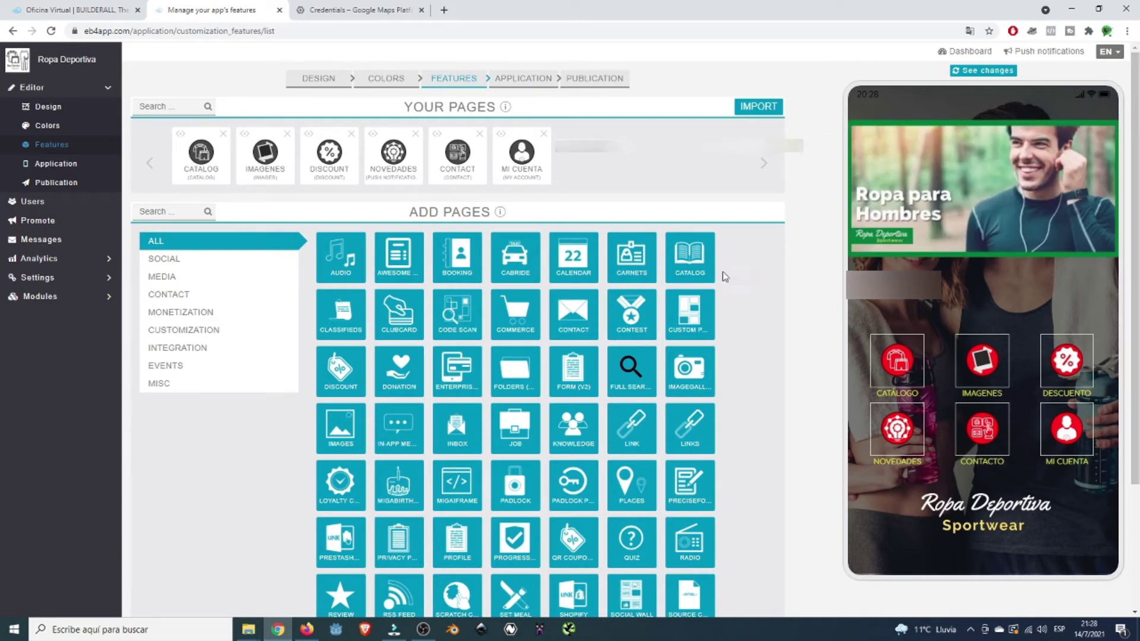
- Paste the key into Settings > API Keys' Google Maps JavaScript API Key field and save
left_click(65, 278)
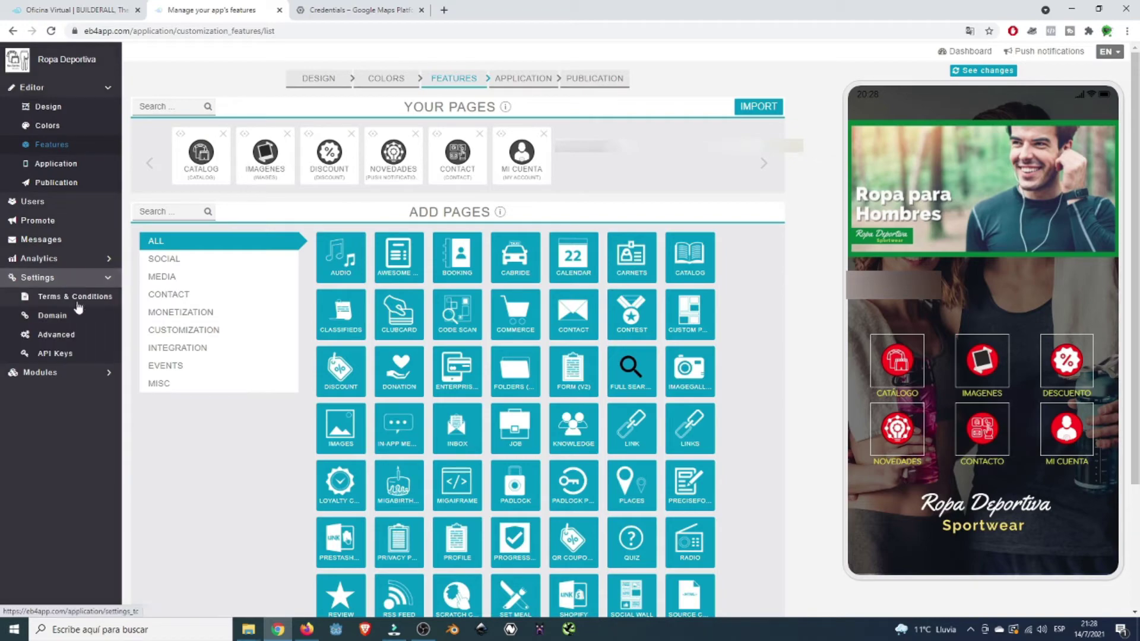
left_click(65, 355)
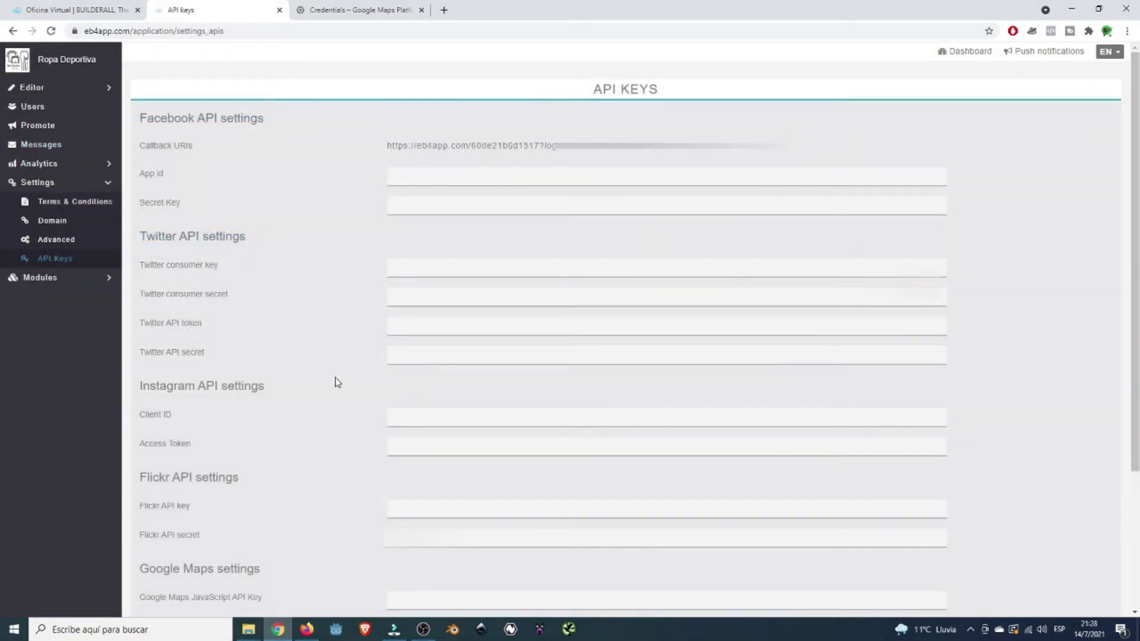
scroll(306, 380, "down", 3)
scroll(324, 379, "down", 1)
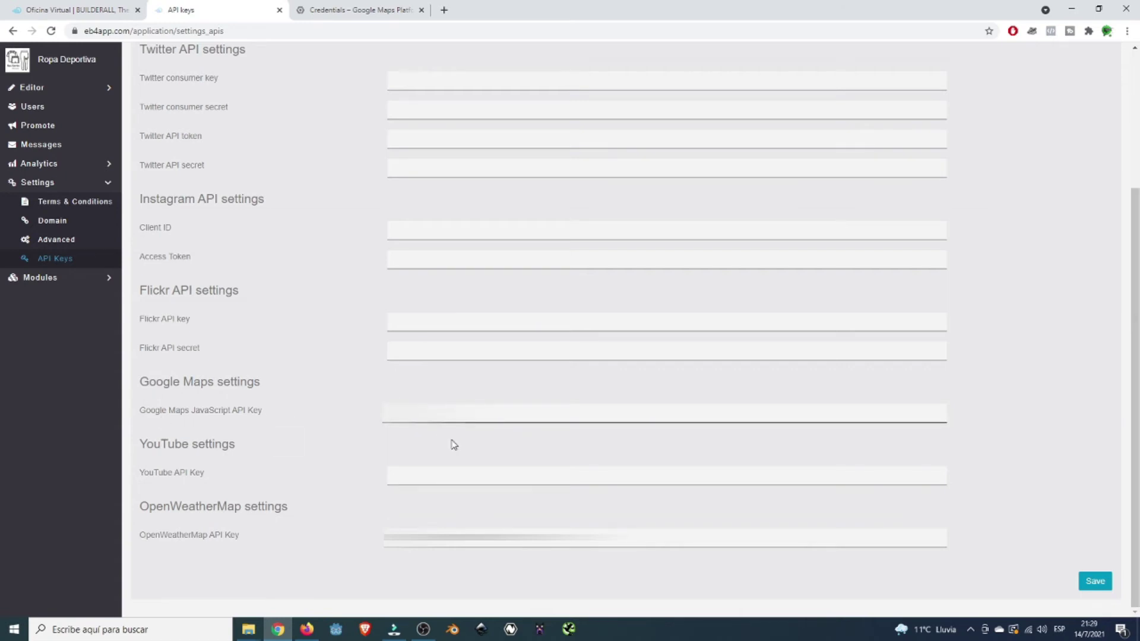
key("ctrl+v")
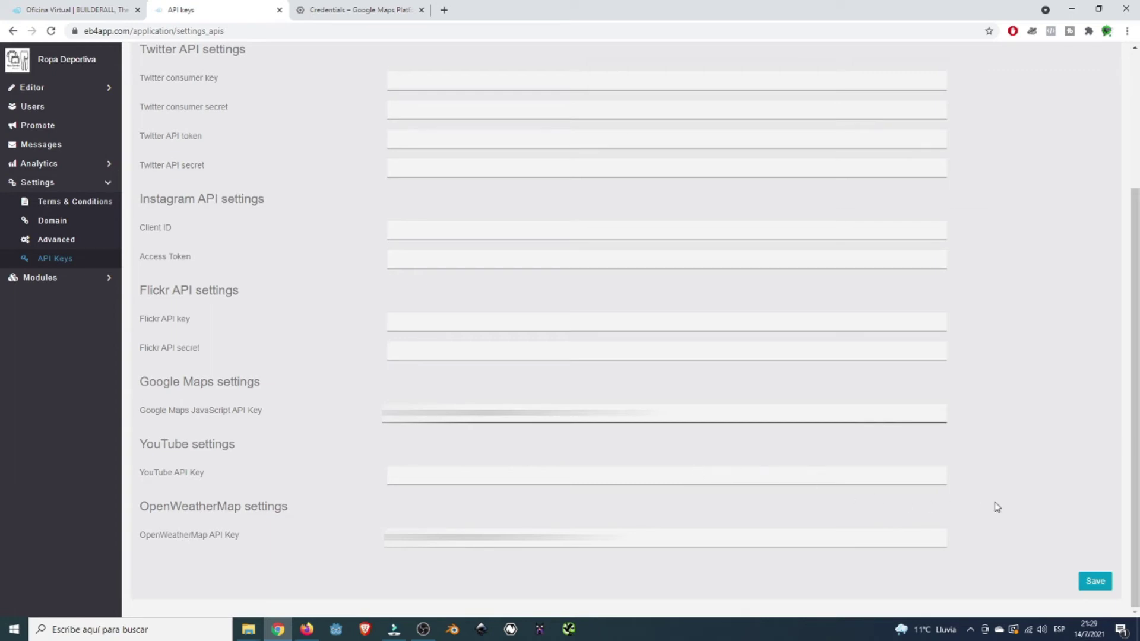
left_click(1095, 582)
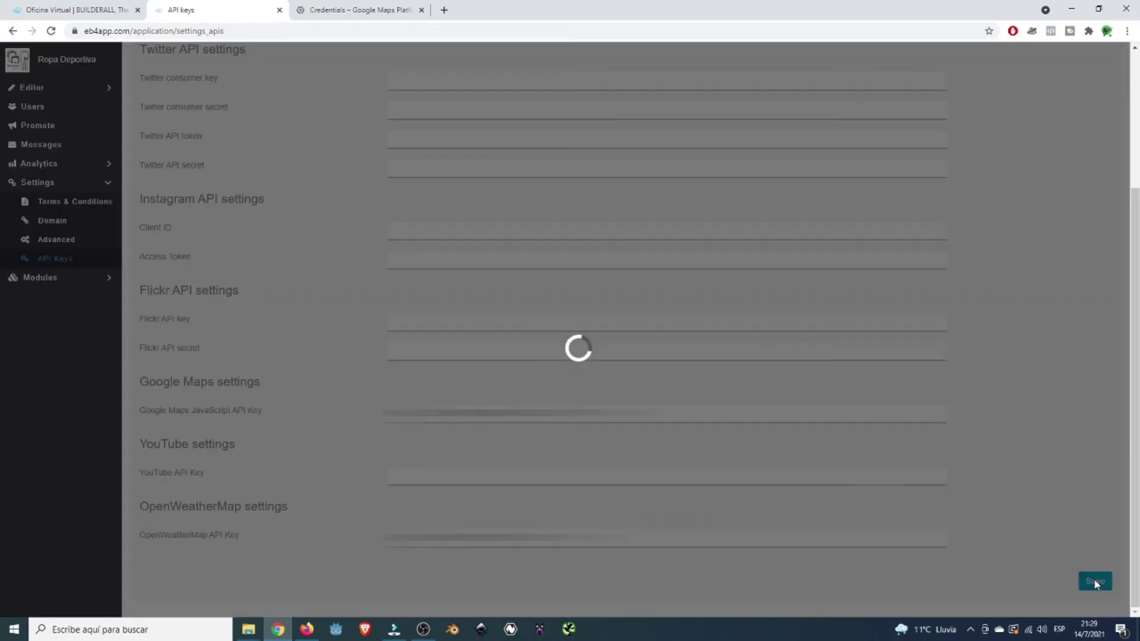
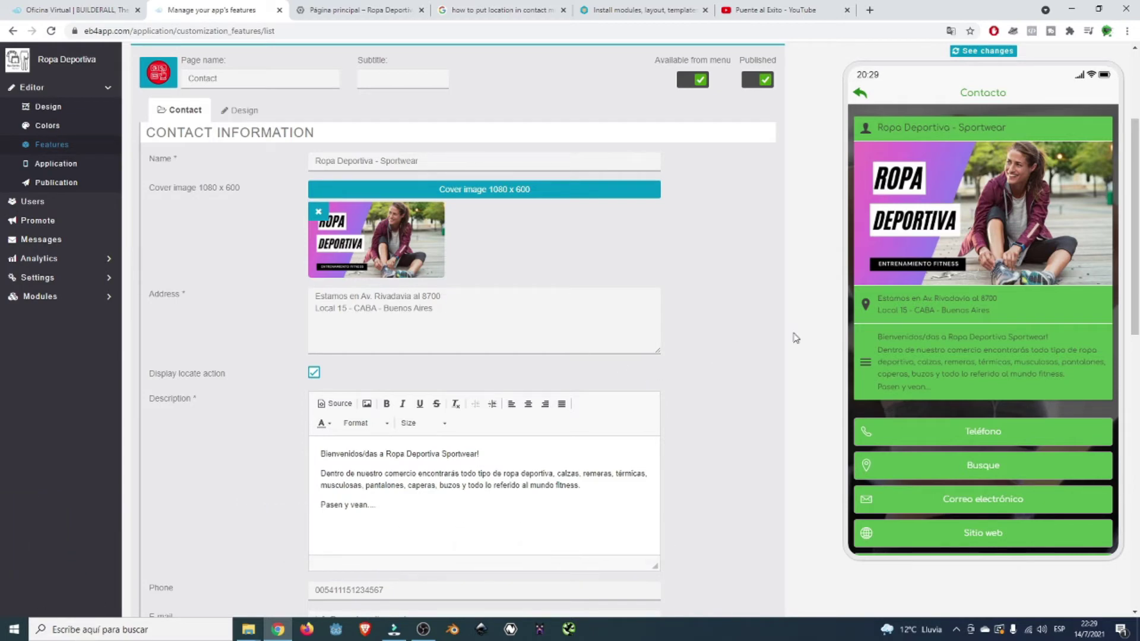
- Open the store's location map from the contact preview and zoom to the store marker at street level
scroll(1010, 395, "down", 3)
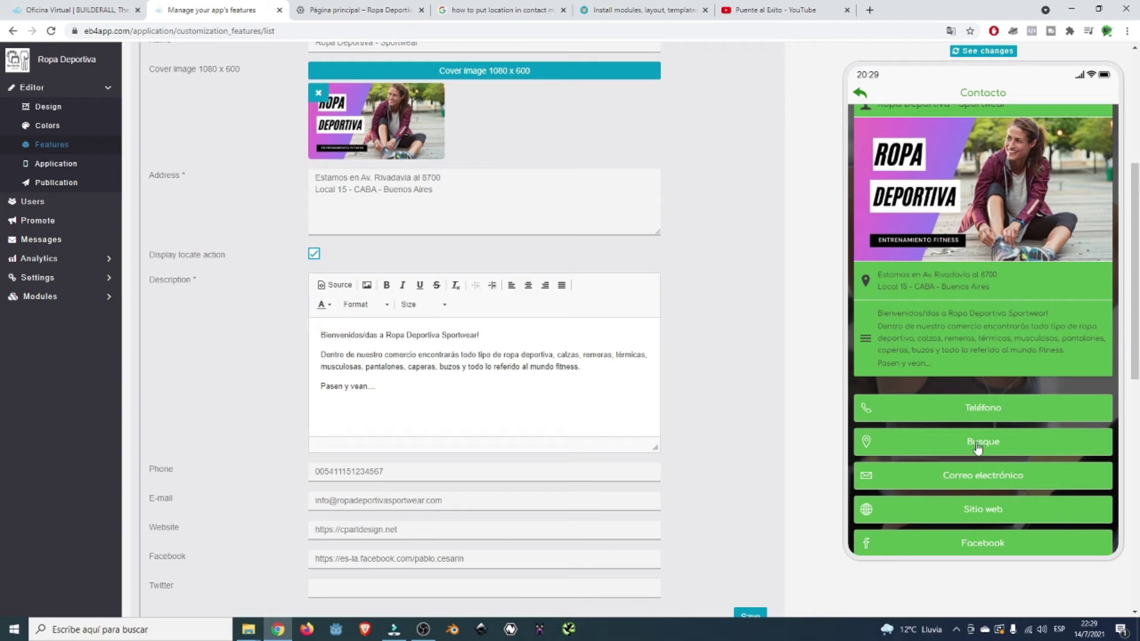
left_click(905, 449)
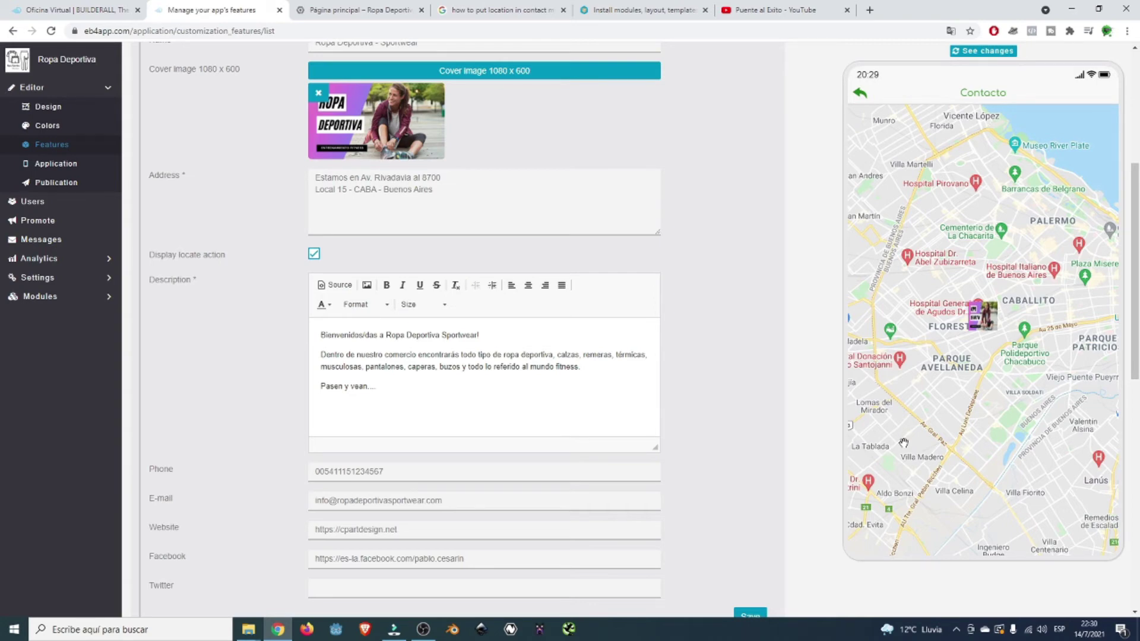
scroll(902, 443, "up", 3)
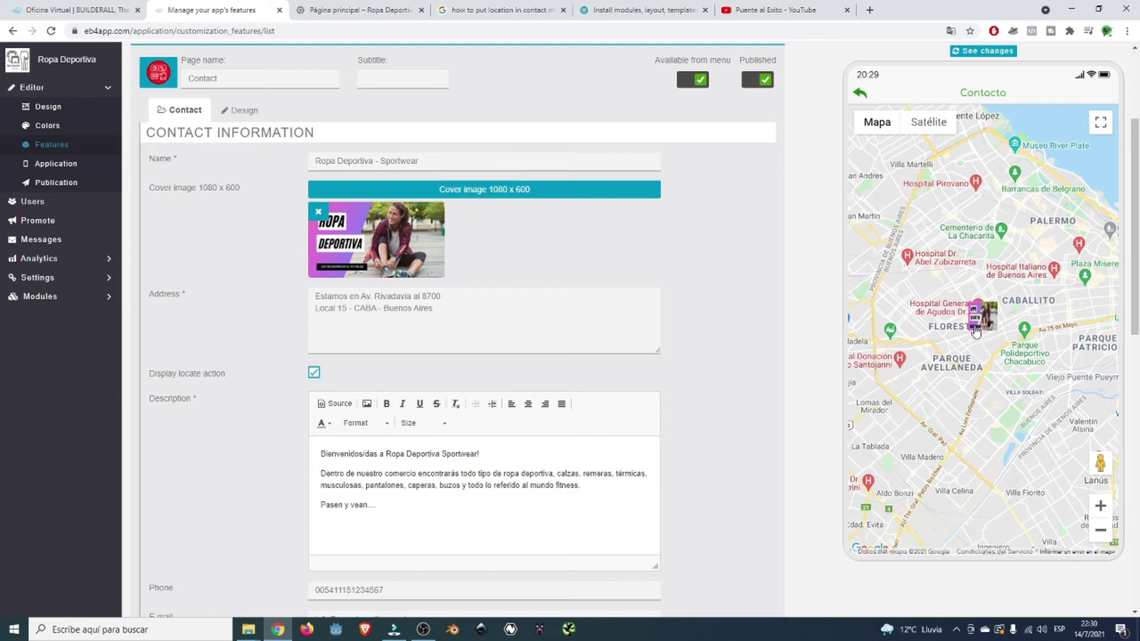
scroll(975, 331, "up", 5)
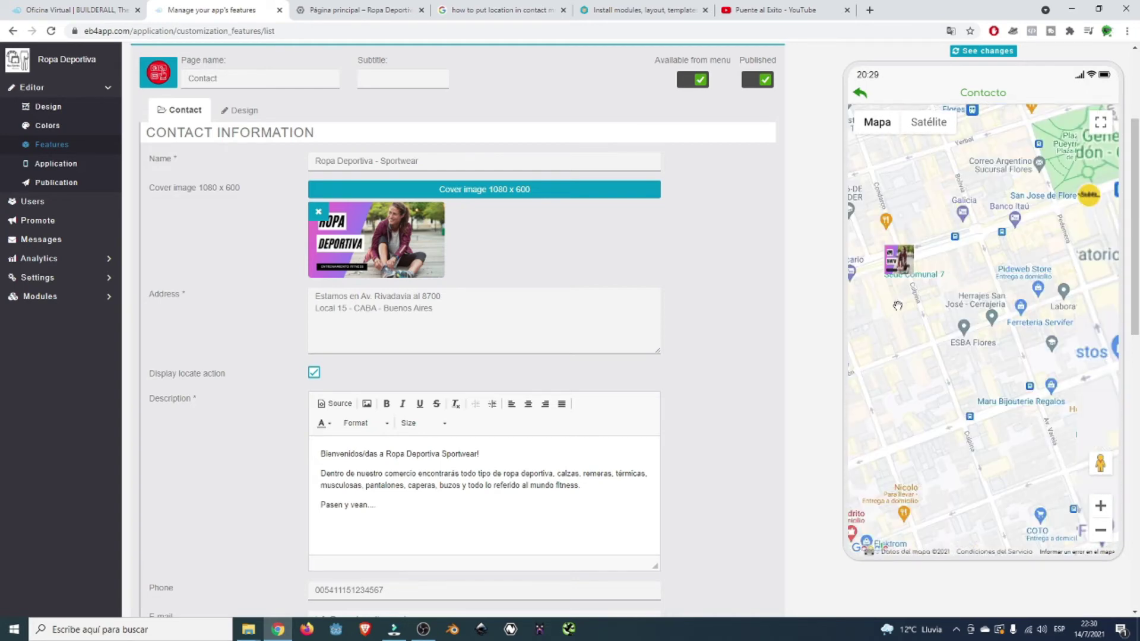
scroll(897, 304, "up", 2)
mouse_move(897, 303)
left_mouse_down()
mouse_move(904, 329)
mouse_move(986, 392)
mouse_move(983, 415)
left_mouse_up()
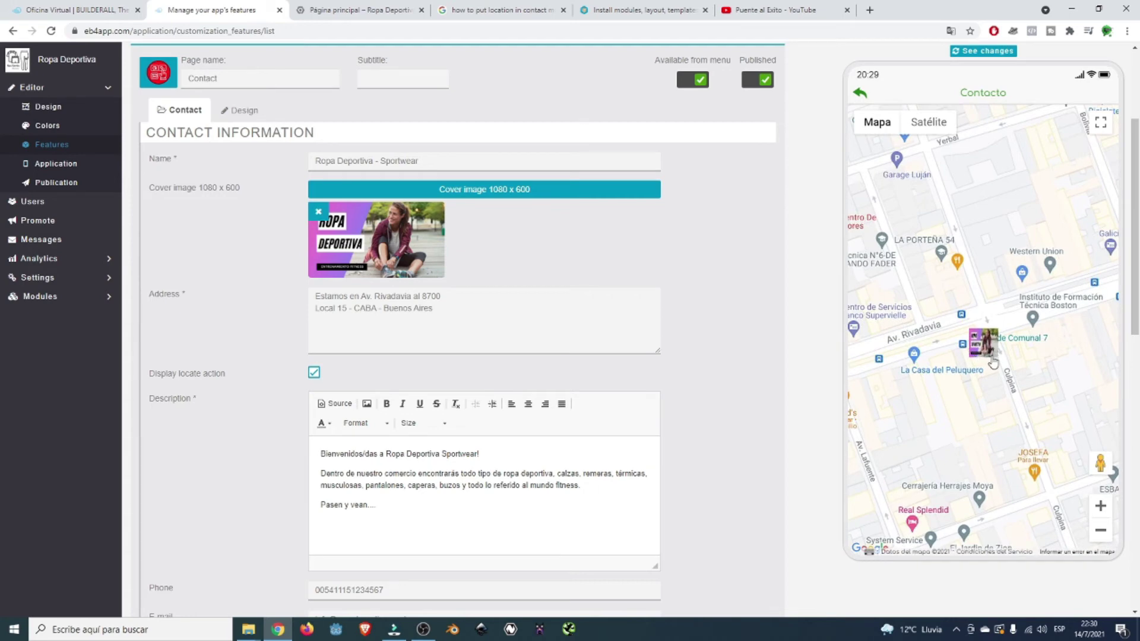
scroll(992, 362, "down", 2)
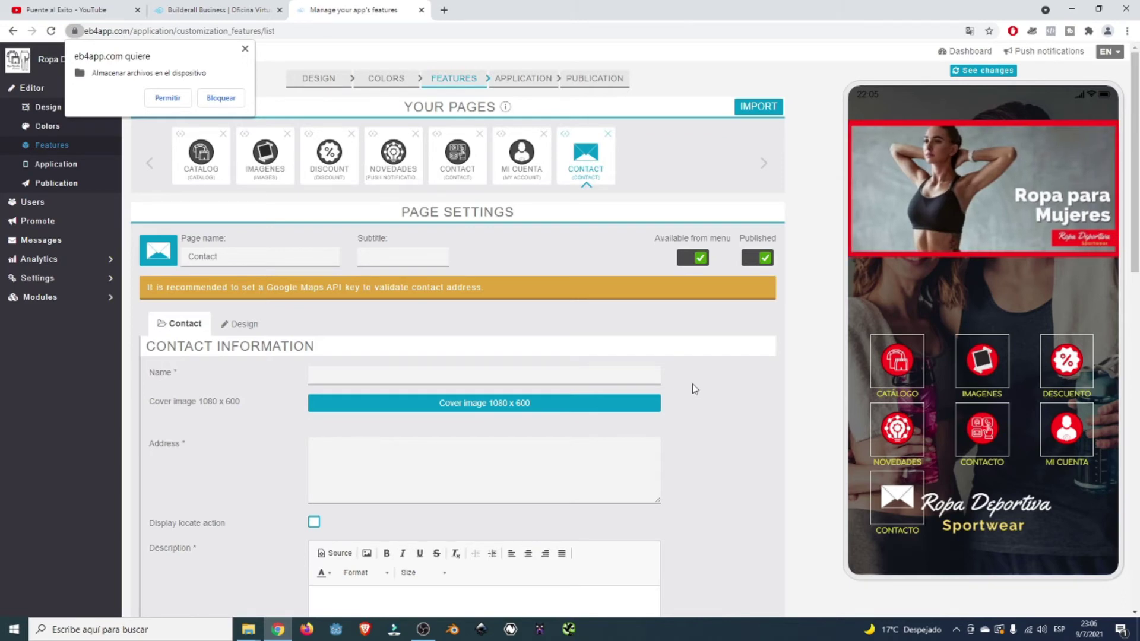
- Enter 'Ropa Deportiva Sportwear' as the Contact page name, correcting the 'Sportware' misspelling
scroll(692, 383, "down", 2)
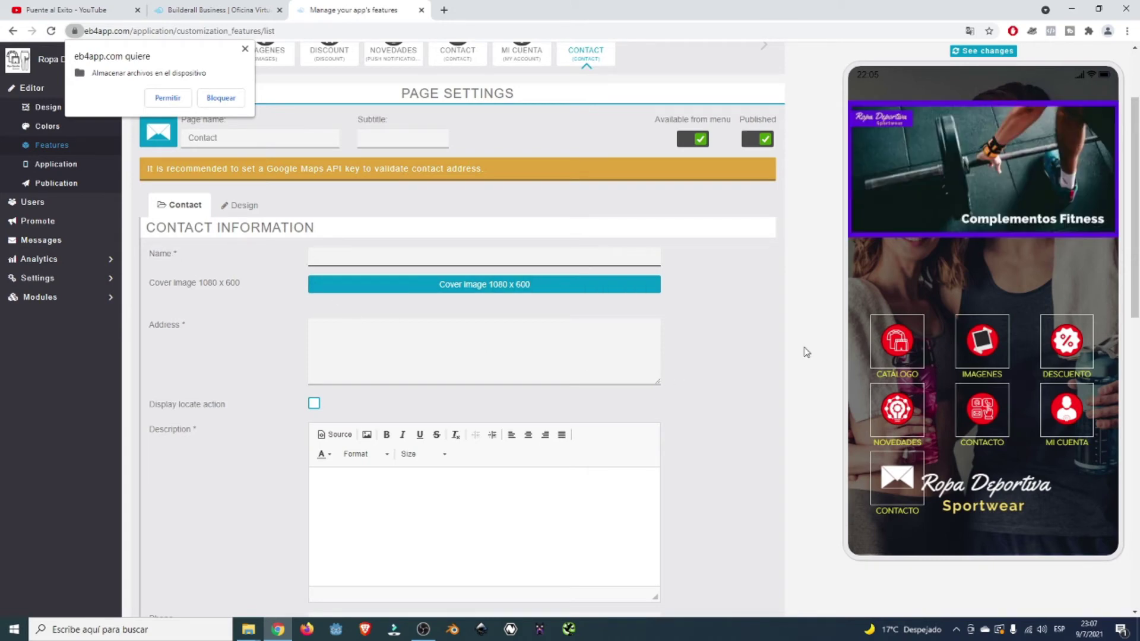
type("Ropa Deportiva Sportware")
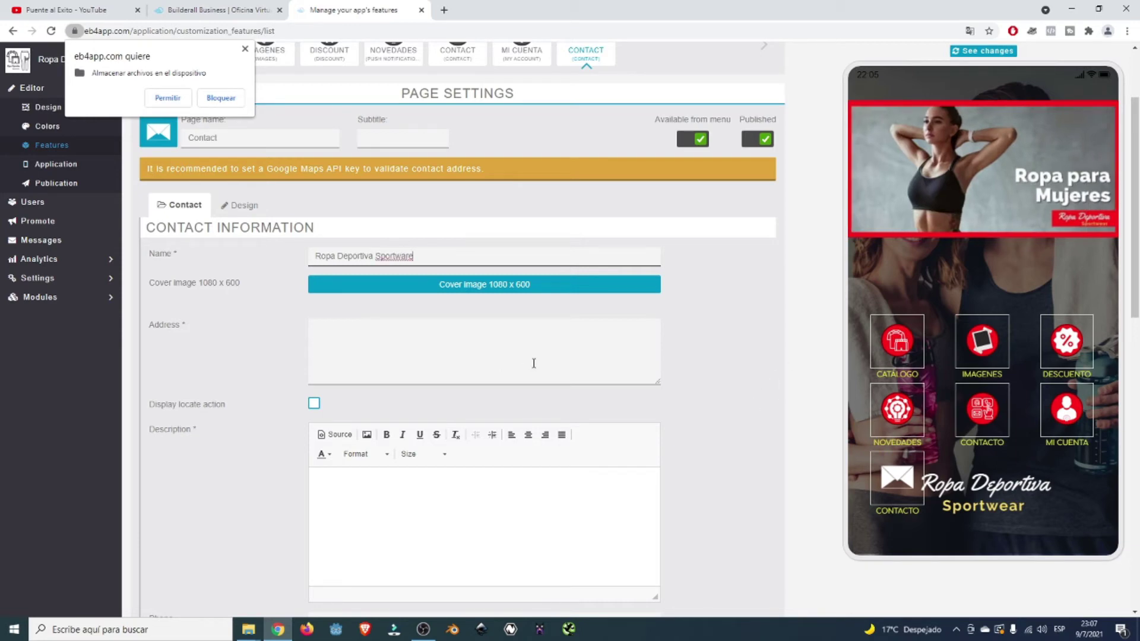
key("BackSpace")
key("BackSpace")
key("BackSpace")
type("ear")
scroll(534, 363, "down", 1)
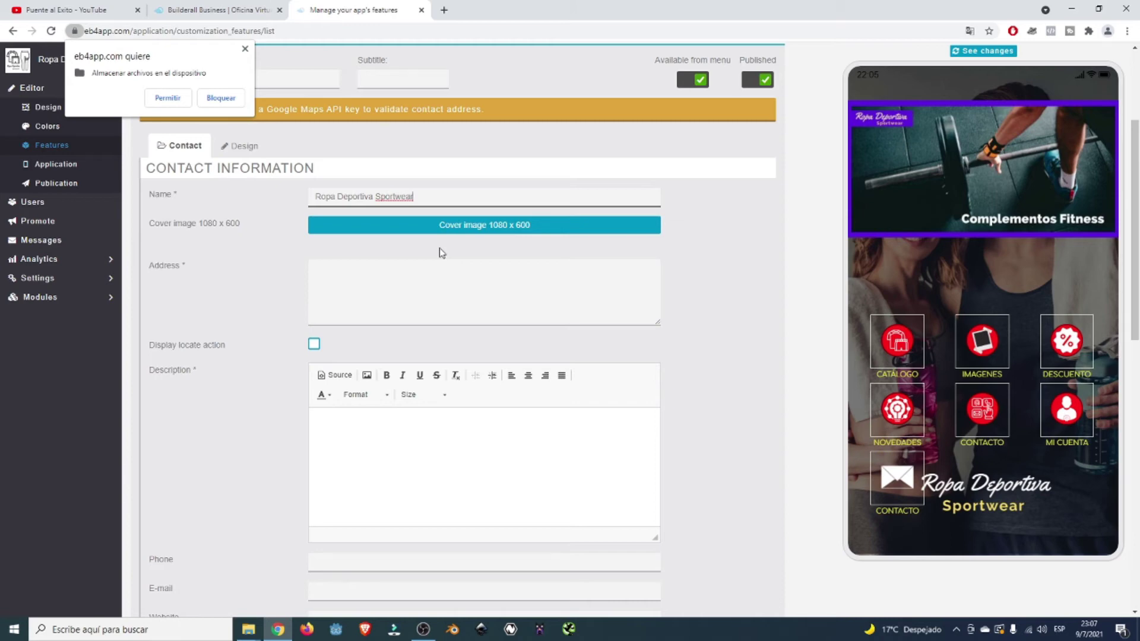
- Upload the Complementos Fitness barbell banner as the 1080 x 600 cover image, cropped to fit
left_click(500, 232)
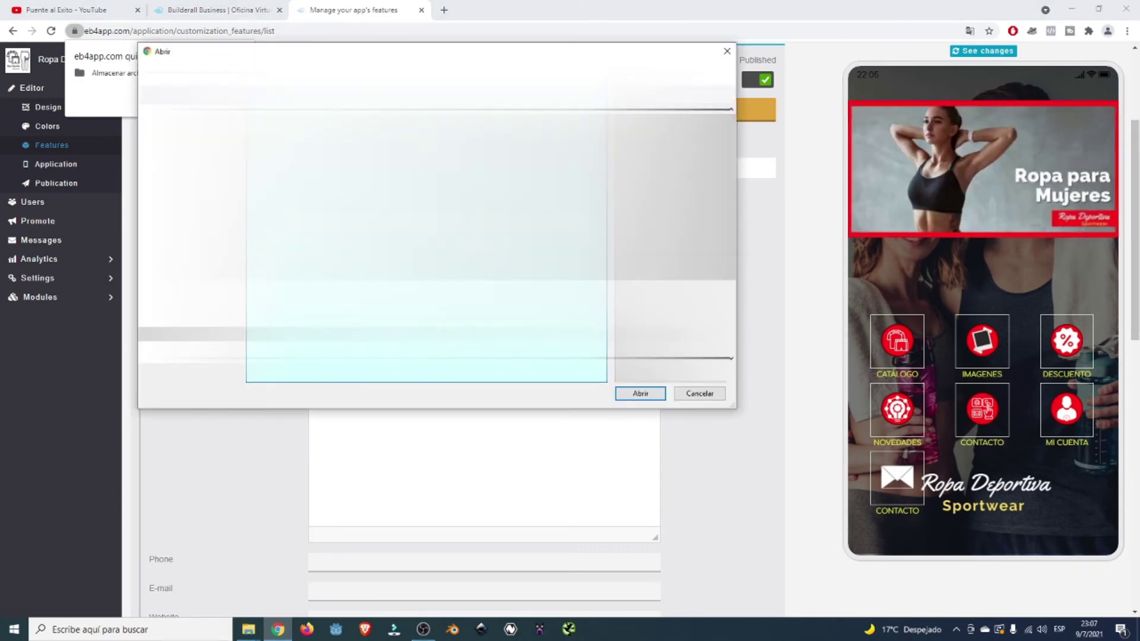
left_click(644, 393)
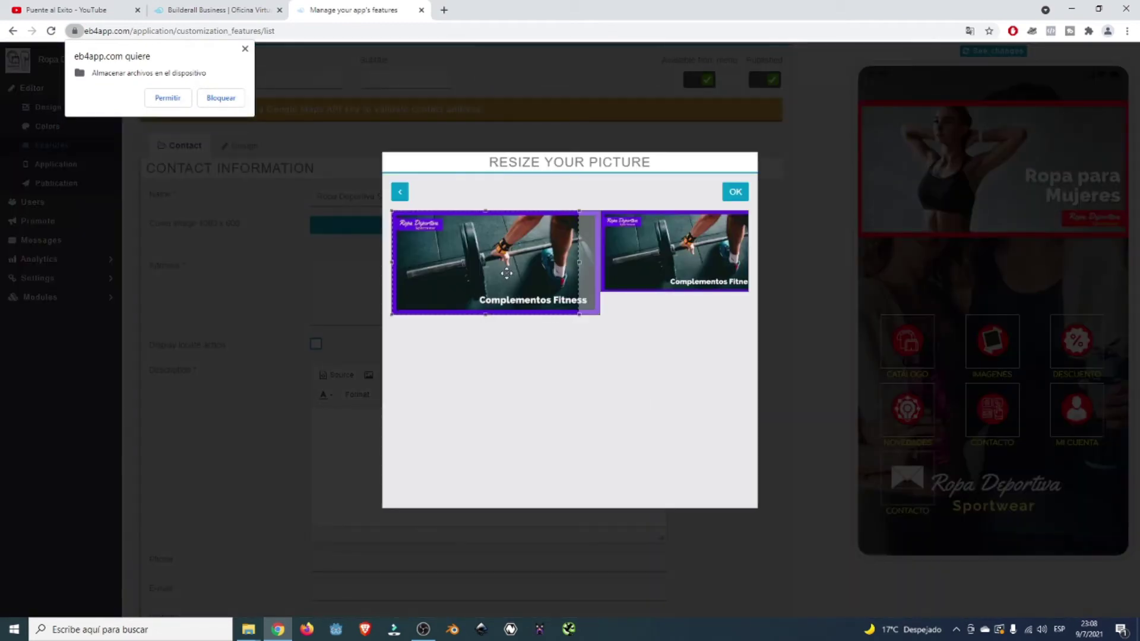
mouse_move(507, 272)
left_mouse_down()
mouse_move(520, 272)
mouse_move(506, 273)
left_mouse_up()
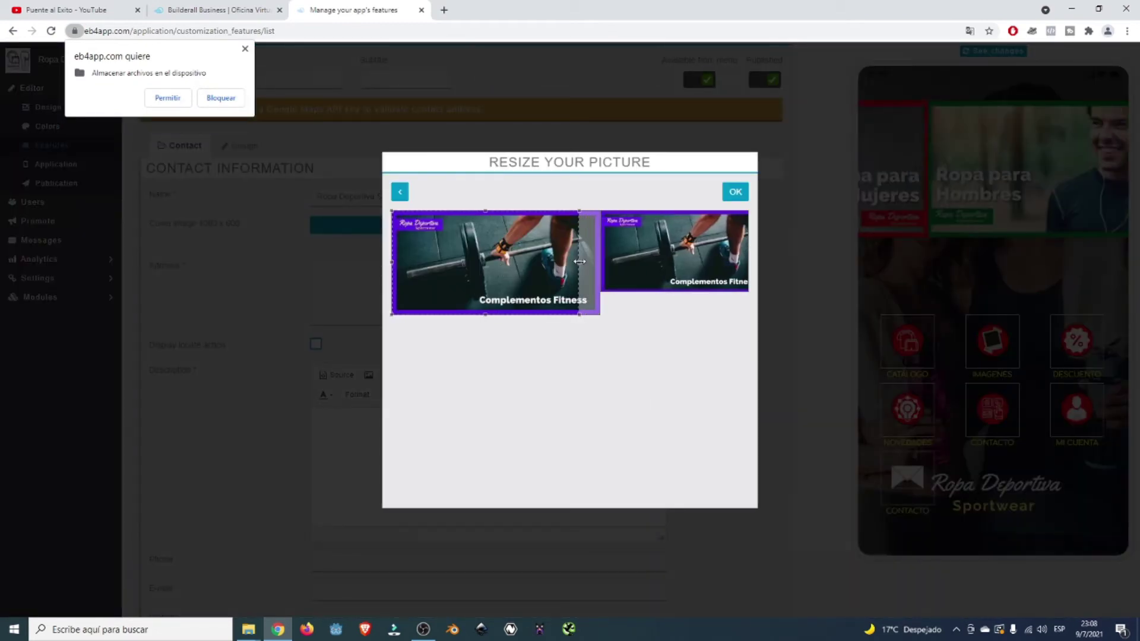
left_click_drag(577, 312, 511, 266)
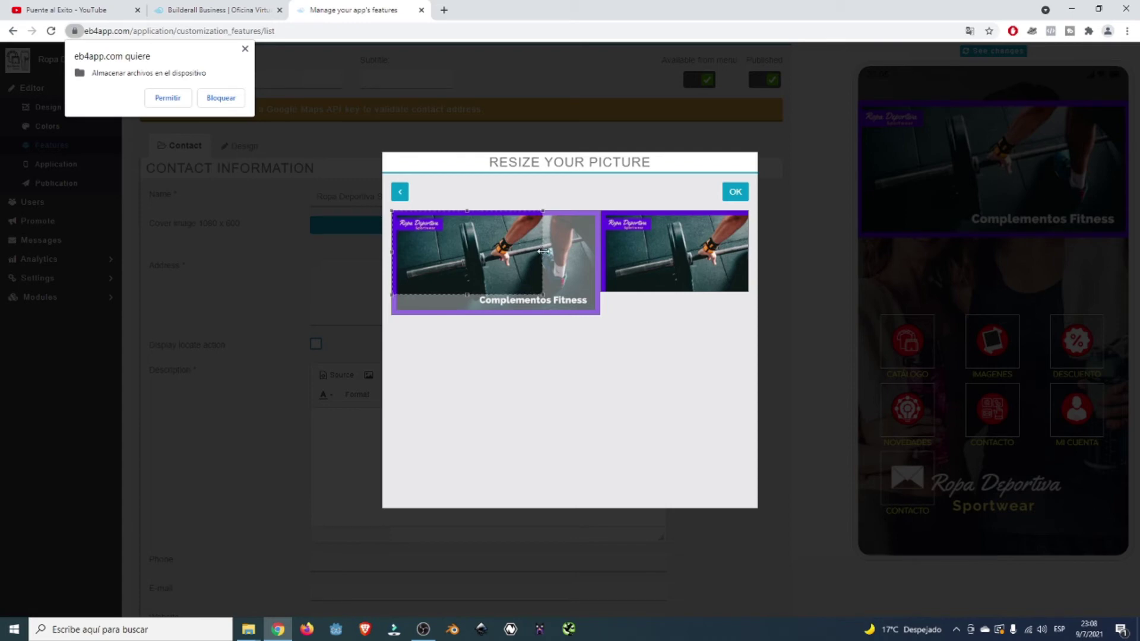
mouse_move(540, 251)
left_mouse_down()
mouse_move(567, 257)
mouse_move(528, 246)
mouse_move(545, 247)
left_mouse_up()
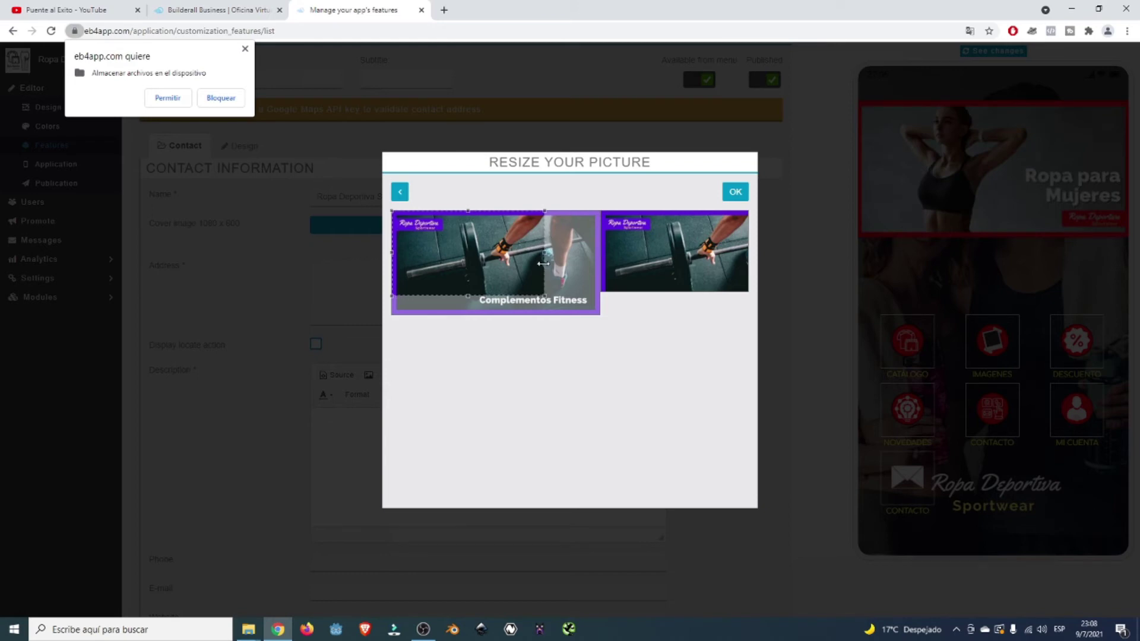
left_click(736, 192)
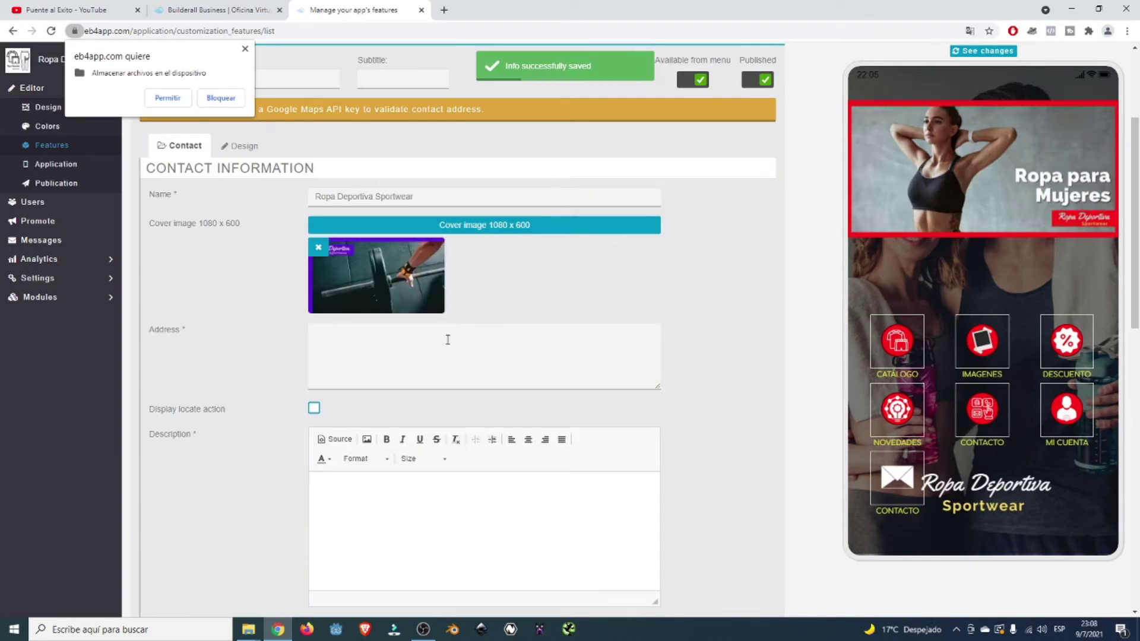
left_click(422, 349)
scroll(481, 347, "down", 2)
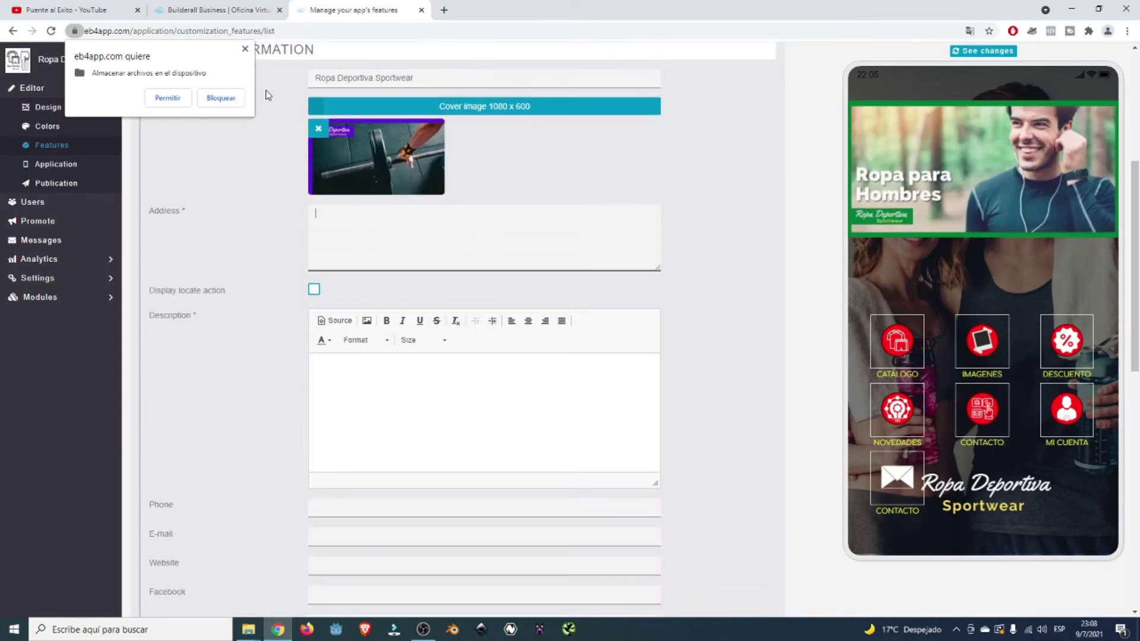
left_click(245, 50)
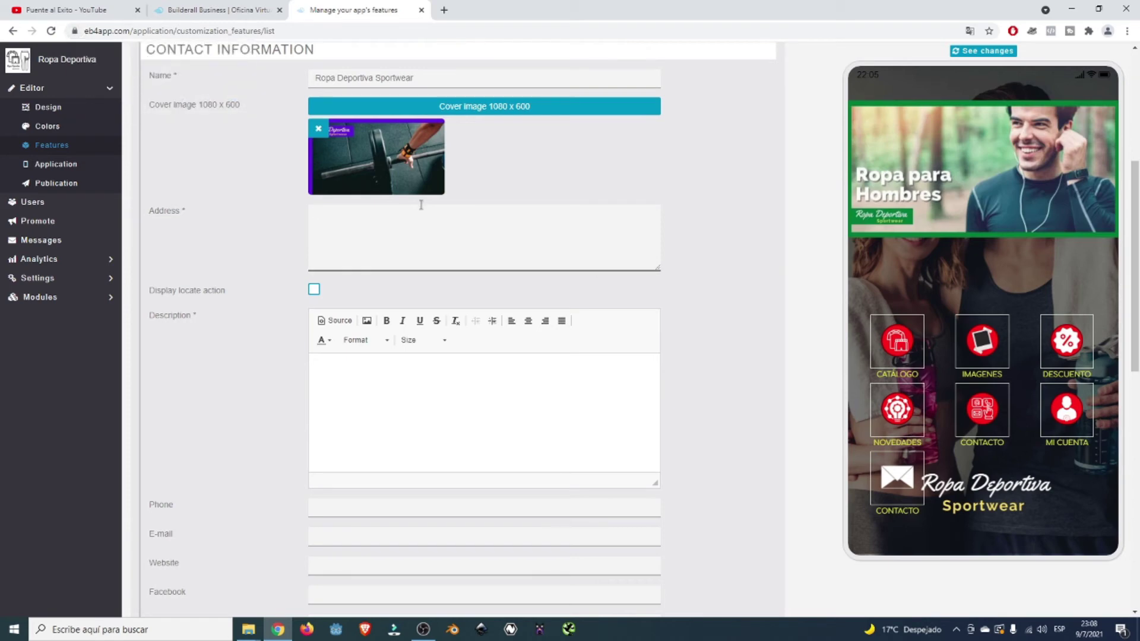
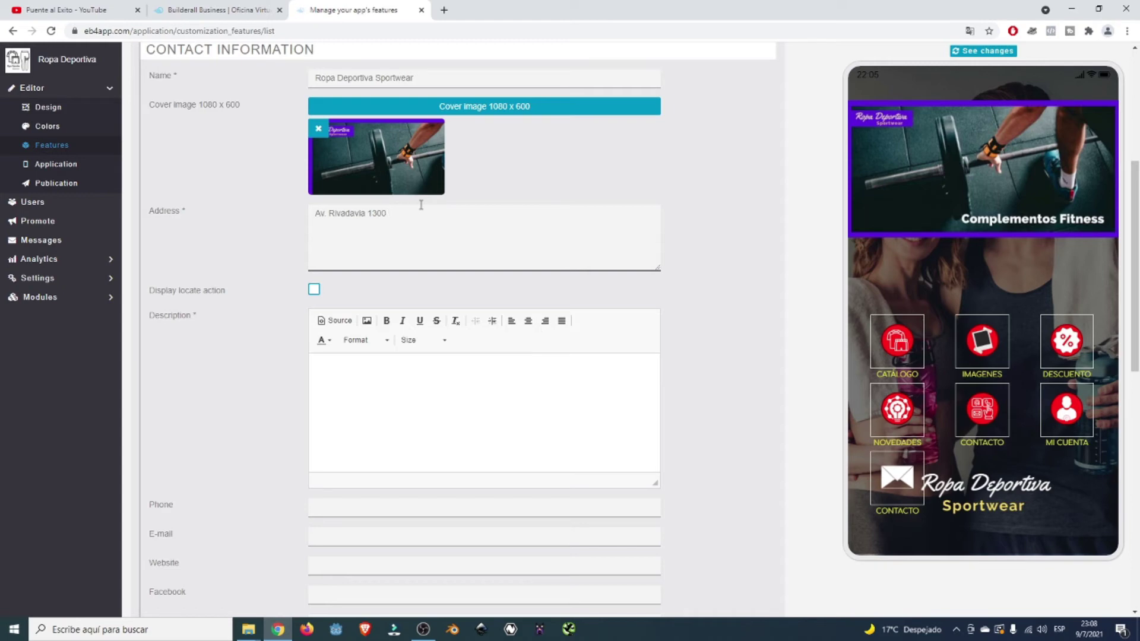
scroll(421, 205, "down", 1)
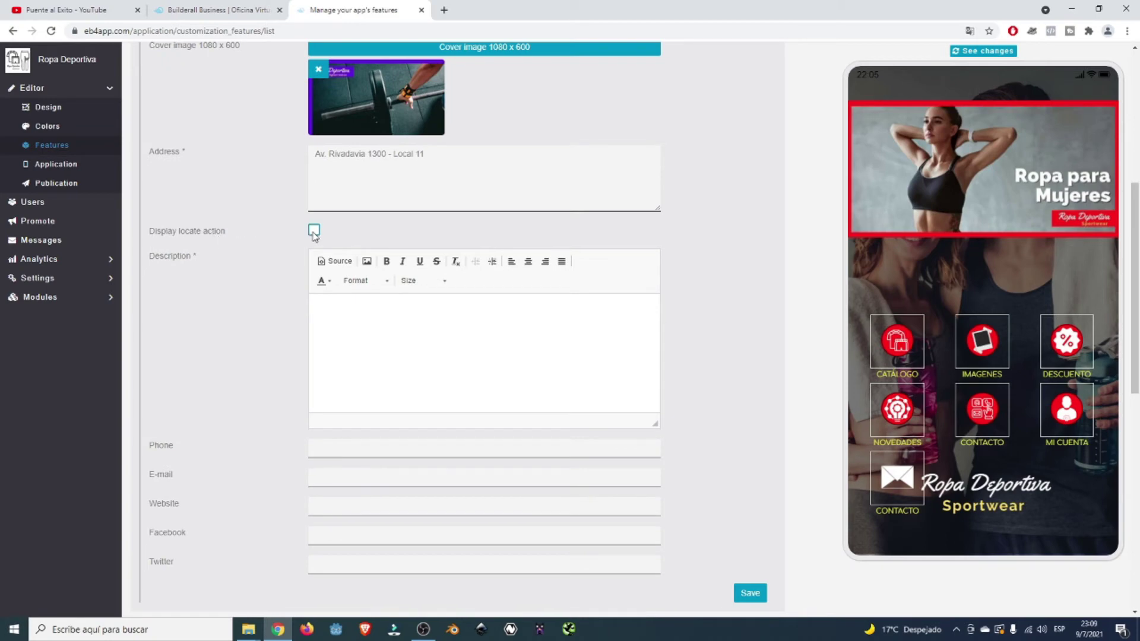
scroll(417, 333, "down", 2)
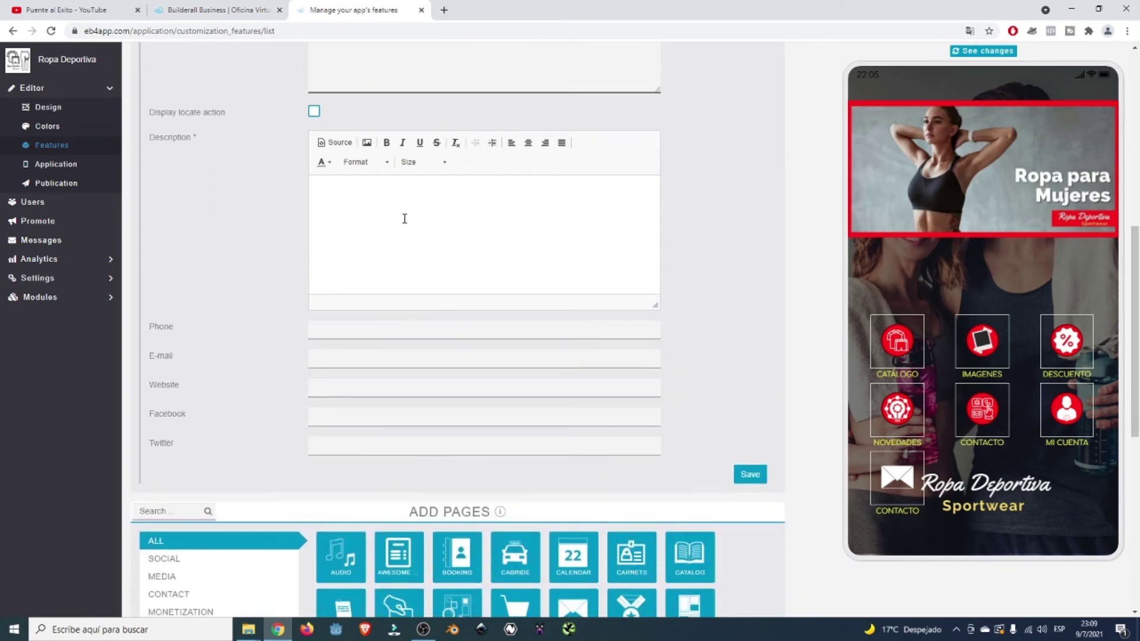
- Write the description 'Ropa deportiva para hombres y mujeres. Conoce la gran variedad de prendas disponible…'
left_click(405, 212)
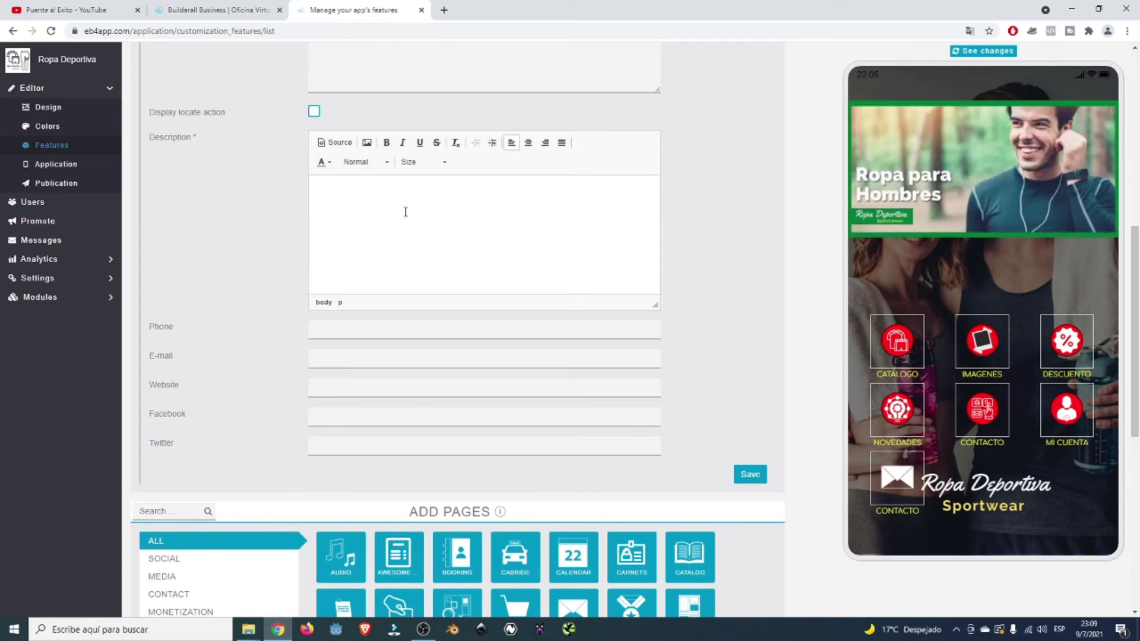
type("C")
key("BackSpace")
type("Ropa deportiva para hombres y mujeres ")
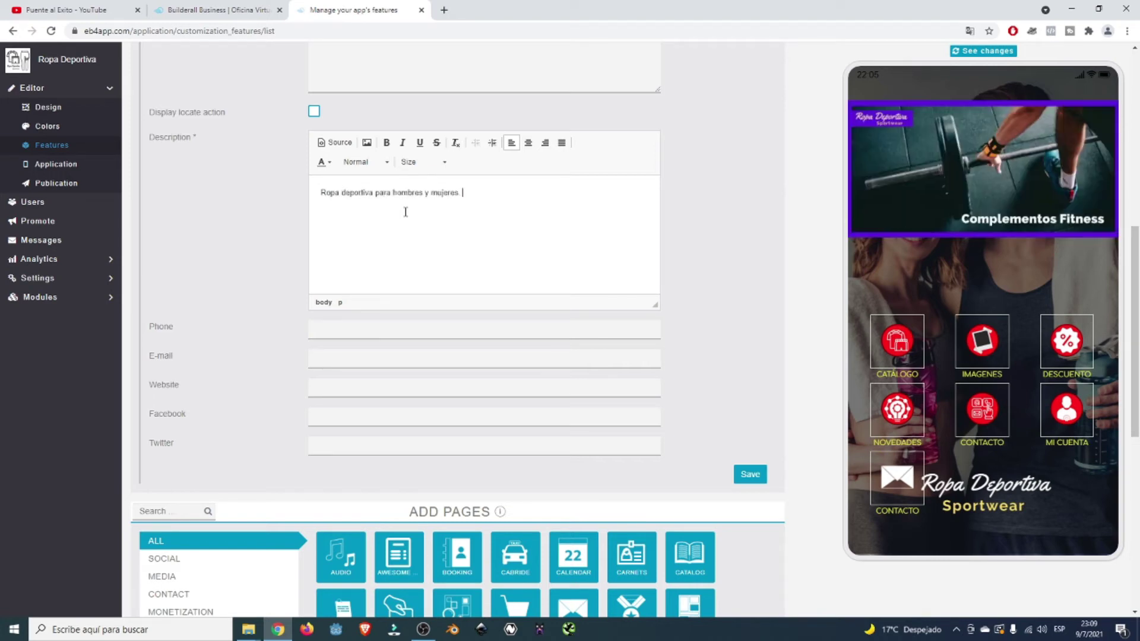
type(". Conoce la gran variedad de prendas disponib")
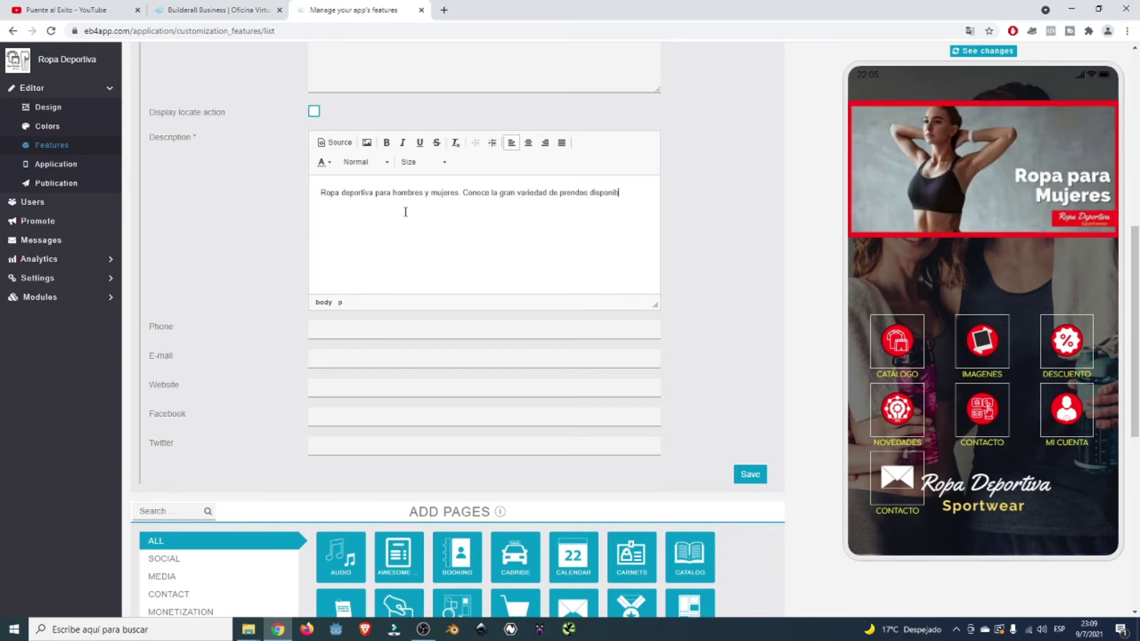
type("les para todo tipo de persona vinculada al mundo del deporte")
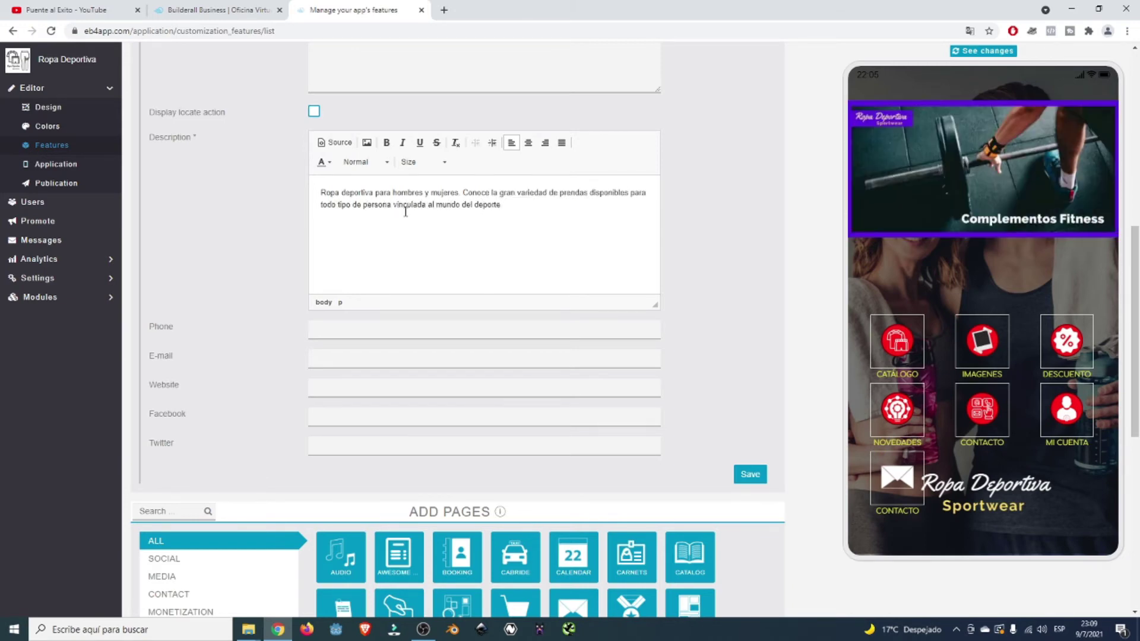
type(", fitness, entrenamiento y actividad fisica")
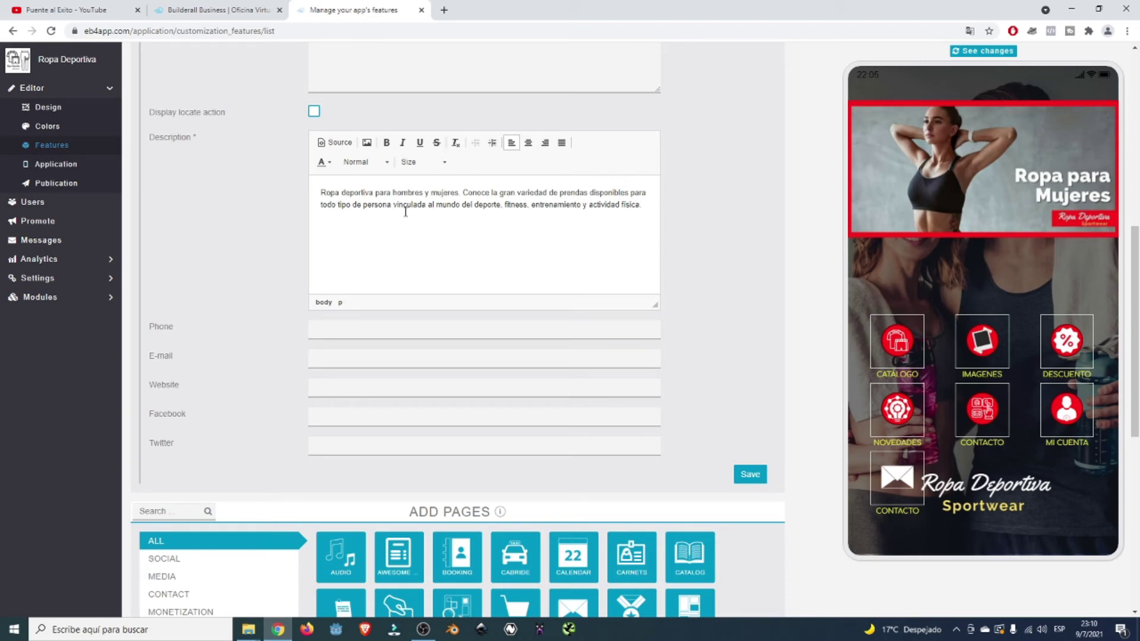
- Make the whole description paragraph bold
left_click_drag(321, 193, 655, 203)
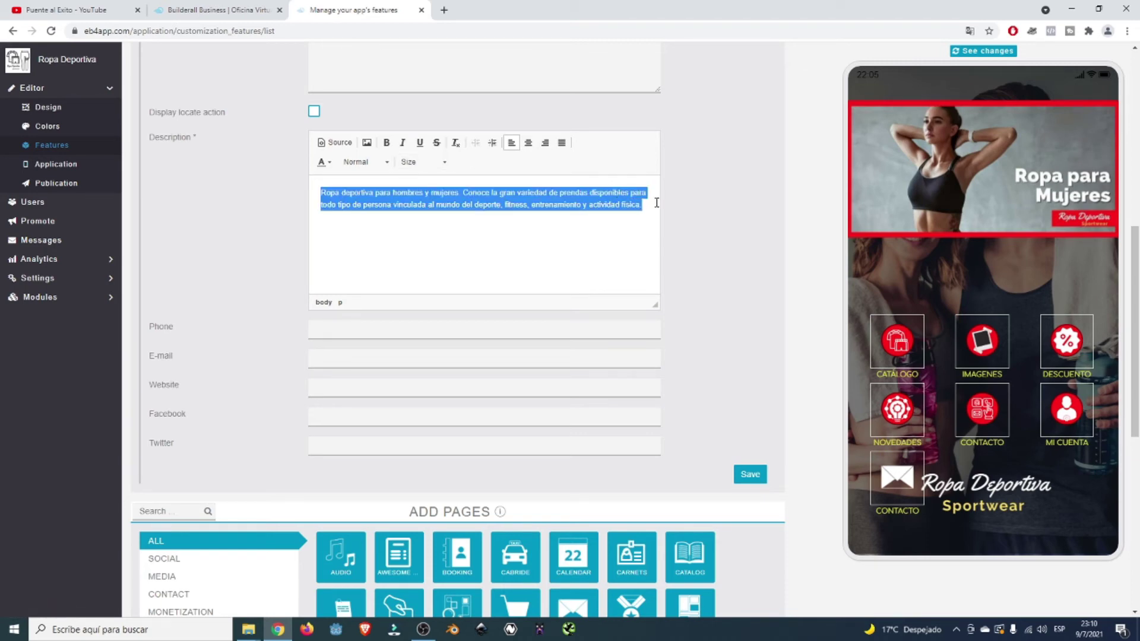
left_click(392, 144)
left_click(448, 219)
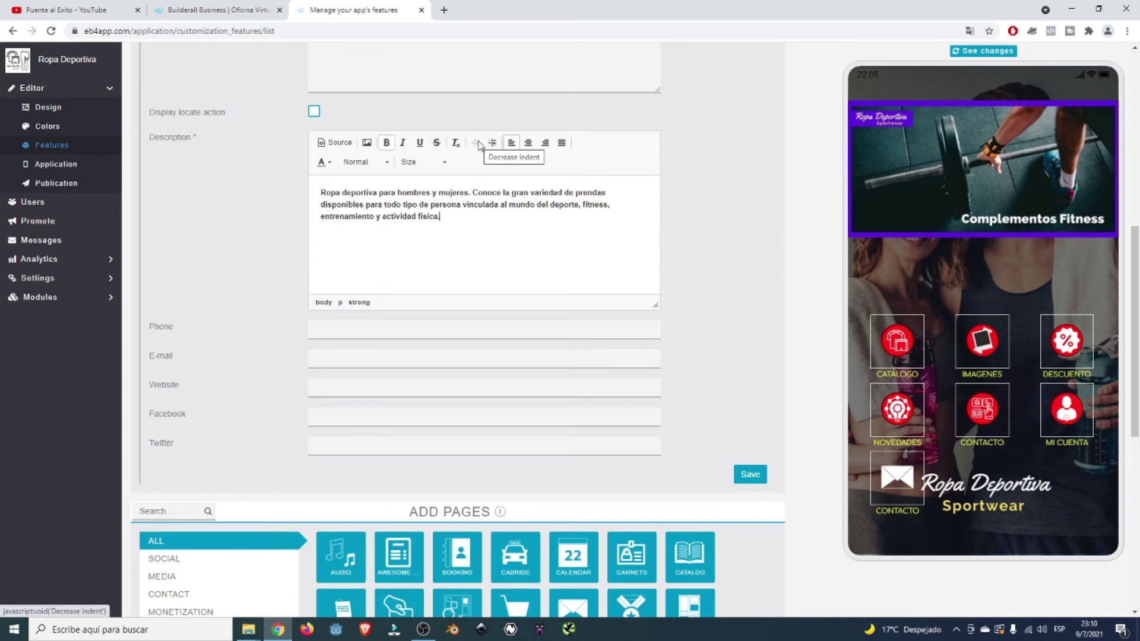
scroll(487, 297, "down", 2)
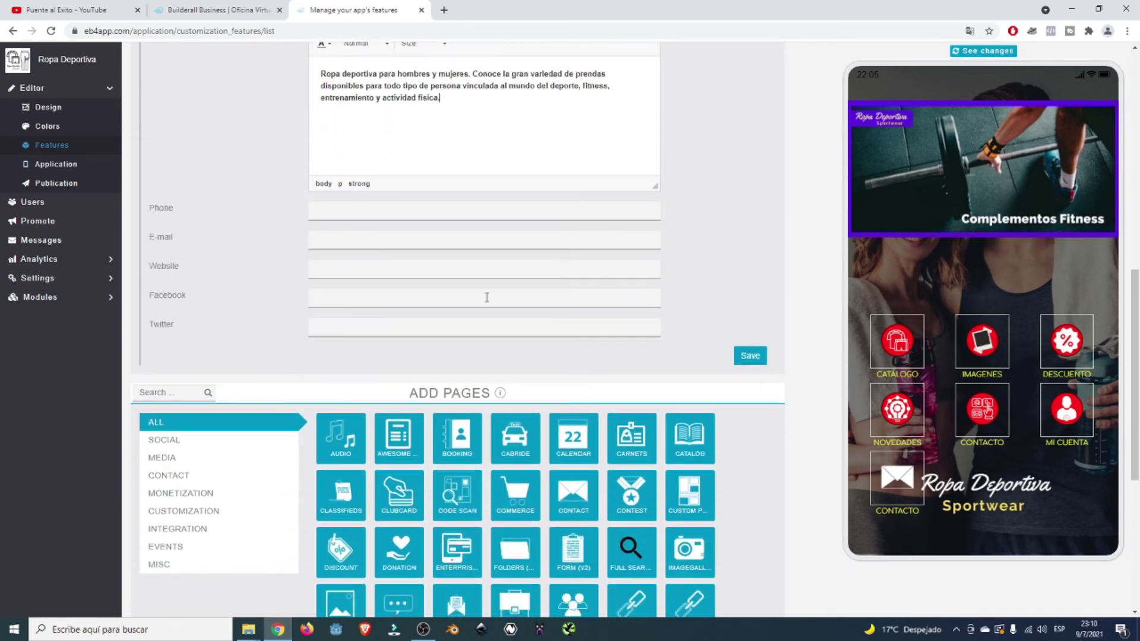
left_click(418, 212)
type("0054")
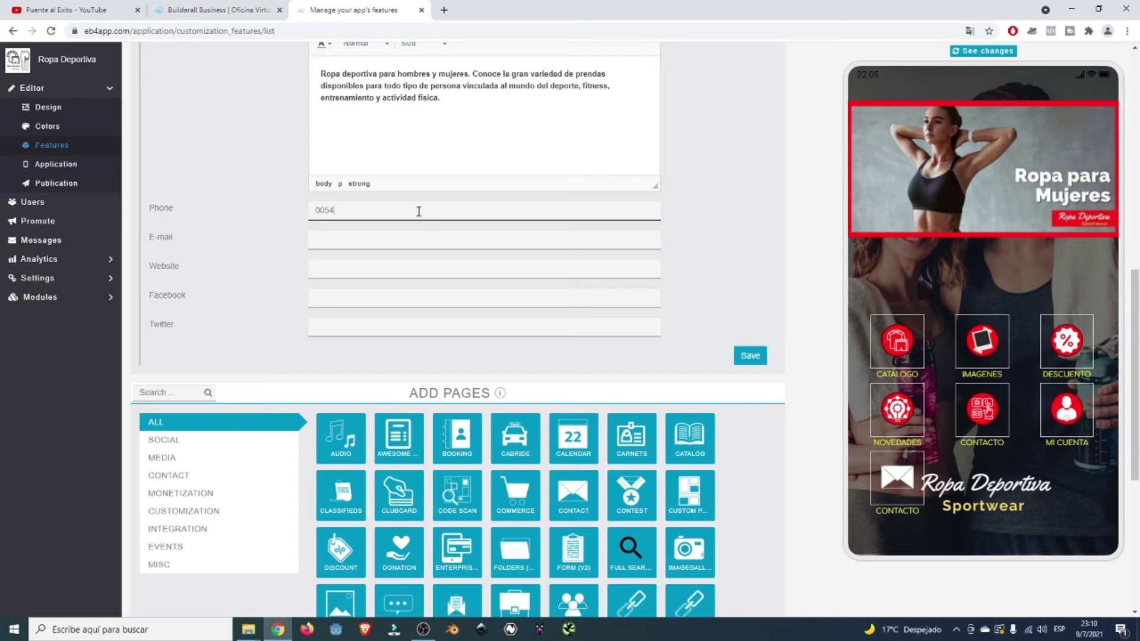
type("1112345678")
left_click(404, 236)
type("mico")
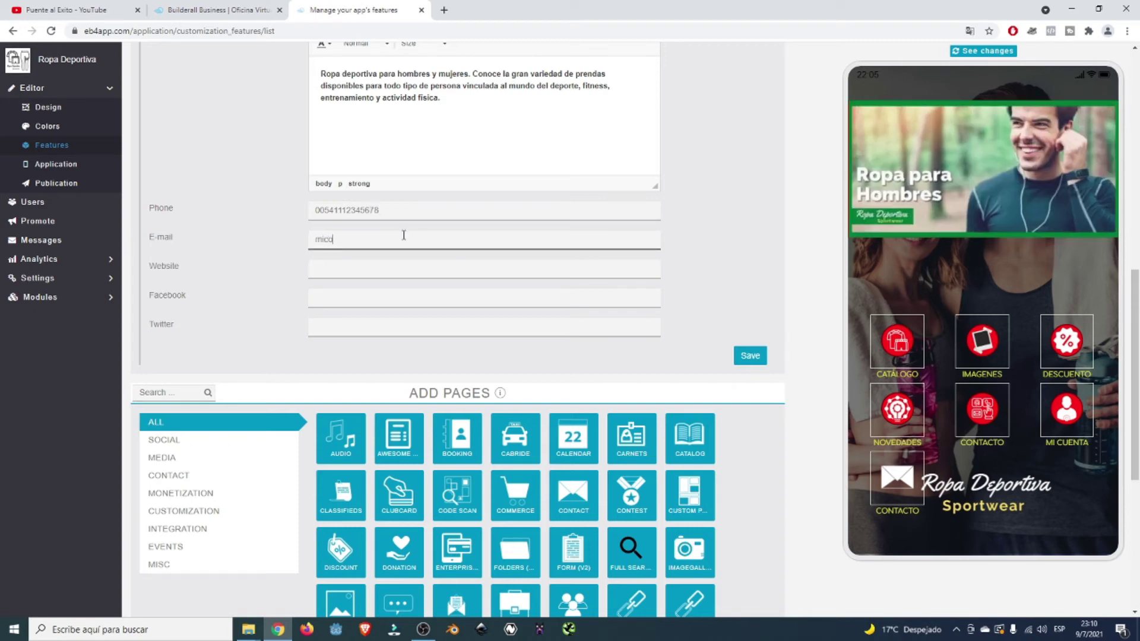
type("rreo@")
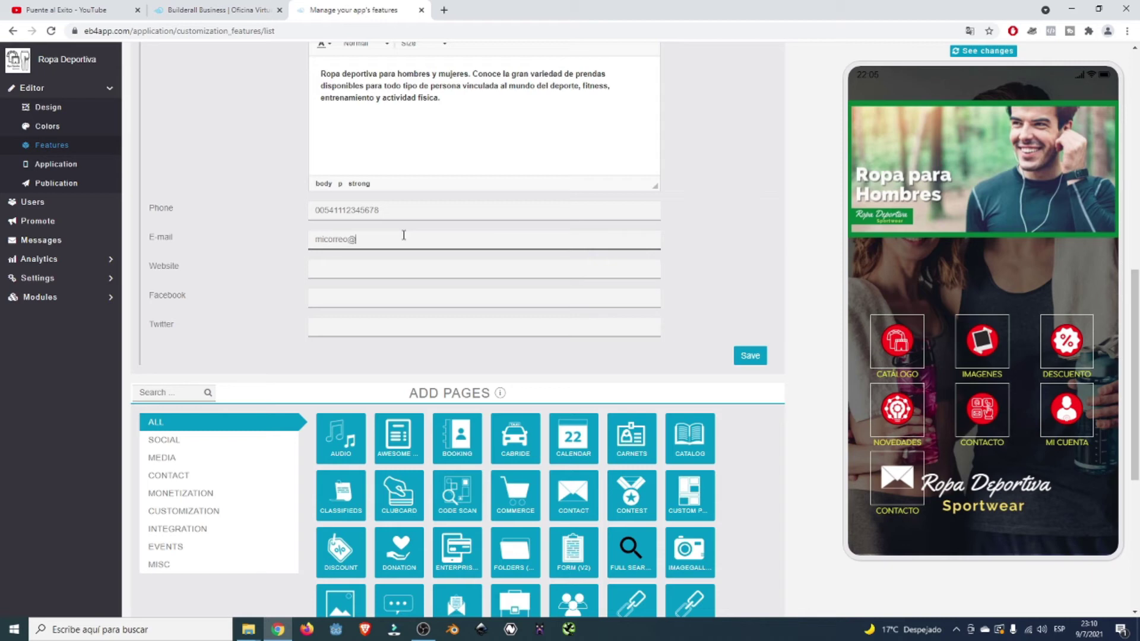
type("midominio.com")
left_click(381, 271)
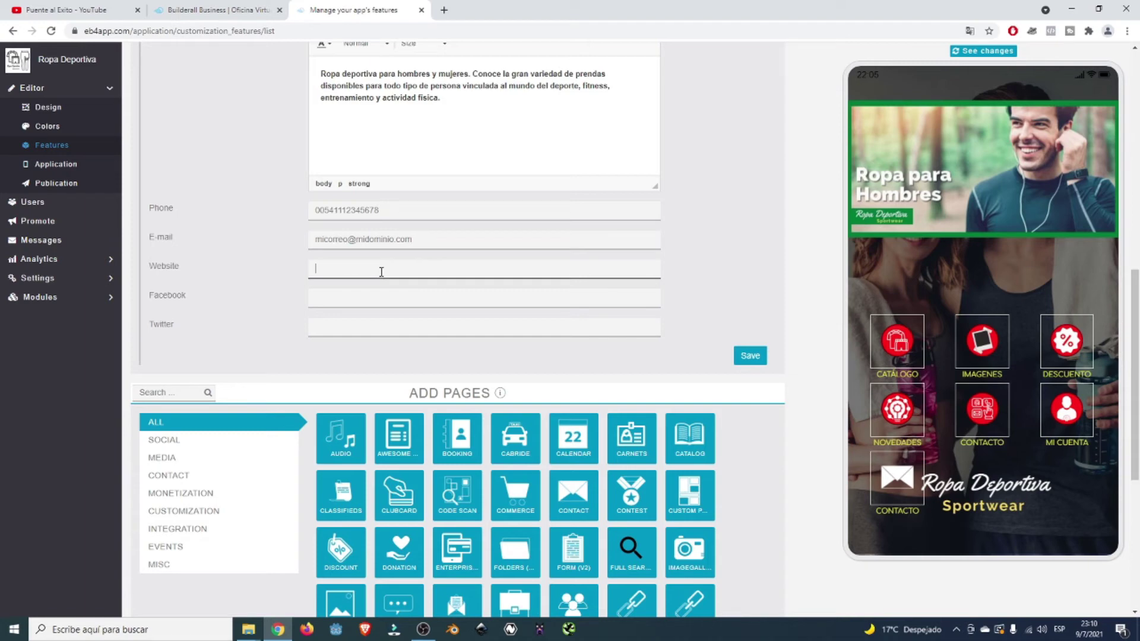
type("http")
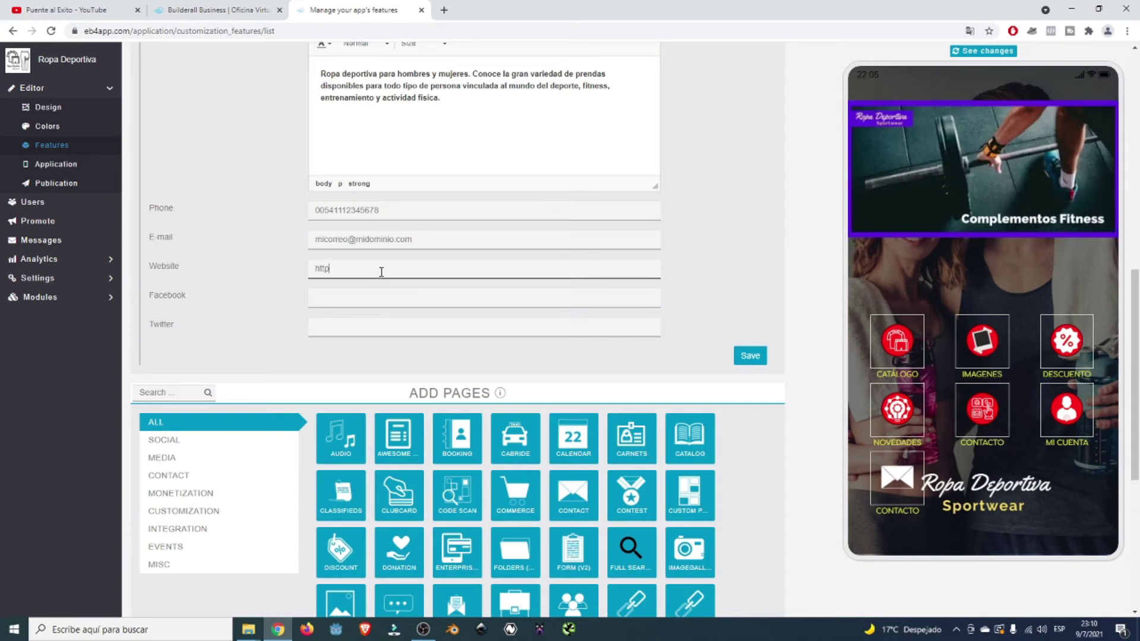
type("s://misitioweb")
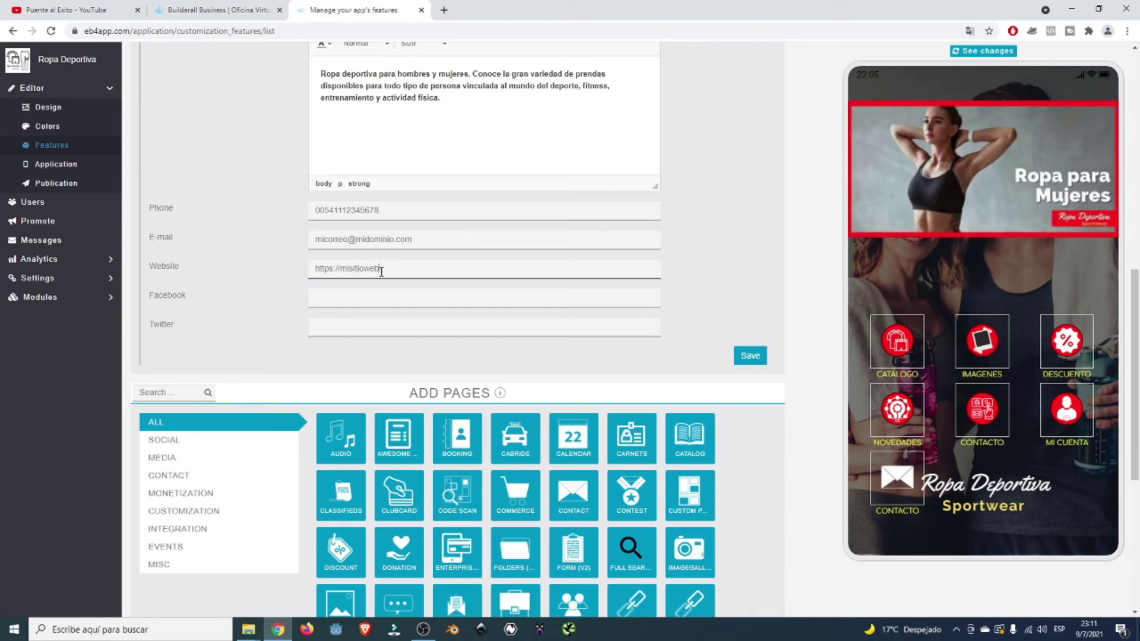
type(".com")
left_click(352, 297)
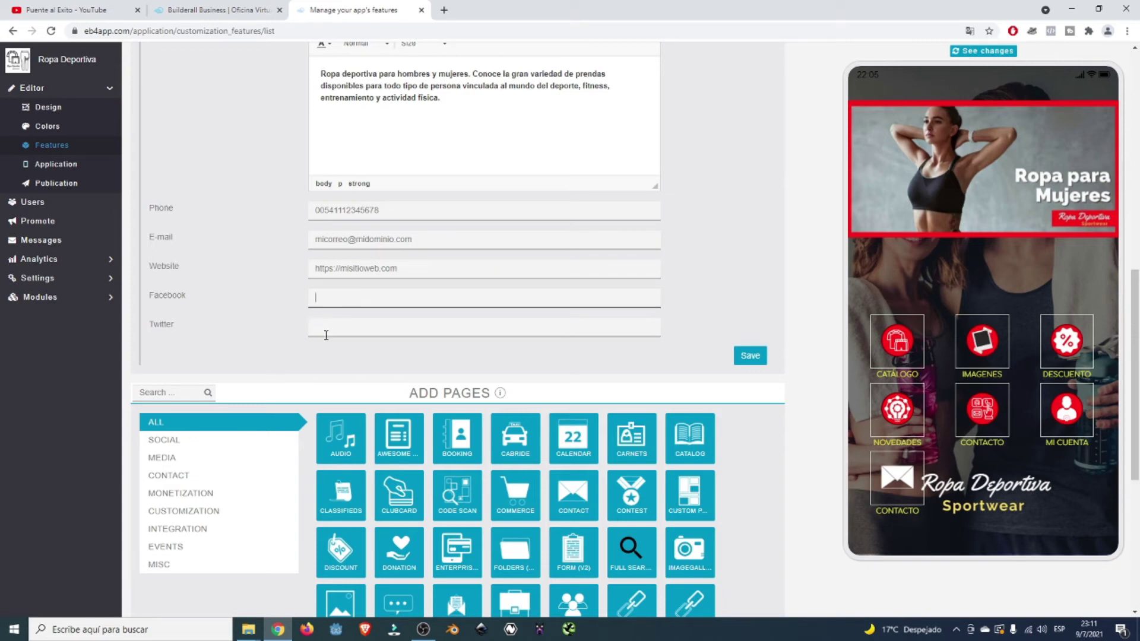
left_click(325, 330)
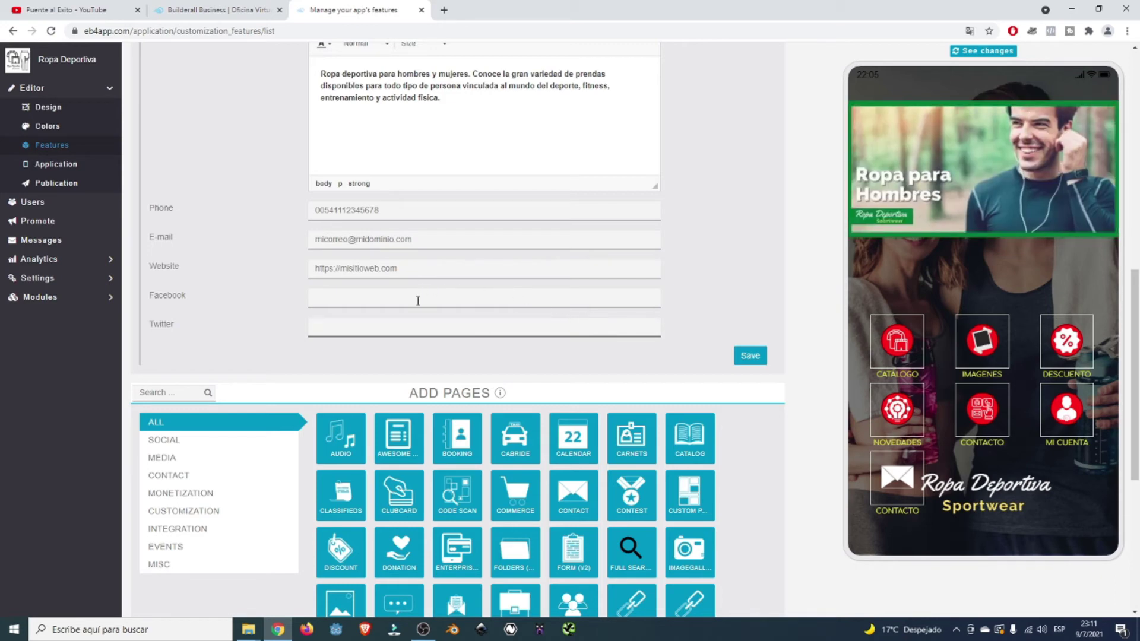
scroll(418, 300, "up", 1)
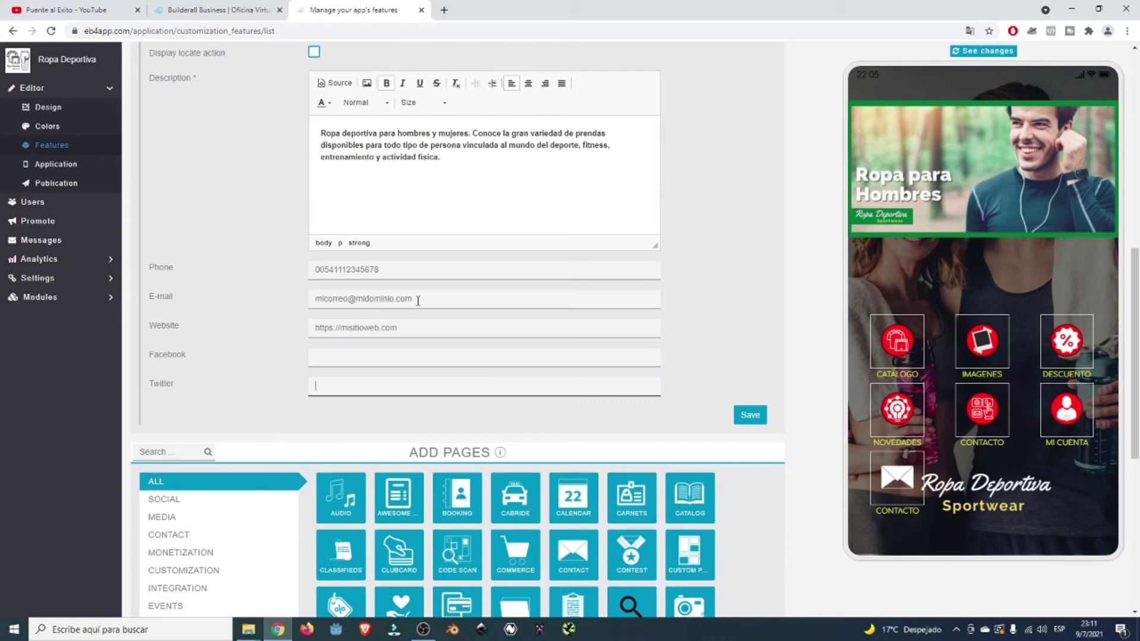
- Add a 'Siguenos en Instagram:' line with the store's Instagram handle below the description
left_click(369, 177)
key("BackSpace")
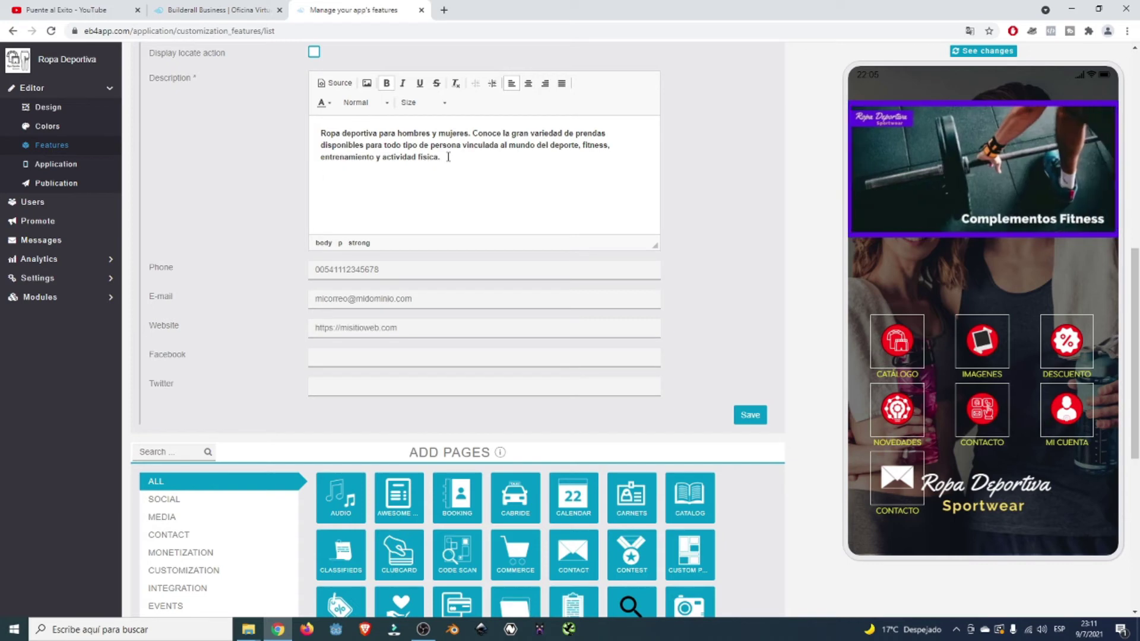
type("Instagram")
type("Siguenos ")
type("en ")
type(": ")
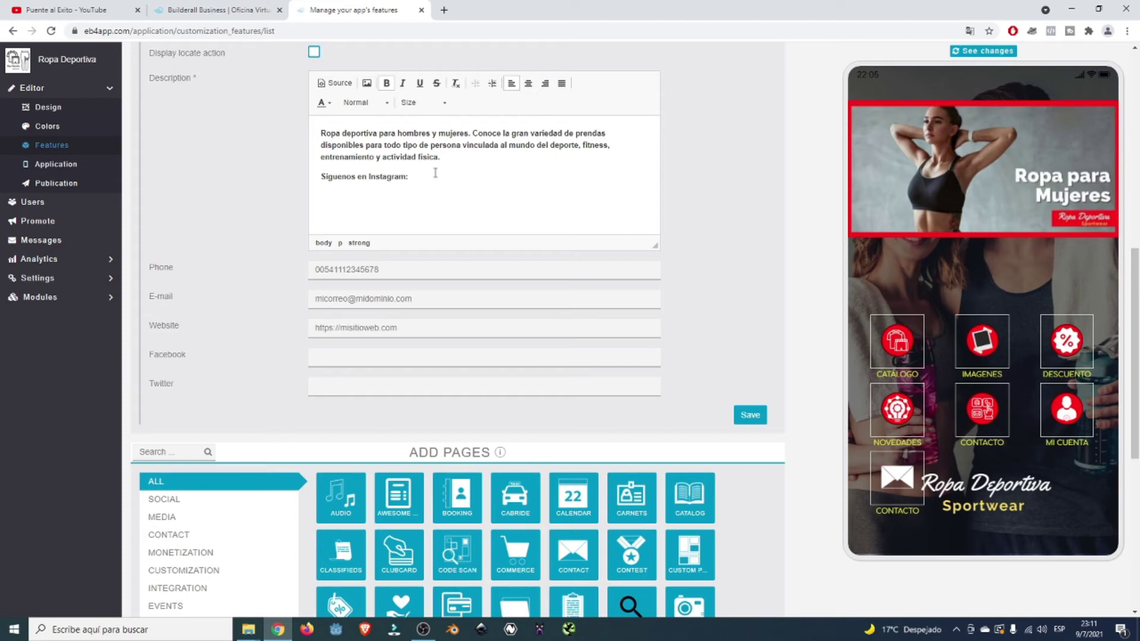
type("@ropadeportivasportwear")
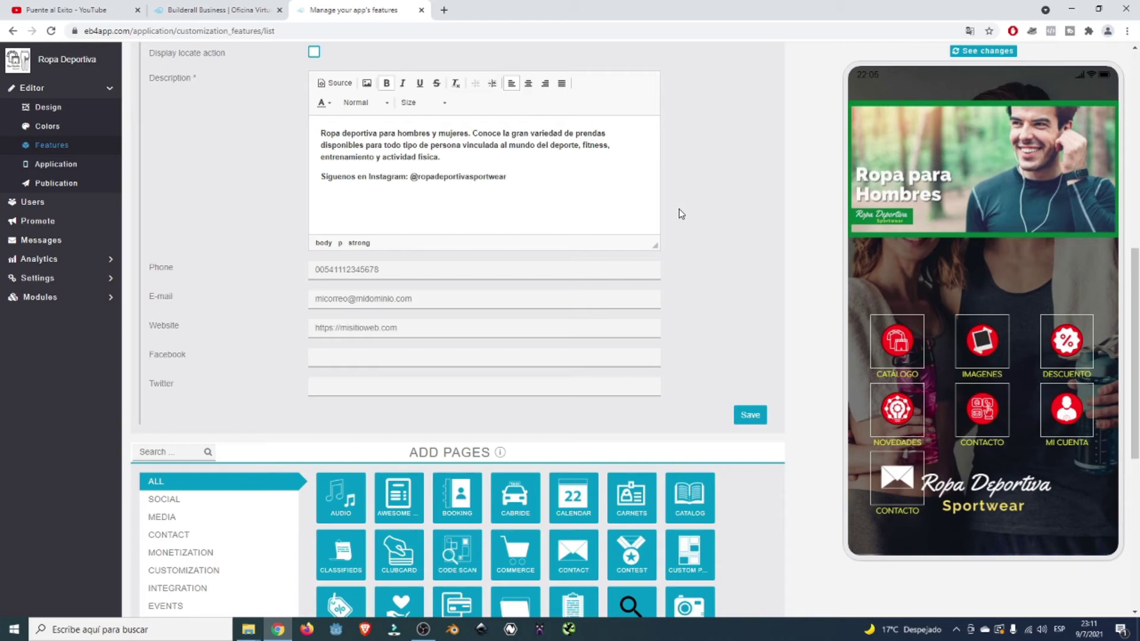
scroll(682, 214, "up", 3)
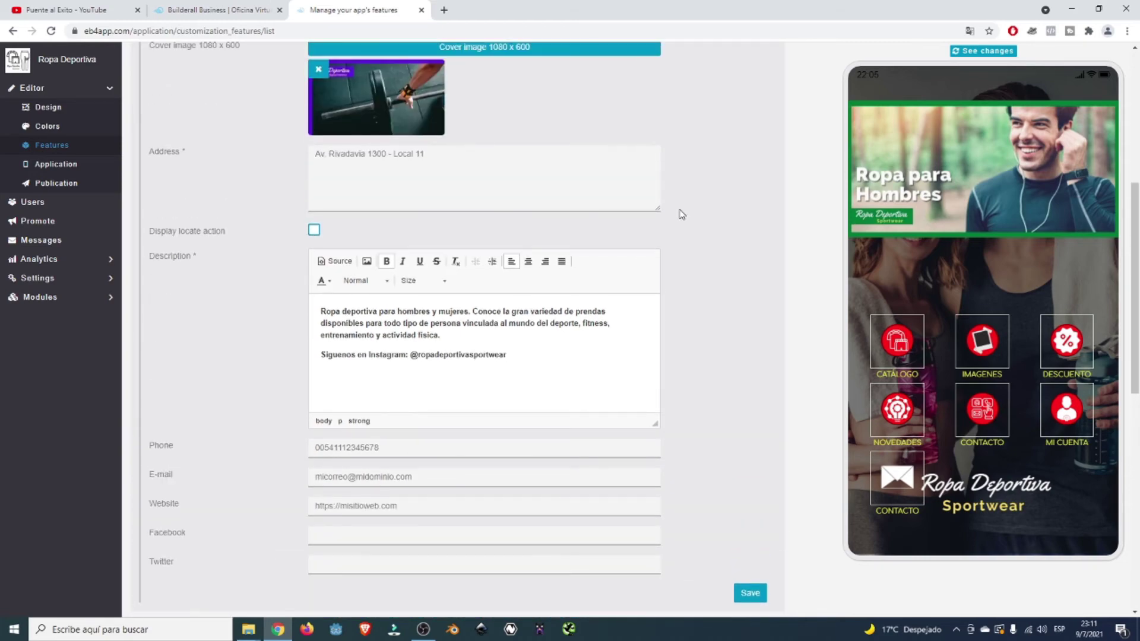
scroll(680, 215, "up", 2)
scroll(679, 214, "down", 5)
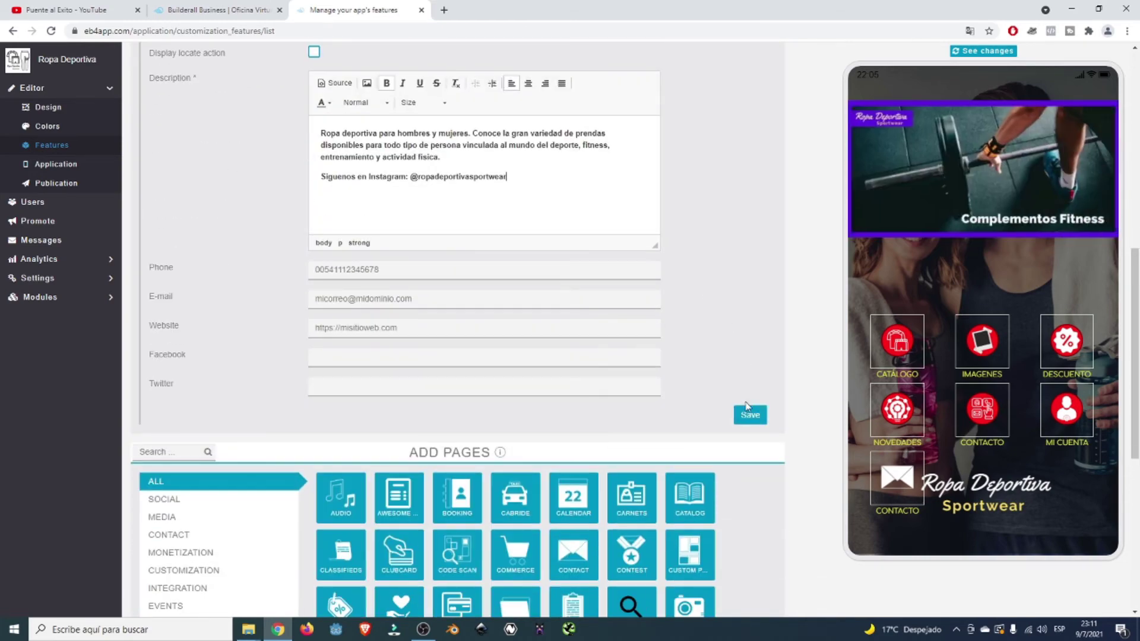
- Save the Contact page details and review them in the phone preview
left_click(748, 414)
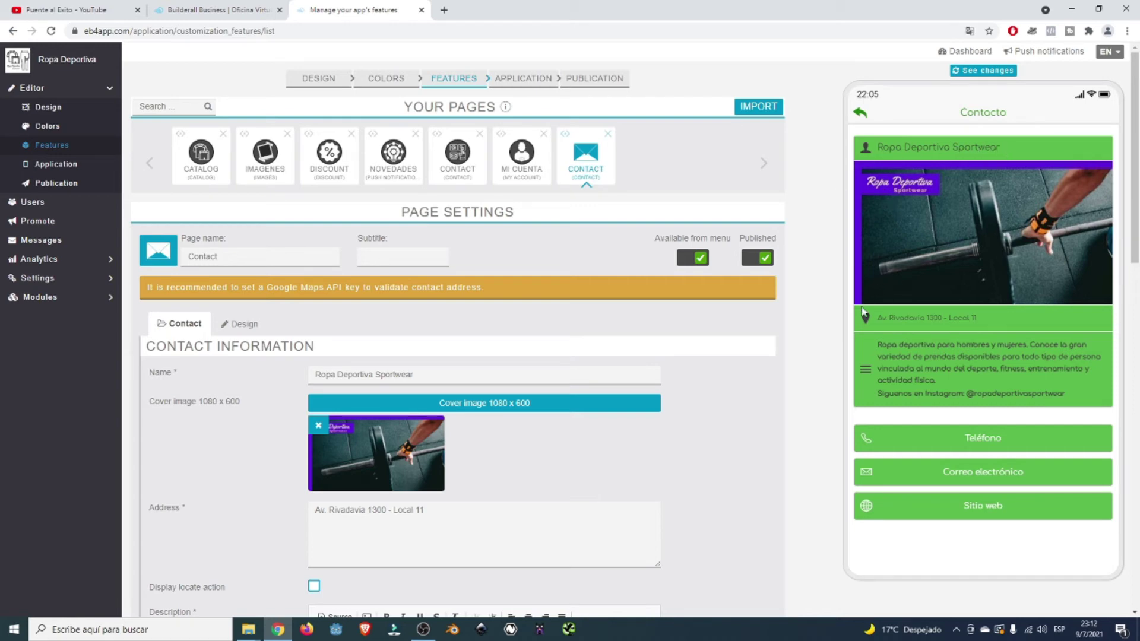
scroll(992, 319, "down", 1)
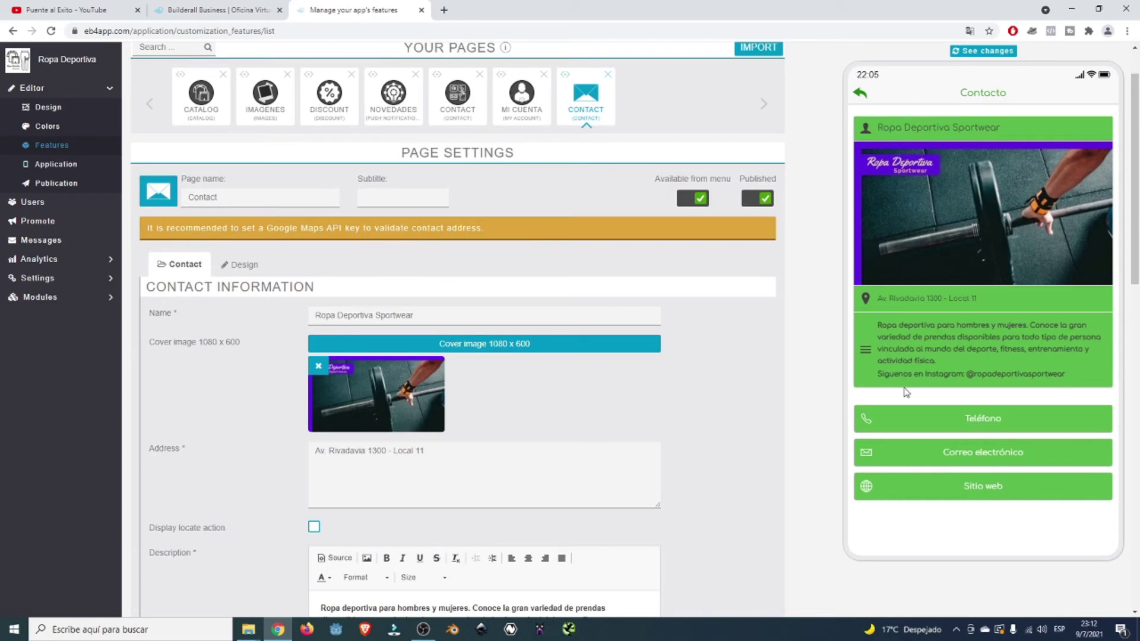
scroll(1013, 398, "down", 2)
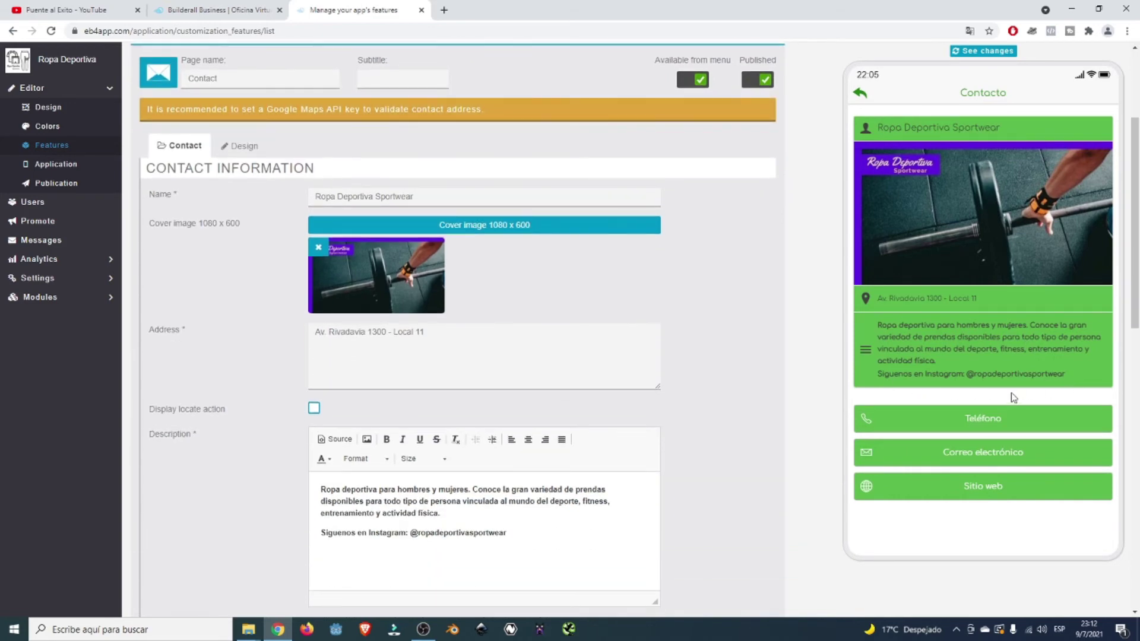
scroll(1013, 397, "down", 1)
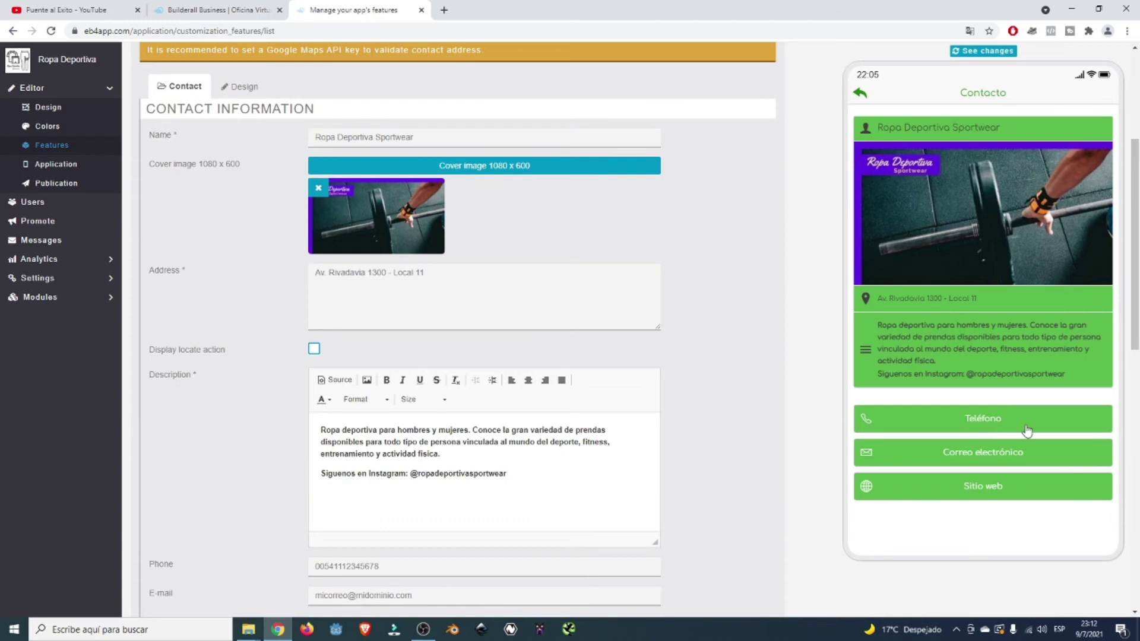
- Reopen the Contacto page from the preview home screen, then bring up the page's Design settings
left_click(859, 93)
scroll(800, 333, "up", 3)
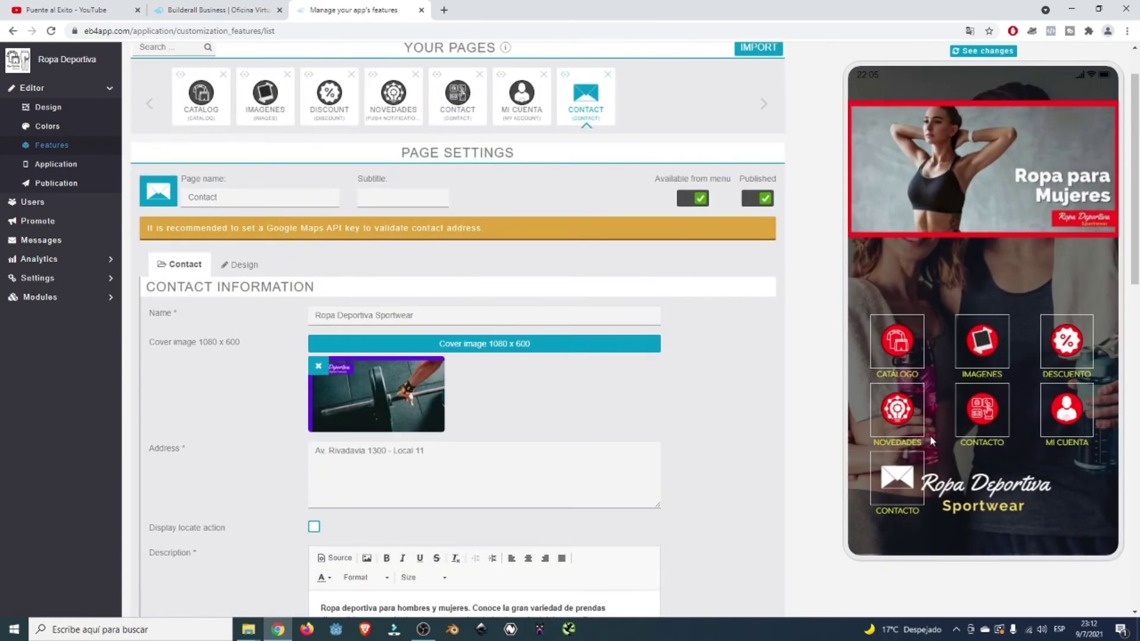
left_click(996, 415)
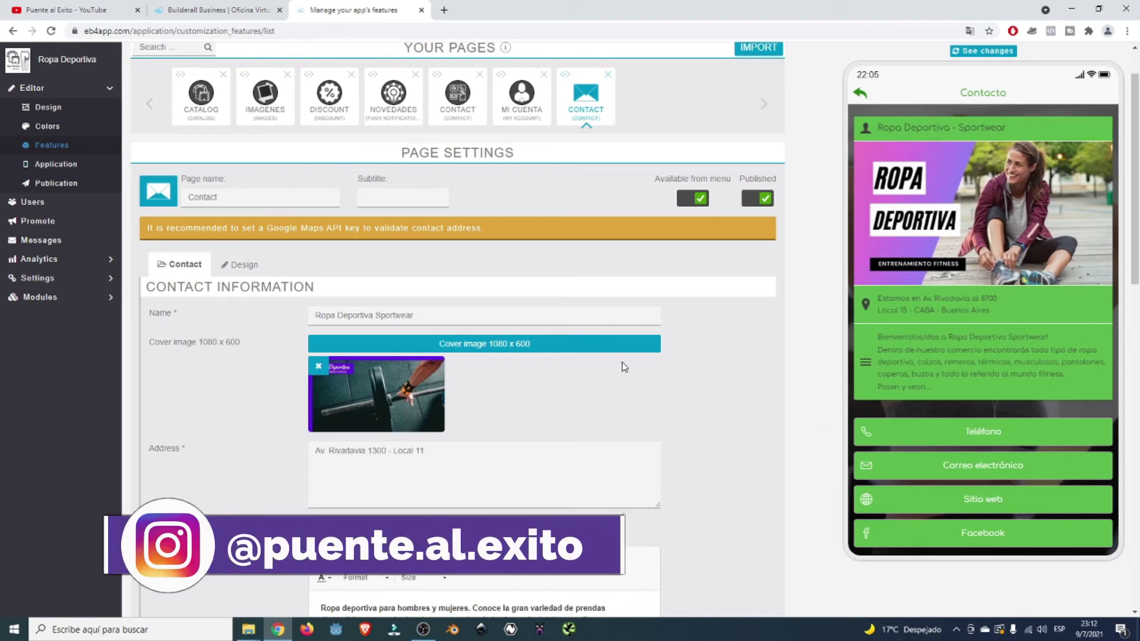
scroll(457, 339, "down", 1)
left_click(236, 206)
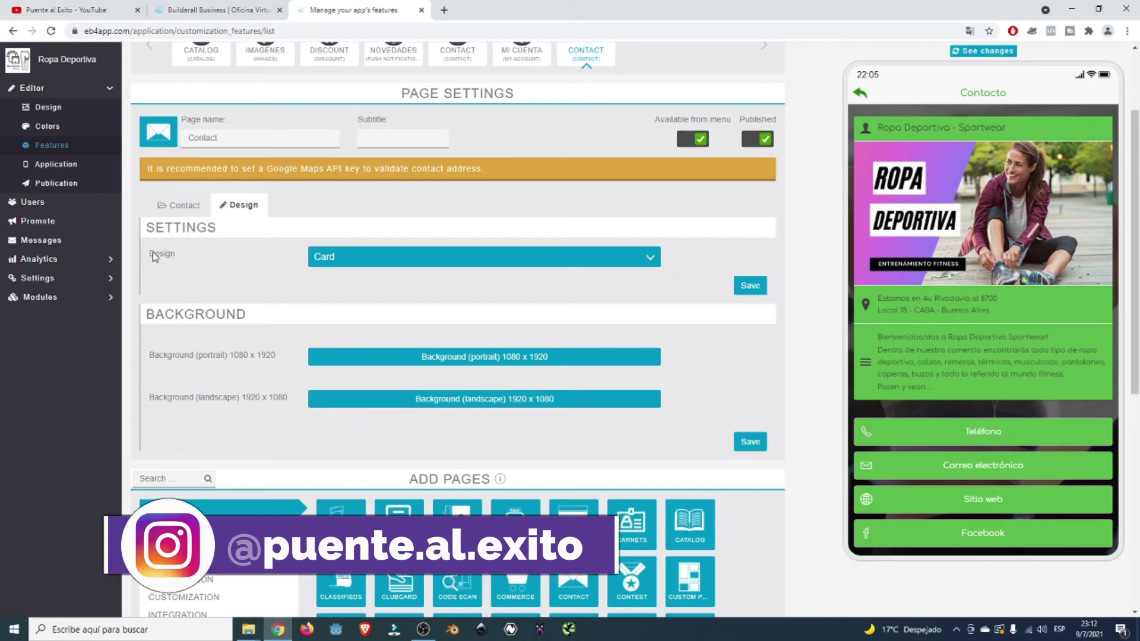
- Switch the Contact page's design layout from Card to List and save it
left_click(649, 256)
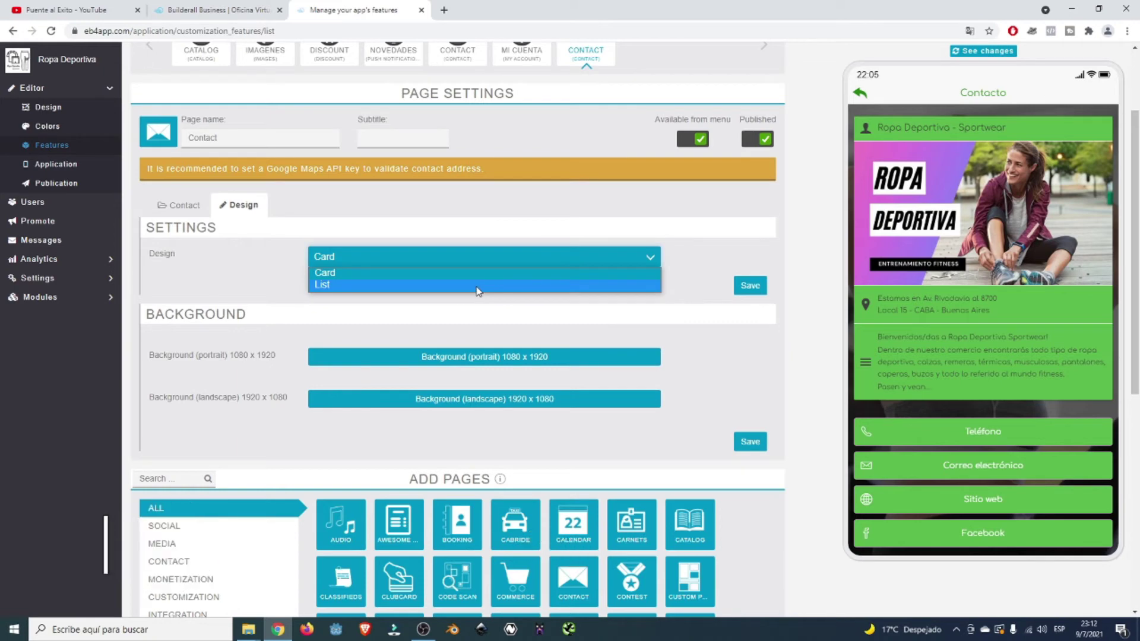
left_click(348, 285)
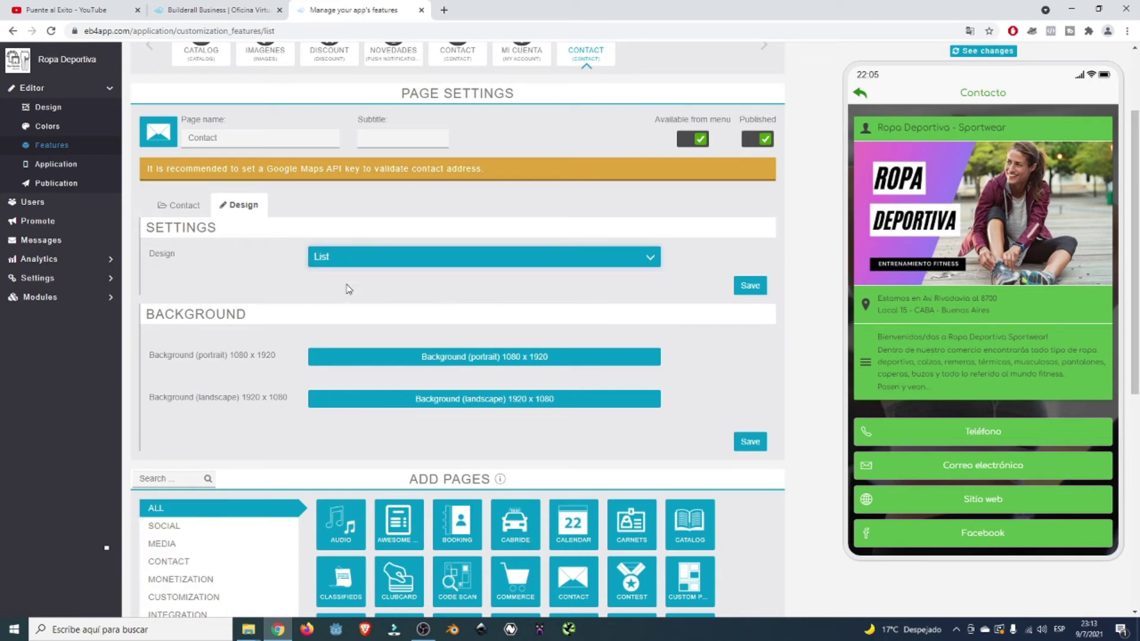
left_click(744, 287)
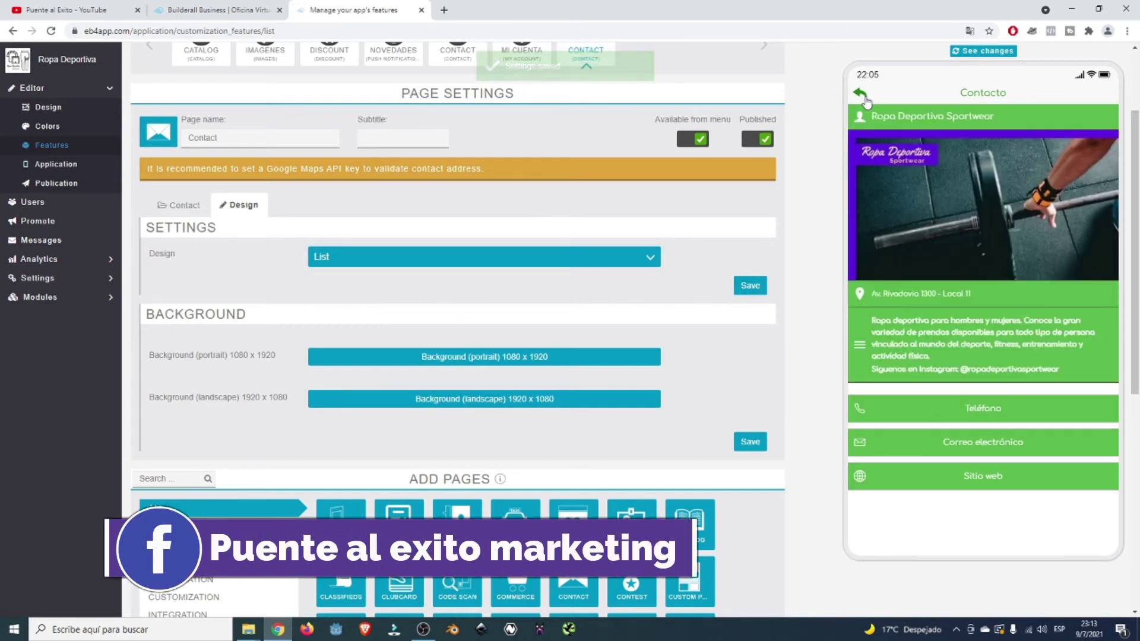
- Refresh the phone preview and open the Contacto page to see the List layout
left_click(862, 95)
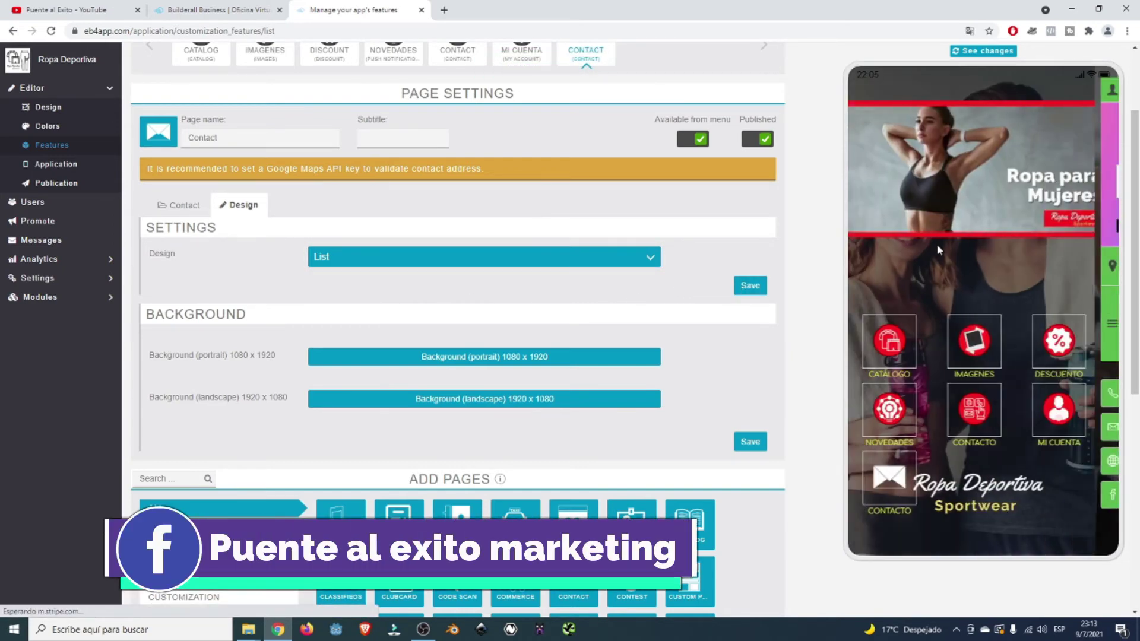
left_click(976, 53)
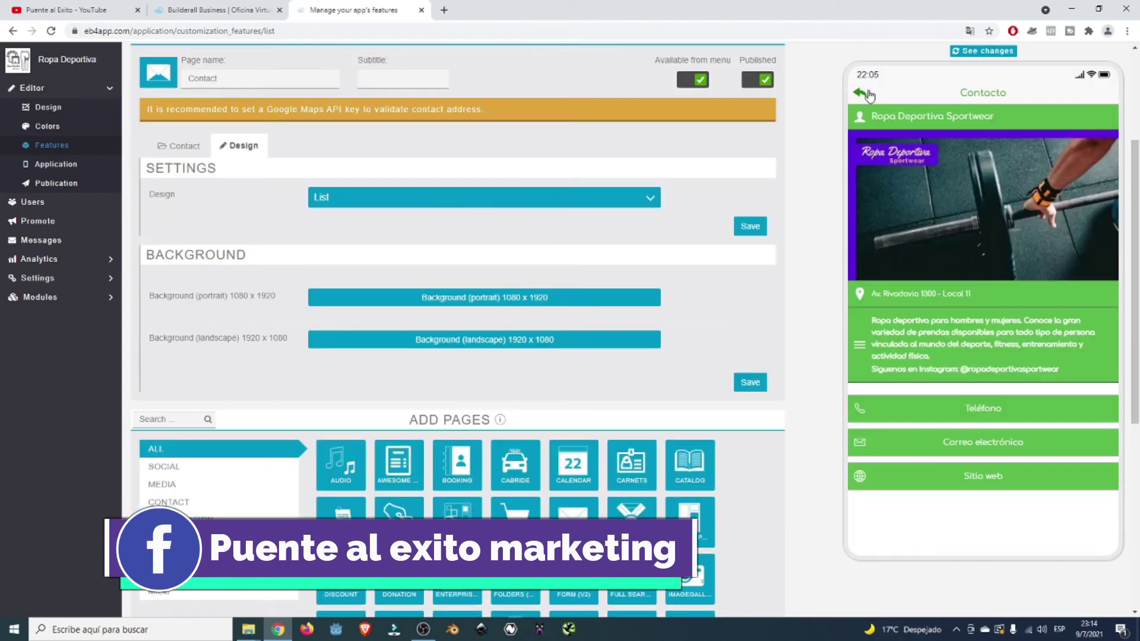
left_click(867, 93)
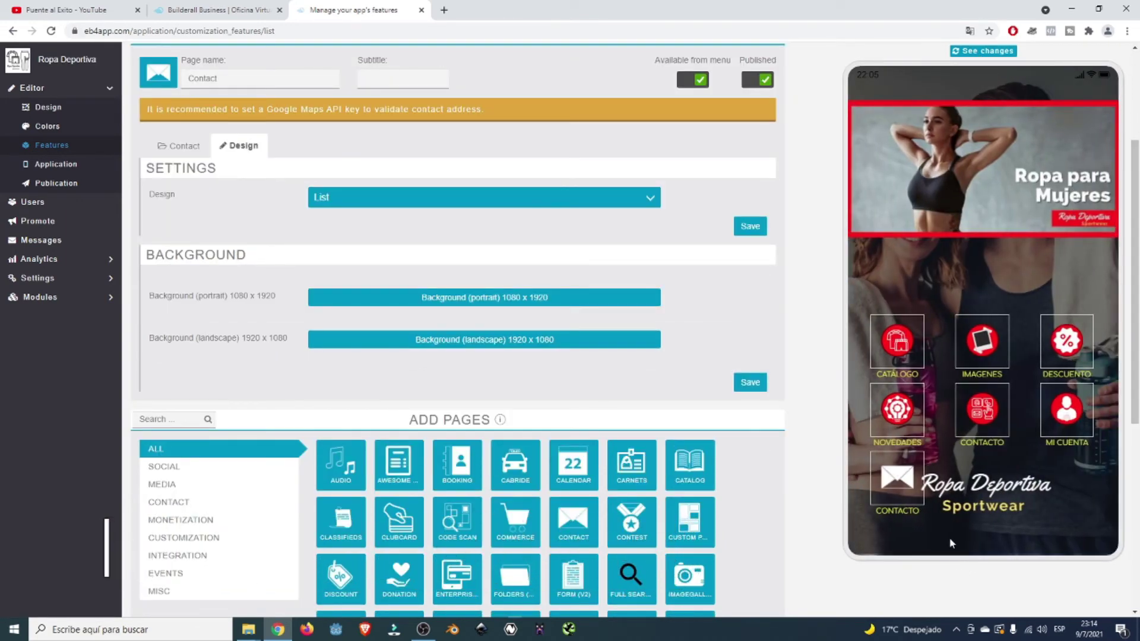
left_click(910, 505)
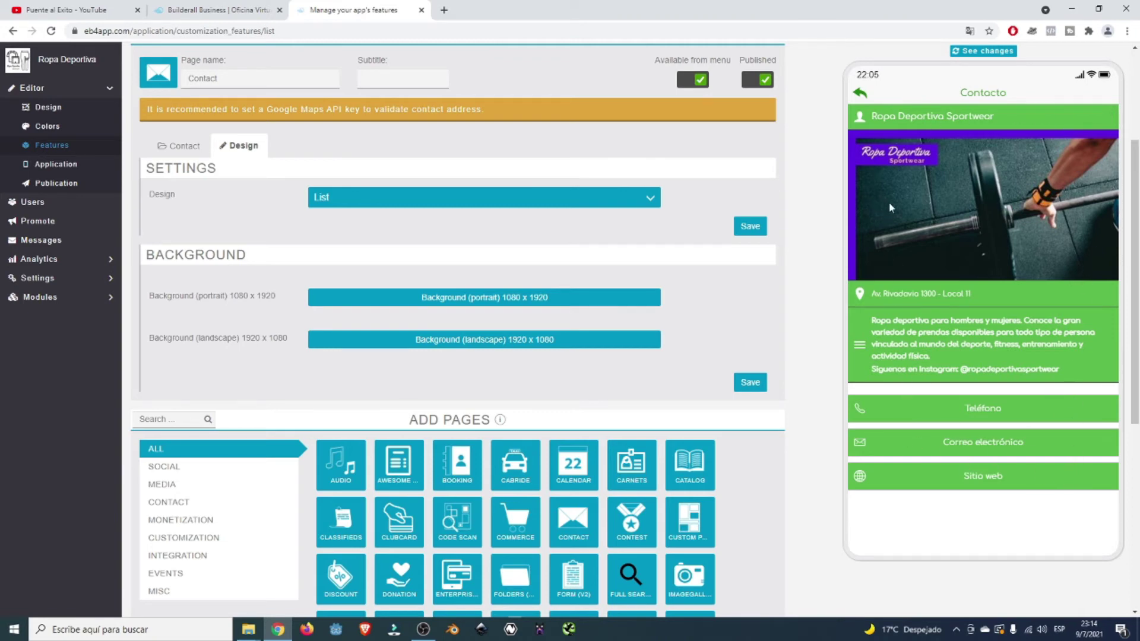
left_click(859, 94)
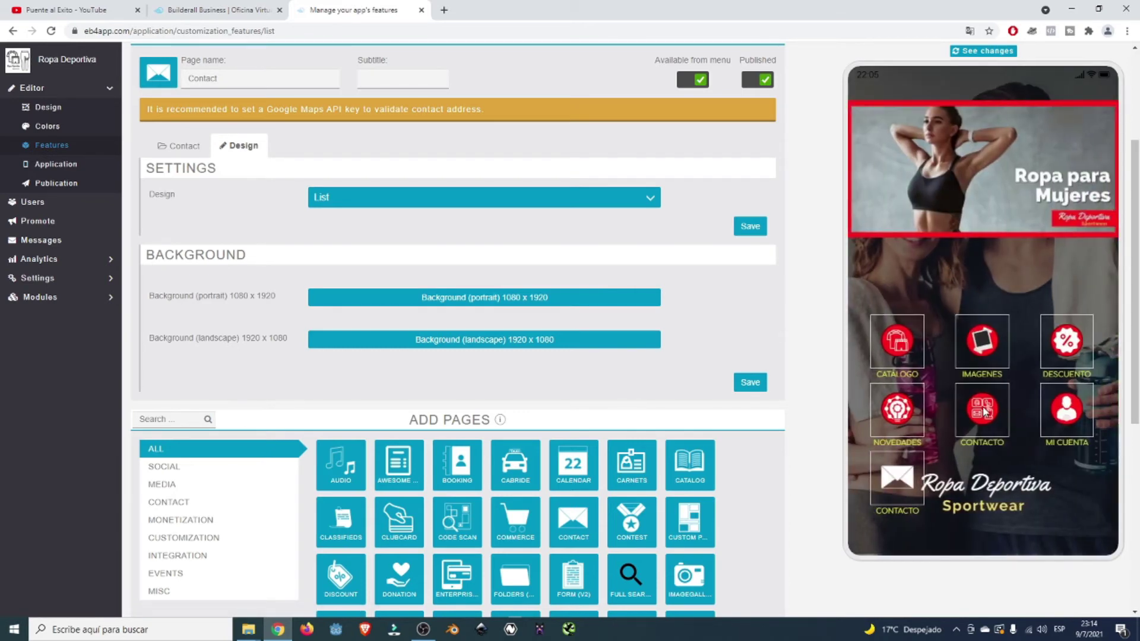
left_click(983, 409)
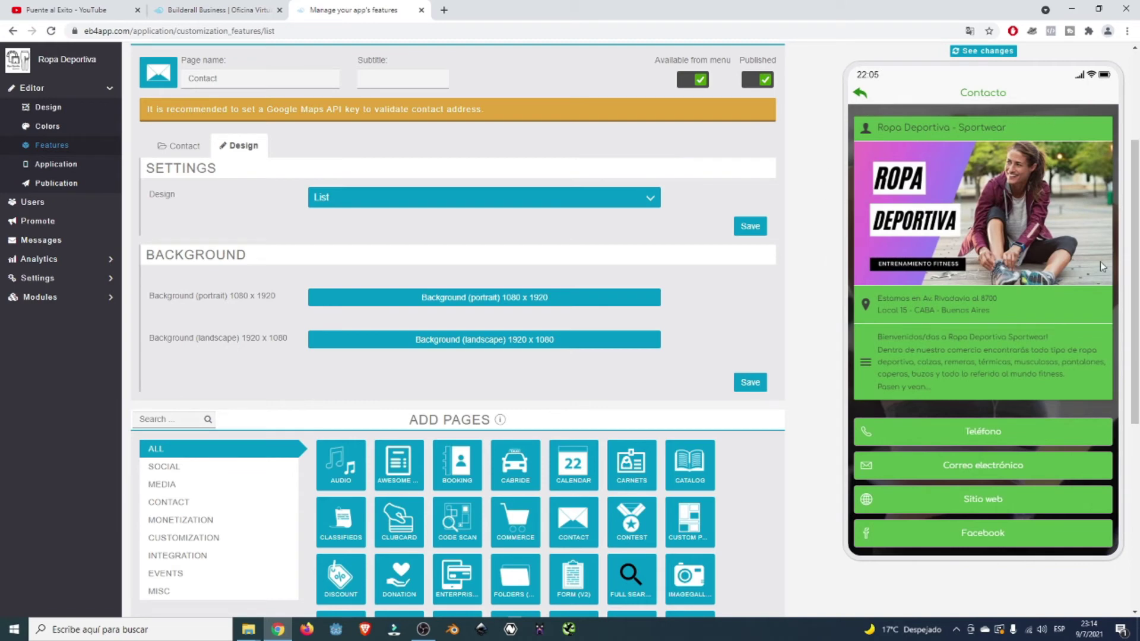
- Recheck the Contacto page, then return the preview home and scroll the editor to the top
scroll(1099, 261, "down", 3)
scroll(855, 202, "up", 2)
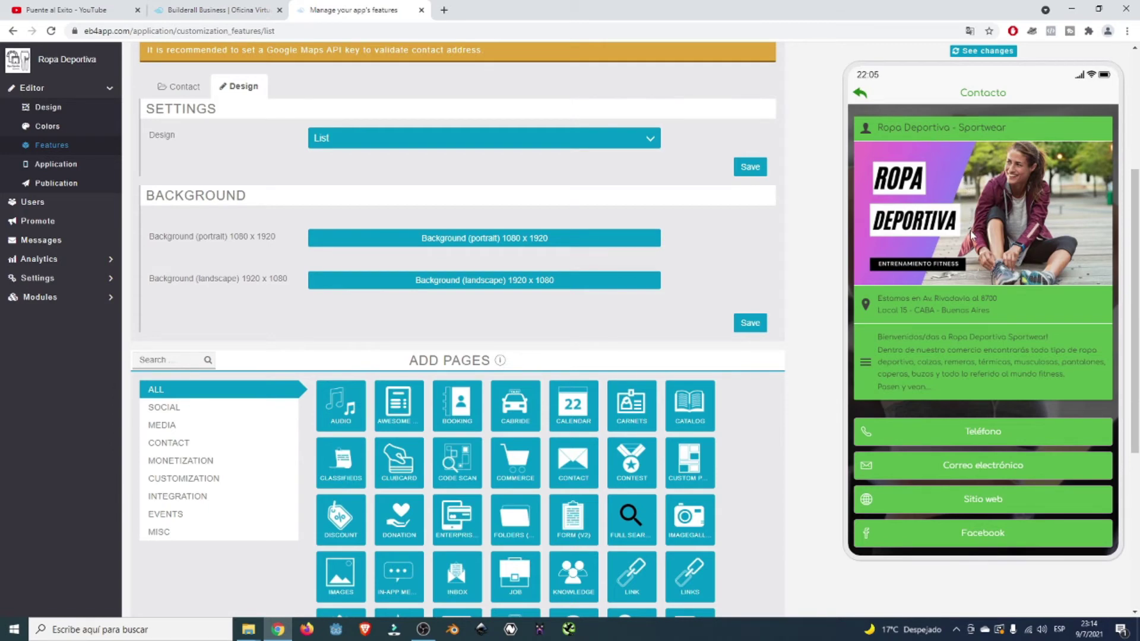
scroll(1047, 397, "down", 2)
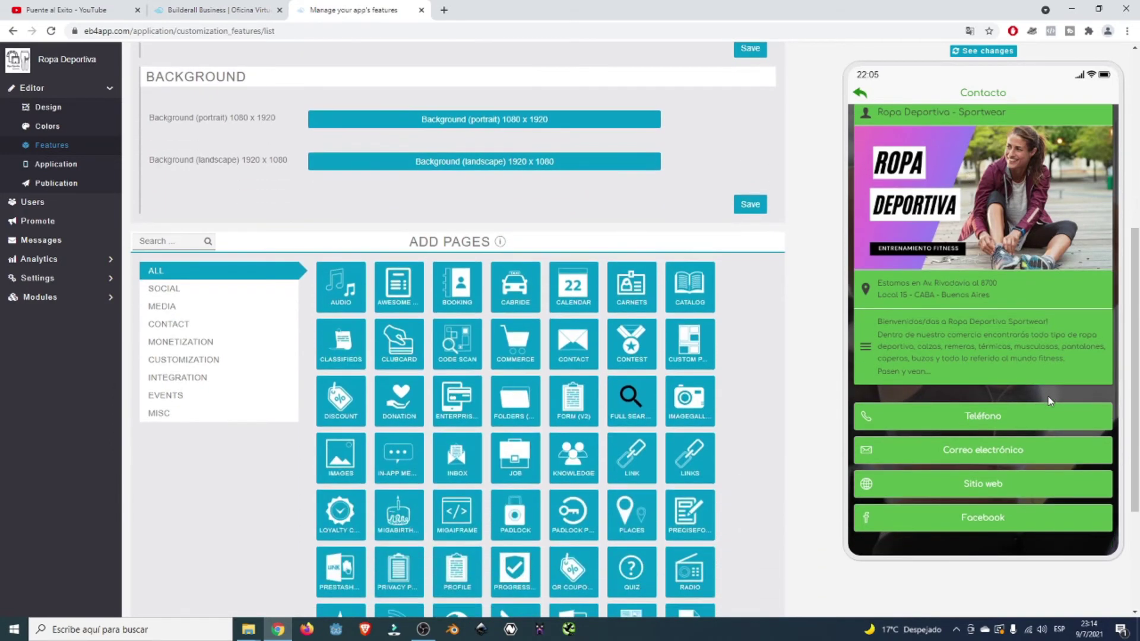
left_click(861, 93)
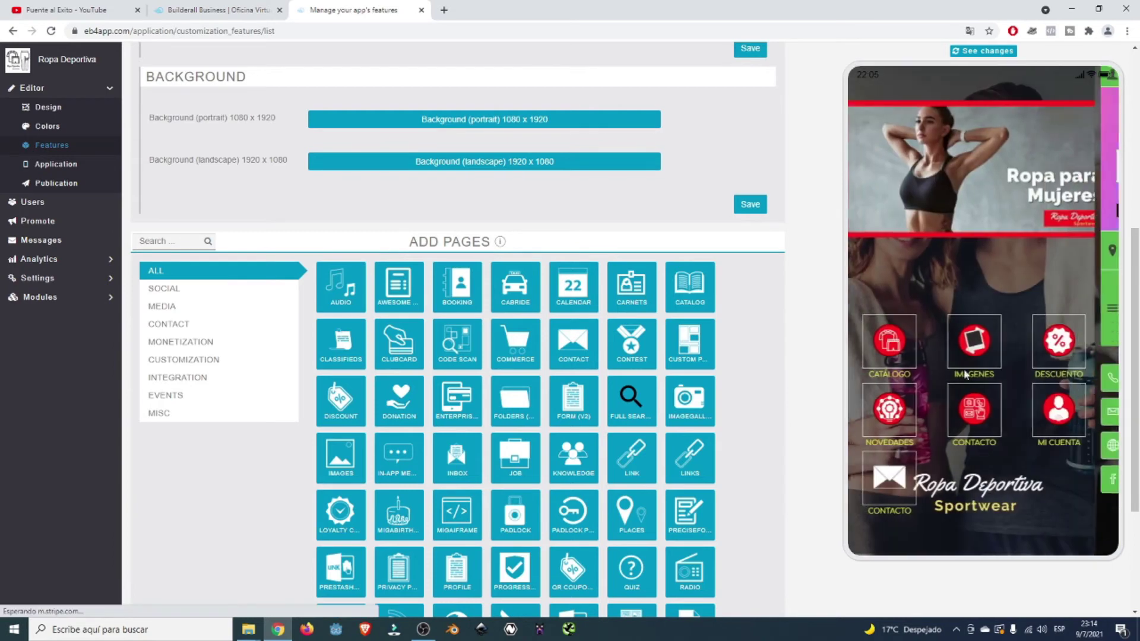
left_click(907, 486)
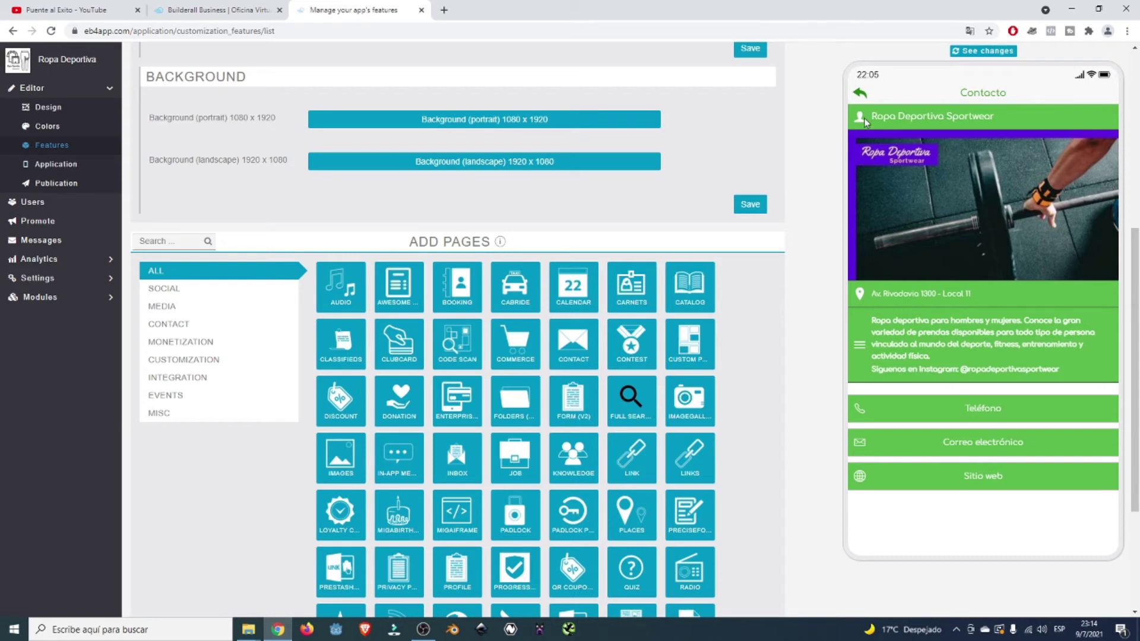
left_click(861, 94)
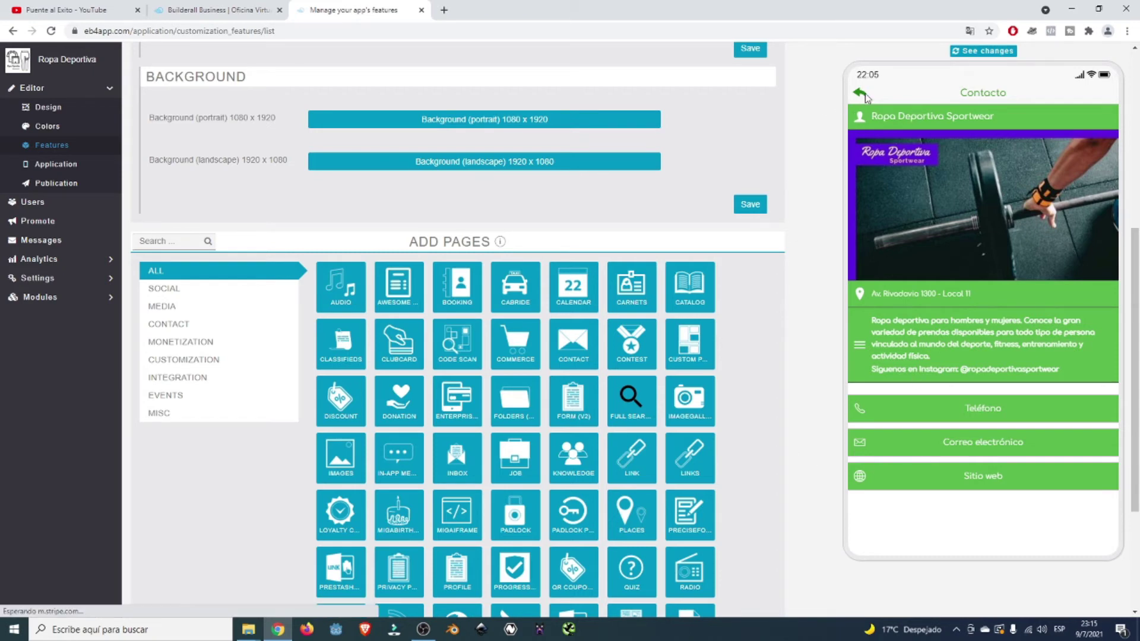
scroll(588, 215, "up", 2)
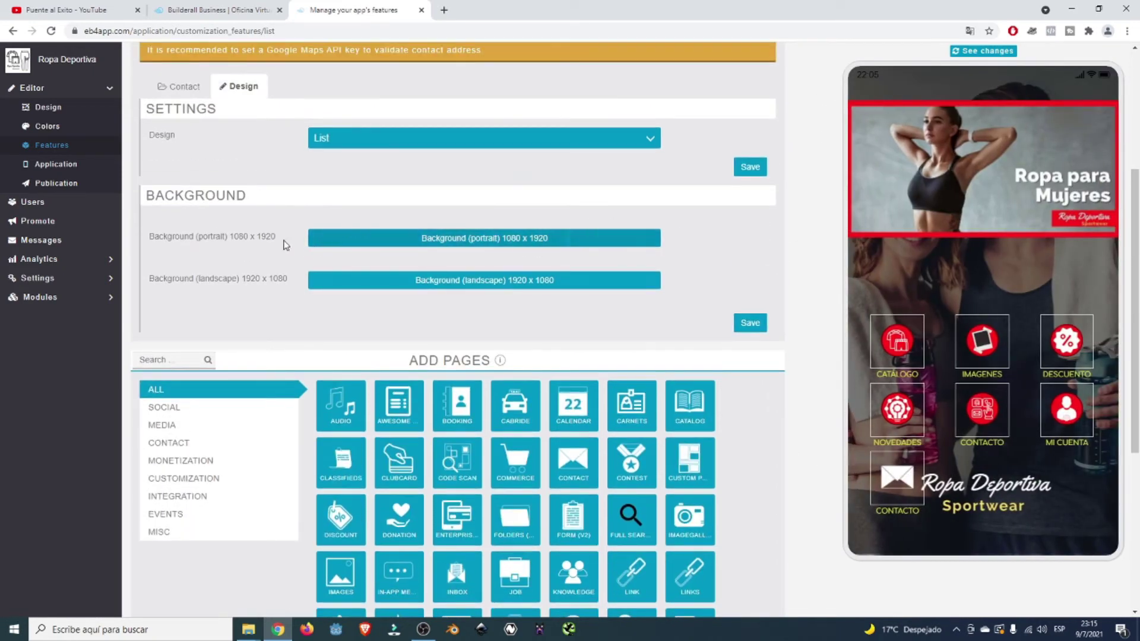
scroll(419, 209, "up", 2)
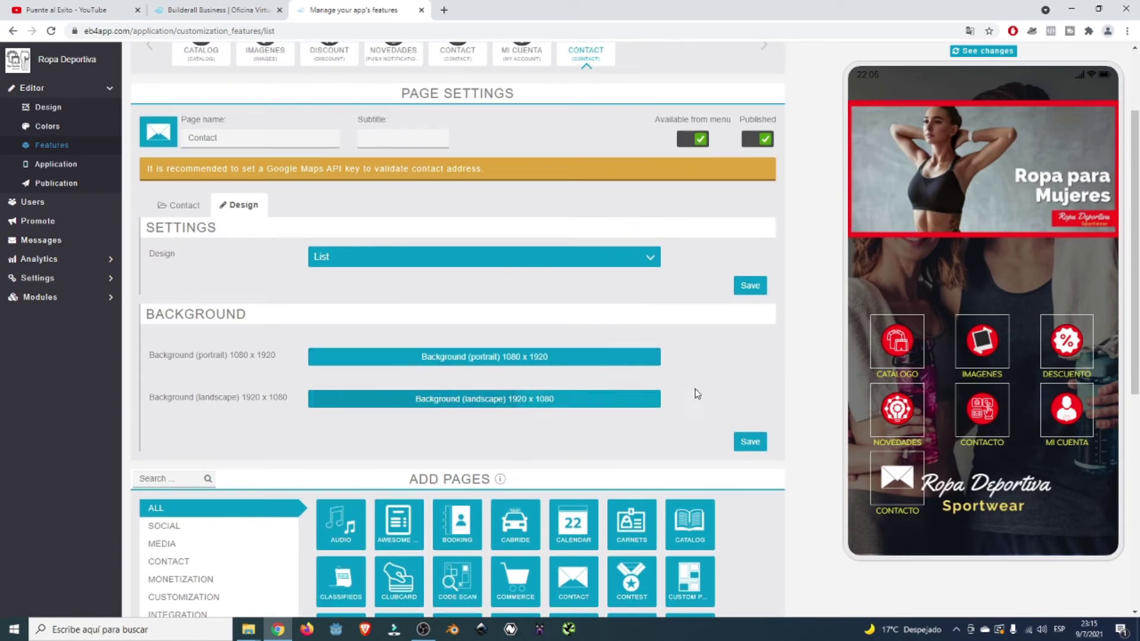
scroll(530, 381, "up", 2)
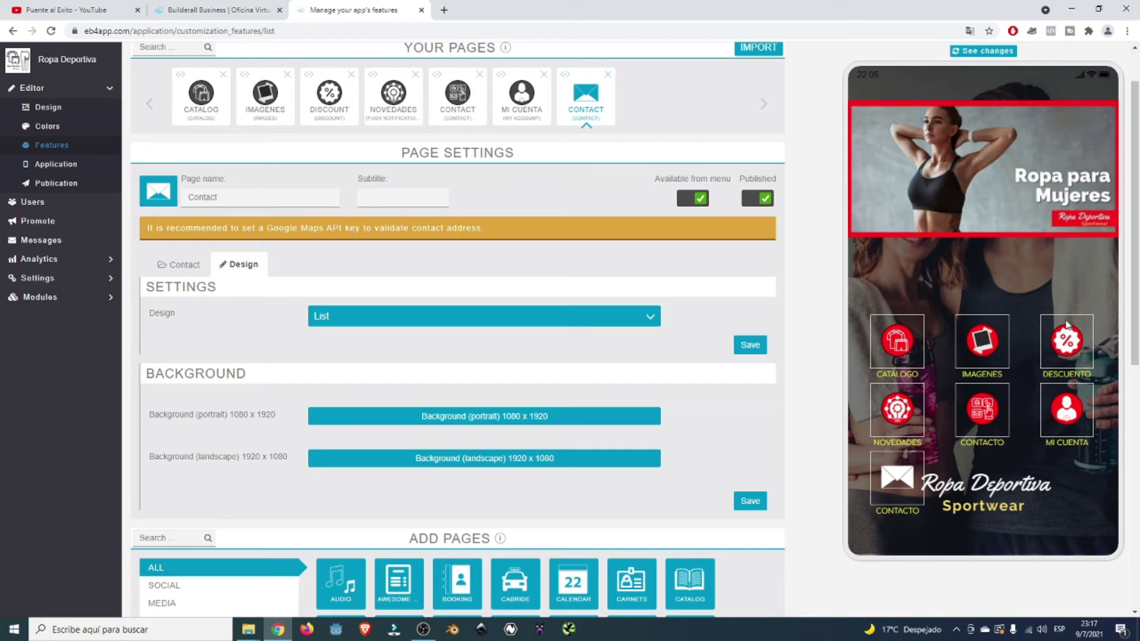
- Open the Mi cuenta page settings and check its Design options, keeping List
left_click(526, 101)
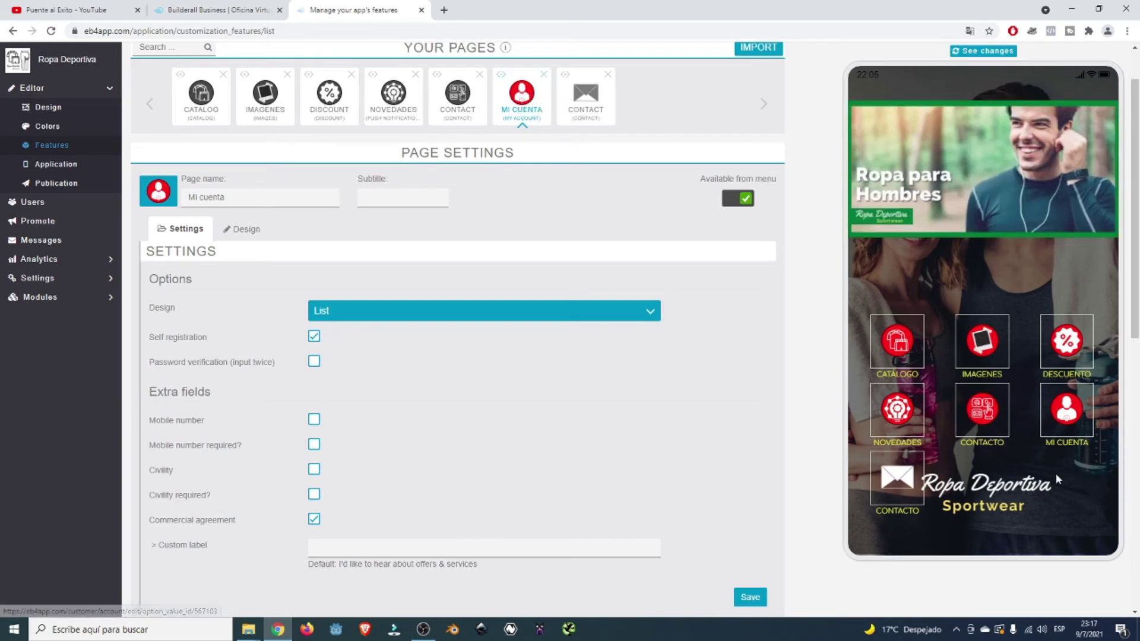
scroll(279, 273, "down", 1)
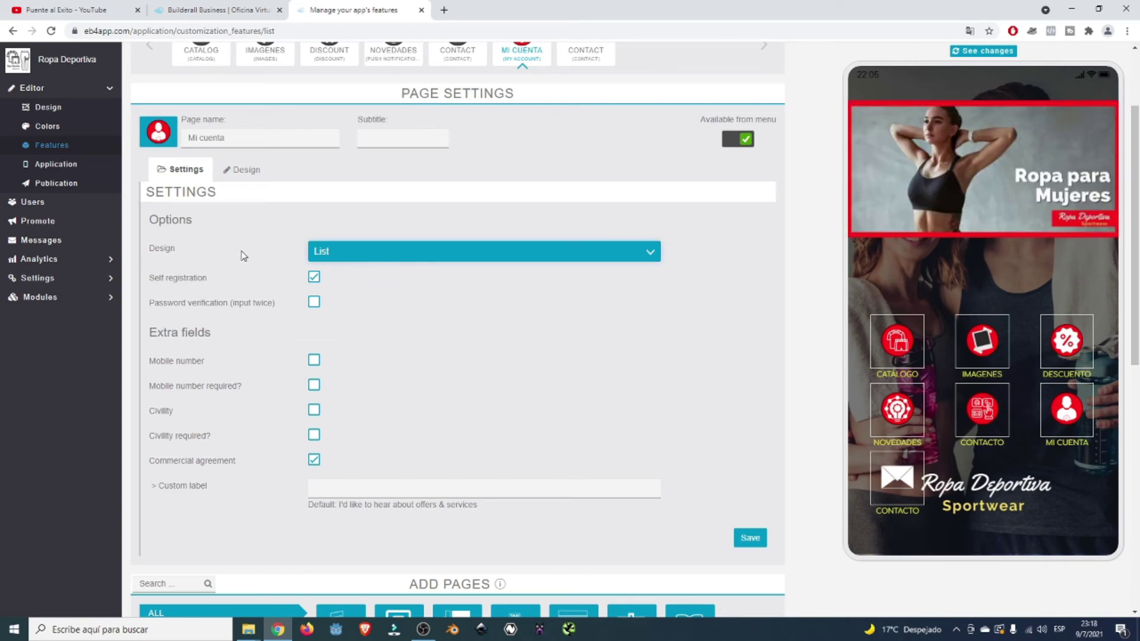
left_click(356, 252)
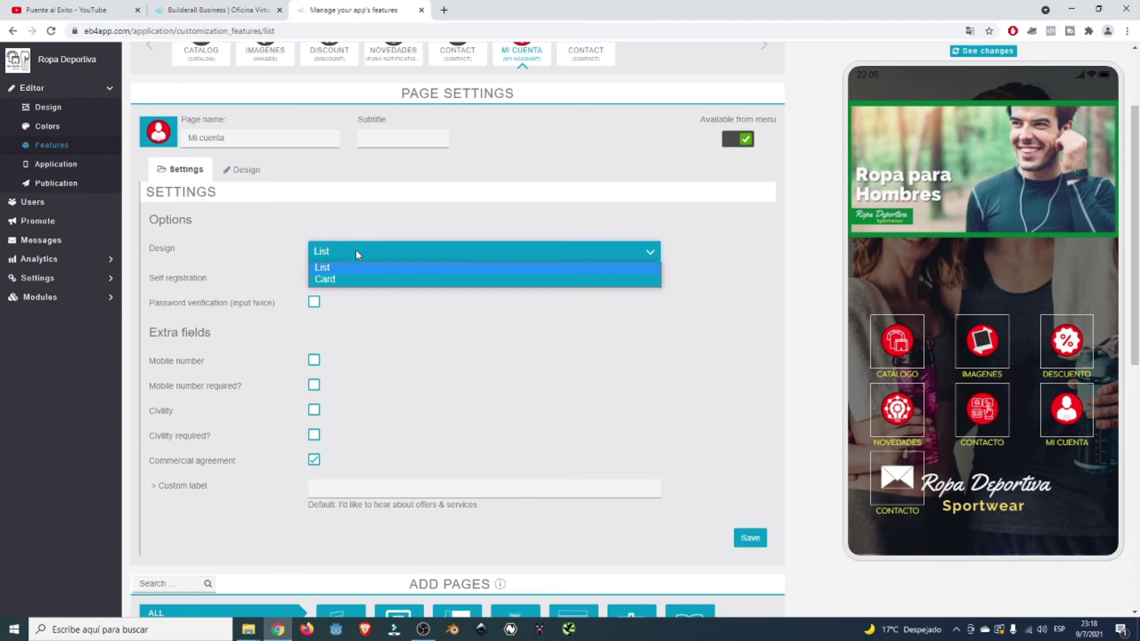
left_click(388, 228)
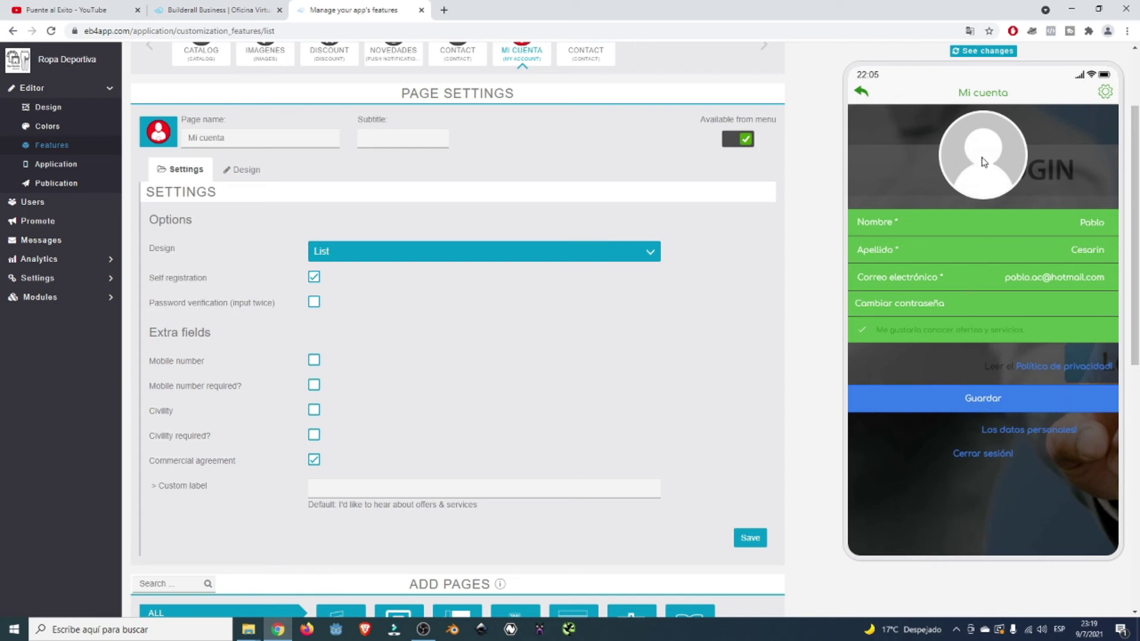
- Try the preview's profile photo option, cancel it, and bring up Mi cuenta's Design options
left_click(982, 162)
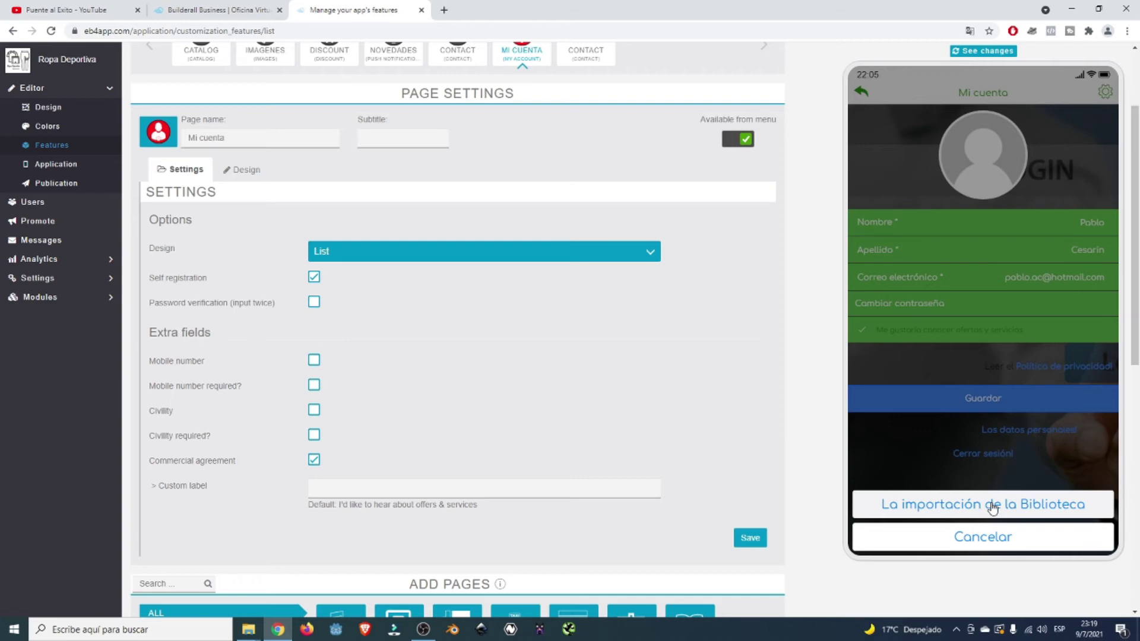
left_click(992, 542)
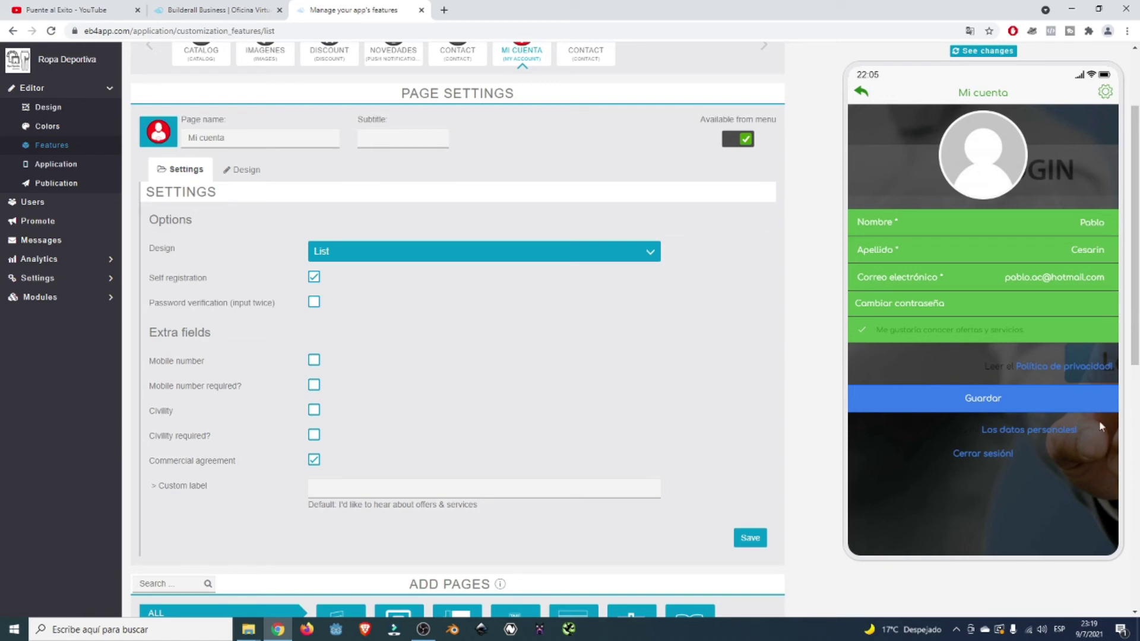
left_click(651, 255)
- Switch the Mi cuenta design to Card, save the page settings, and refresh the preview
left_click(580, 284)
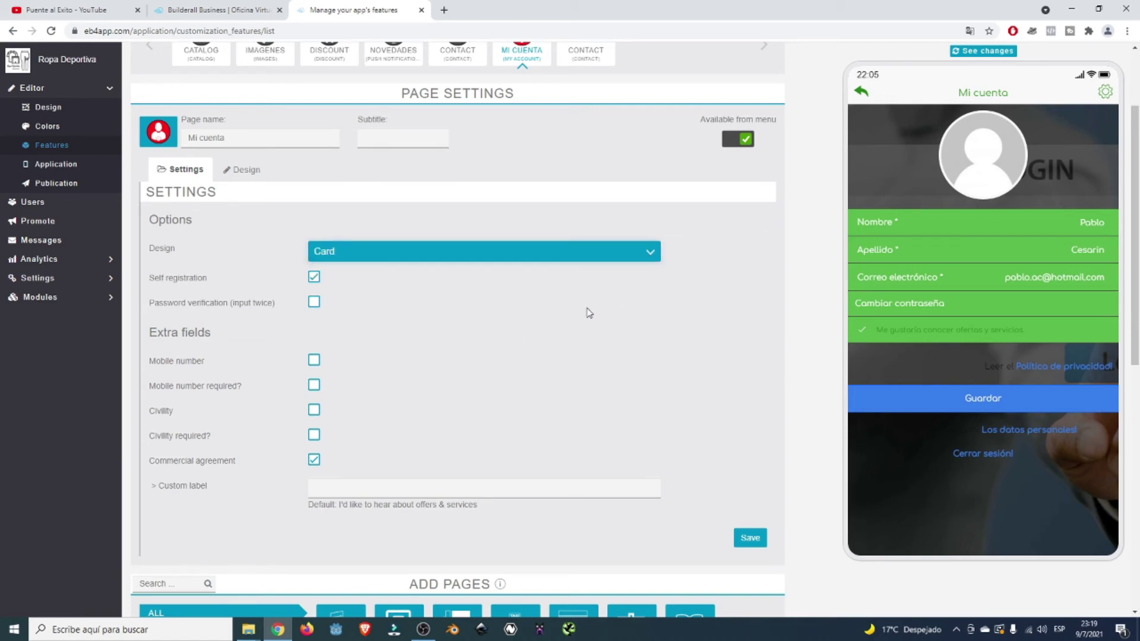
left_click(756, 541)
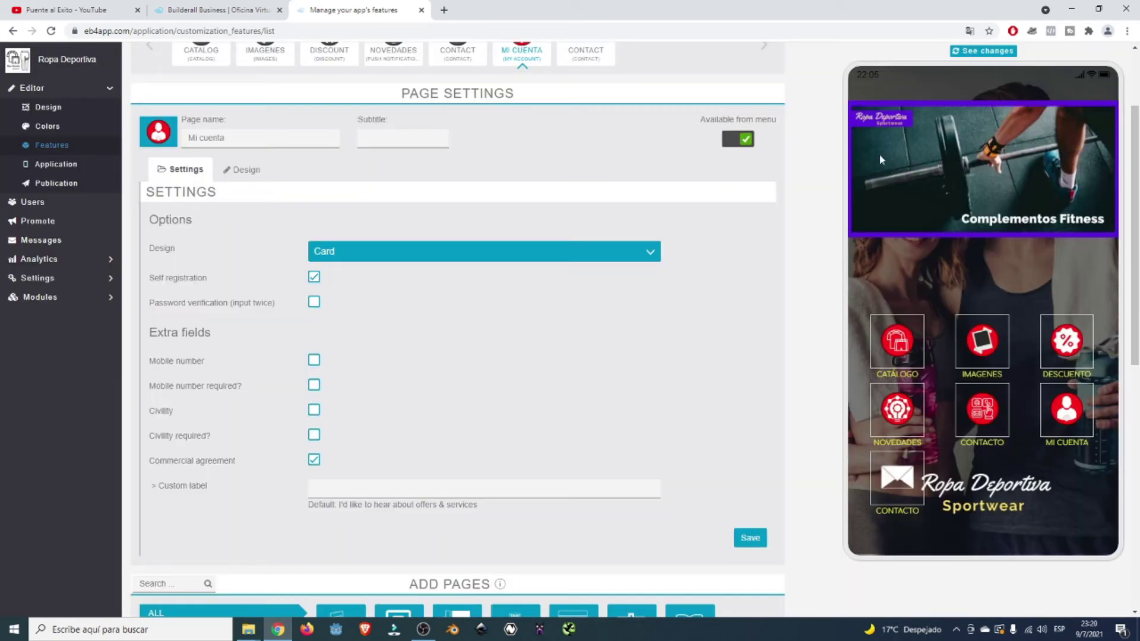
left_click(979, 52)
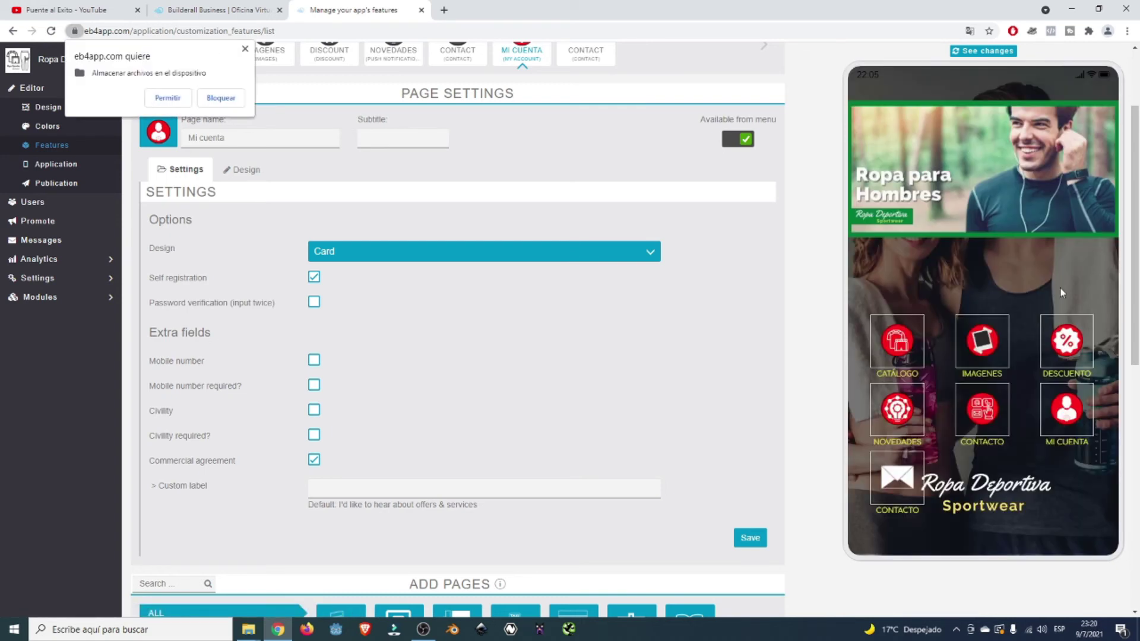
- Log out of the previewed app and reopen Mi cuenta to show its login form
left_click(1086, 419)
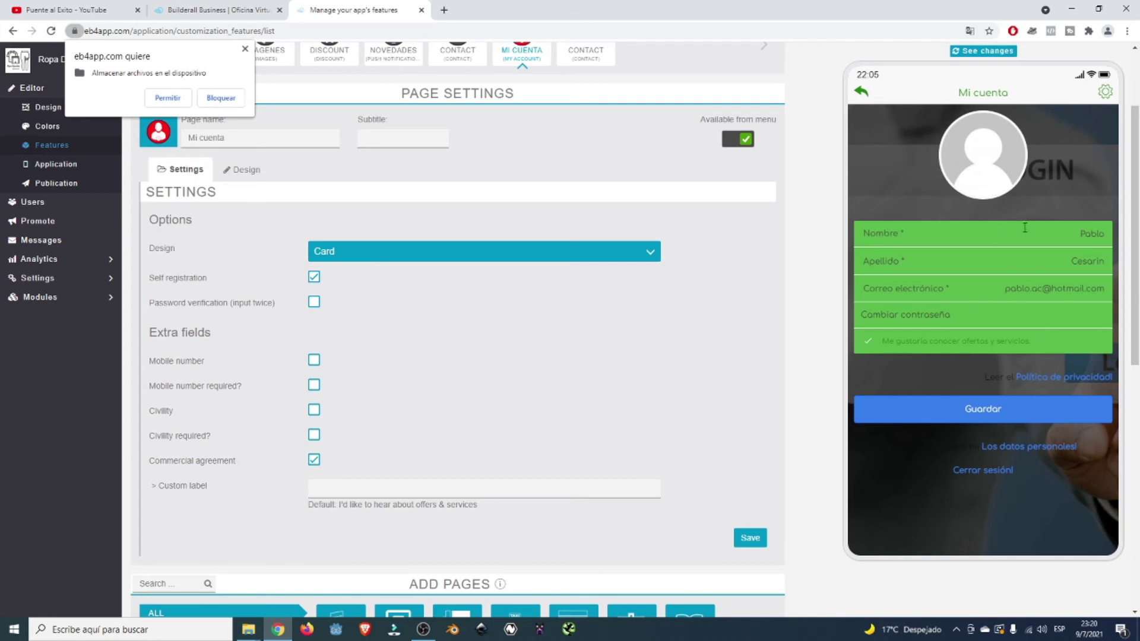
left_click(862, 93)
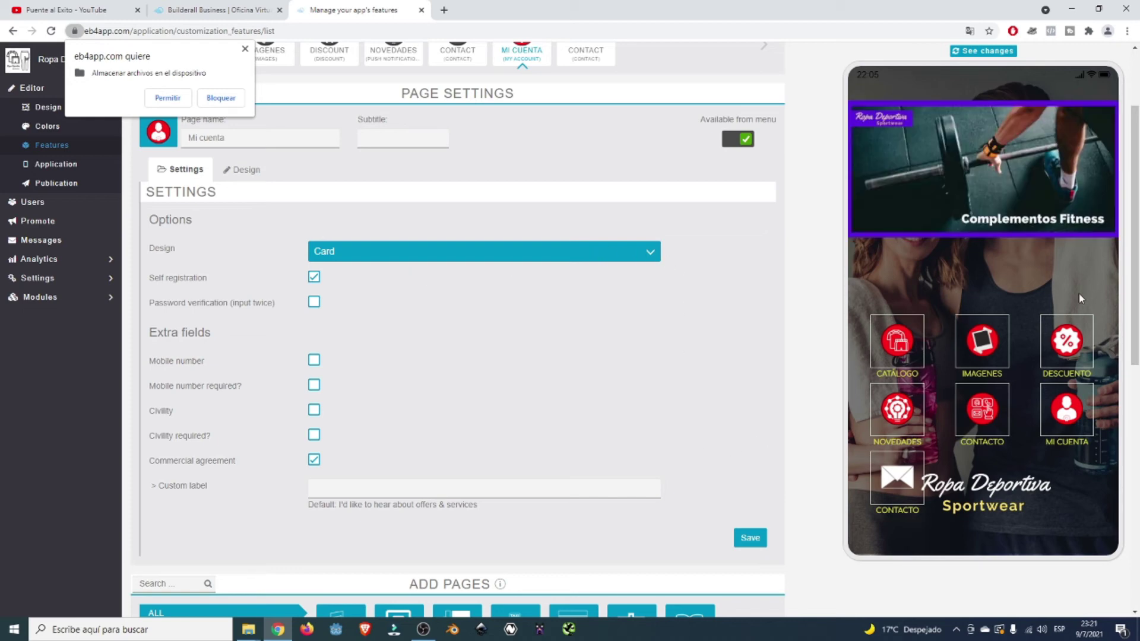
left_click(1061, 427)
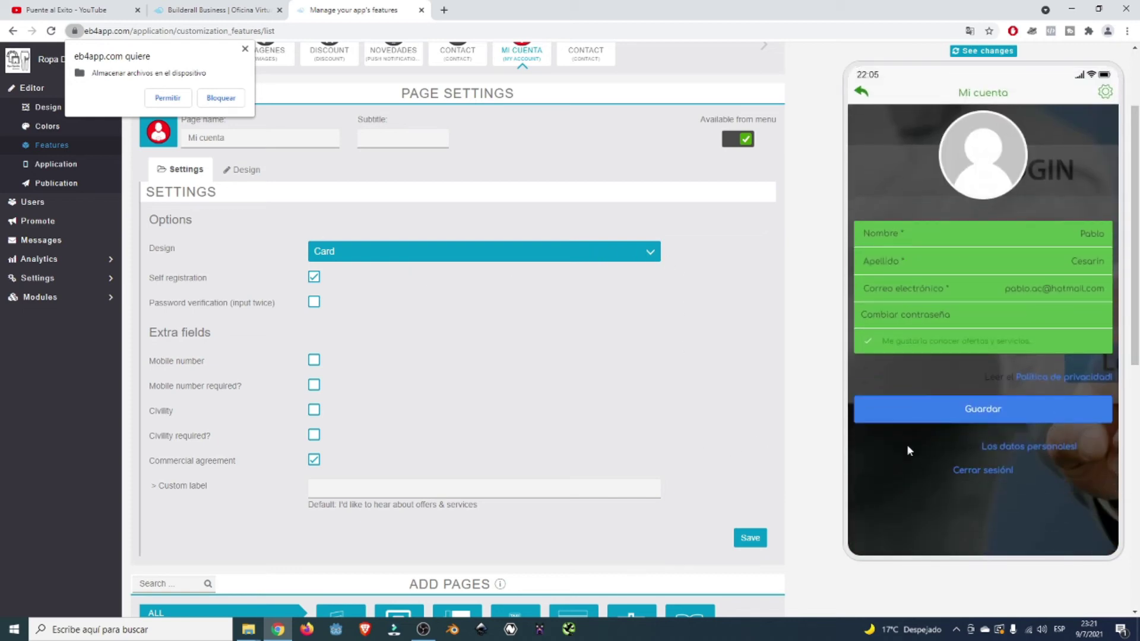
left_click(999, 469)
left_click(1063, 334)
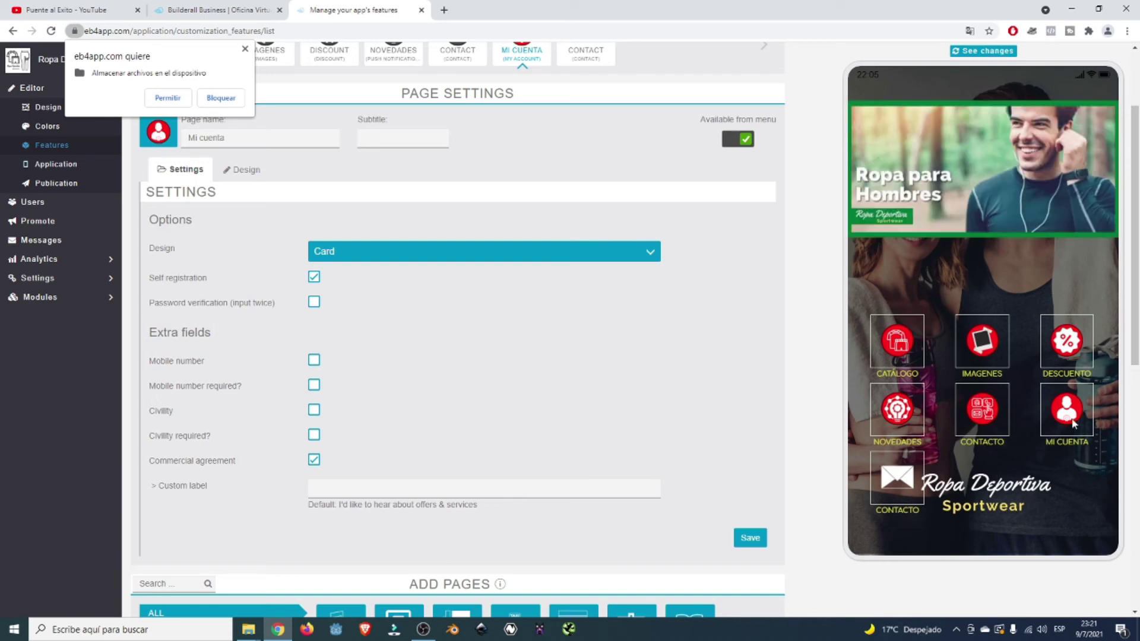
left_click(1072, 422)
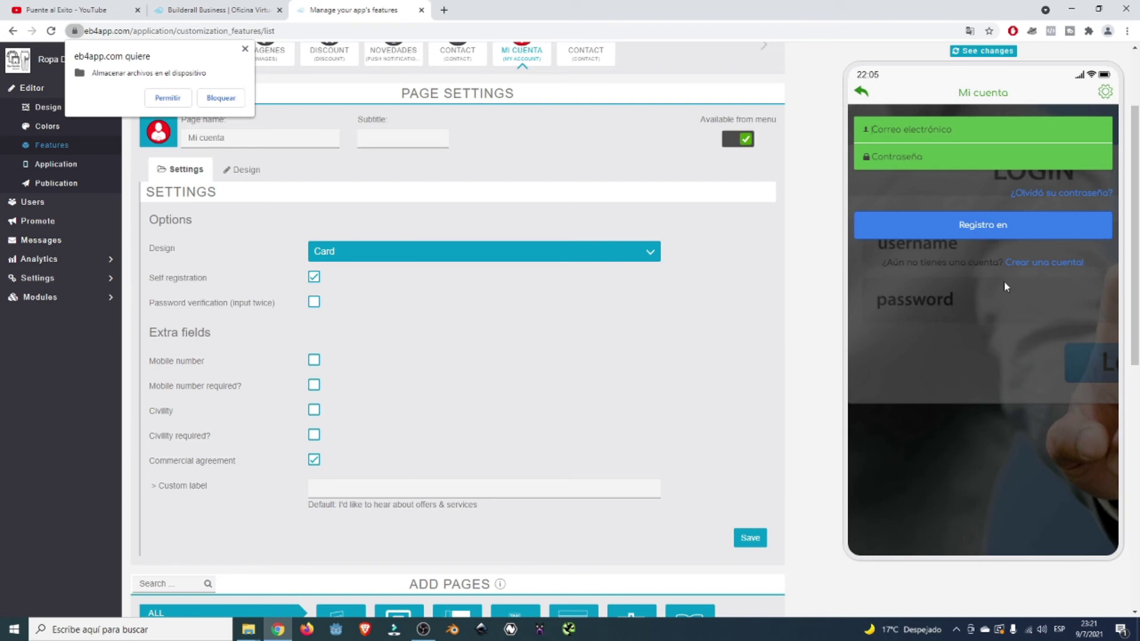
- Follow the 'Crear una cuenta!' link to show the registration form in the preview
left_click(1048, 264)
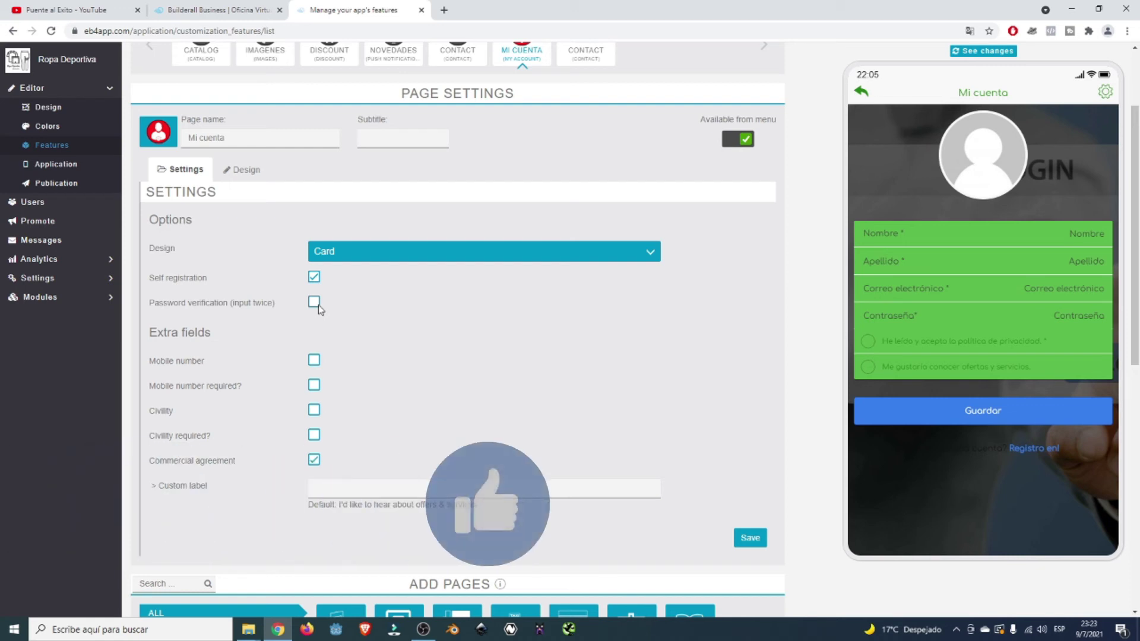
- Enable 'Password verification (input twice)', save Mi cuenta's settings, and return the preview home
left_click(315, 304)
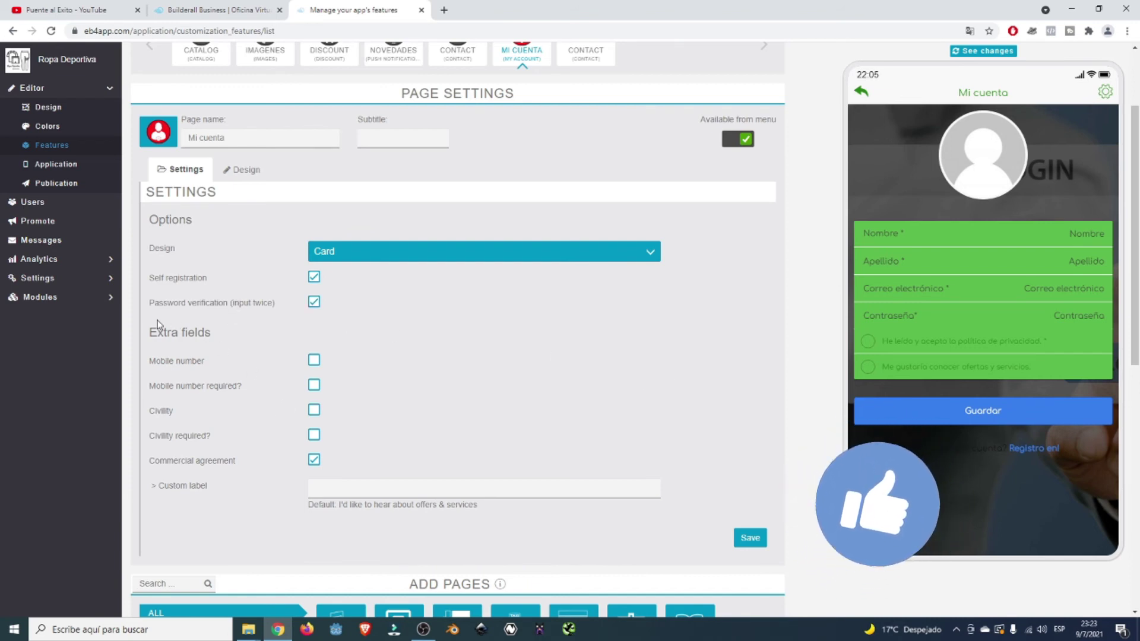
scroll(322, 369, "down", 1)
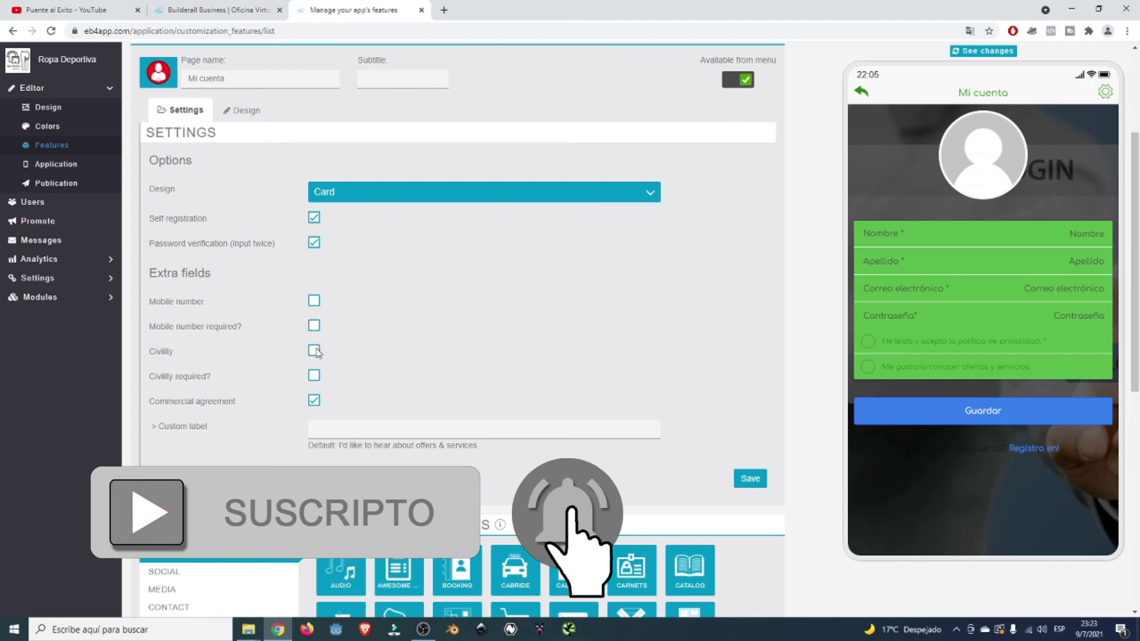
scroll(313, 383, "down", 2)
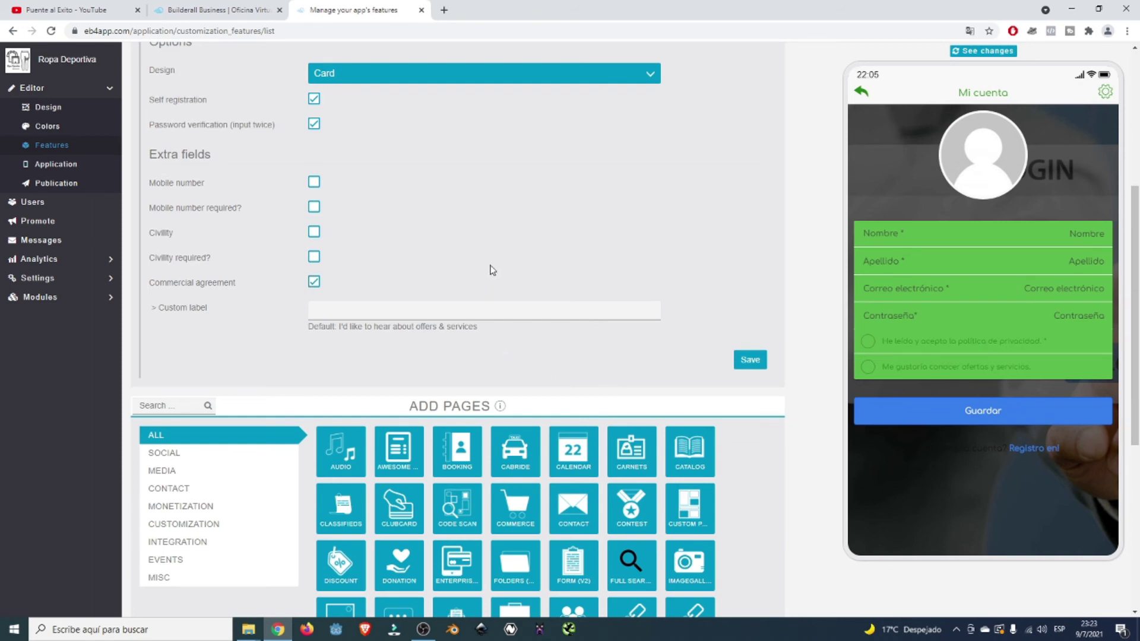
scroll(672, 296, "up", 2)
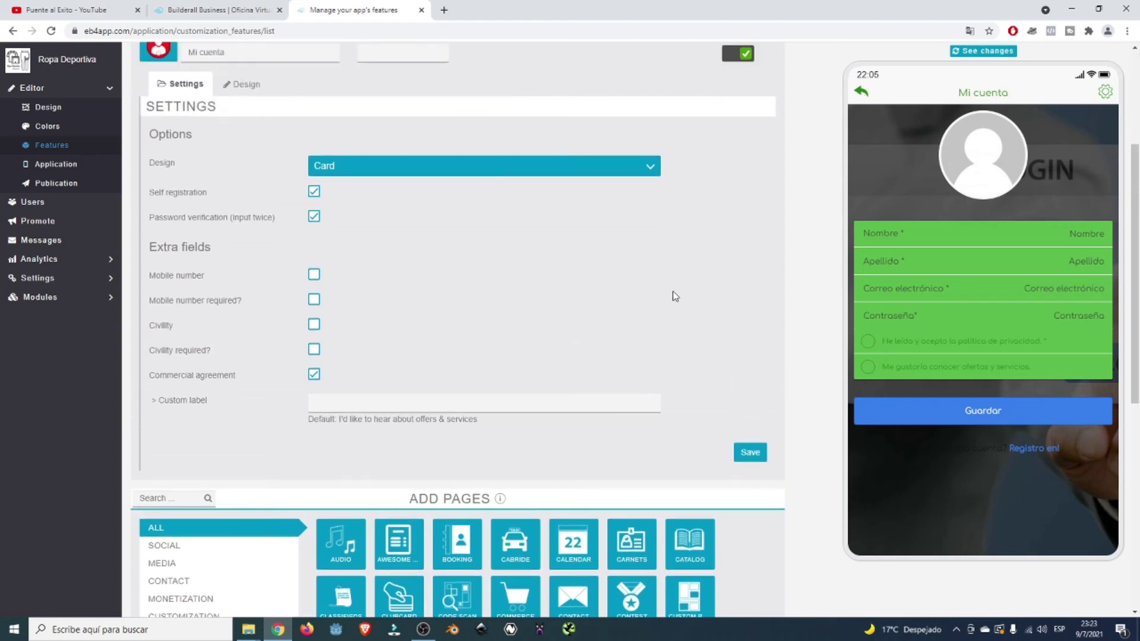
left_click(749, 481)
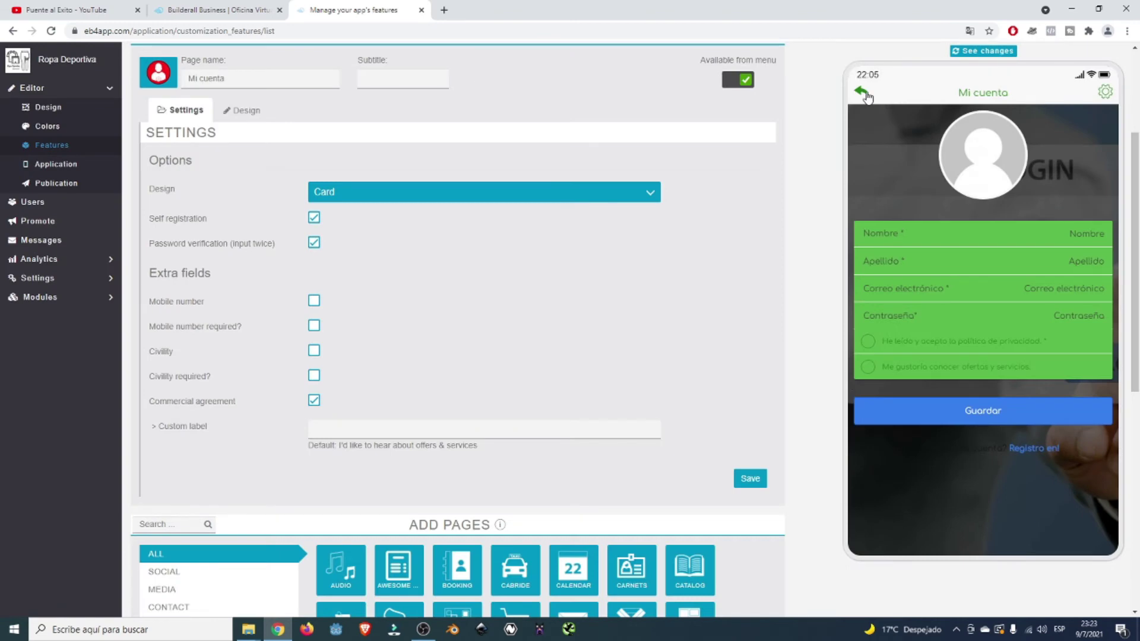
left_click(861, 92)
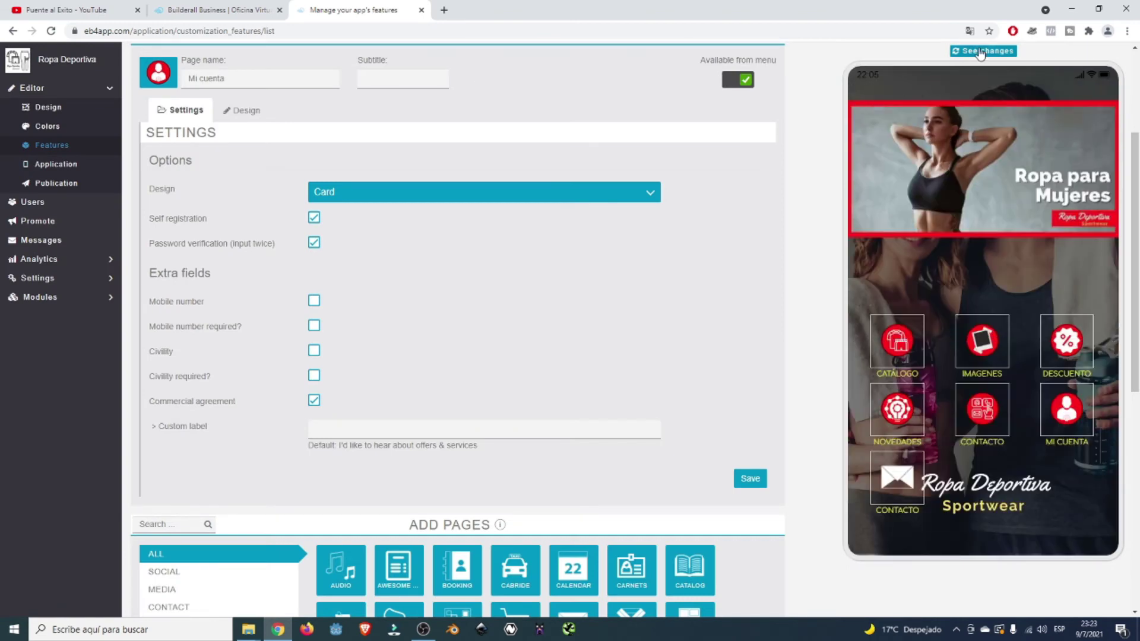
left_click(980, 52)
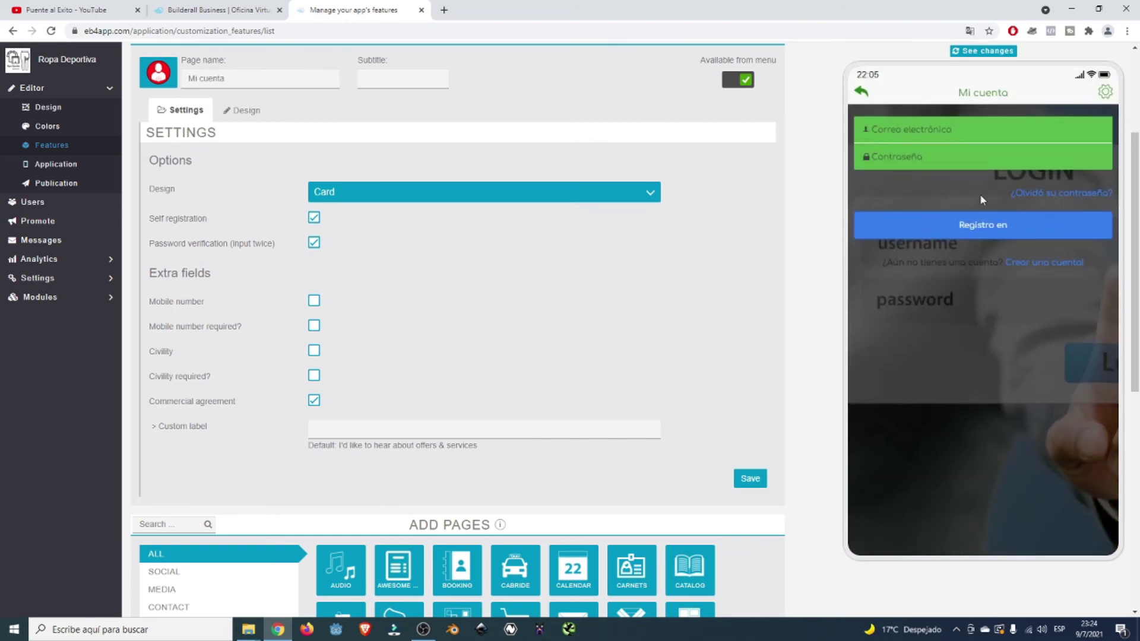
left_click(1048, 268)
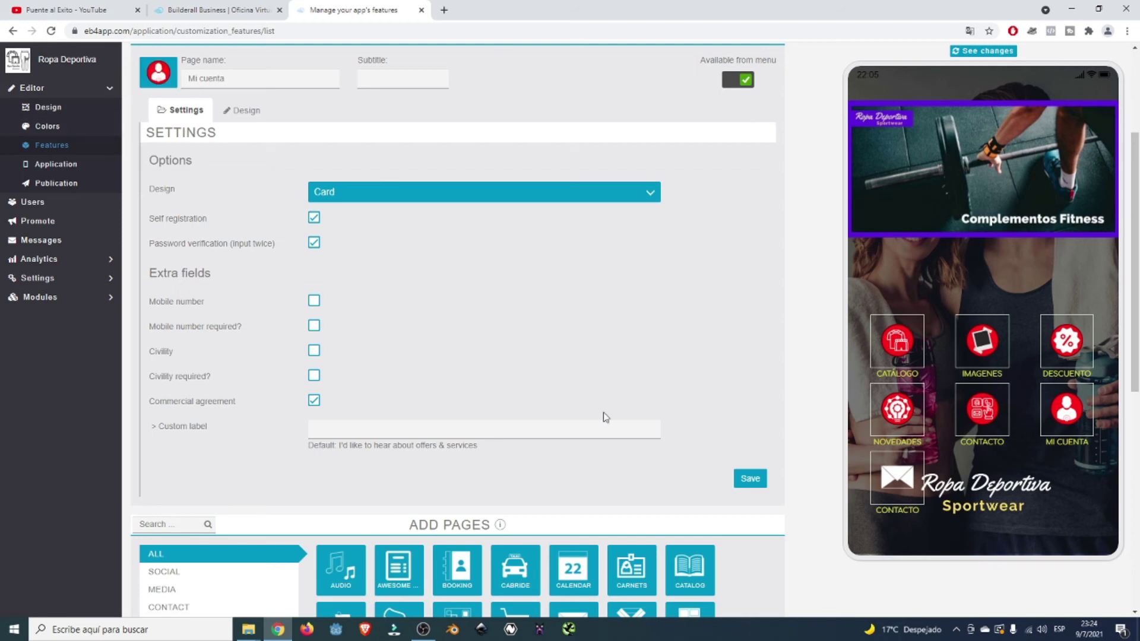
- Open the Users list and highlight the PP/CA/RG legend, ranking legend, and a registration date
left_click(31, 203)
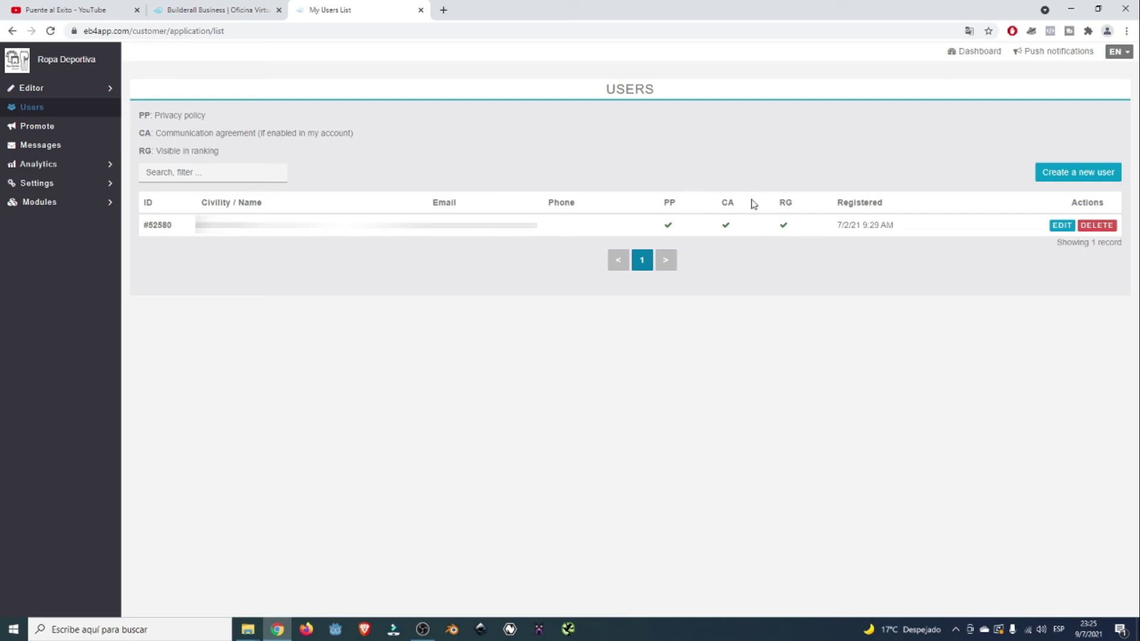
left_click_drag(147, 112, 282, 148)
left_click(230, 142)
left_click_drag(229, 153, 156, 152)
left_click(305, 146)
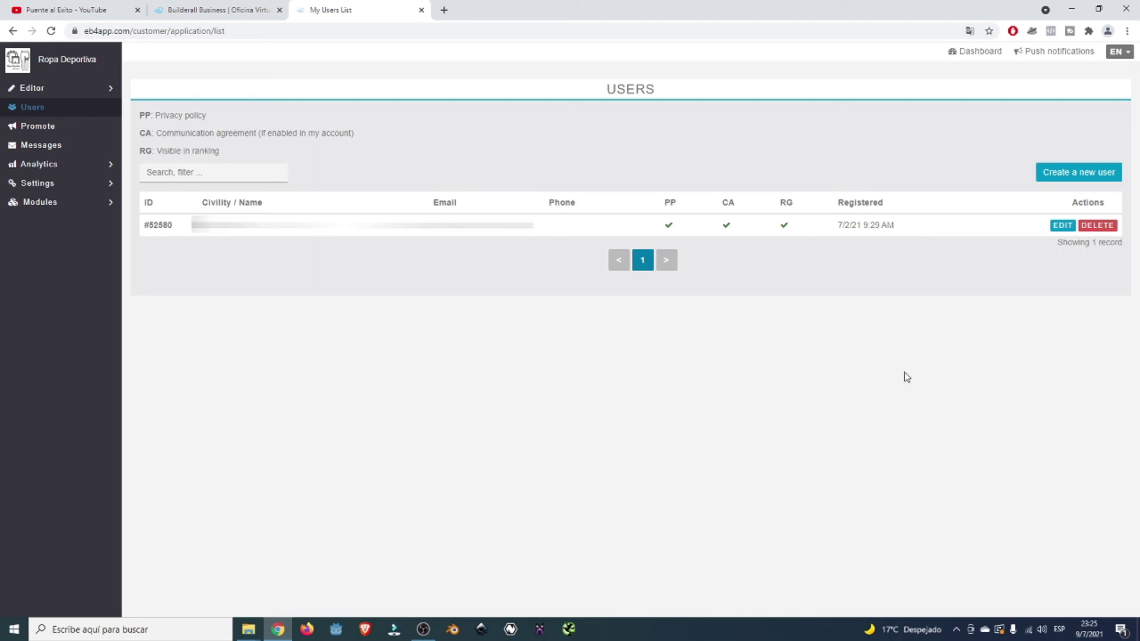
left_click_drag(837, 226, 894, 225)
left_click(849, 341)
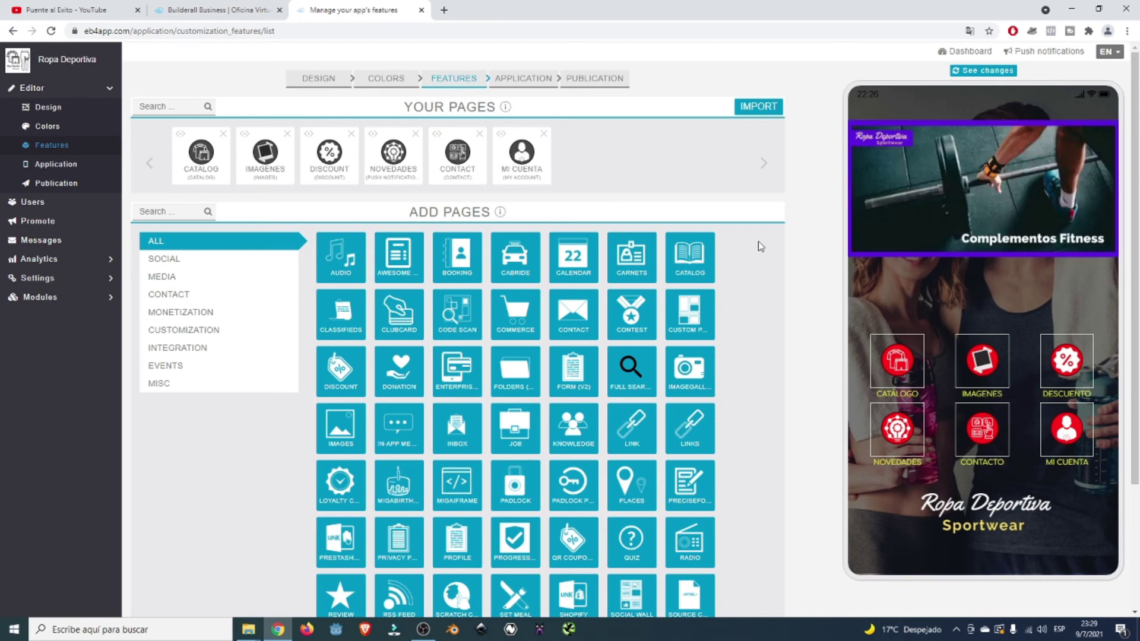
- Add the Knowledge tile from the ADD PAGES grid as a new app page
scroll(758, 242, "down", 1)
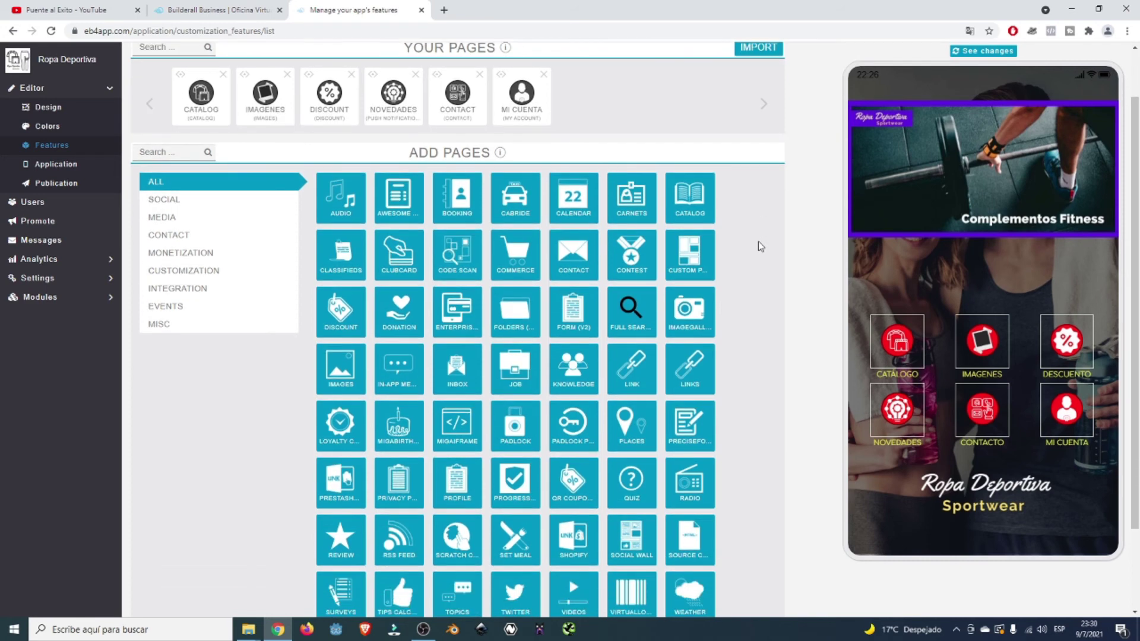
scroll(758, 242, "down", 1)
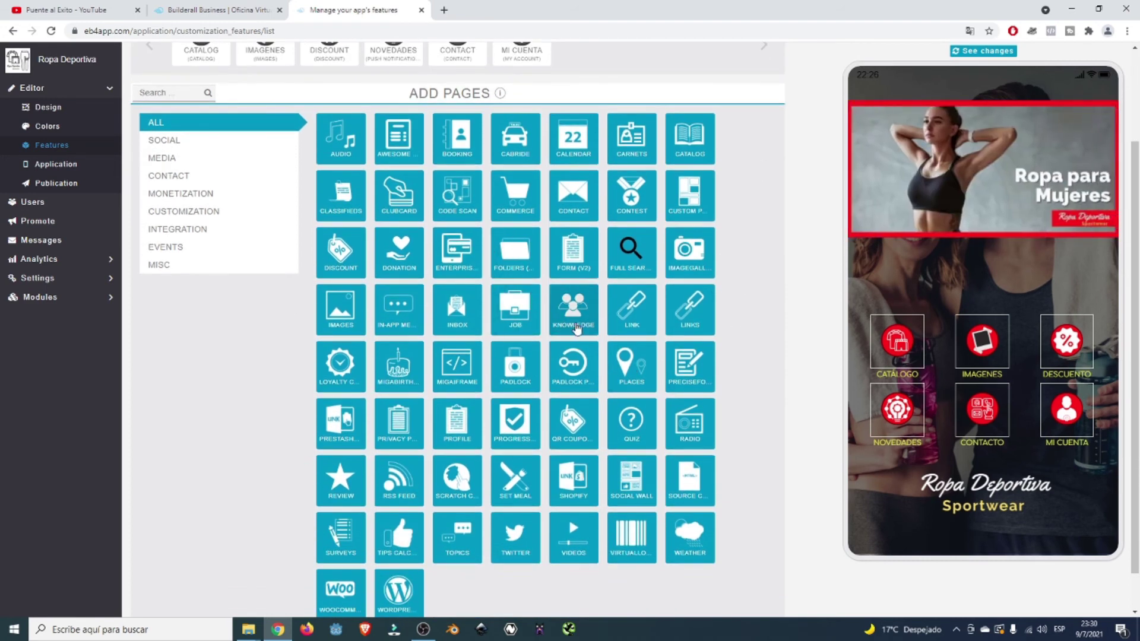
left_click(585, 332)
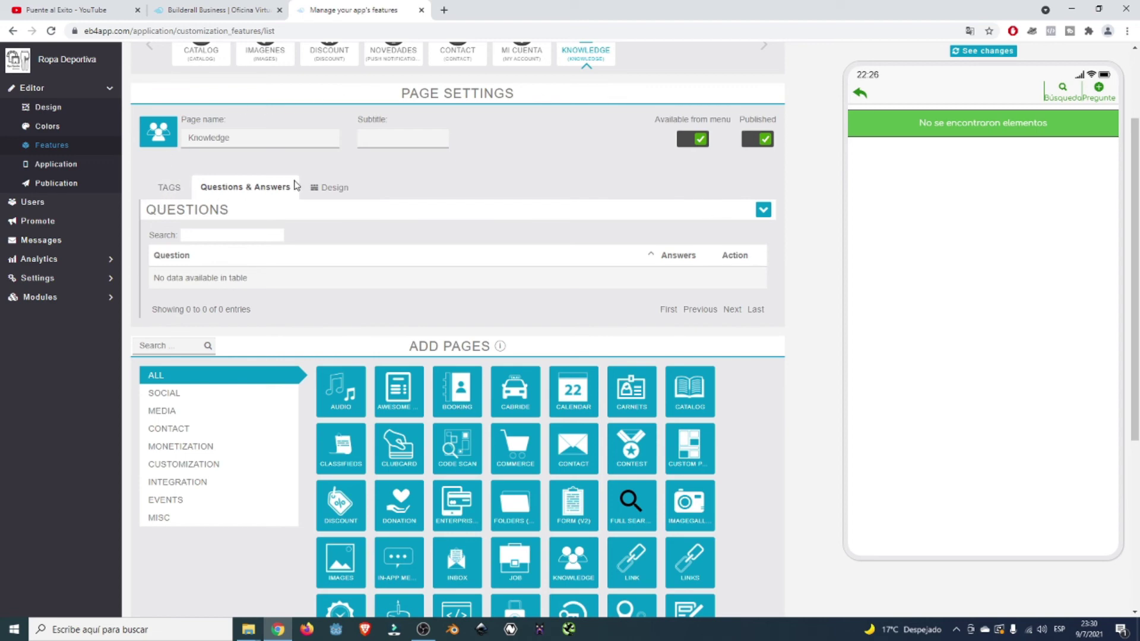
scroll(467, 153, "up", 3)
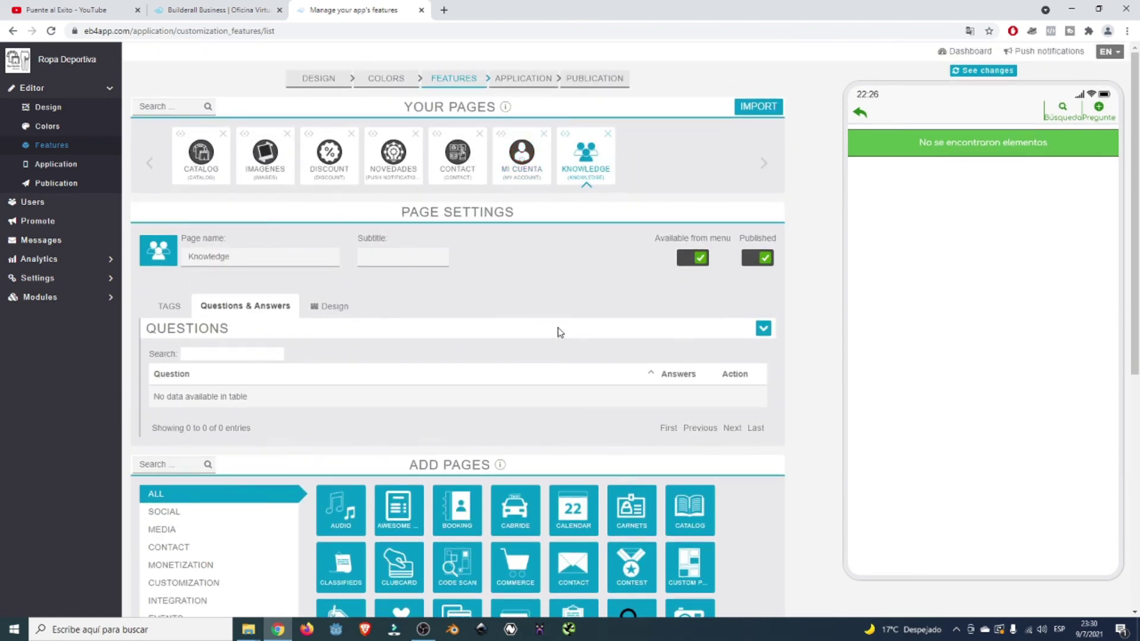
- In the Knowledge page's tags, add a first tag named 'Ropa deportiva'
left_click(174, 315)
scroll(433, 354, "down", 2)
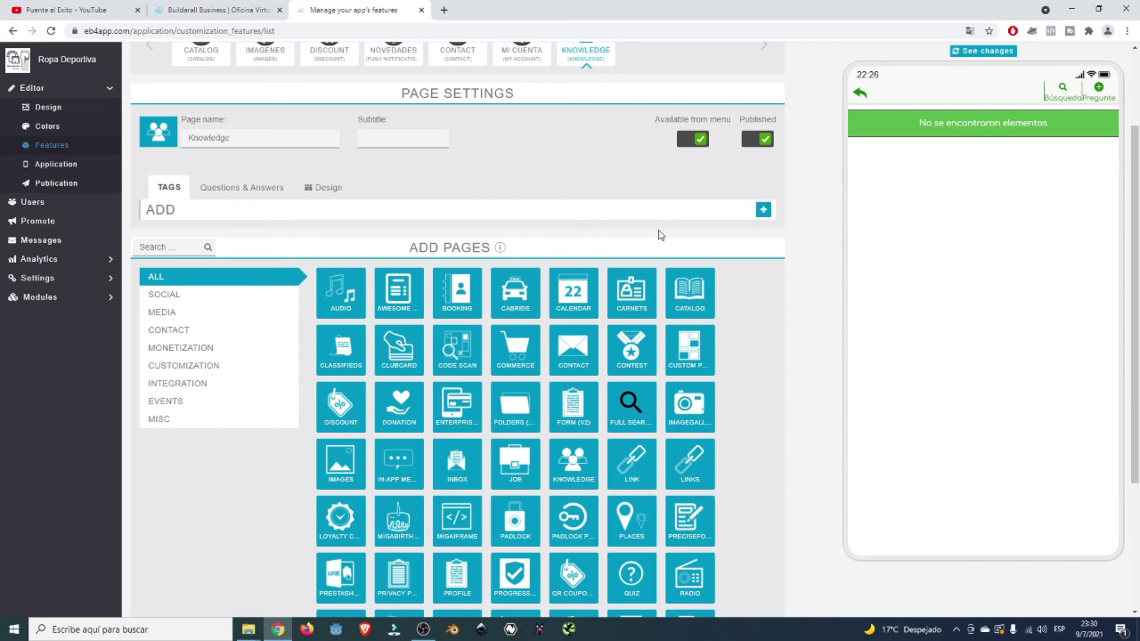
left_click(765, 214)
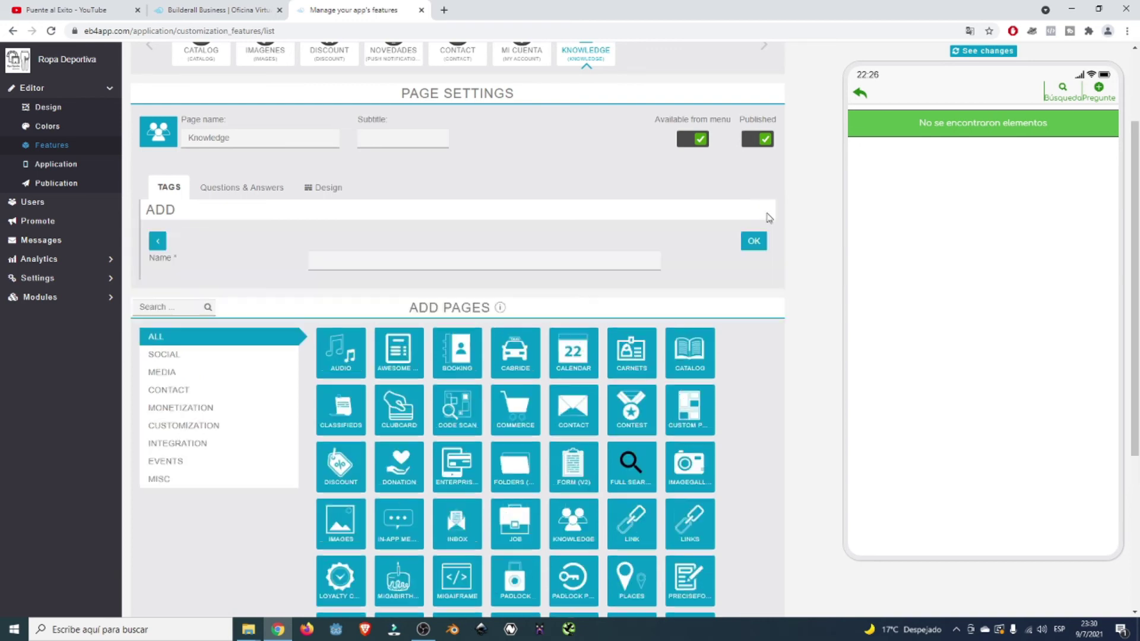
left_click(363, 267)
type("Ropa ")
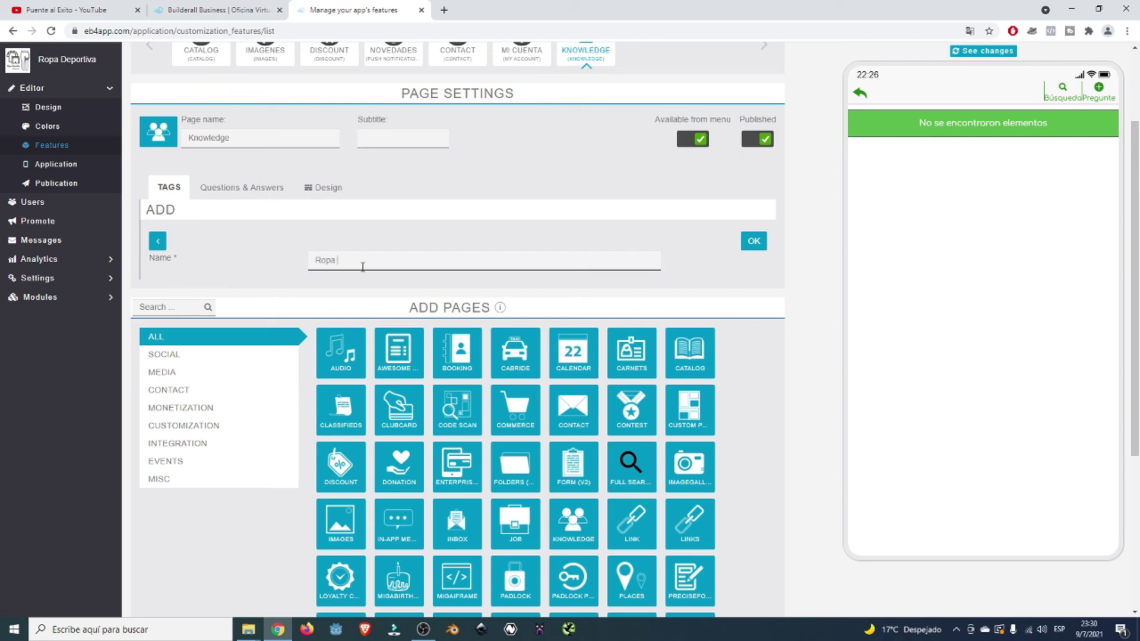
type("deportiva")
left_click(754, 242)
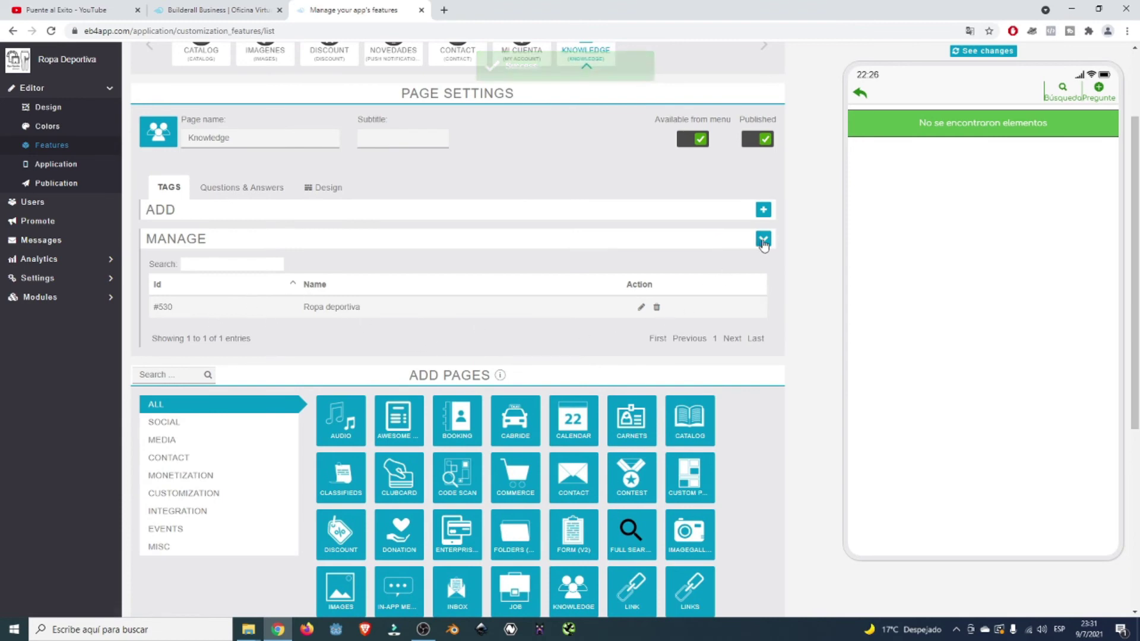
- Add two more tags: 'Actividad Física' and 'Complementos y Ejercicios'
left_click(764, 209)
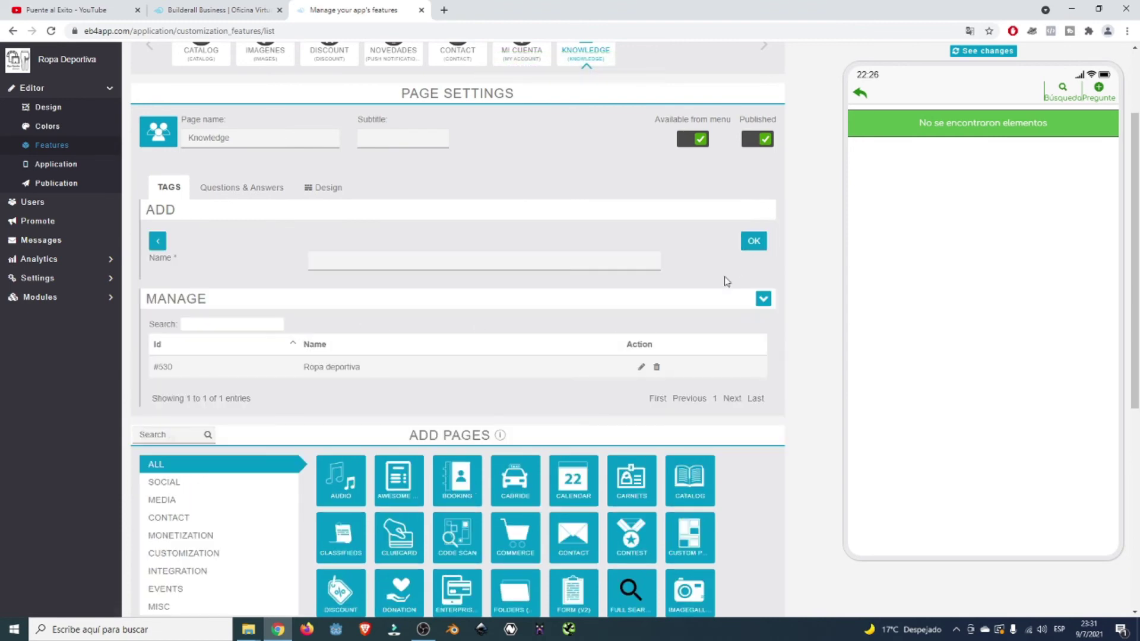
left_click(353, 261)
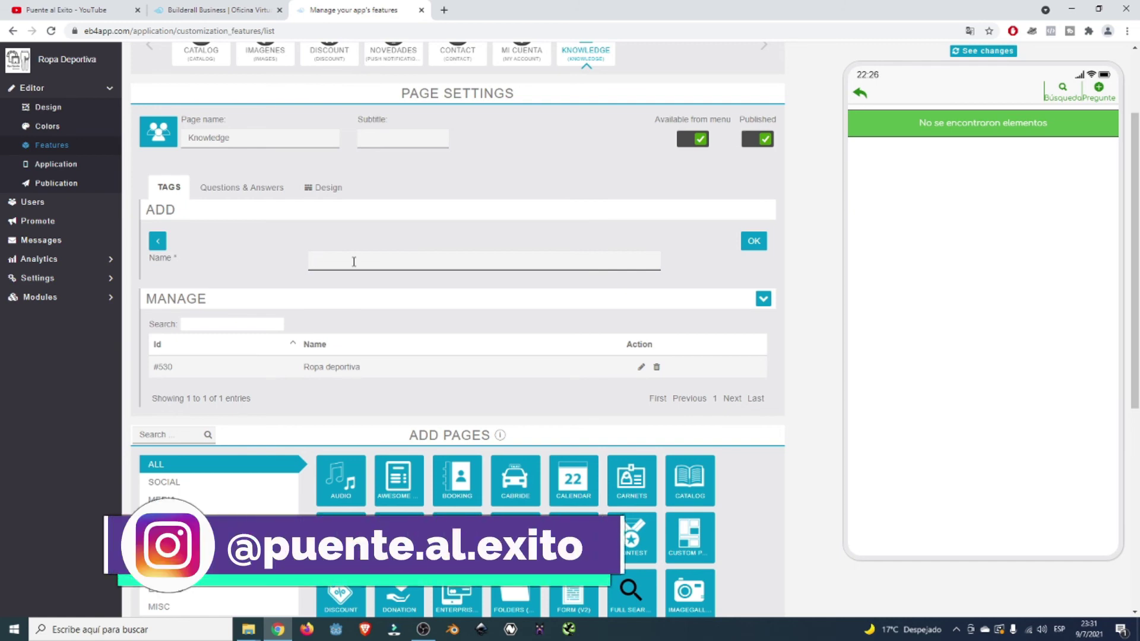
type("Actividad Física")
left_click(753, 242)
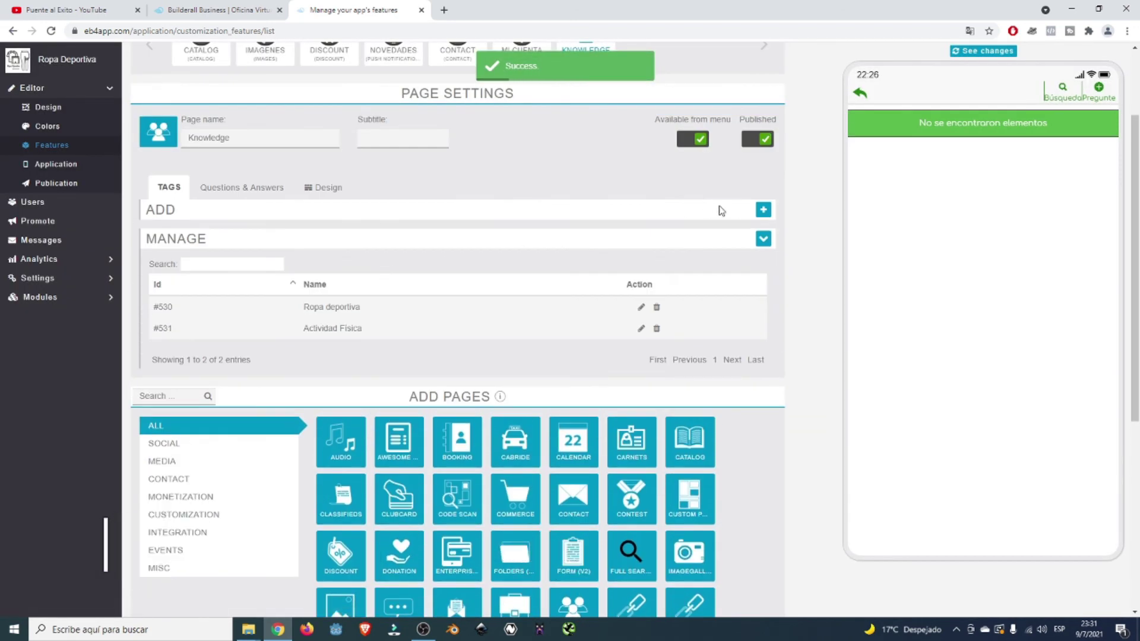
left_click(763, 209)
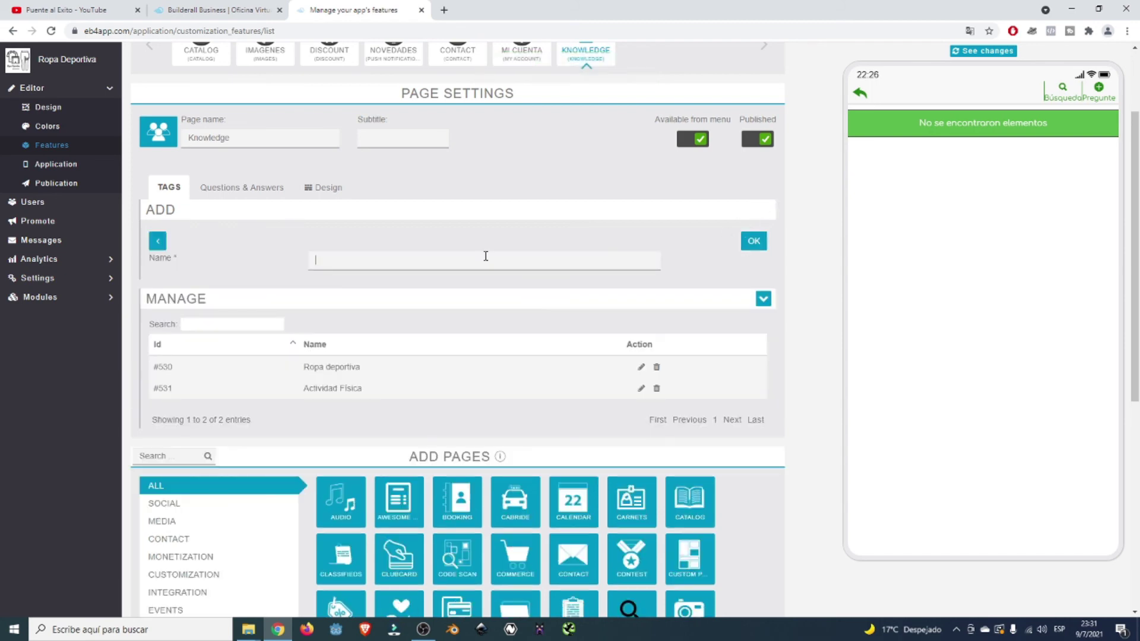
type("Complem")
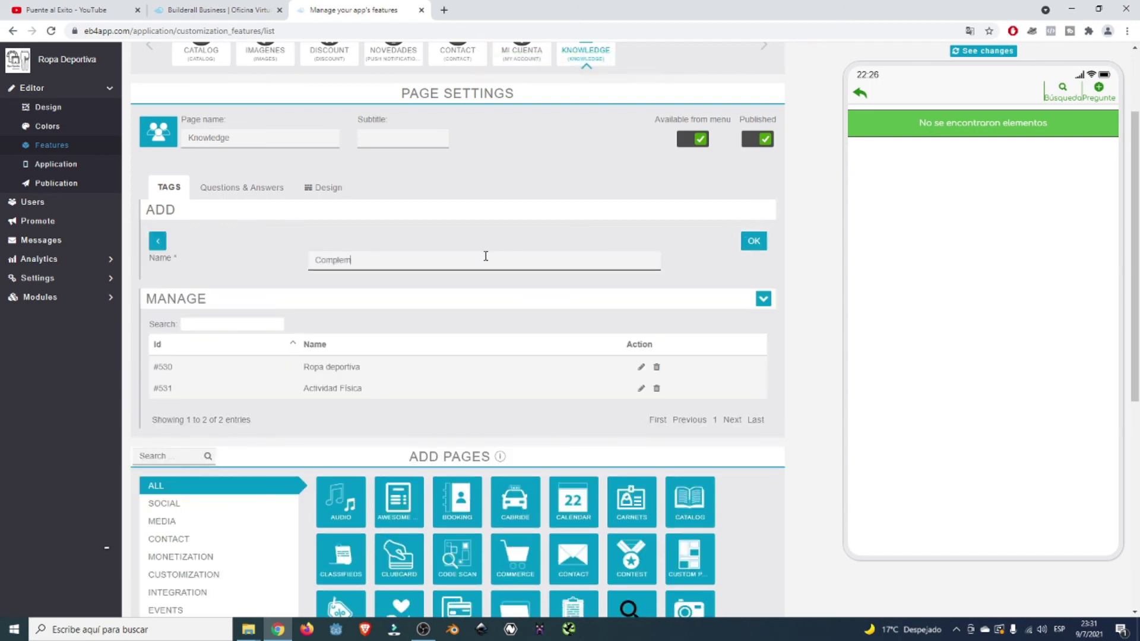
type("entos y")
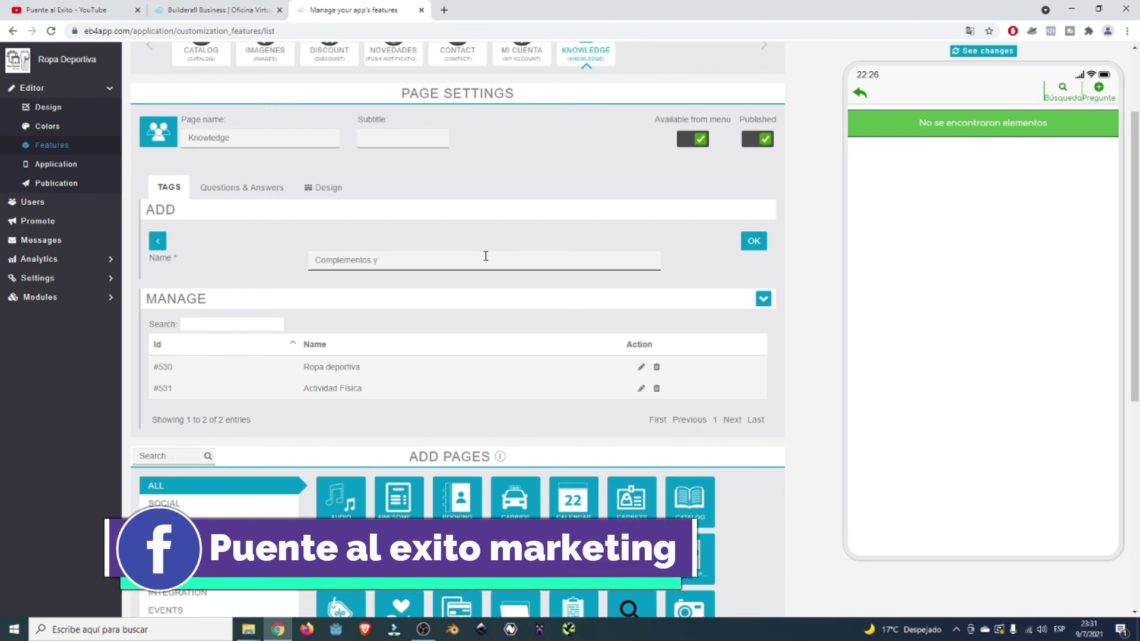
type("Ejercicios")
left_click(757, 244)
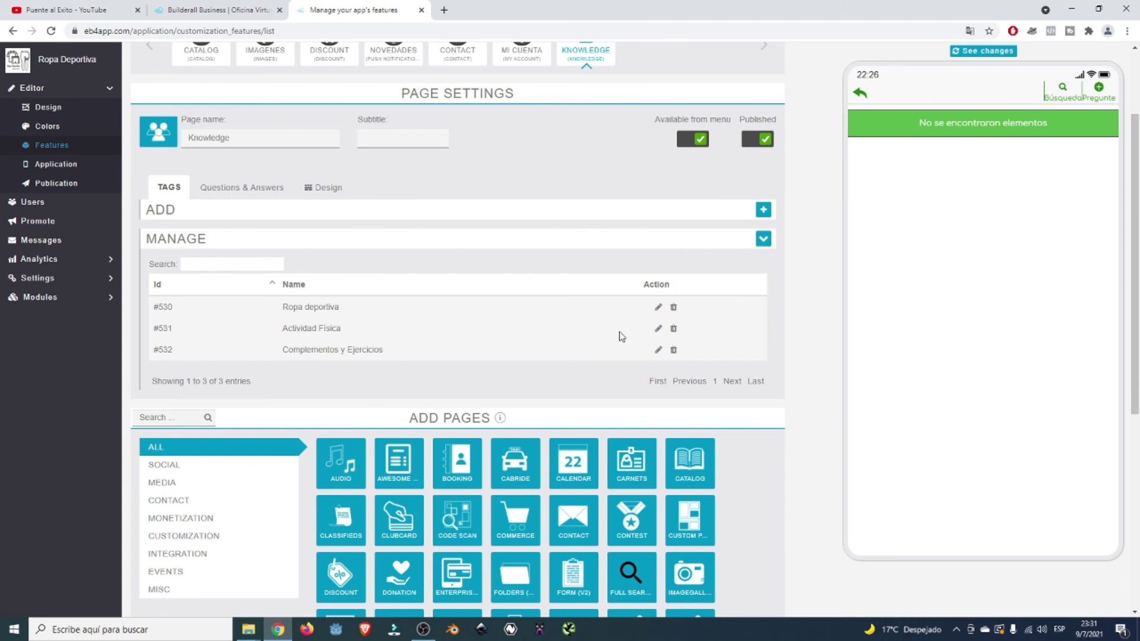
- Show the Knowledge page's Questions & Answers list and reload the preview from its home screen
left_click(227, 196)
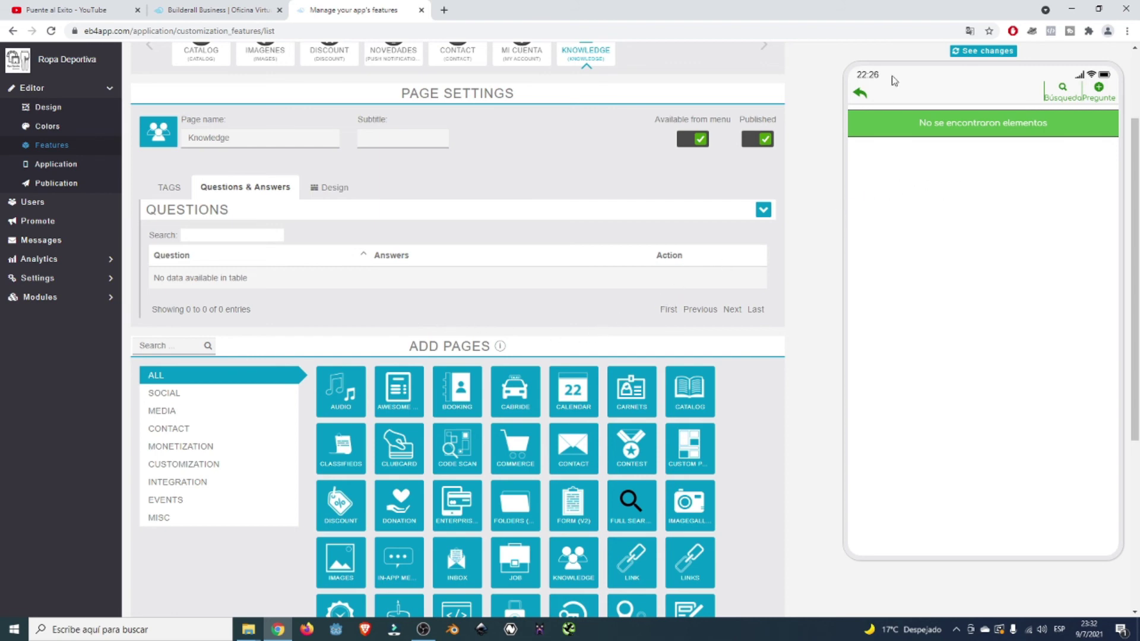
left_click(860, 94)
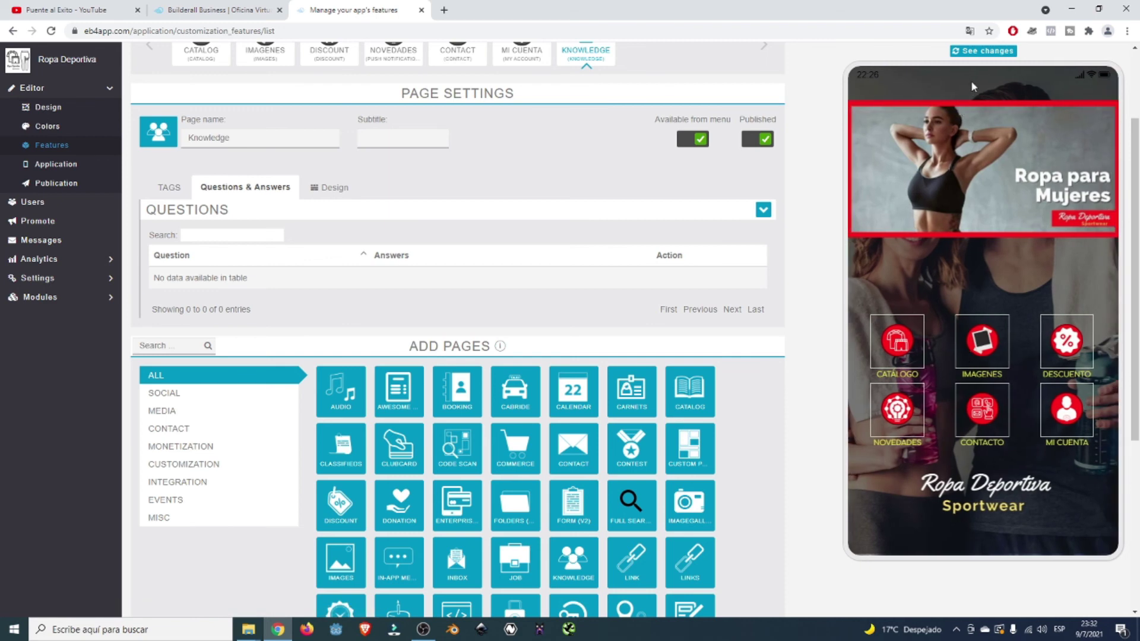
left_click(983, 51)
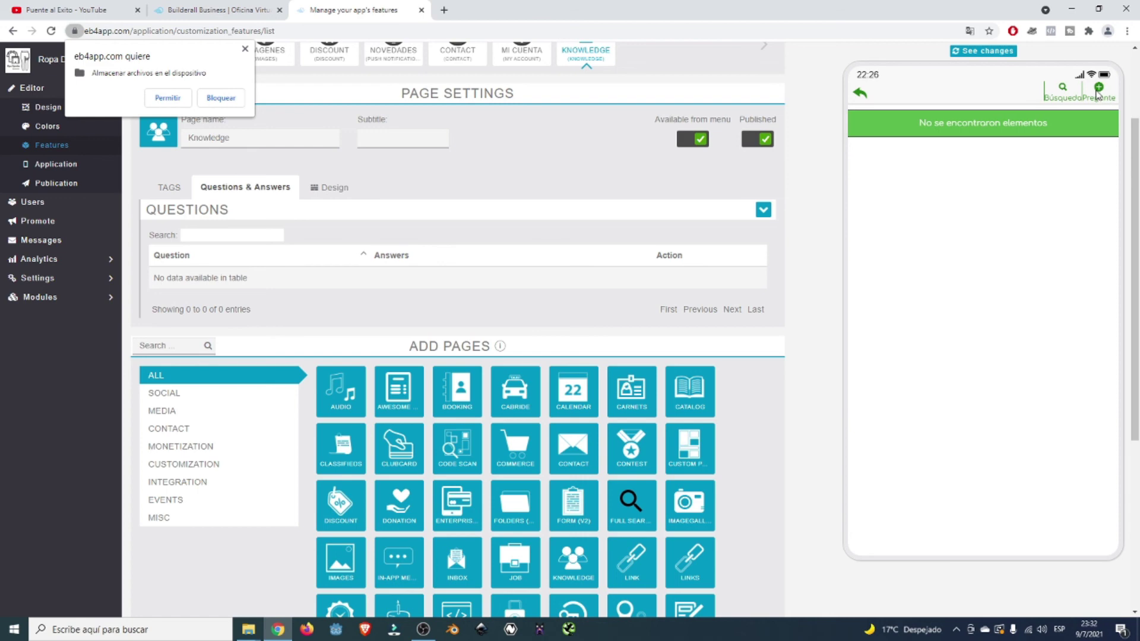
- Start a question via Pregunte and log in on Mi cuenta with the account e-mail and password
left_click(1097, 94)
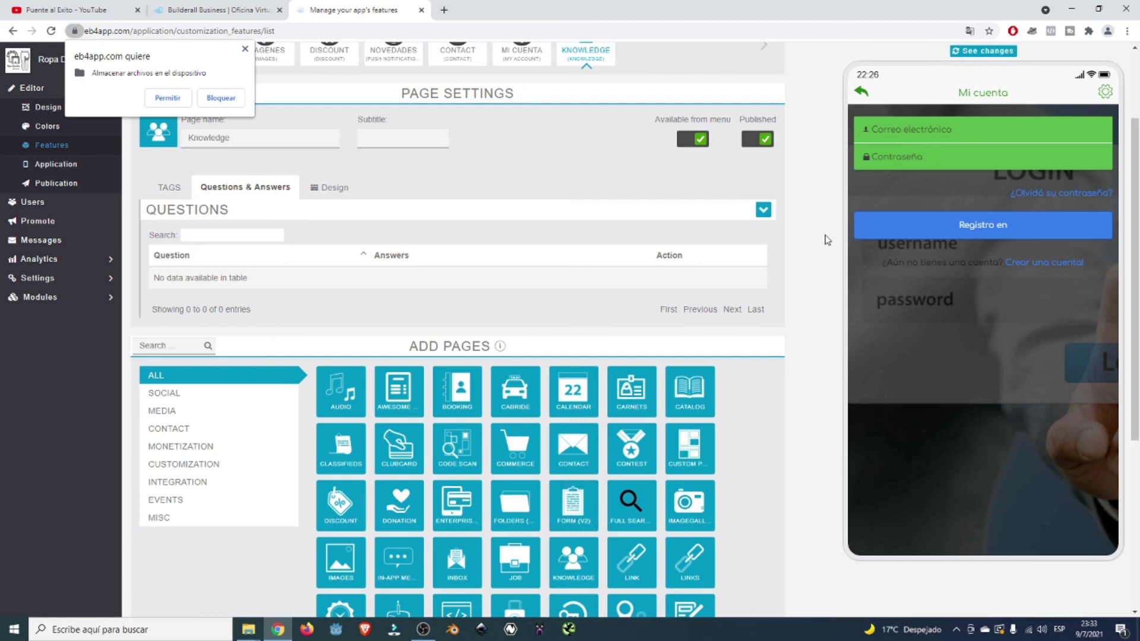
left_click(930, 129)
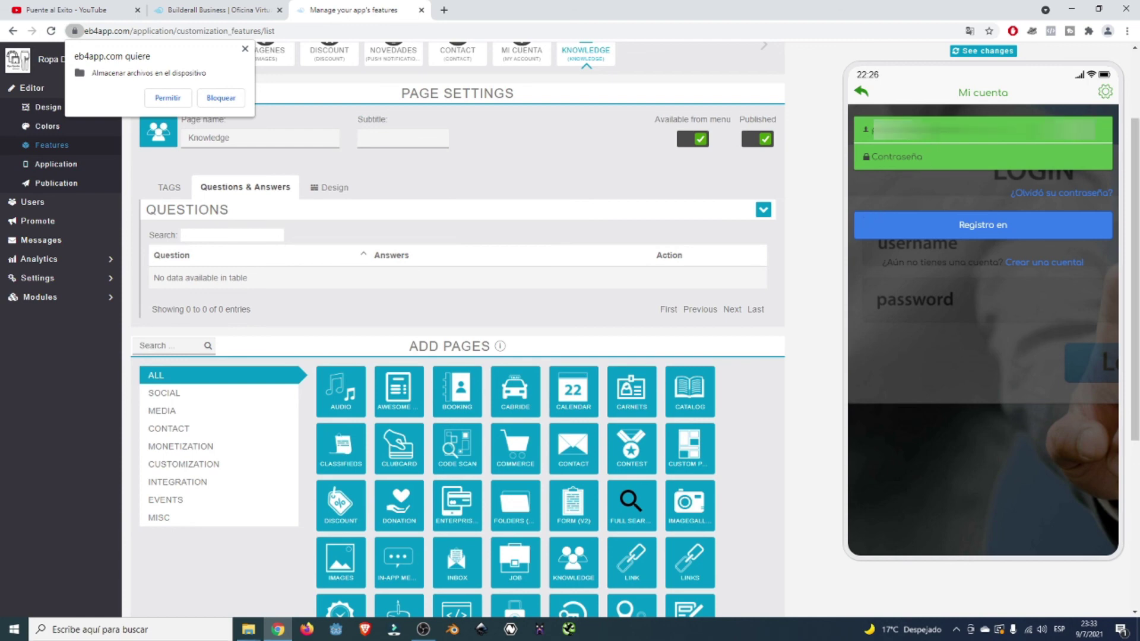
key("Tab")
type("•••••••")
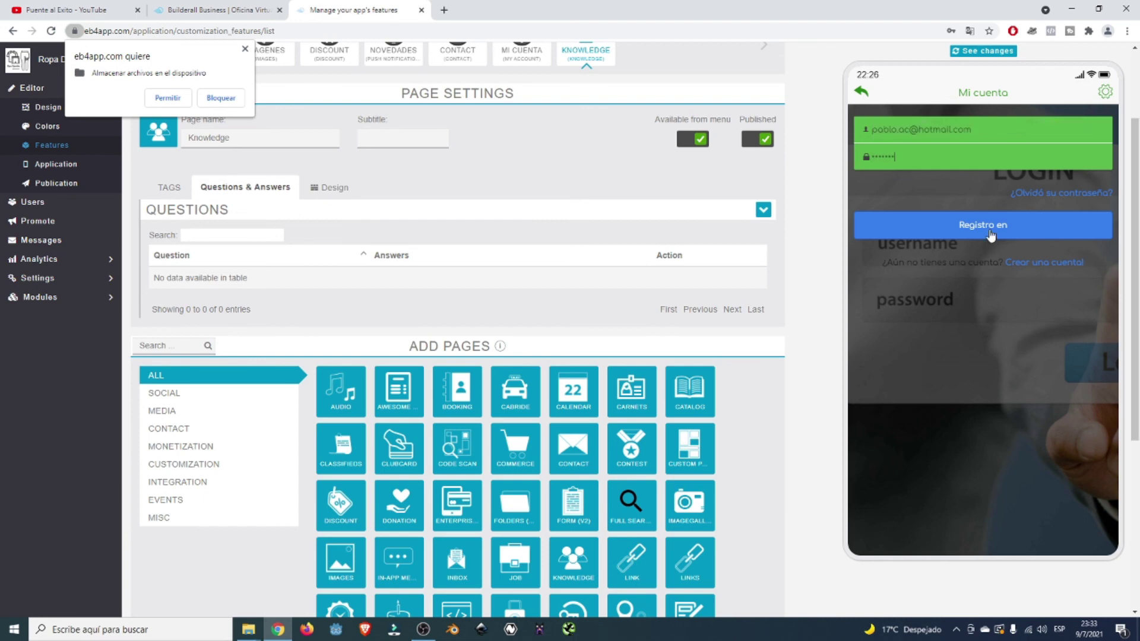
left_click(990, 236)
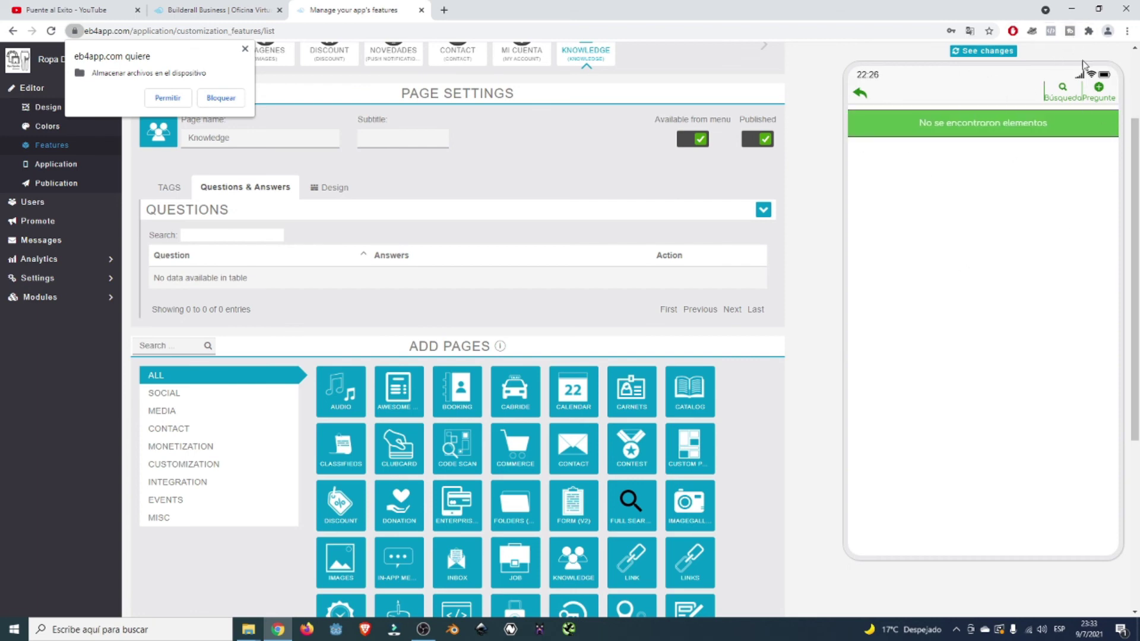
- Post the question 'Tienen joggings para hombres talles 46 - 48 en color azul marino' tagged Ropa deportivo
left_click(1097, 90)
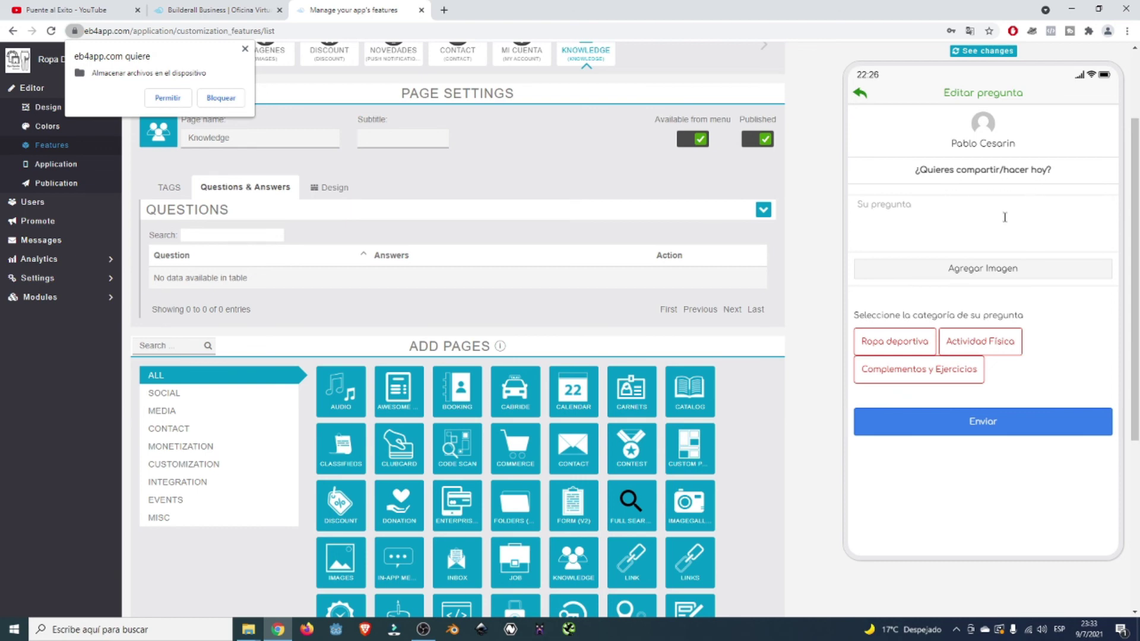
left_click(922, 210)
type("Tienen")
key("BackSpace")
key("BackSpace")
key("BackSpace")
key("BackSpace")
key("BackSpace")
key("BackSpace")
type("Tienen joggins")
key("BackSpace")
type("gs para hombres talles ")
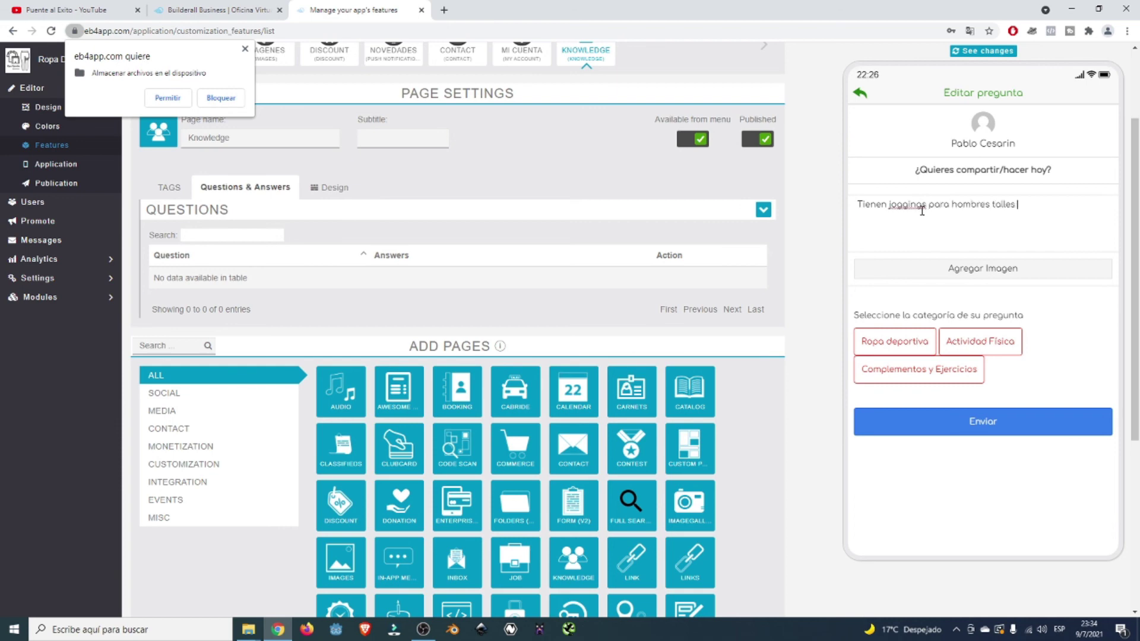
type("46 - 48 en color azul marino")
left_click(895, 346)
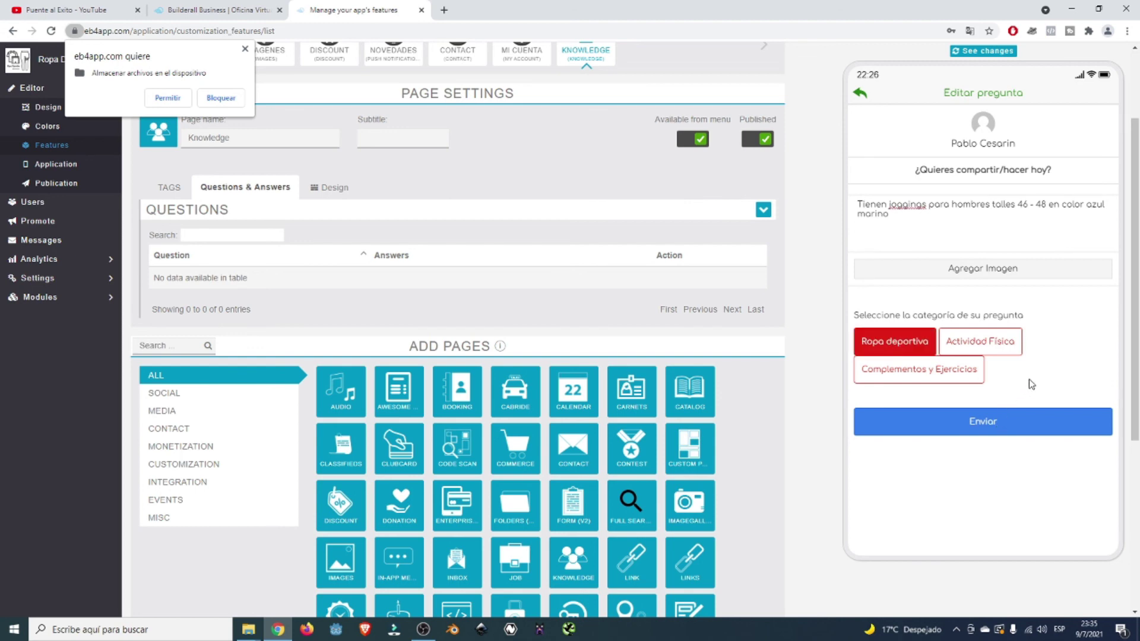
left_click(1033, 414)
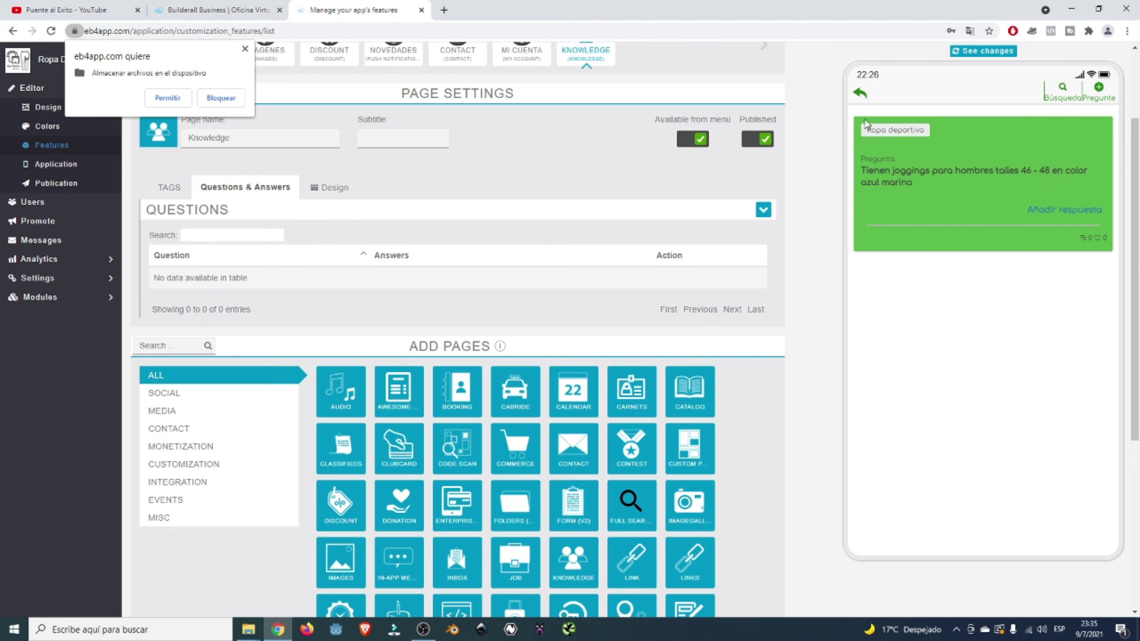
- Submit the answer 'Si tenemos y los precios son los siguientes: 1200 en azul, 1500 en negro'
left_click(1048, 211)
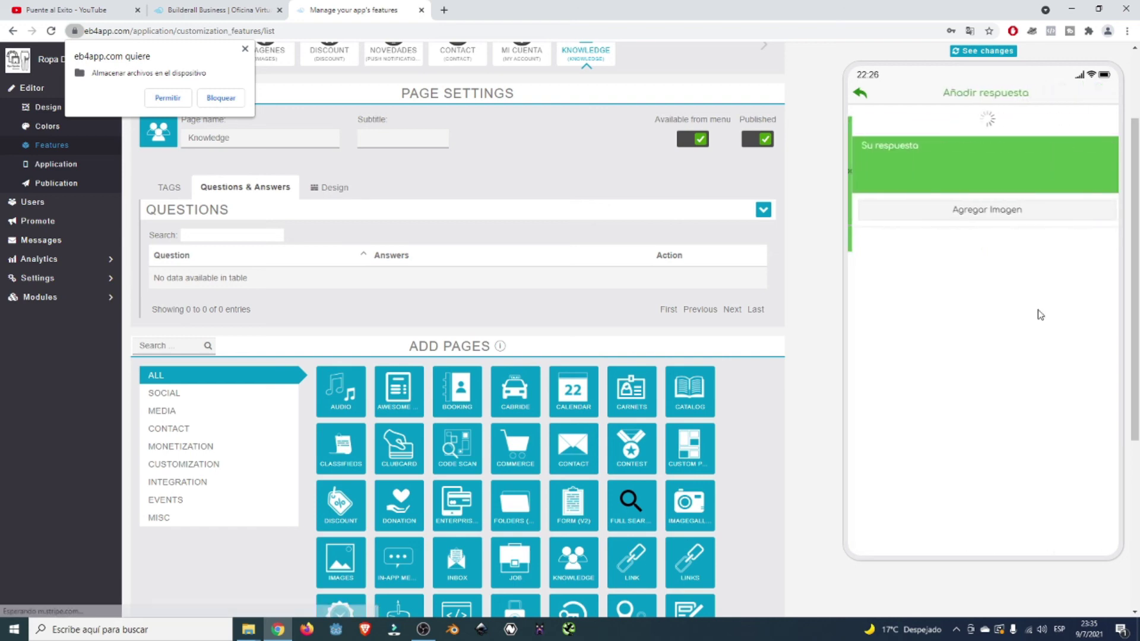
left_click(903, 132)
type("Si ")
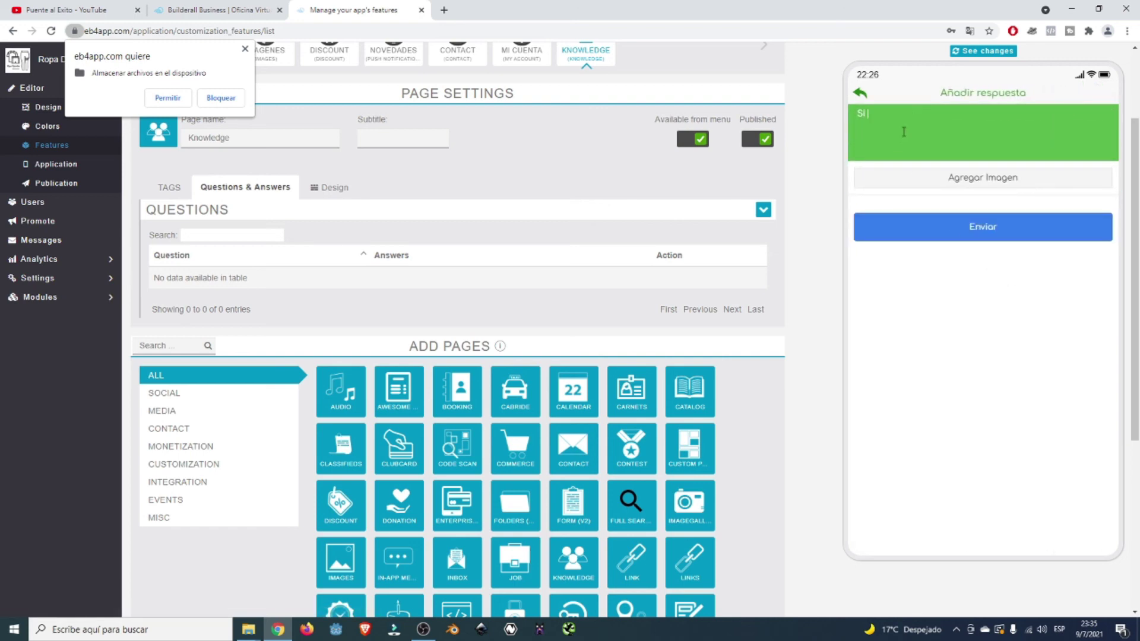
type("tenemos y los precios son los siguientes")
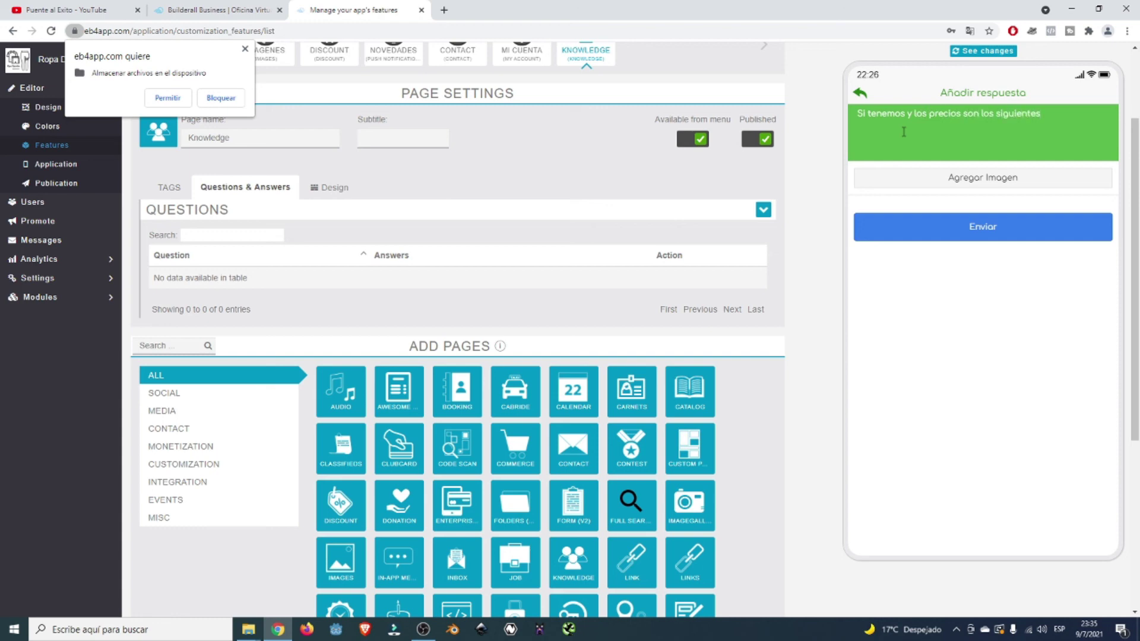
type(": 12000")
key("BackSpace")
type("en z")
key("BackSpace")
type("azuk")
type(", ")
type("1500")
type(" en negro")
type("y")
left_click(985, 226)
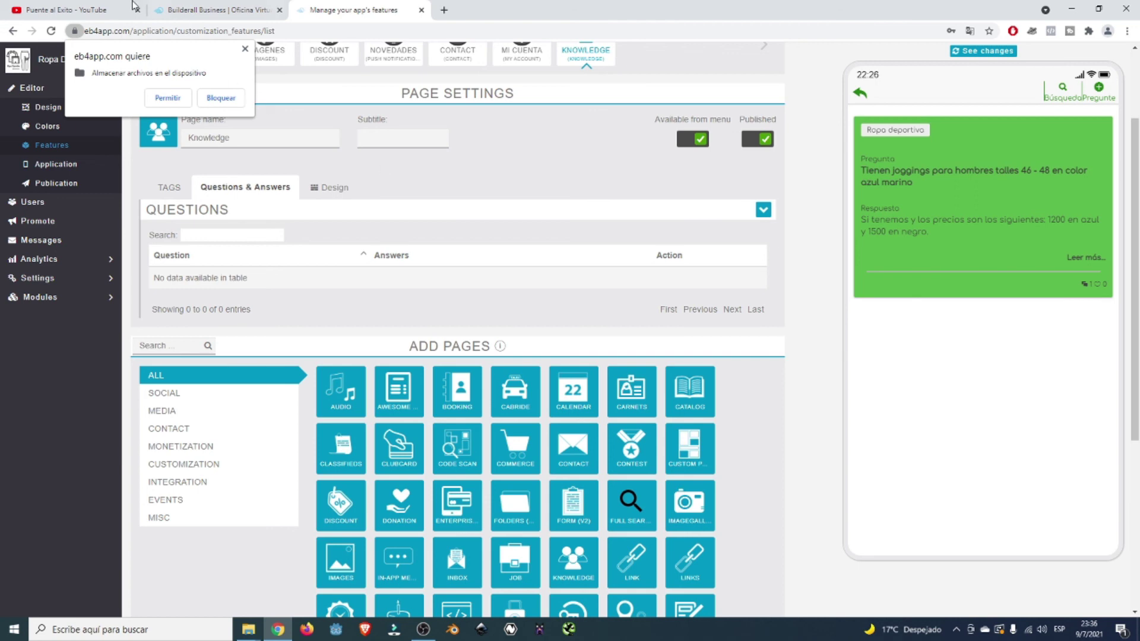
- Dismiss the storage permission prompt, view the full answer, and like the question
left_click(244, 50)
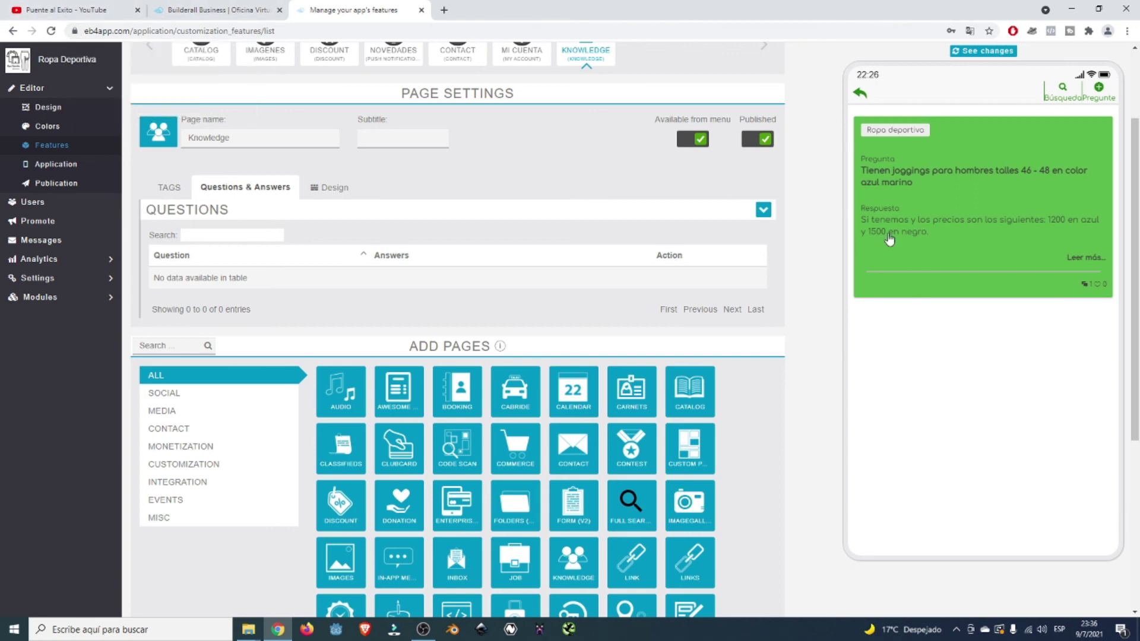
left_click(1085, 258)
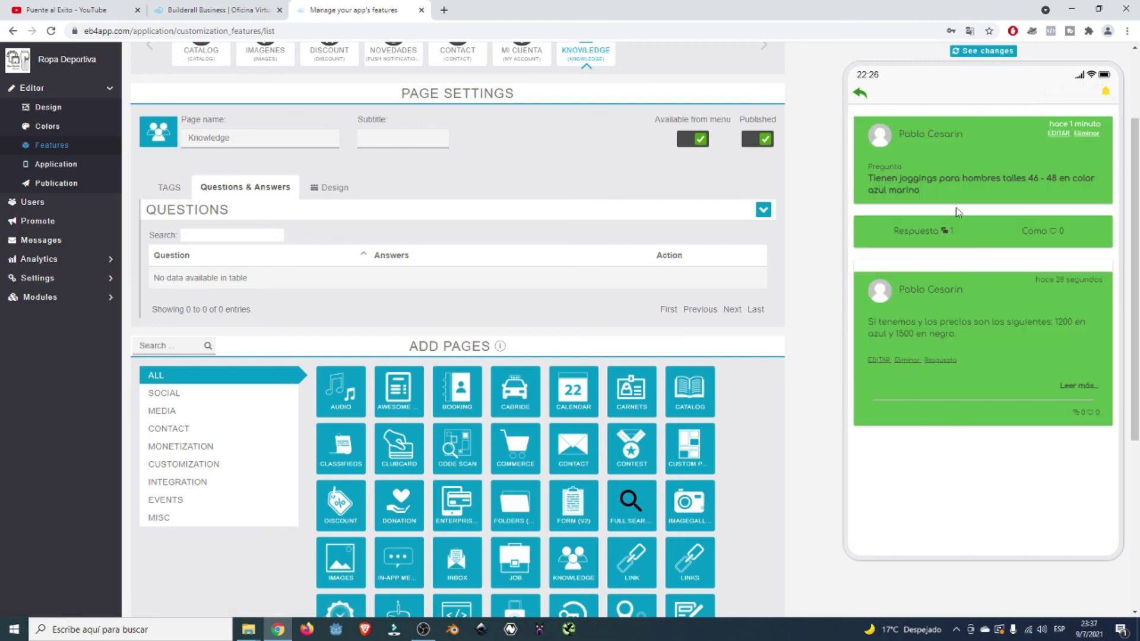
left_click(866, 98)
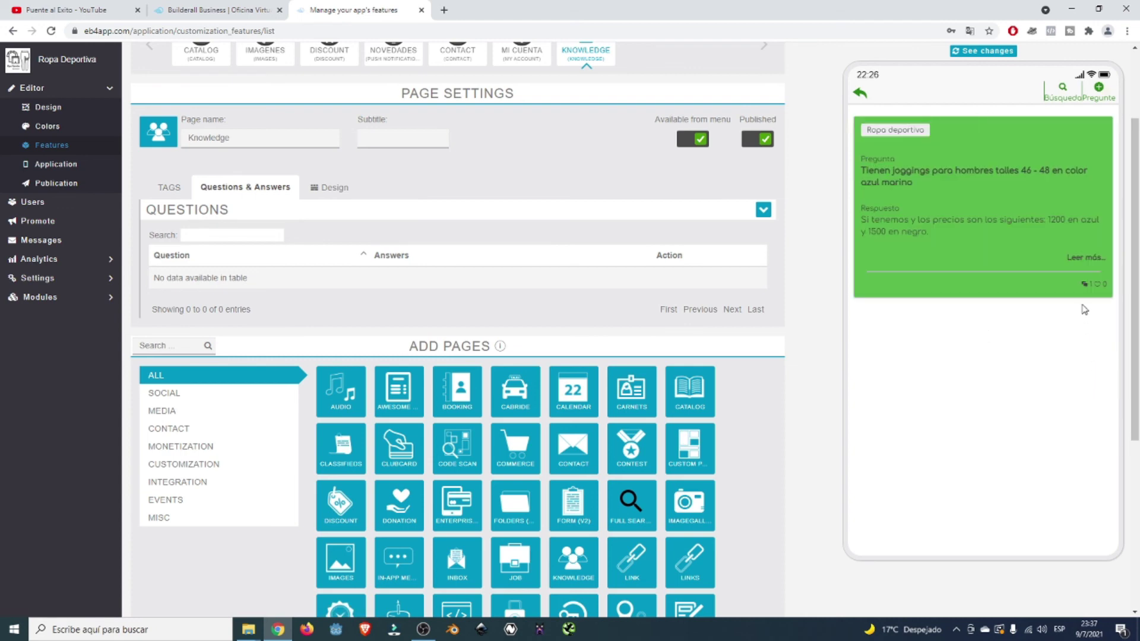
left_click(1098, 285)
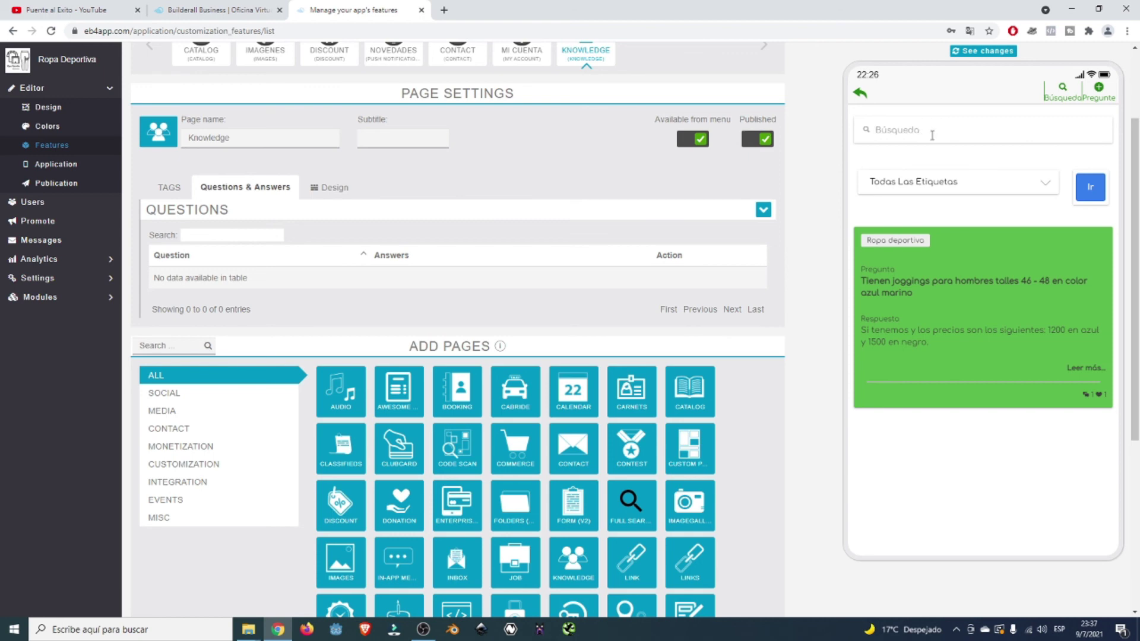
- Check the tag filter list, leaving Todas Las Etiquetas selected
left_click(953, 175)
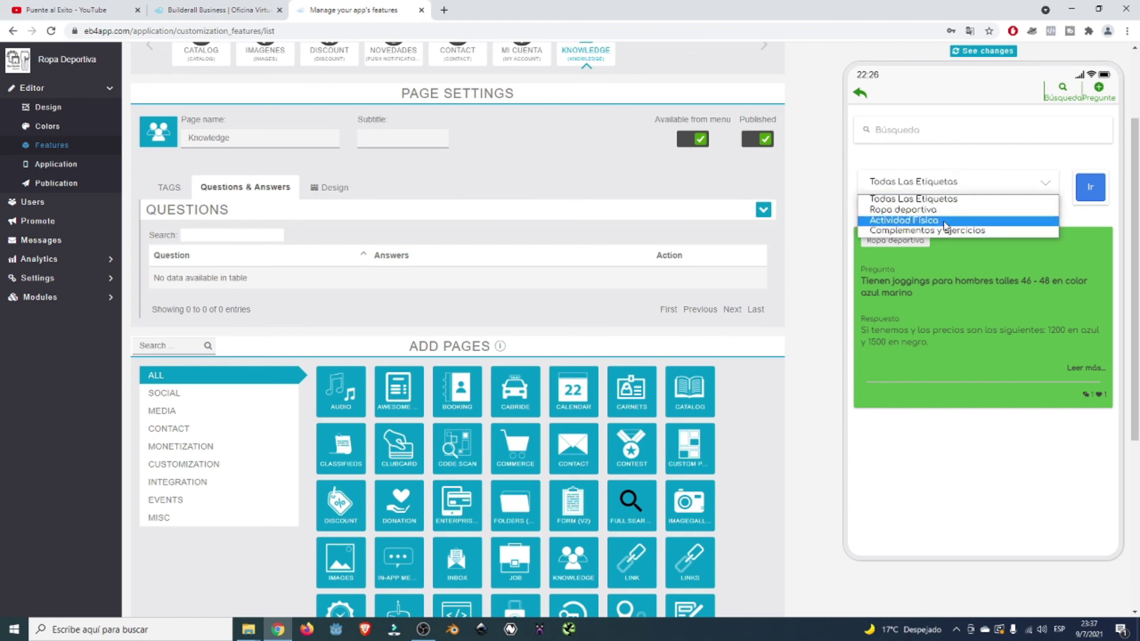
left_click(1050, 174)
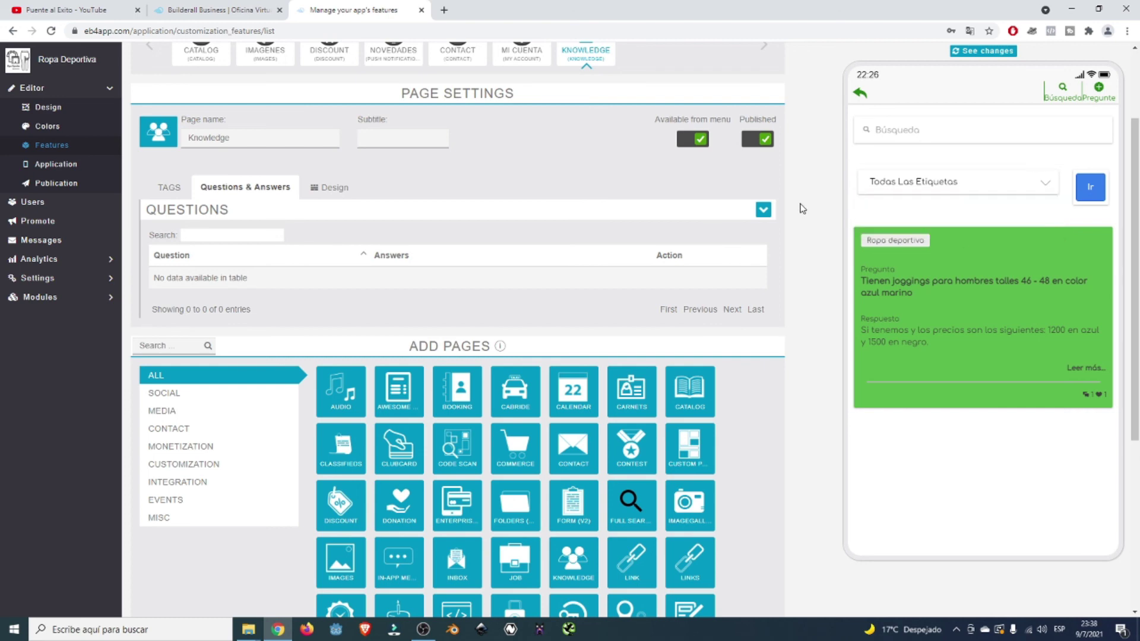
scroll(802, 208, "up", 2)
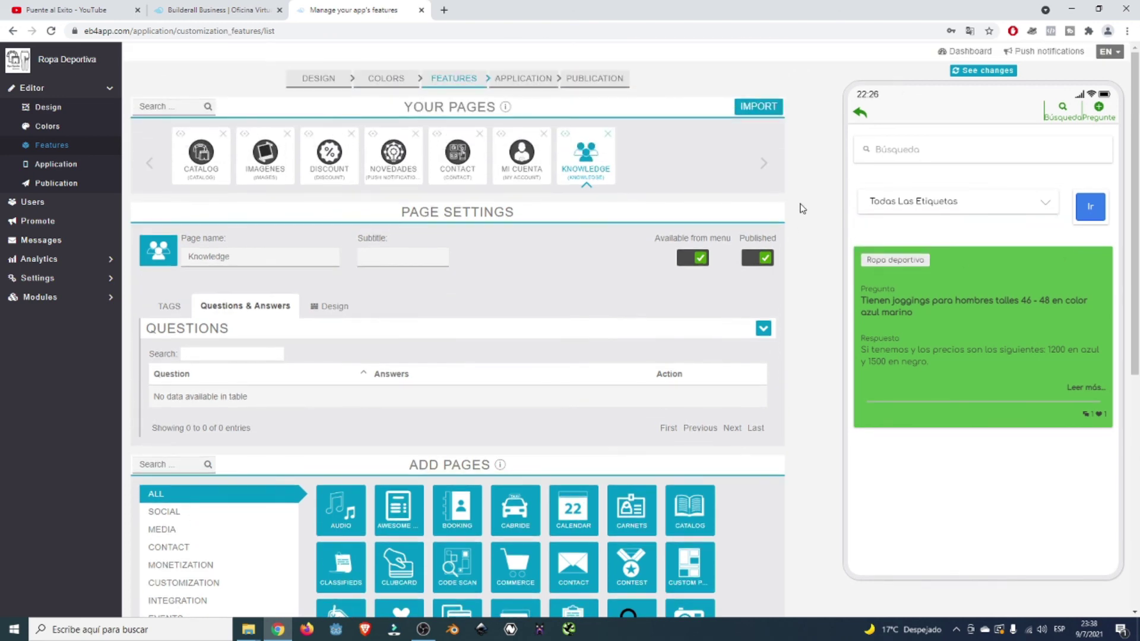